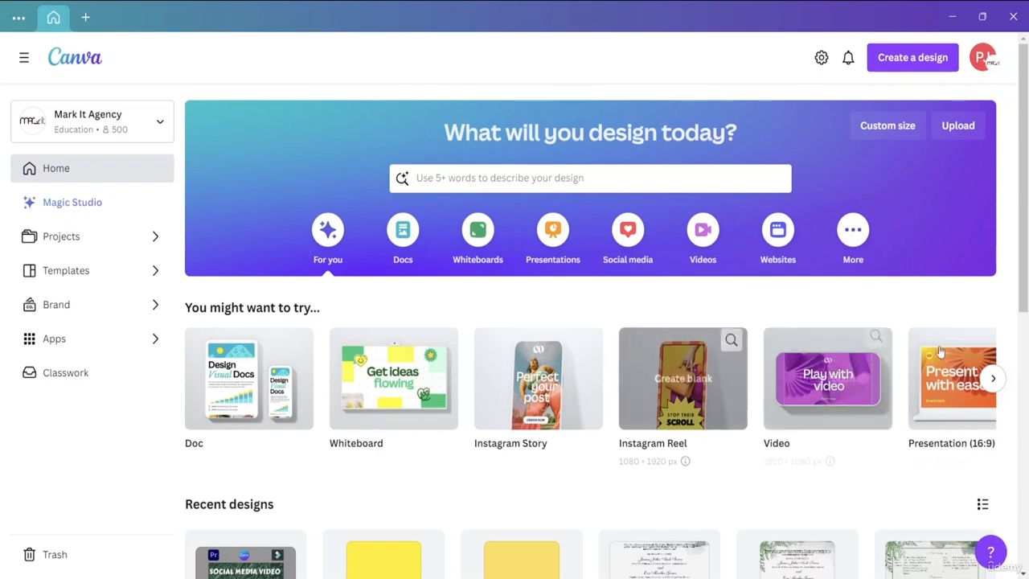
Browse the video formats and create a blank Instagram Reel design
drag(1020, 239, 1021, 285)
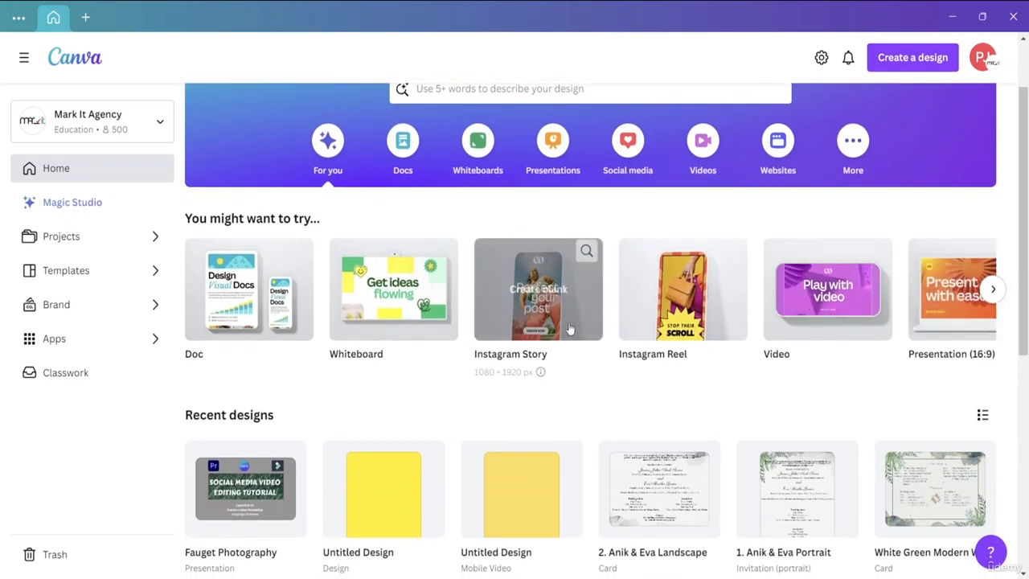
click(711, 155)
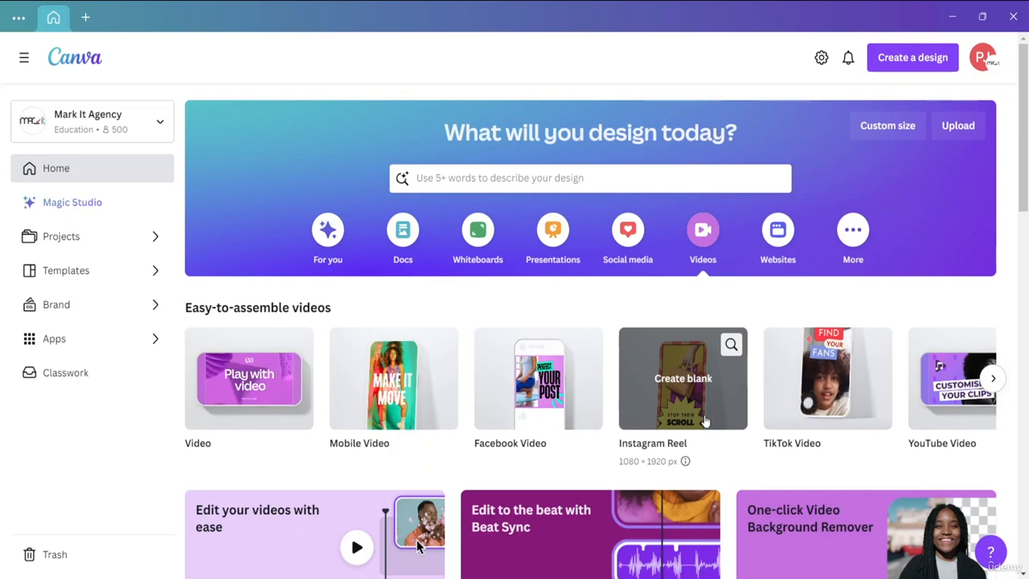
click(993, 381)
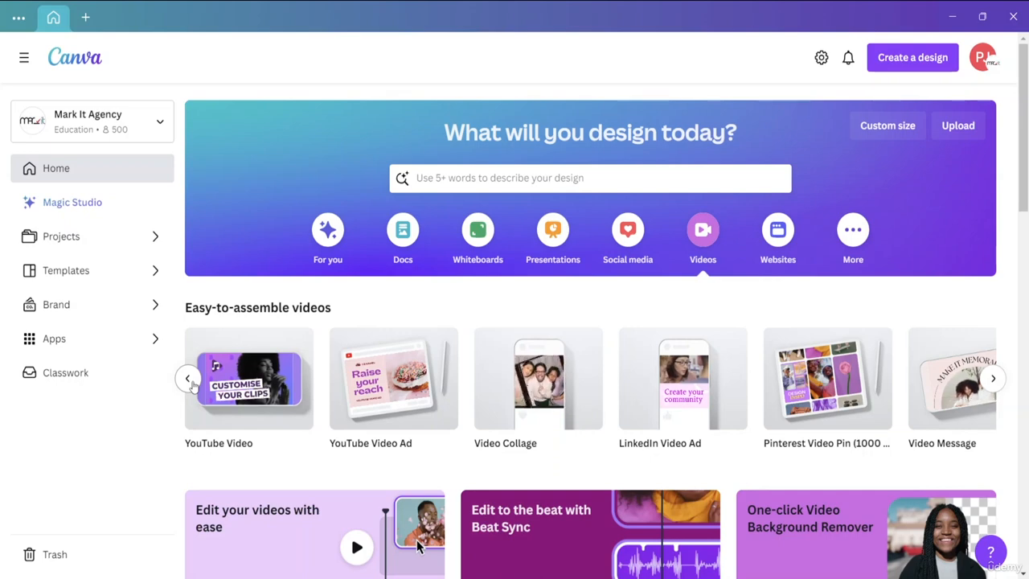
click(191, 385)
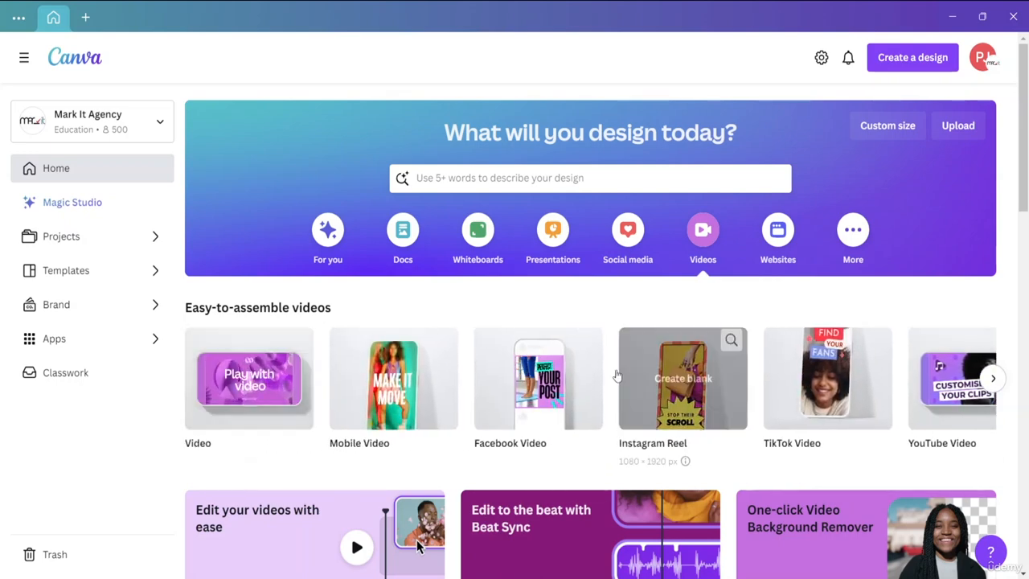
click(683, 393)
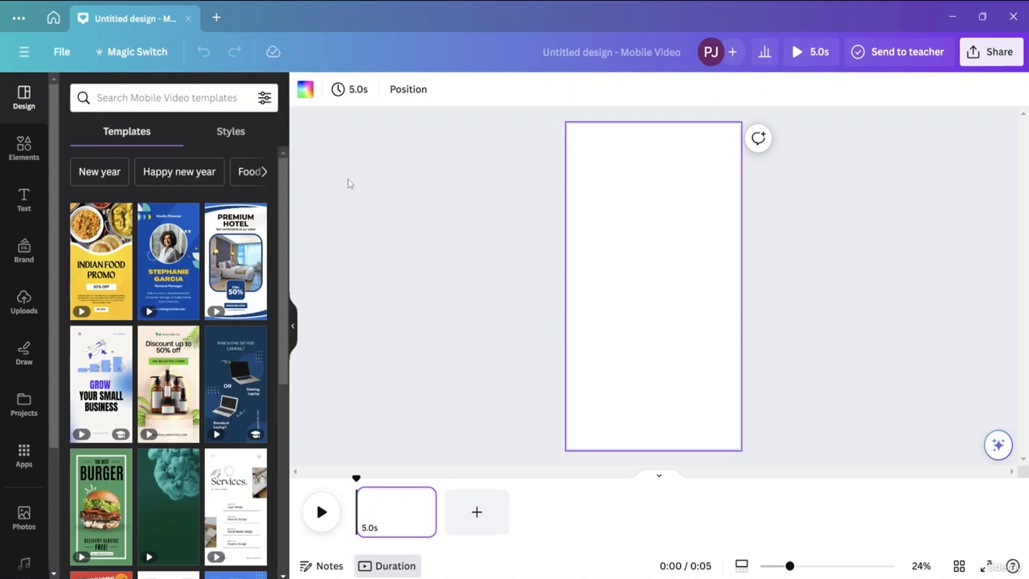
Open the full Frames collection in the elements library
click(26, 152)
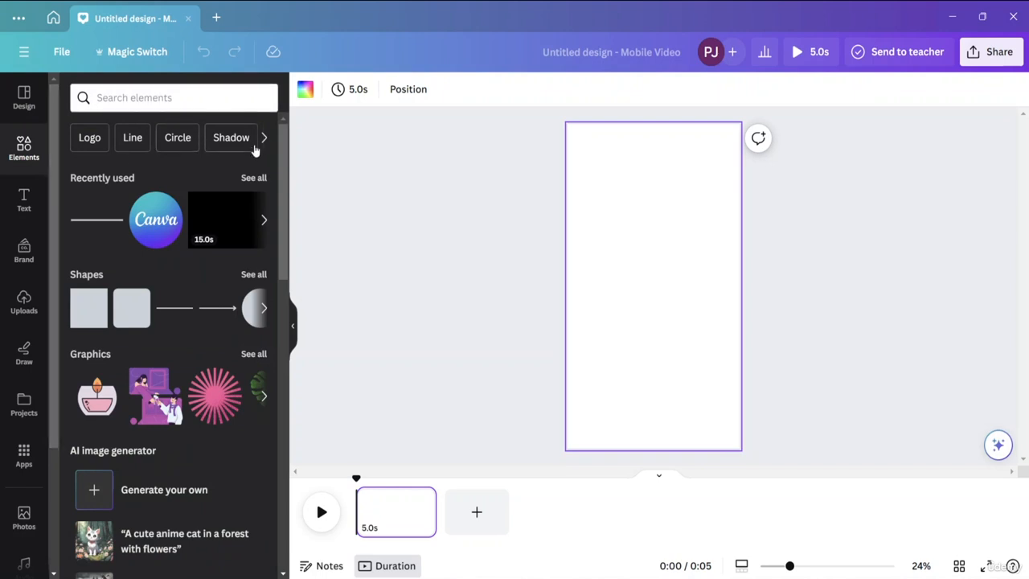
drag(282, 151, 270, 457)
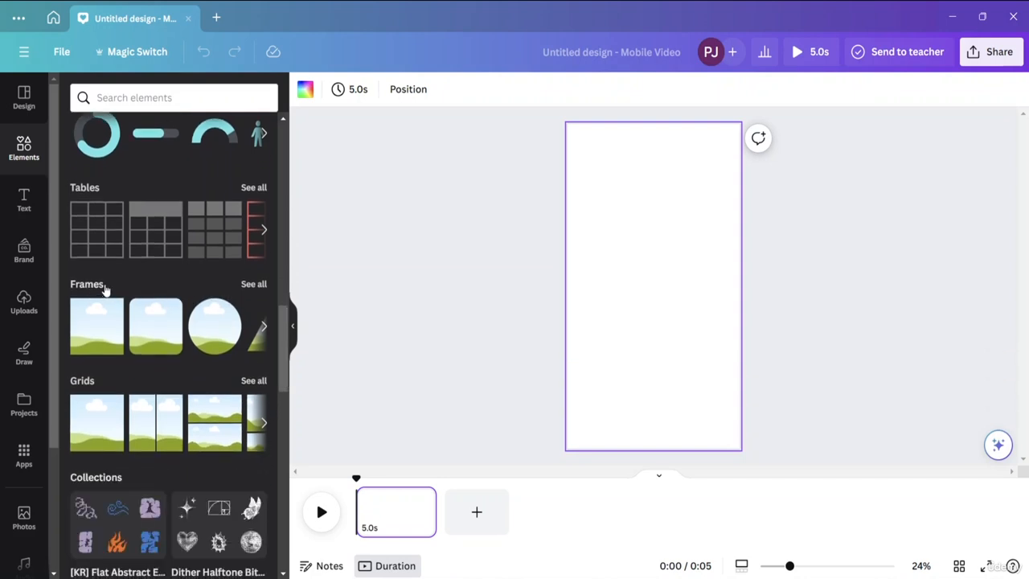
click(254, 285)
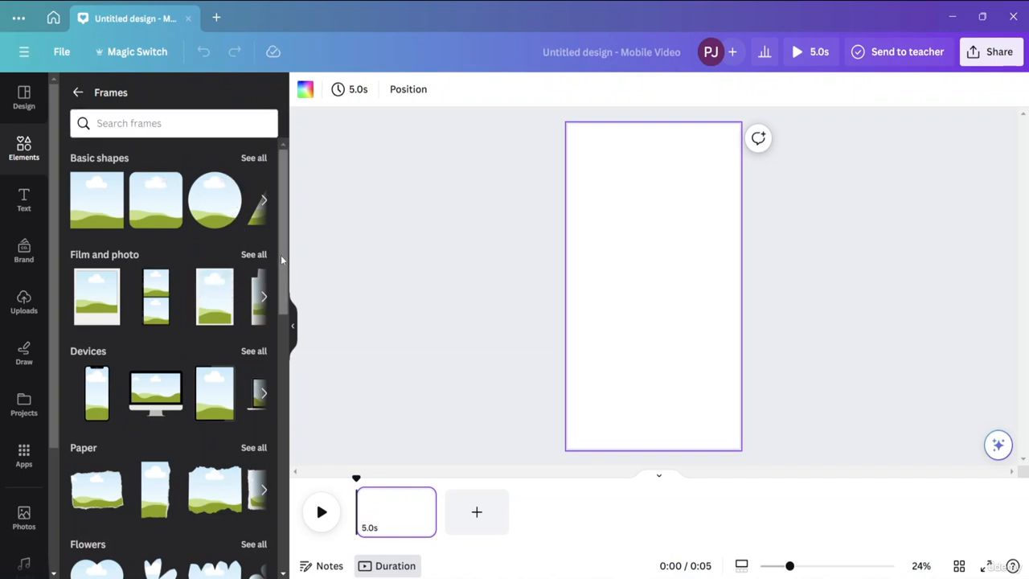
Look through the frame categories, including the letter, number and trending shapes
drag(280, 255, 273, 434)
scroll(269, 466, down, 3)
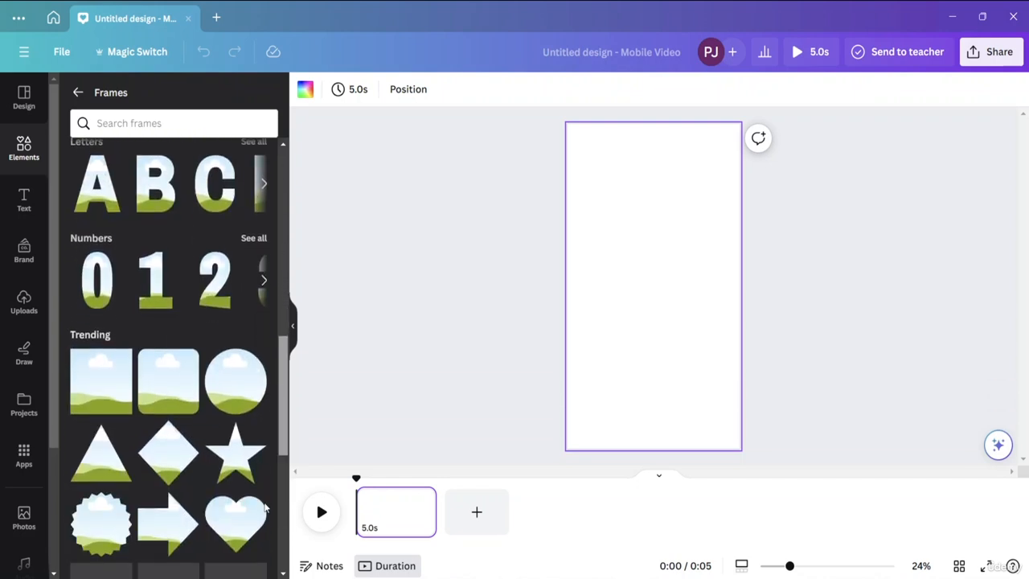
scroll(265, 465, up, 2)
scroll(263, 456, down, 2)
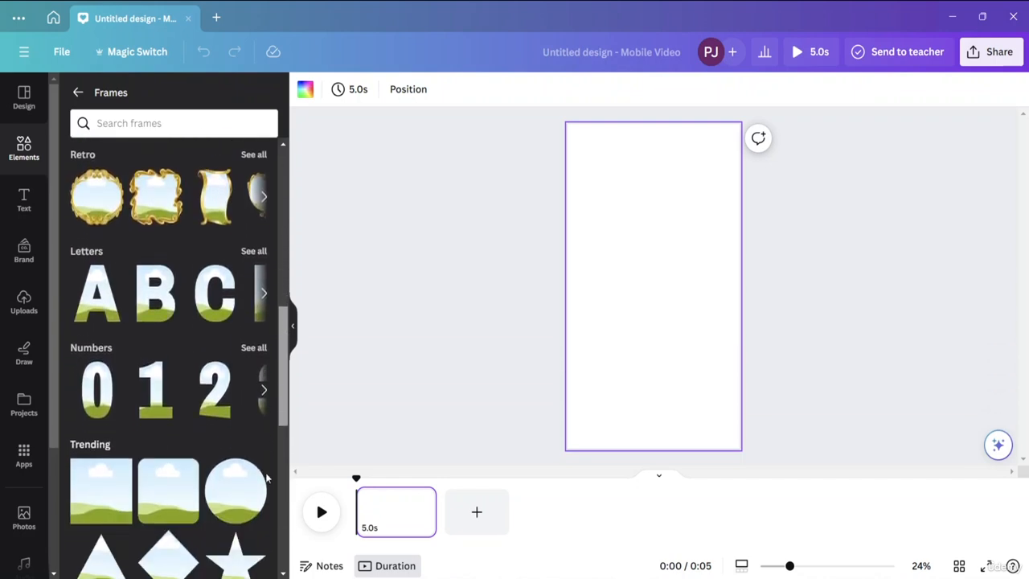
scroll(268, 479, down, 5)
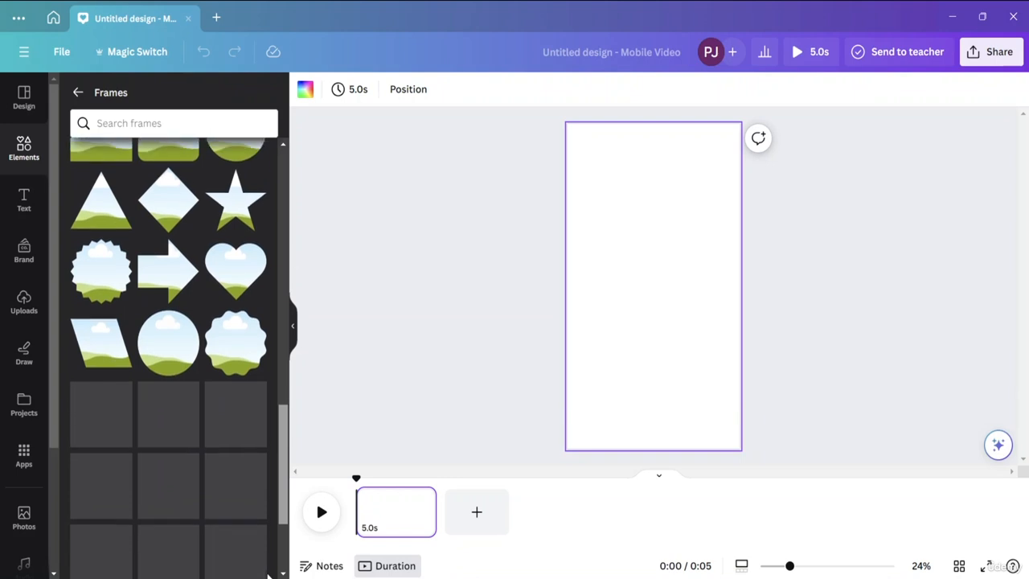
scroll(269, 562, up, 3)
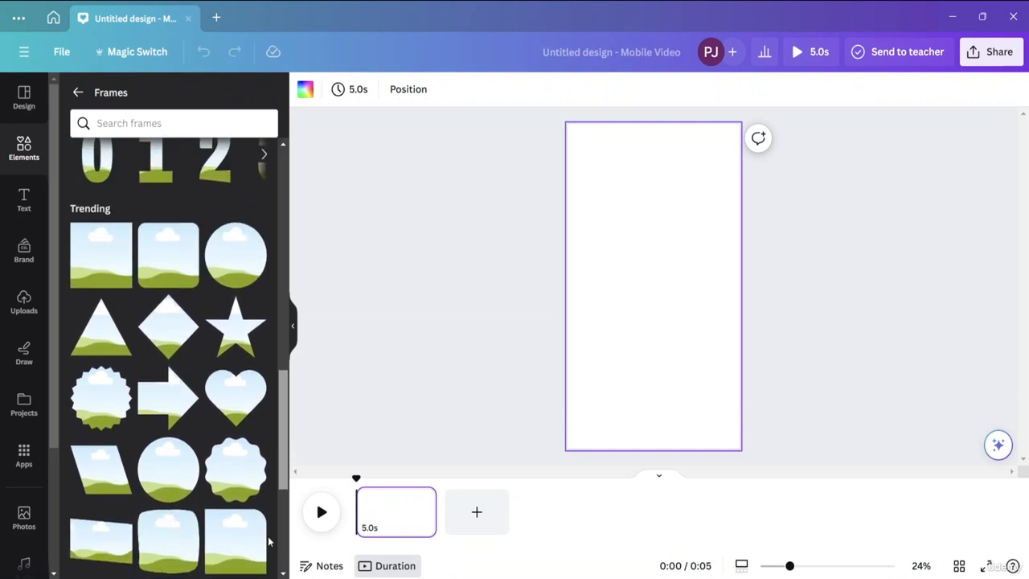
scroll(271, 537, up, 3)
scroll(271, 536, down, 7)
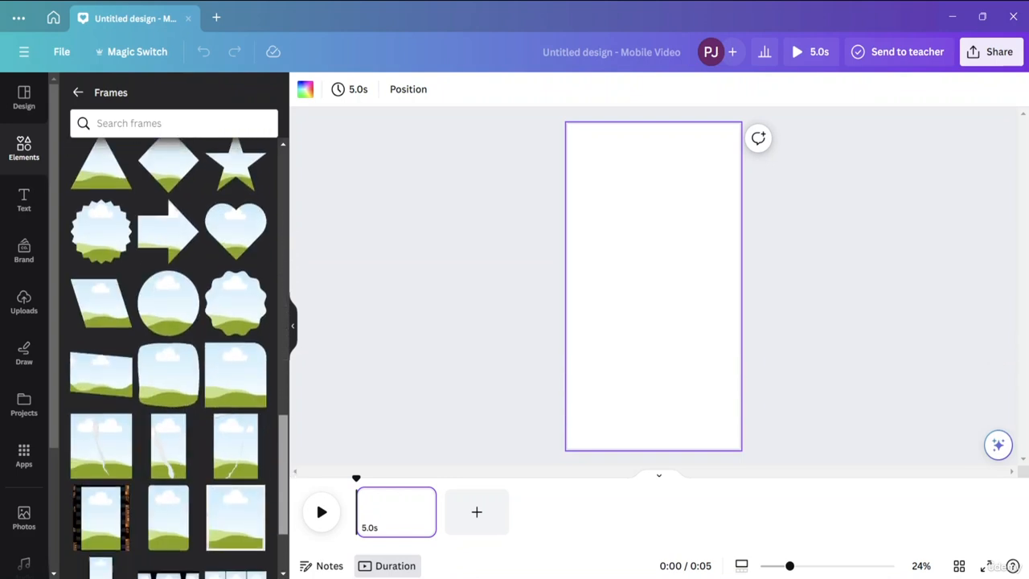
scroll(276, 568, up, 4)
scroll(276, 567, down, 1)
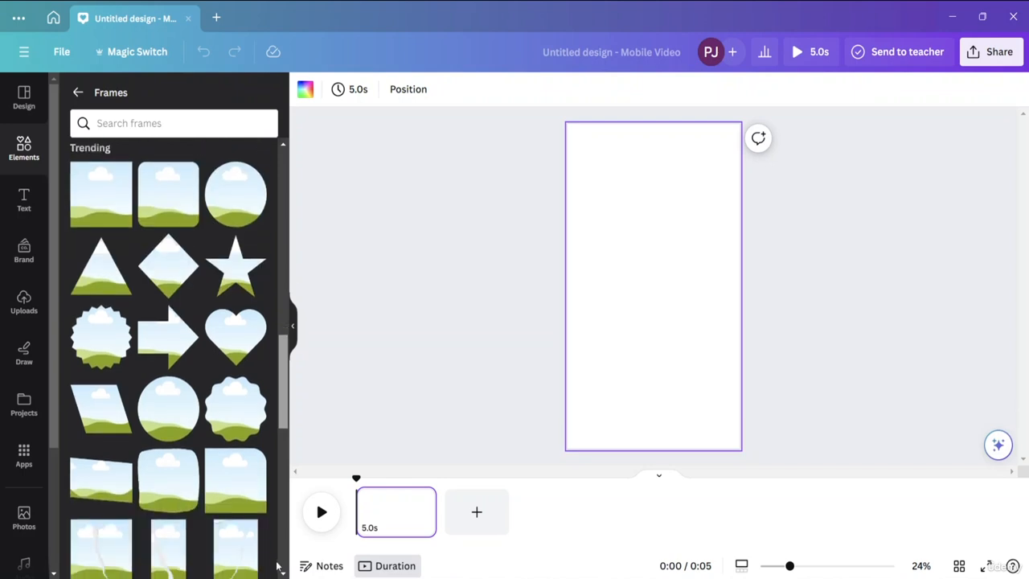
scroll(276, 568, up, 1)
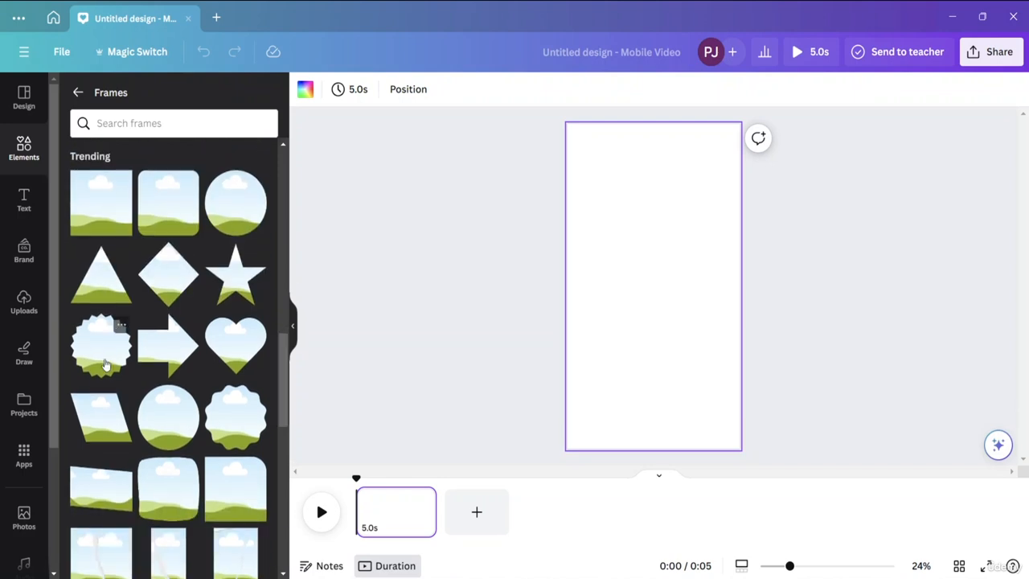
scroll(293, 342, up, 2)
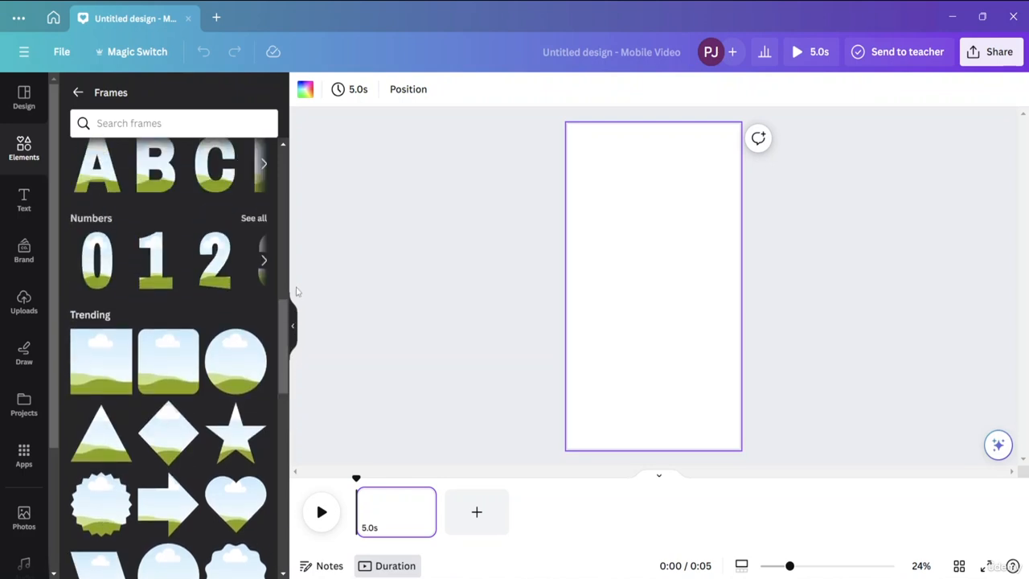
scroll(294, 268, up, 5)
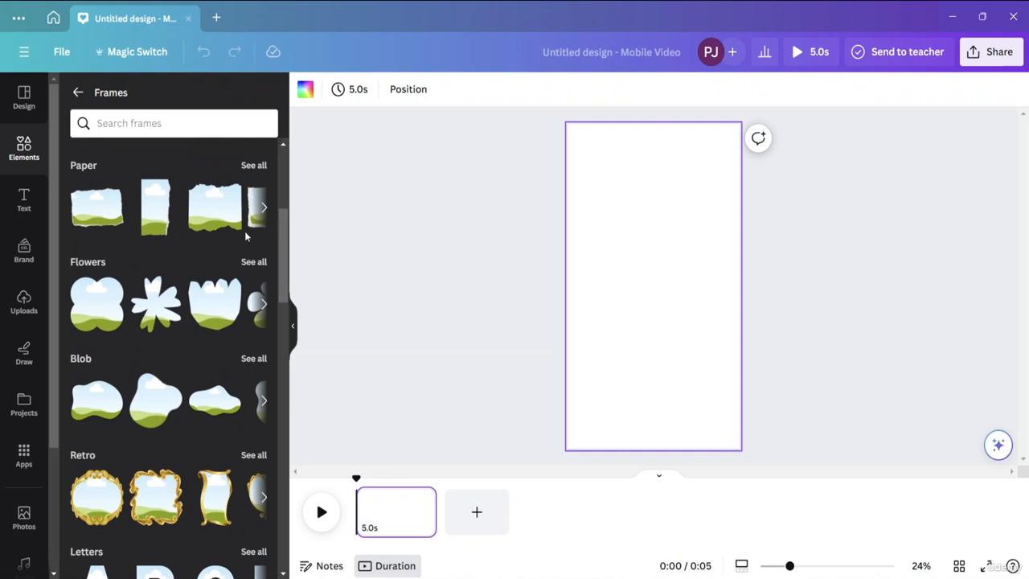
Add the scalloped round frame from the Flowers category, enlarged and placed partly off the page's right edge
click(254, 262)
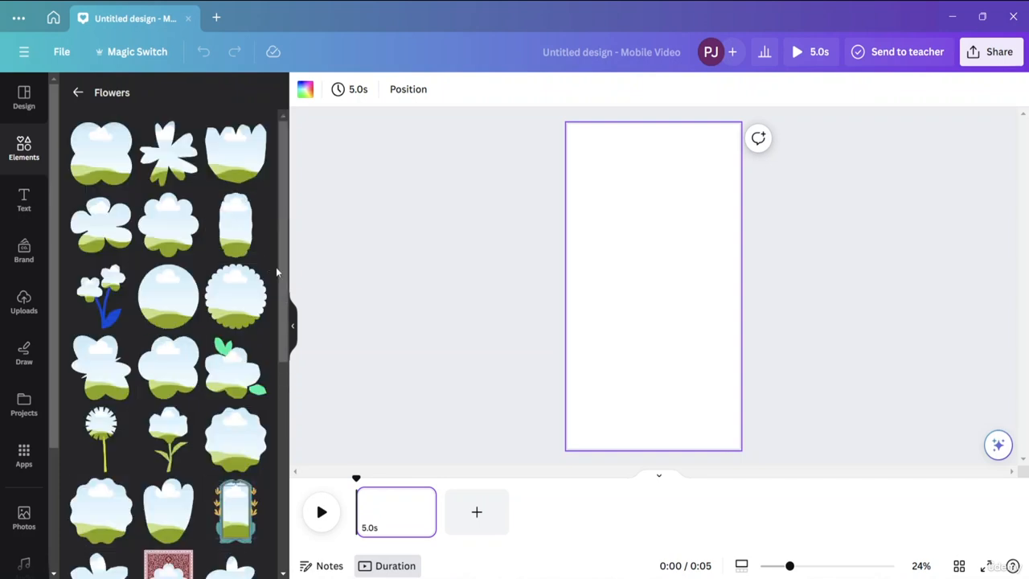
click(254, 309)
drag(662, 300, 619, 232)
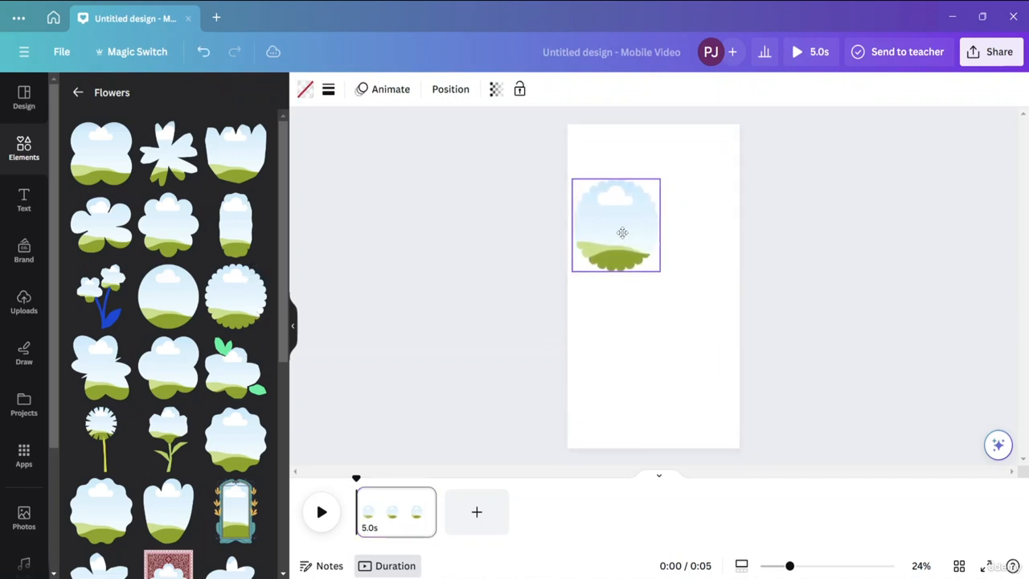
drag(660, 272, 844, 545)
drag(706, 308, 772, 298)
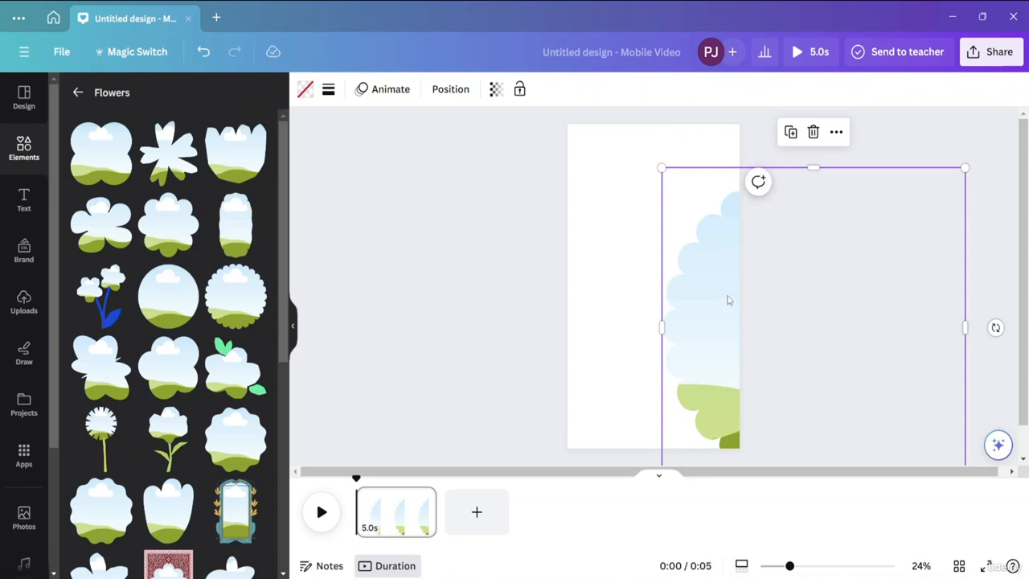
click(599, 282)
key(Tab)
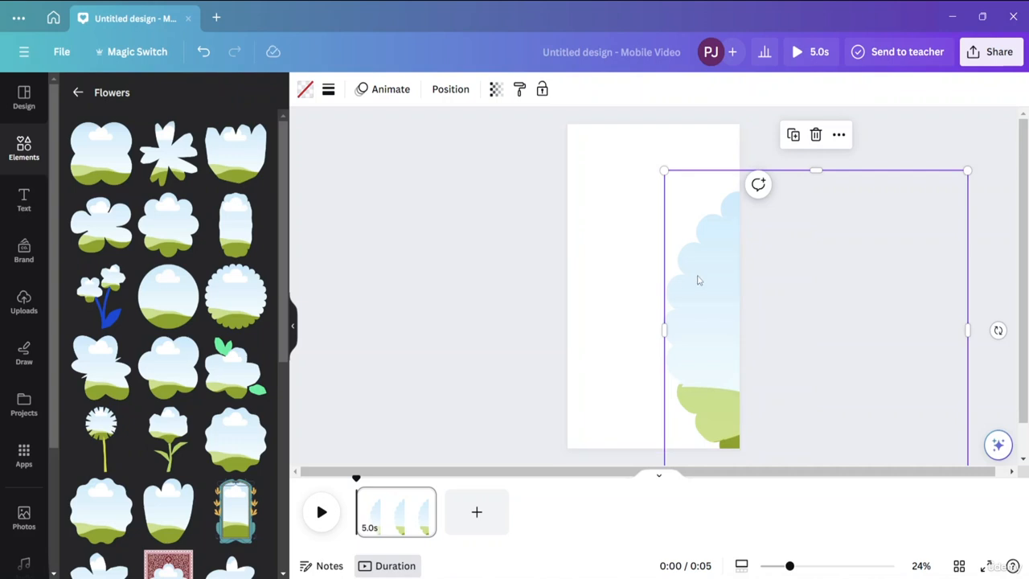
mouse_move(700, 278)
mouse_down()
mouse_move(682, 283)
mouse_move(700, 275)
mouse_up()
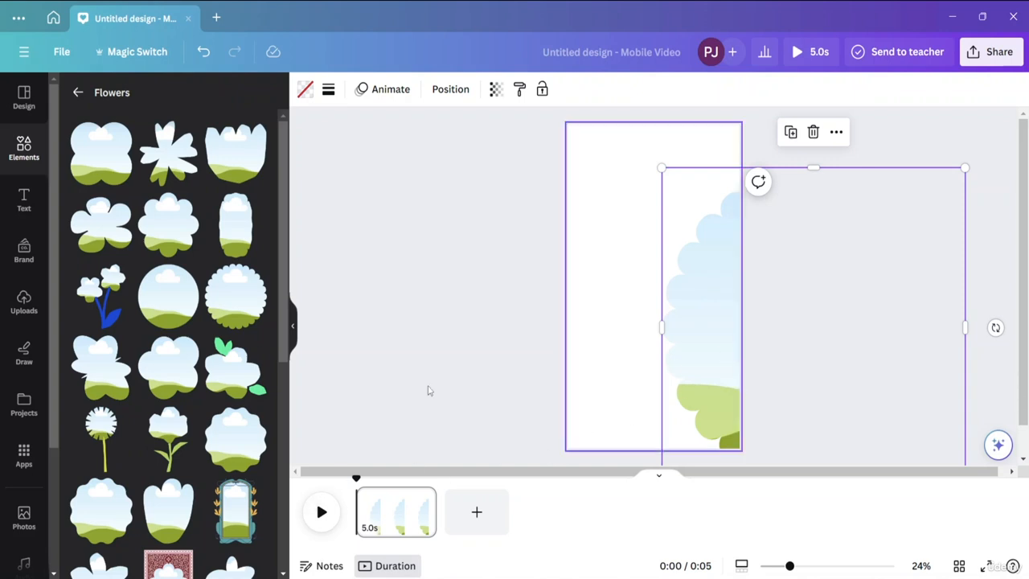
Add another scalloped round frame, enlarged and placed partly off the page's left edge
click(240, 308)
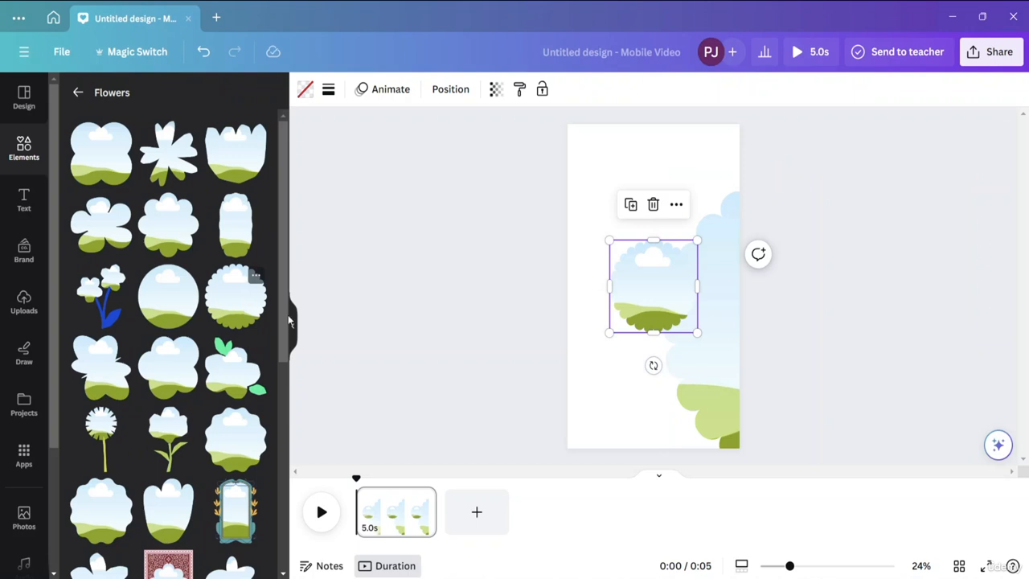
drag(677, 272, 588, 224)
drag(611, 287, 784, 563)
drag(707, 317, 517, 287)
Turn a third enlarged scalloped frame upside down at the page's top edge and level the right-hand frame with the left one
drag(683, 317, 673, 234)
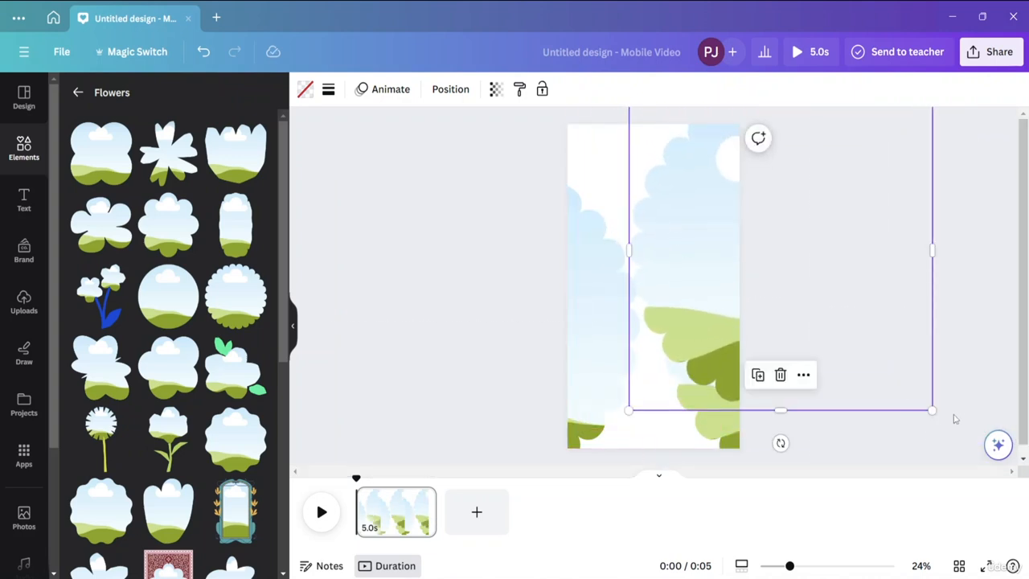
drag(780, 442, 776, 87)
drag(897, 313, 667, 175)
key(ctrl+z)
drag(705, 303, 708, 299)
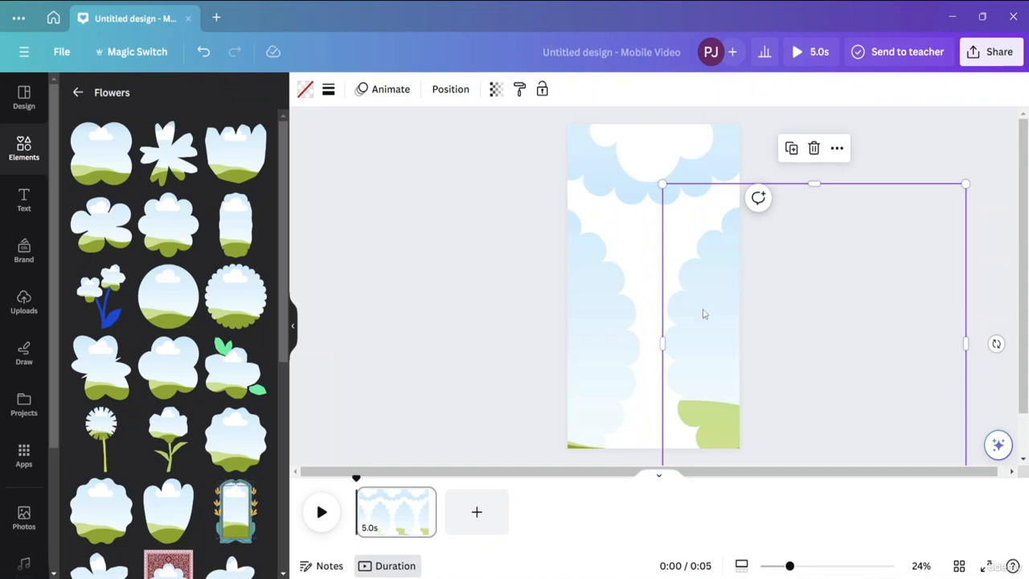
Fill the left scalloped frame with the custom light yellow #F4FF7A
click(596, 340)
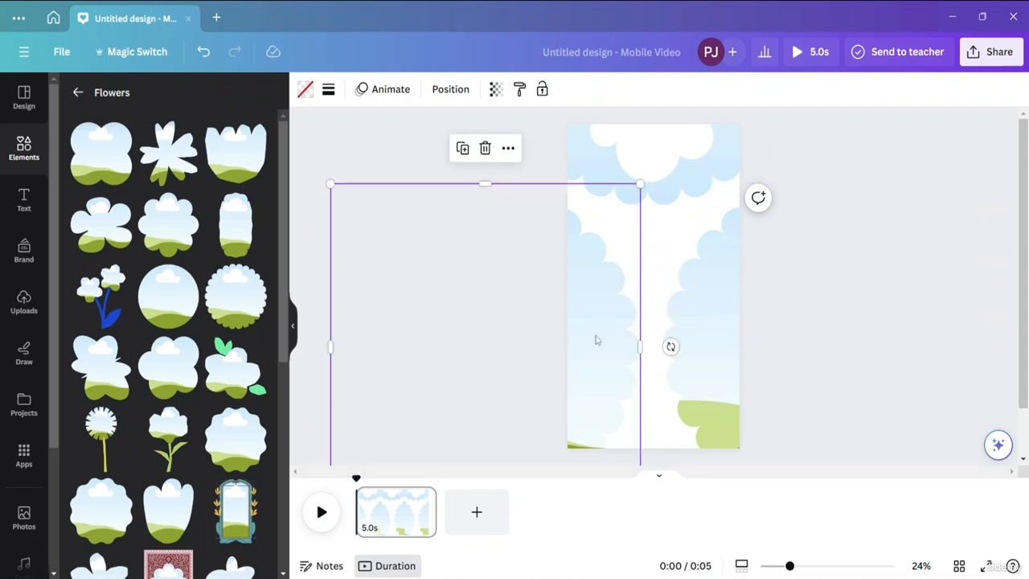
click(307, 93)
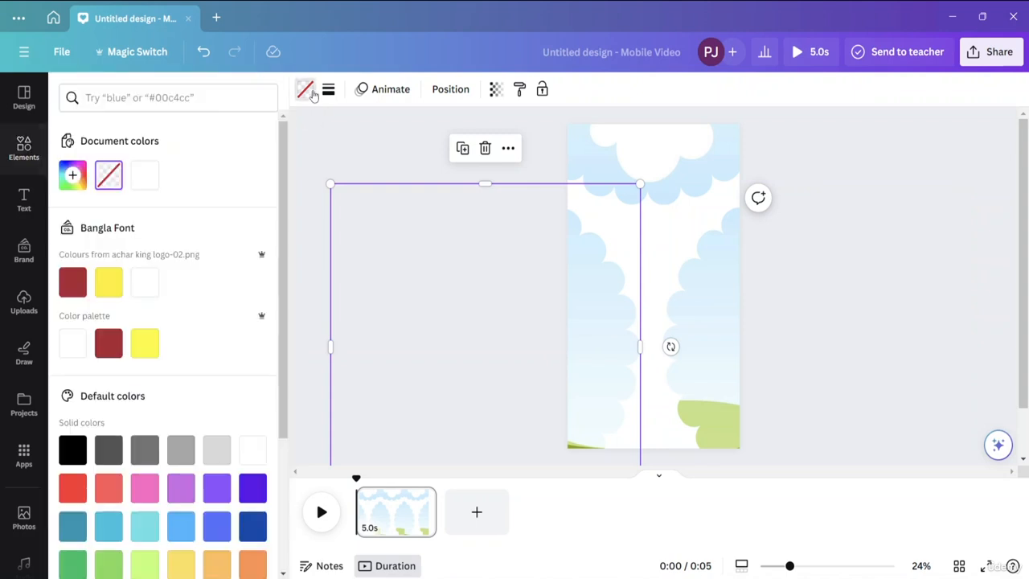
click(81, 186)
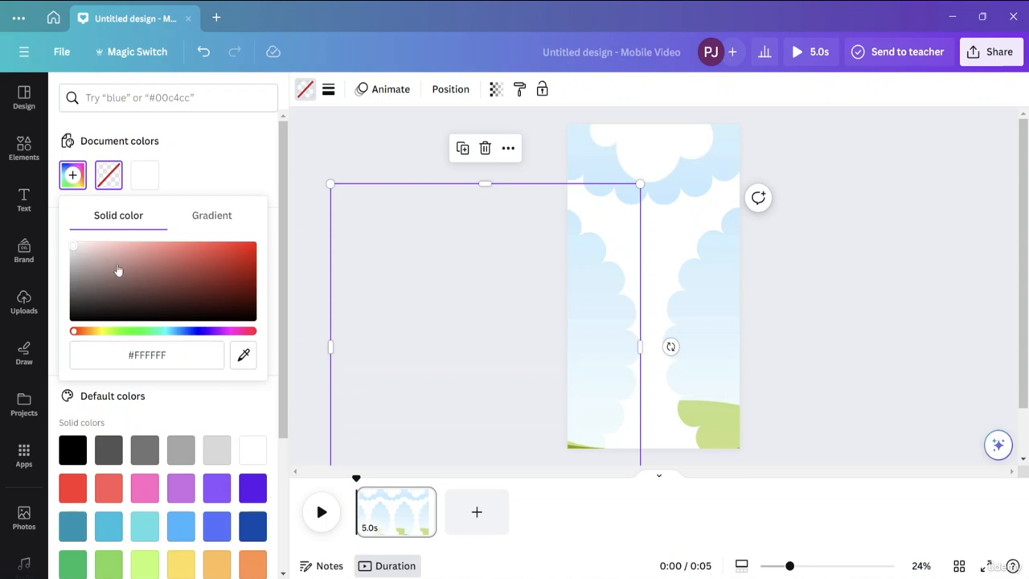
drag(117, 271, 146, 278)
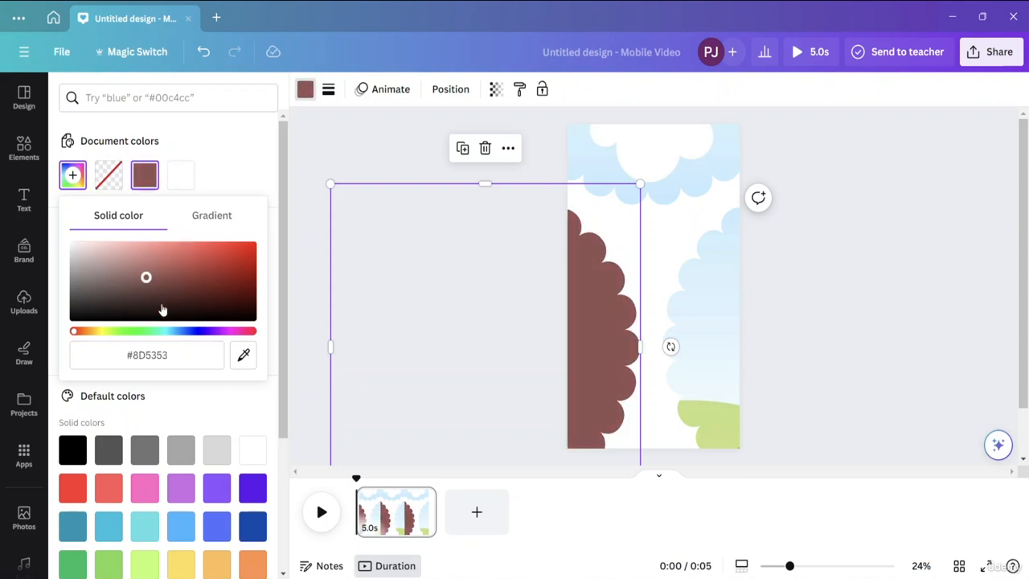
drag(73, 341, 107, 342)
drag(146, 277, 169, 231)
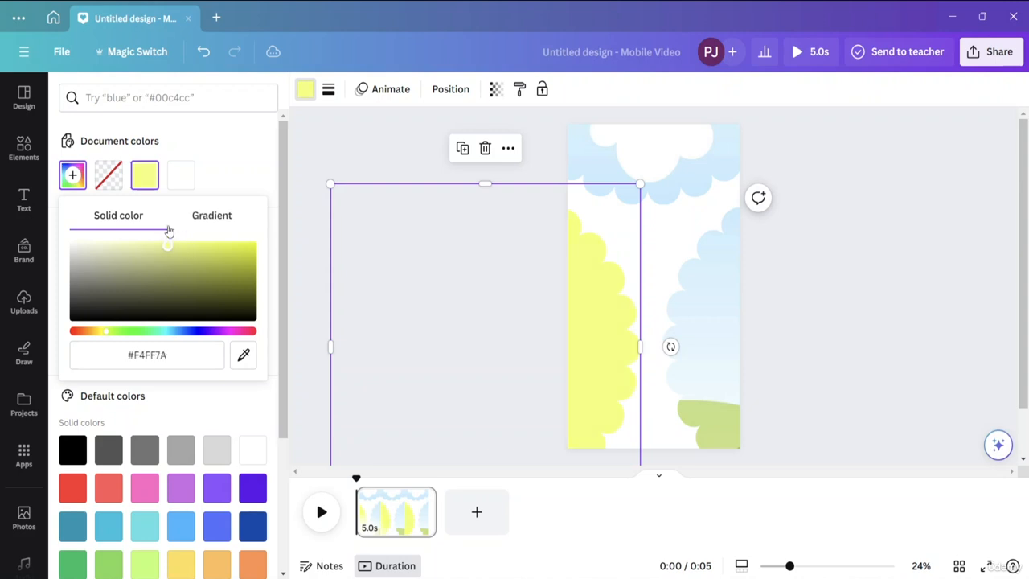
click(179, 354)
click(179, 353)
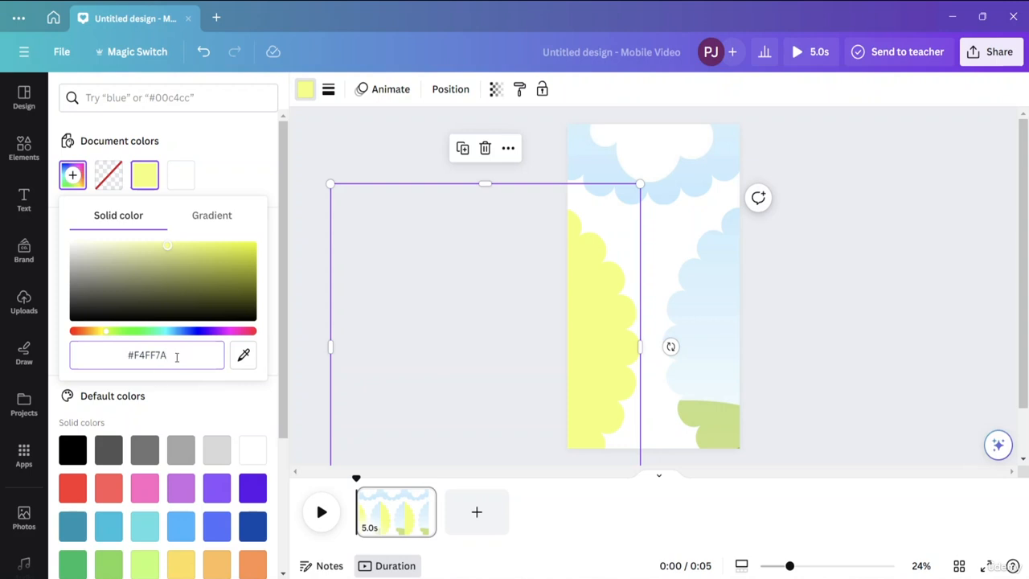
key(Right)
Recolor the left frame by sampling the right frame's pale blue #E4F4FD and shifting its hue to cream #FDF8E4
click(700, 338)
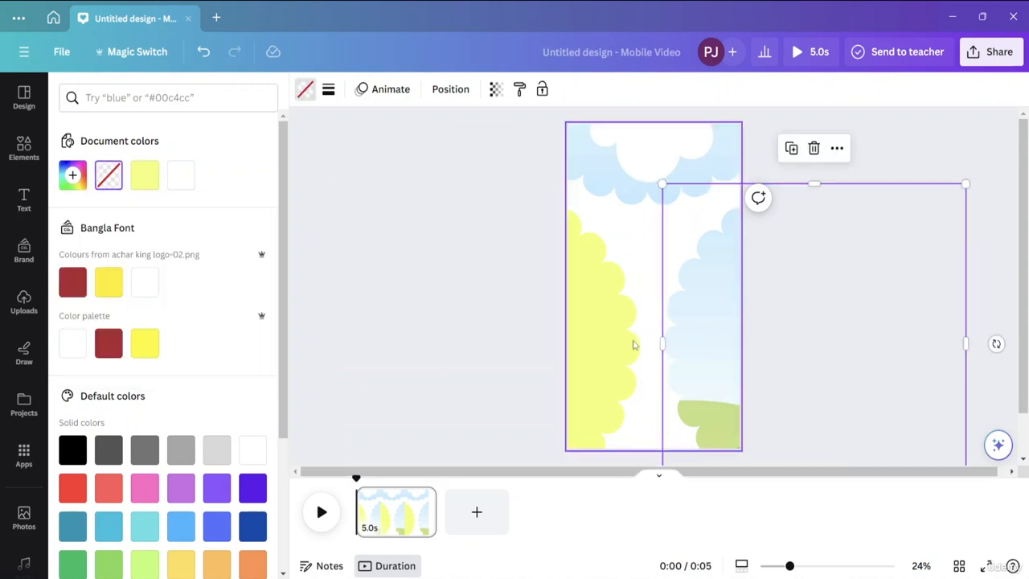
click(601, 352)
click(145, 175)
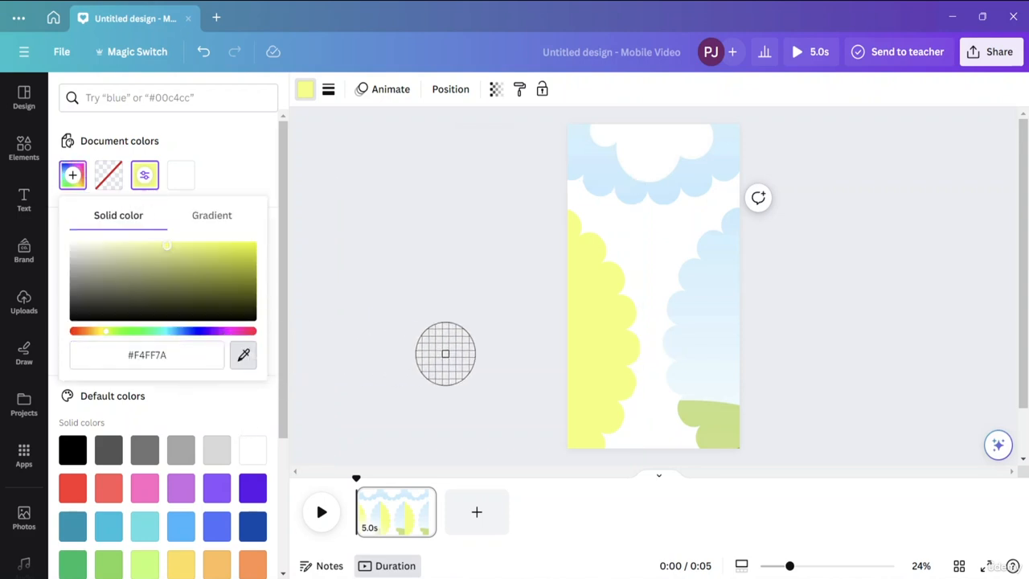
click(721, 332)
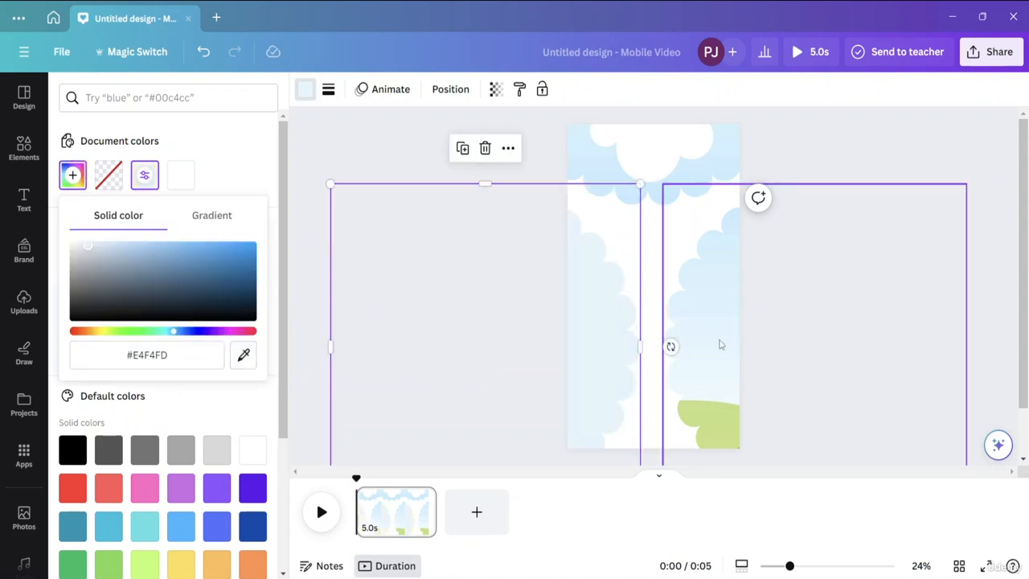
click(98, 332)
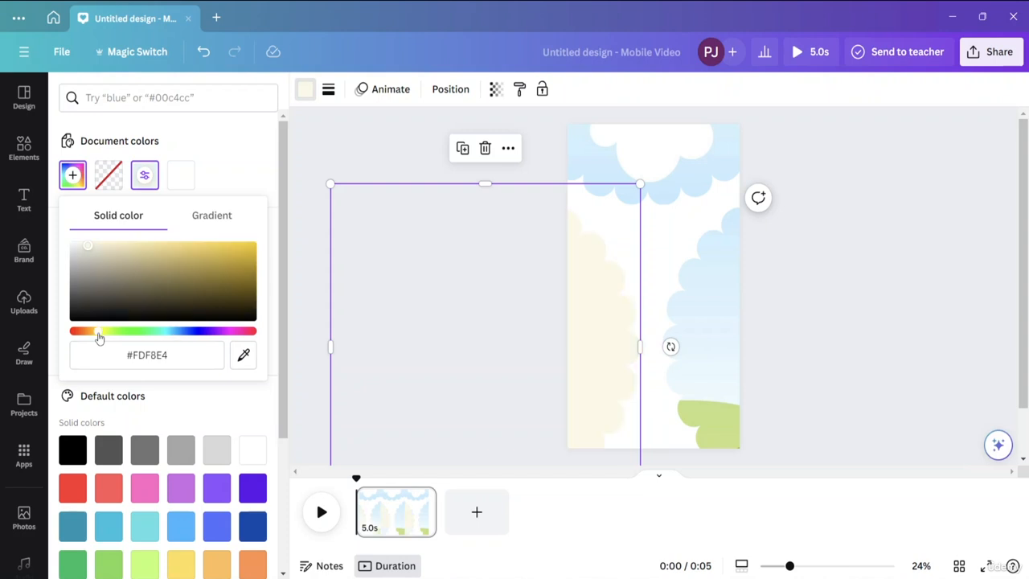
Fill the left scalloped frame with yellow #FFE578 and apply the same yellow to the right and top frames
drag(91, 250, 169, 245)
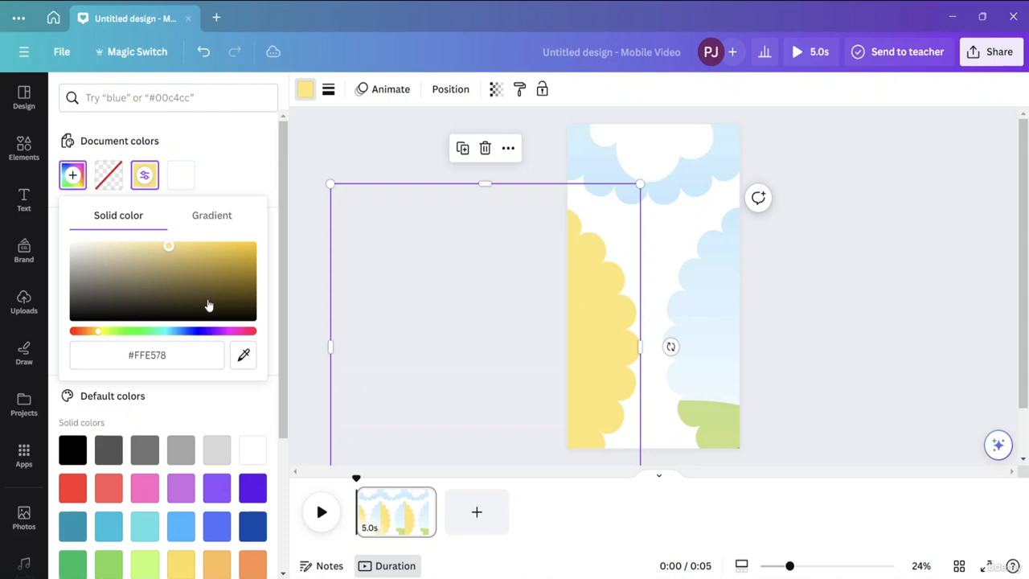
click(176, 355)
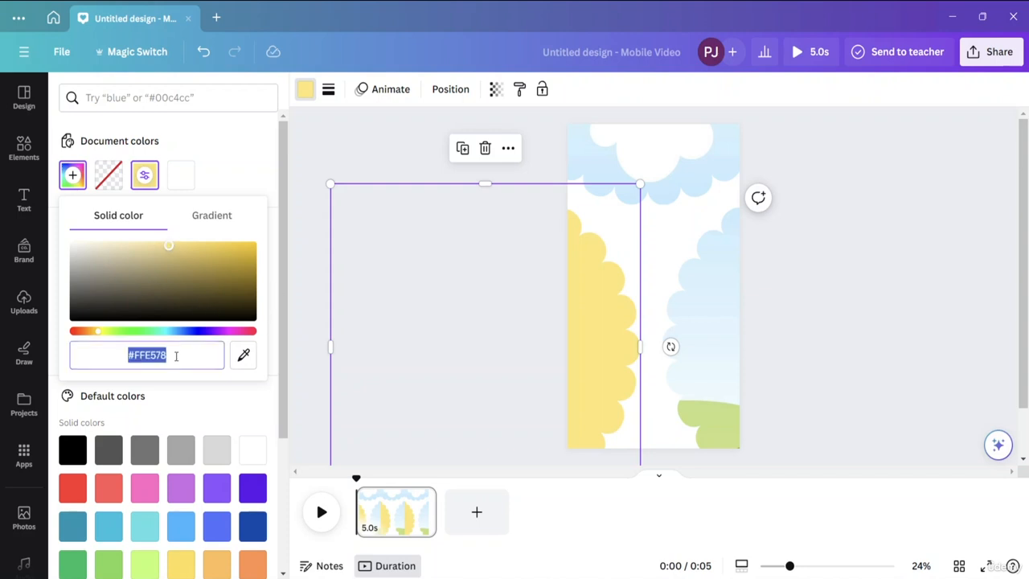
click(717, 318)
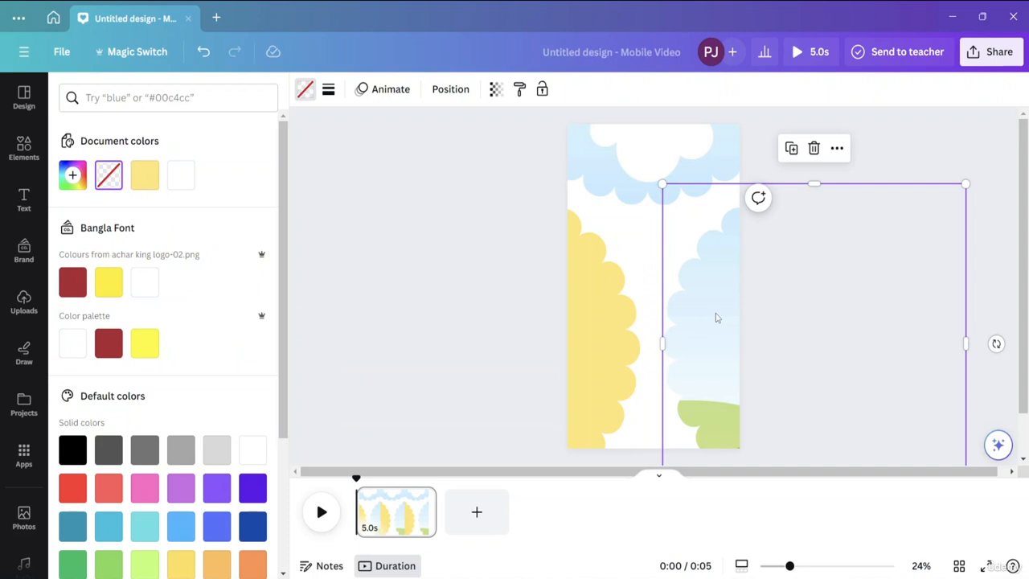
click(145, 181)
click(634, 169)
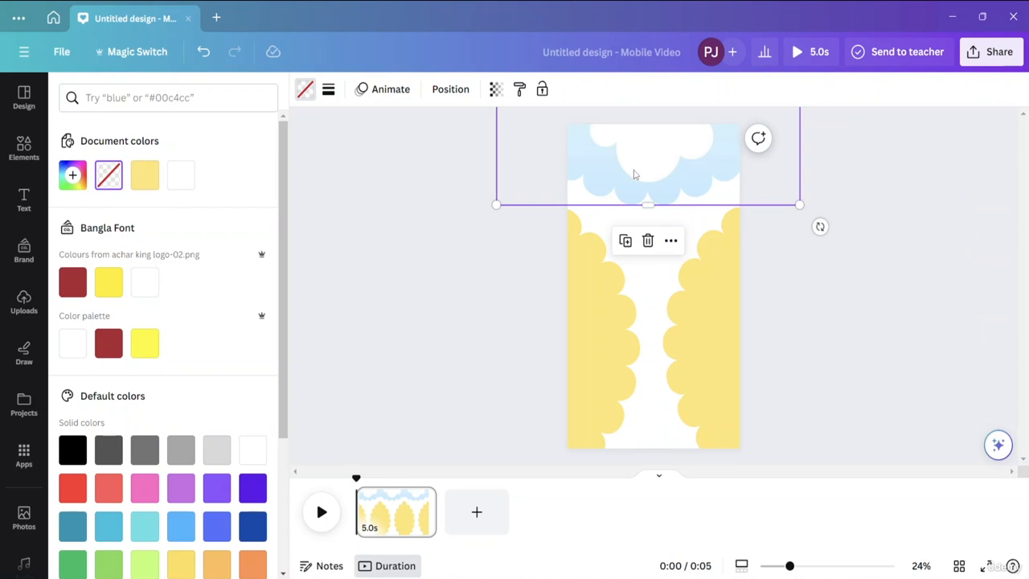
click(145, 182)
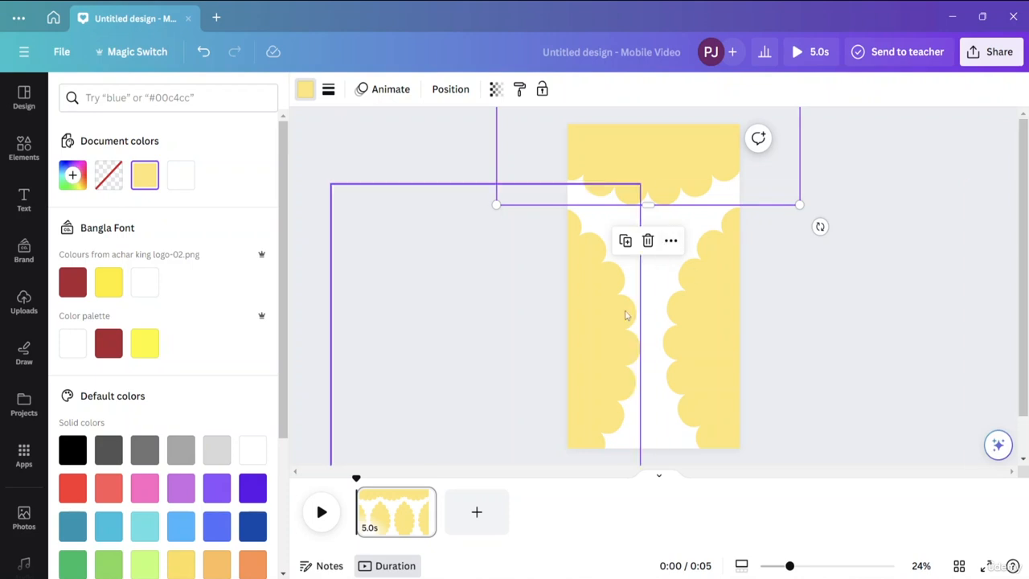
Give the left scalloped frame a Rotate motion effect at the slowest speed, turning clockwise
click(596, 316)
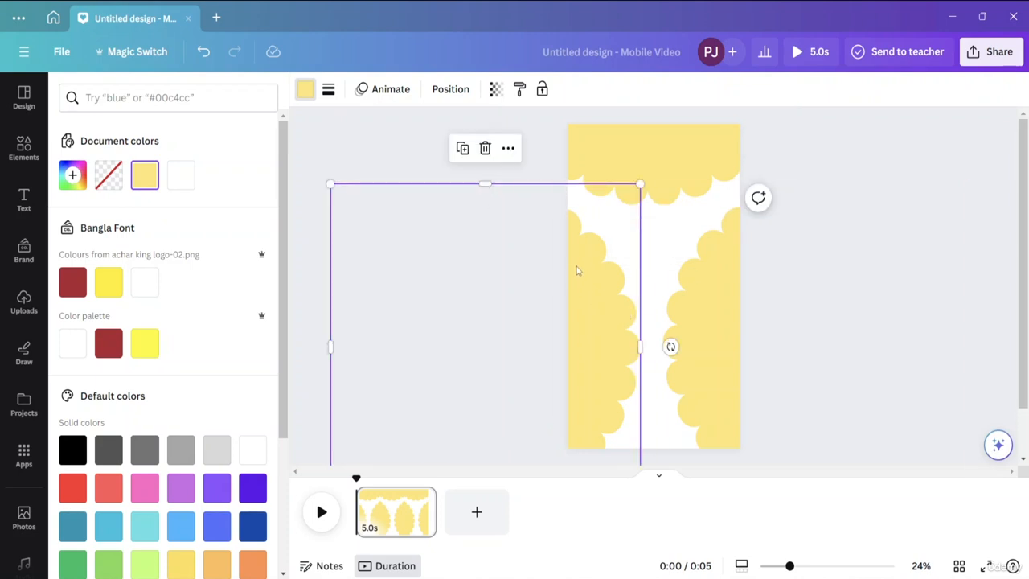
click(378, 91)
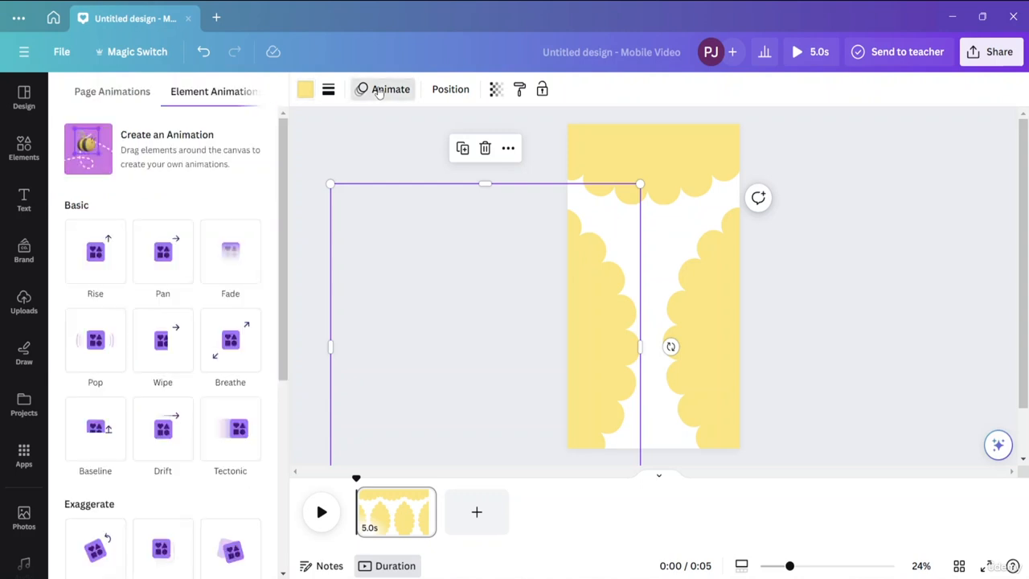
drag(283, 229, 274, 460)
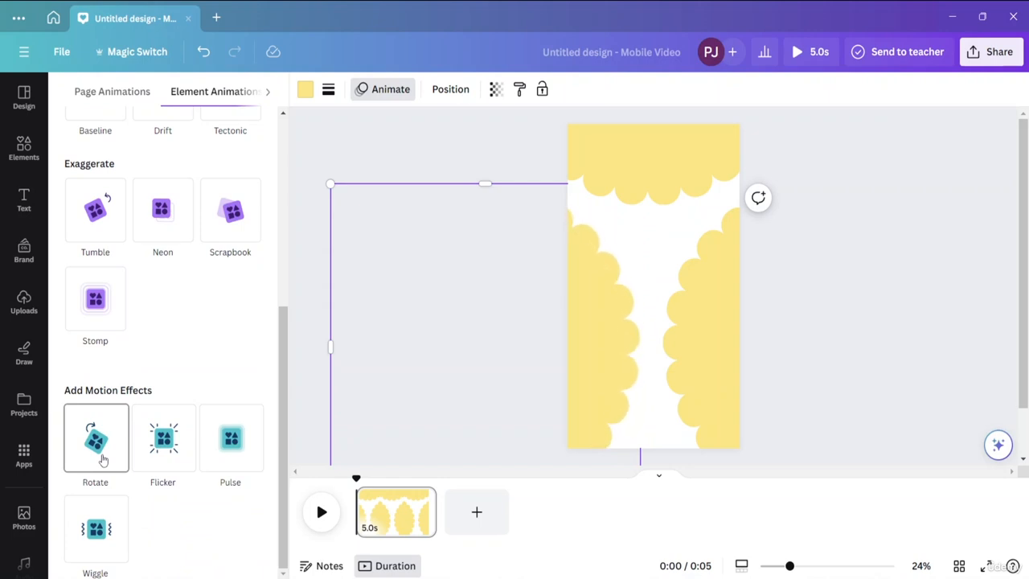
click(103, 459)
drag(101, 457, 11, 455)
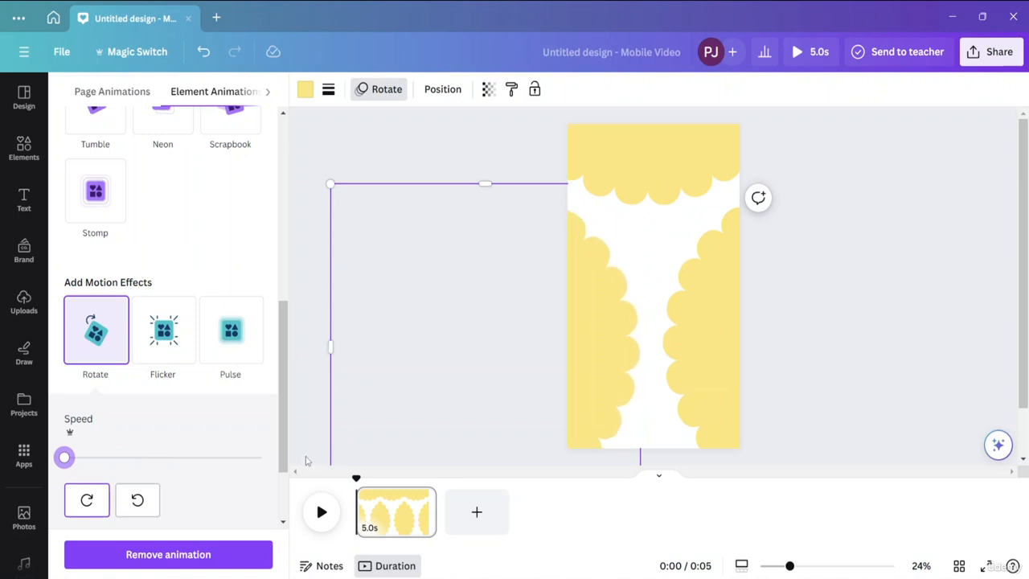
click(89, 501)
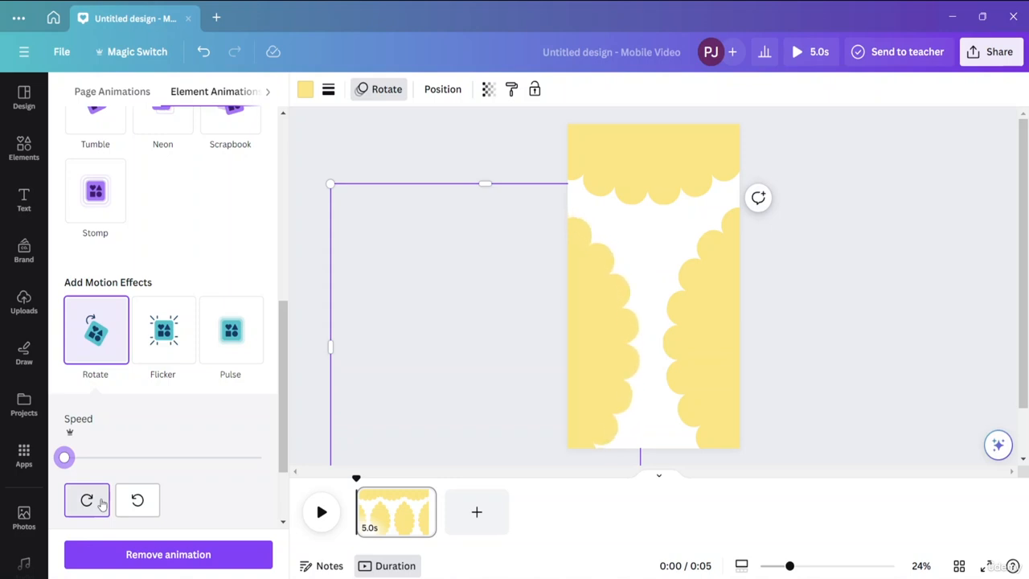
Give the right scalloped frame a Rotate motion effect at the slowest speed, turning counterclockwise
click(690, 326)
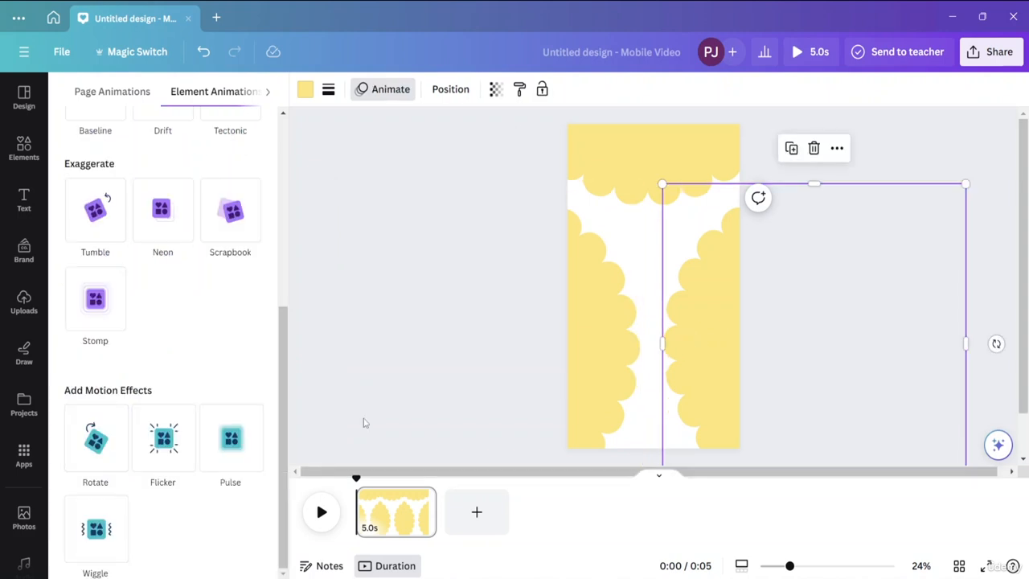
click(111, 442)
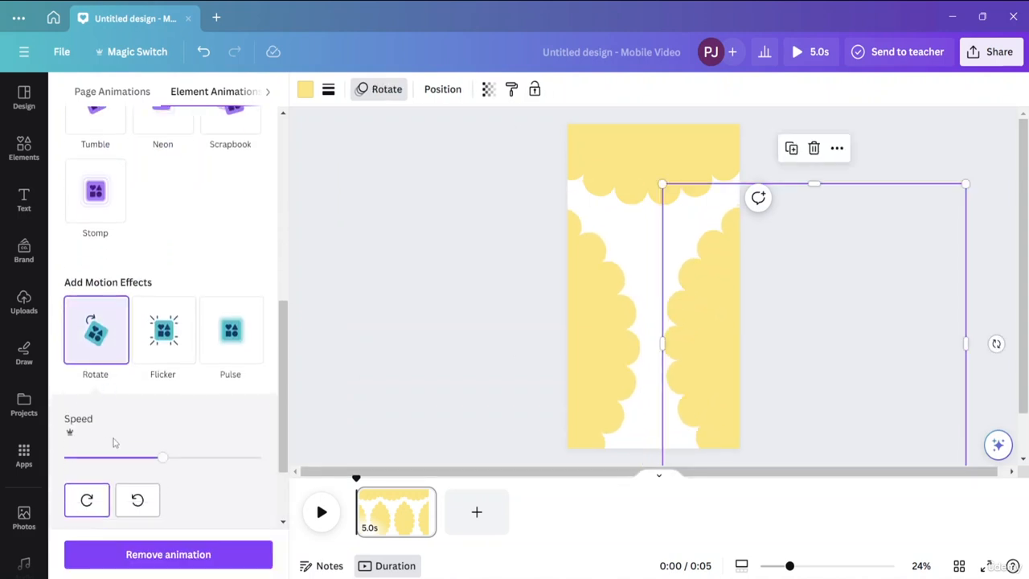
drag(164, 457, 65, 458)
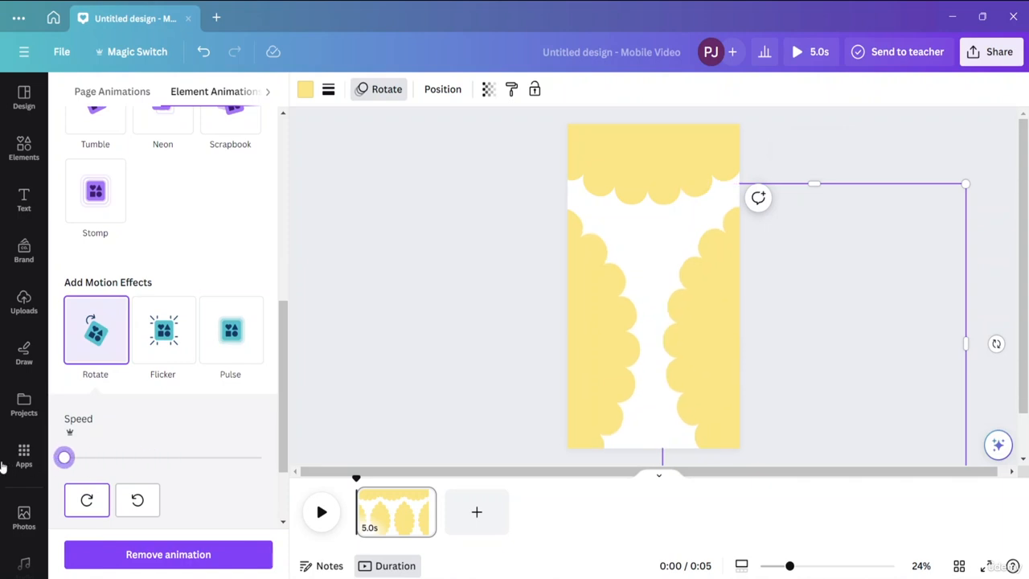
click(145, 503)
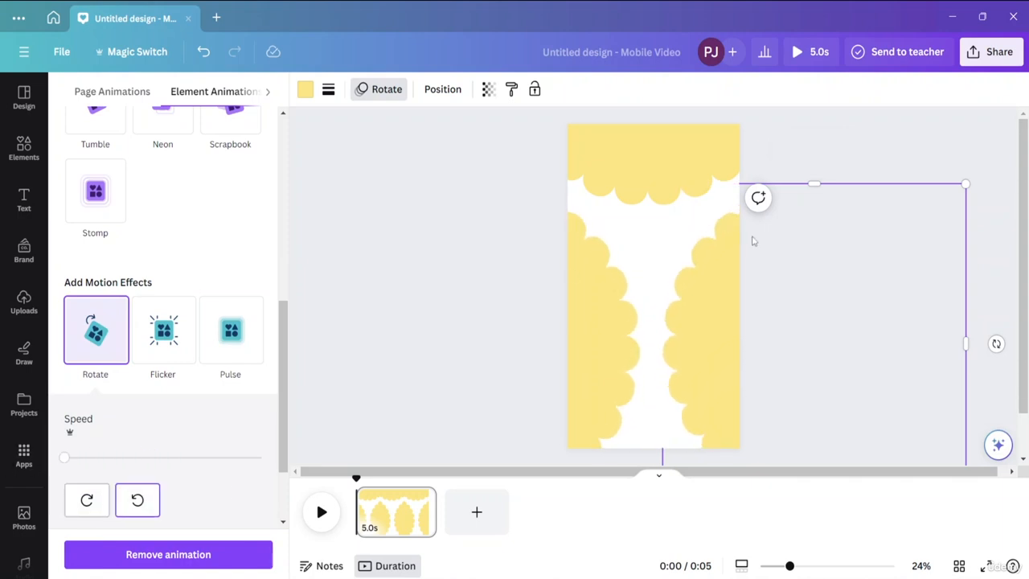
Give the top scalloped frame a counterclockwise Rotate motion effect at the slowest speed
click(641, 179)
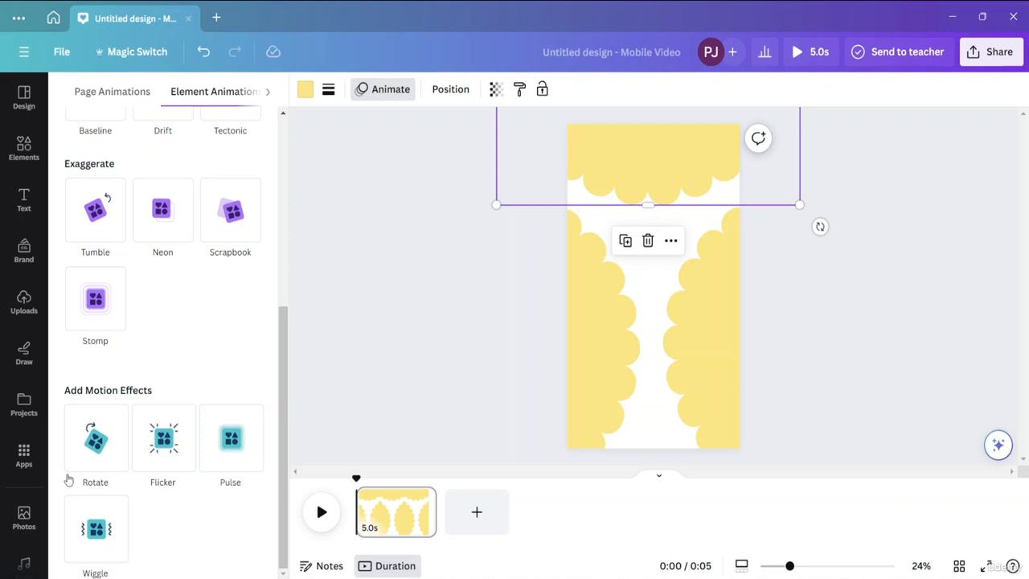
click(97, 447)
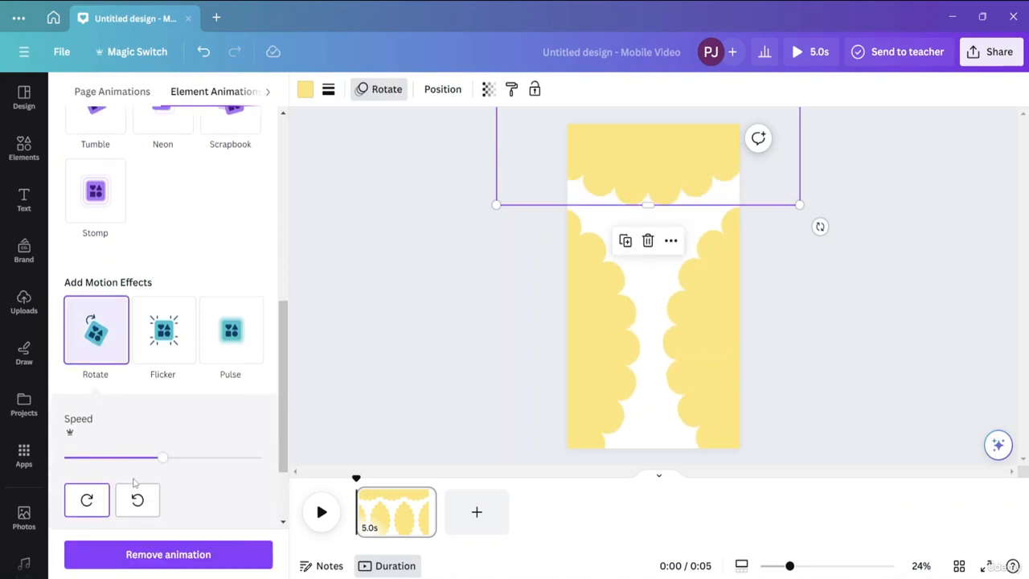
drag(164, 458, 56, 468)
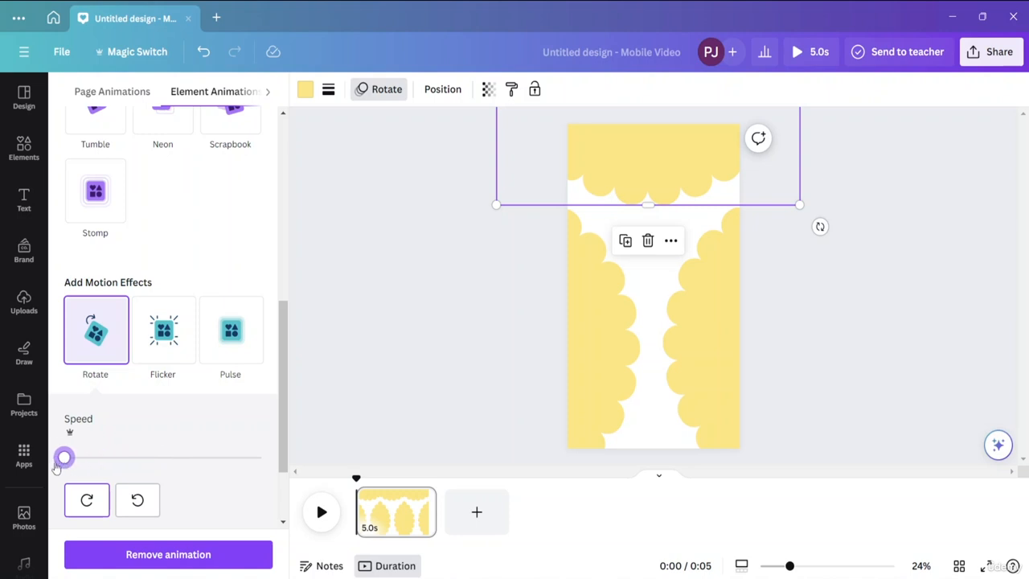
click(136, 500)
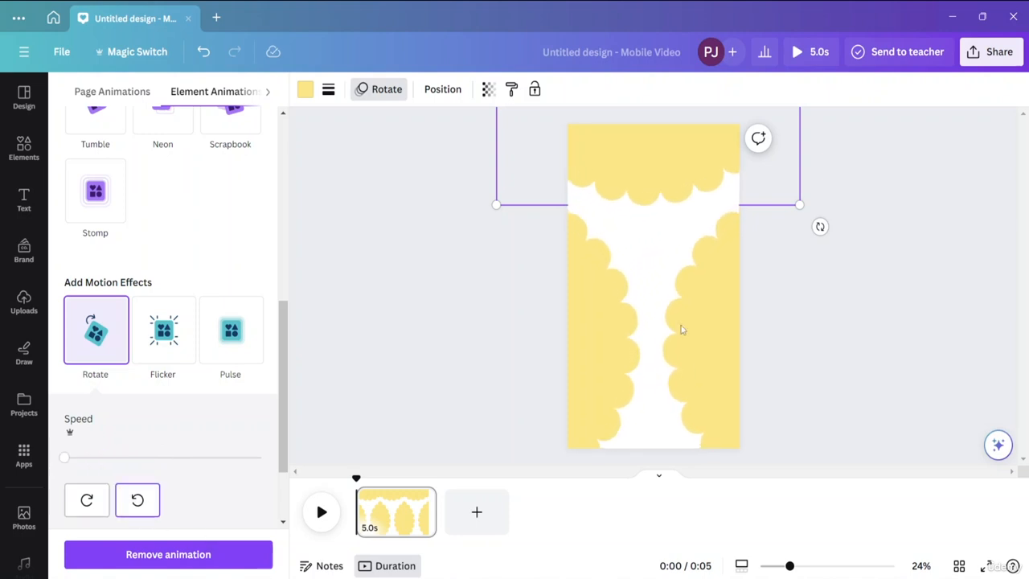
click(875, 361)
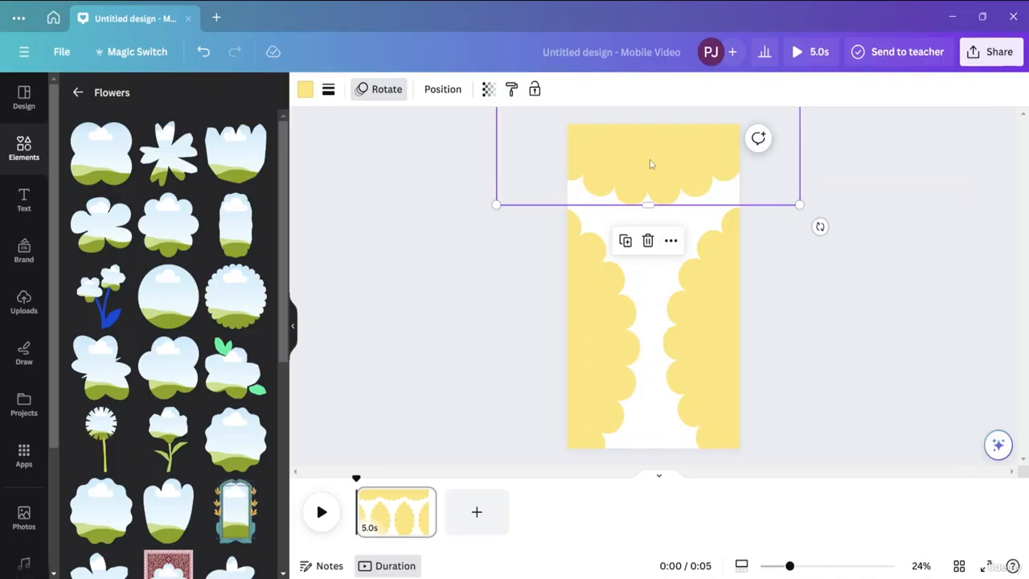
Copy all three animated scalloped frames onto a new second page
click(606, 332)
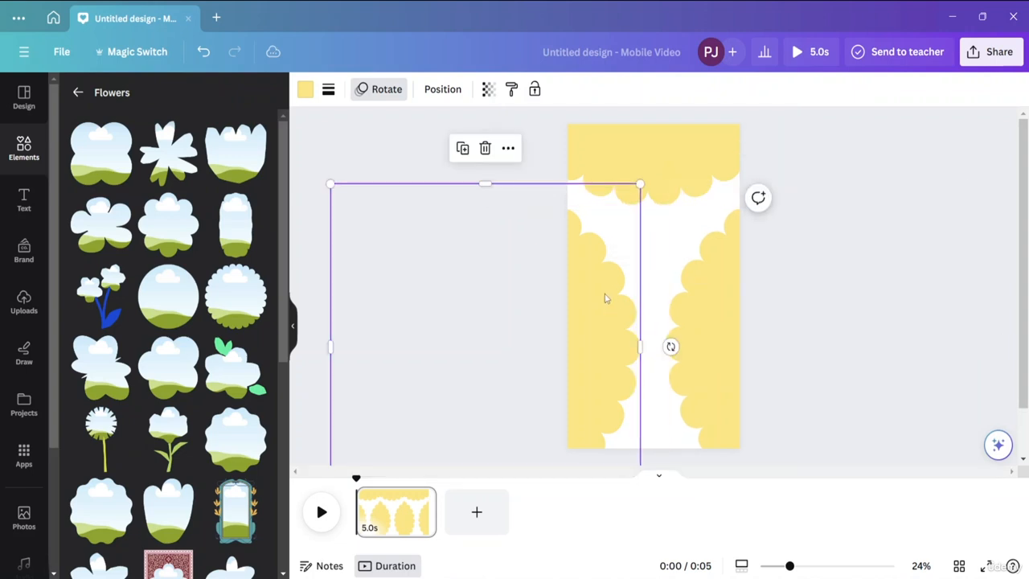
shift+click(634, 166)
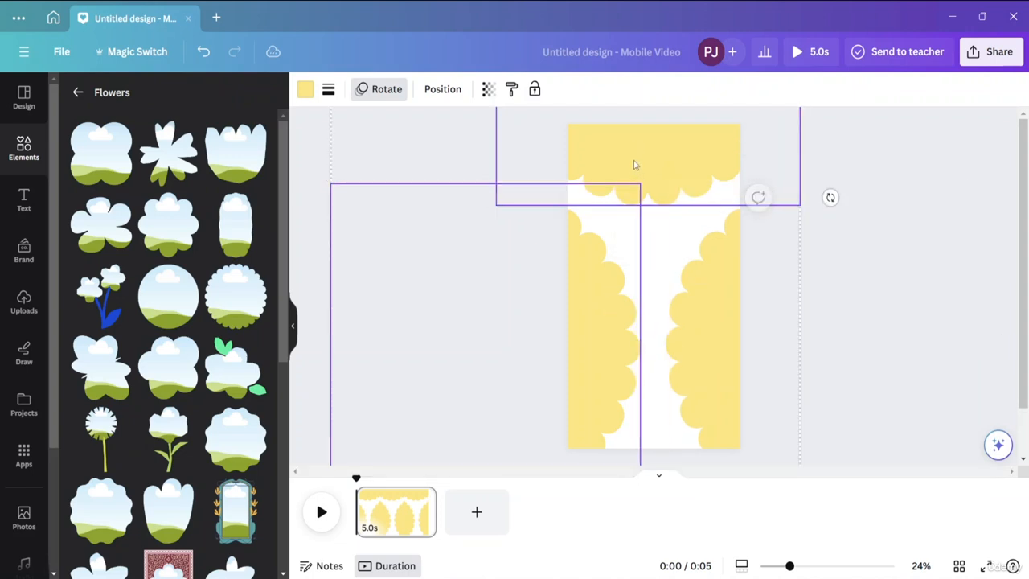
shift+click(721, 287)
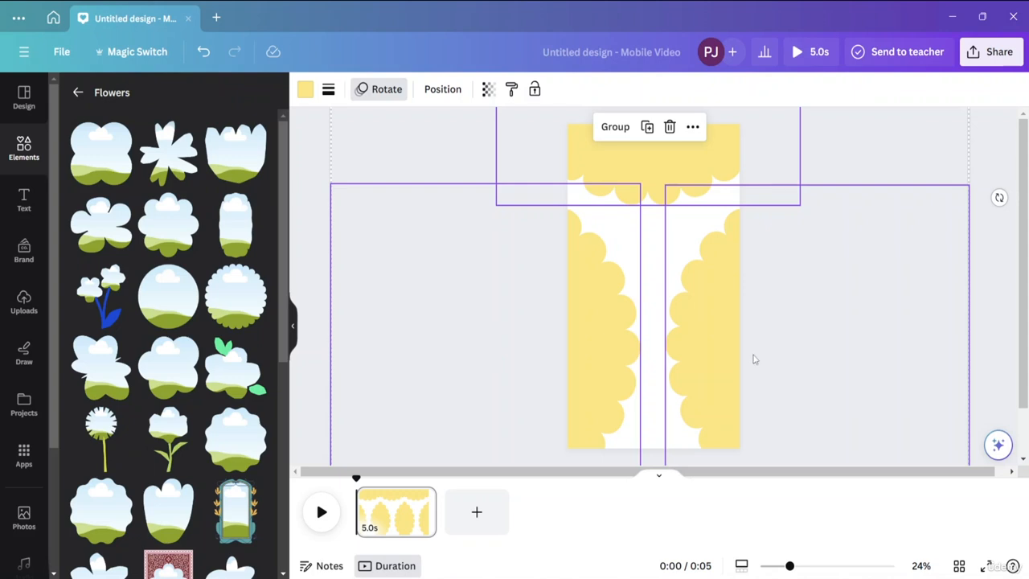
click(478, 513)
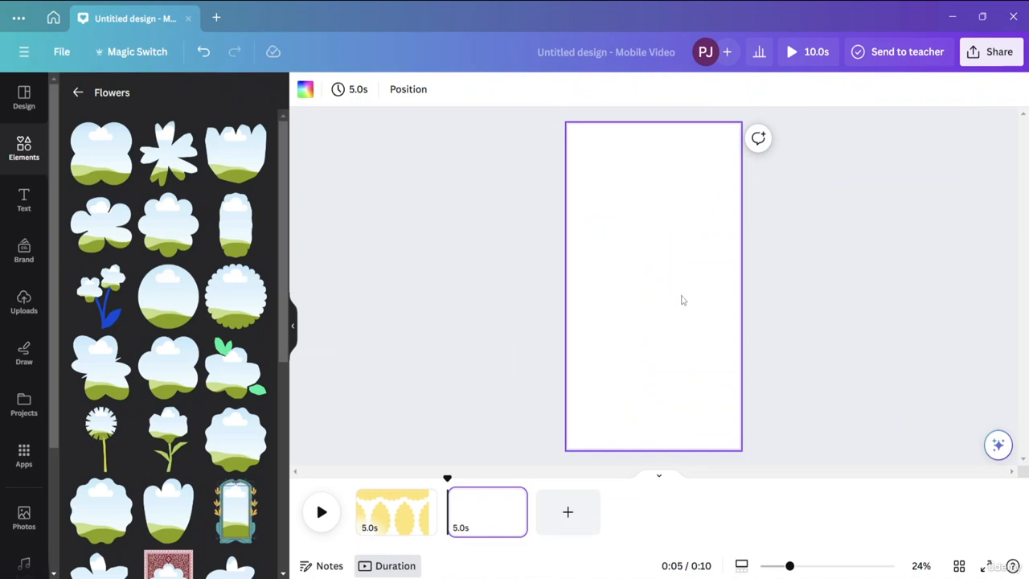
key(ctrl+v)
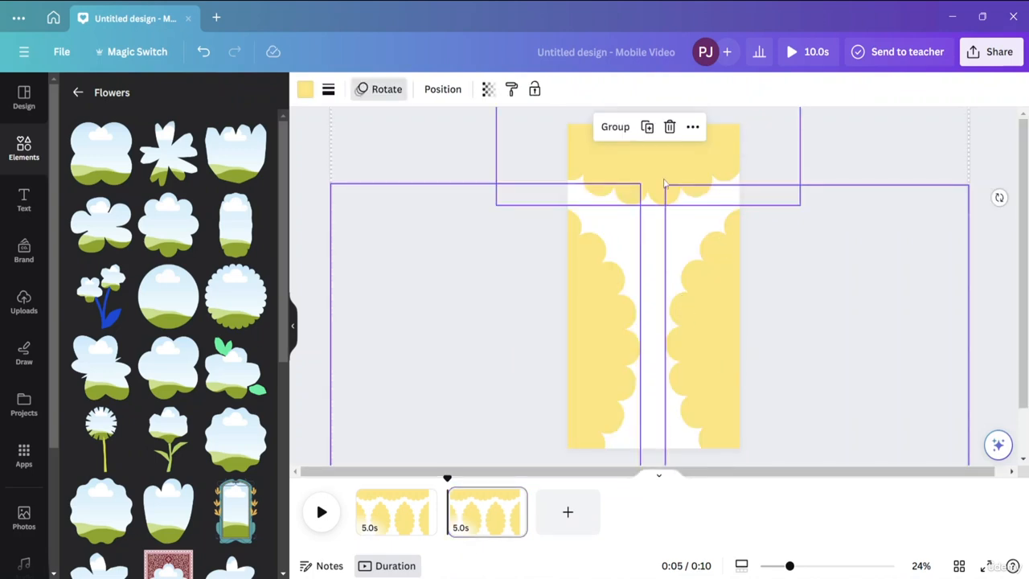
On the second page, delete the top frame, then tilt the right frame and move it to fill the page's upper-right corner
click(689, 192)
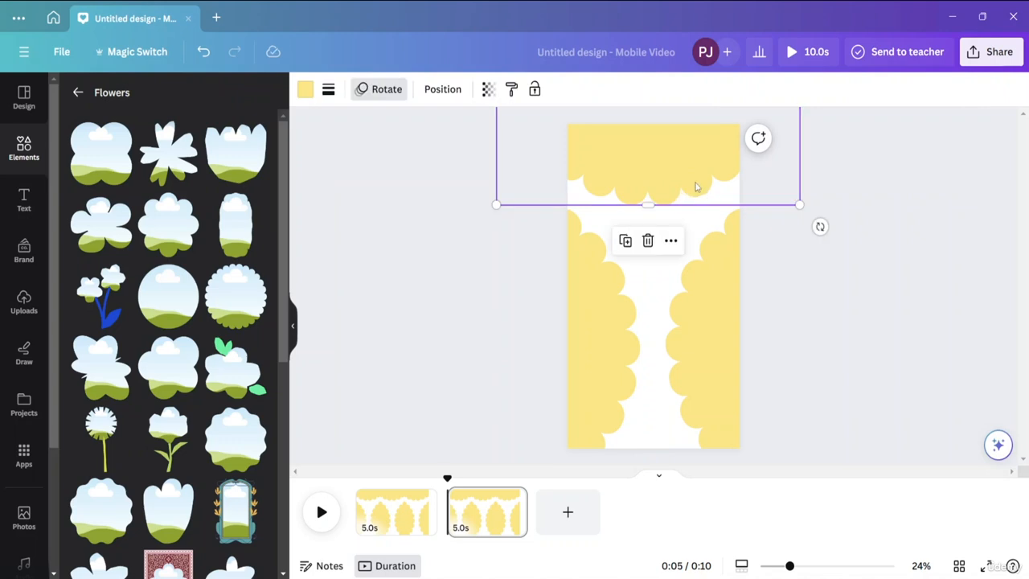
key(Delete)
click(729, 249)
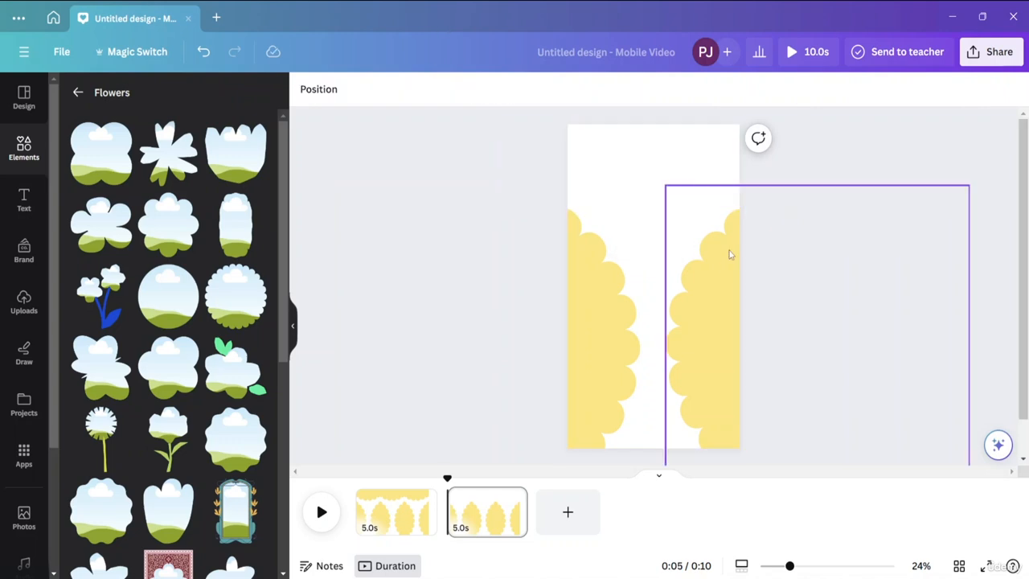
drag(723, 272, 704, 173)
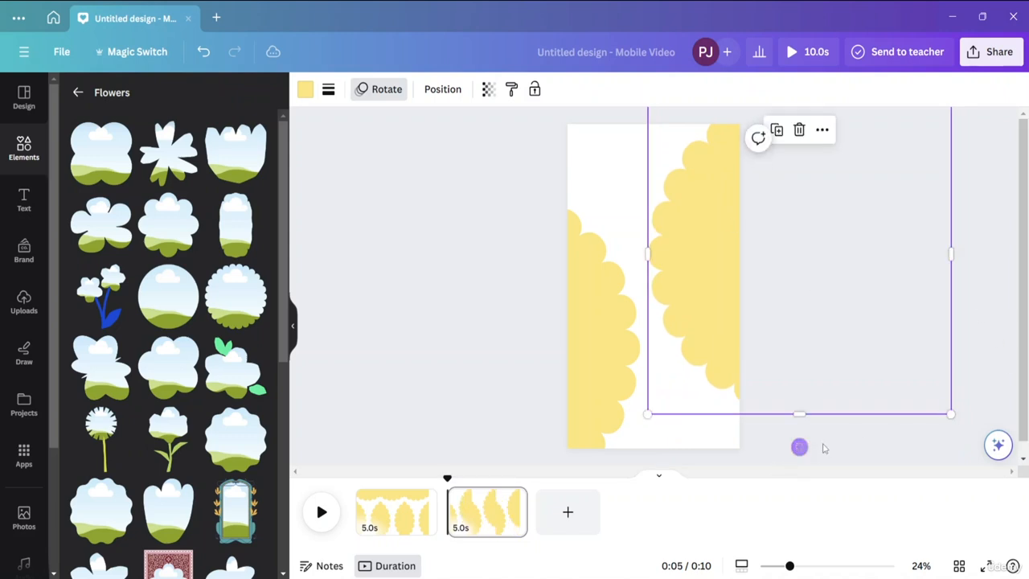
drag(800, 447, 860, 341)
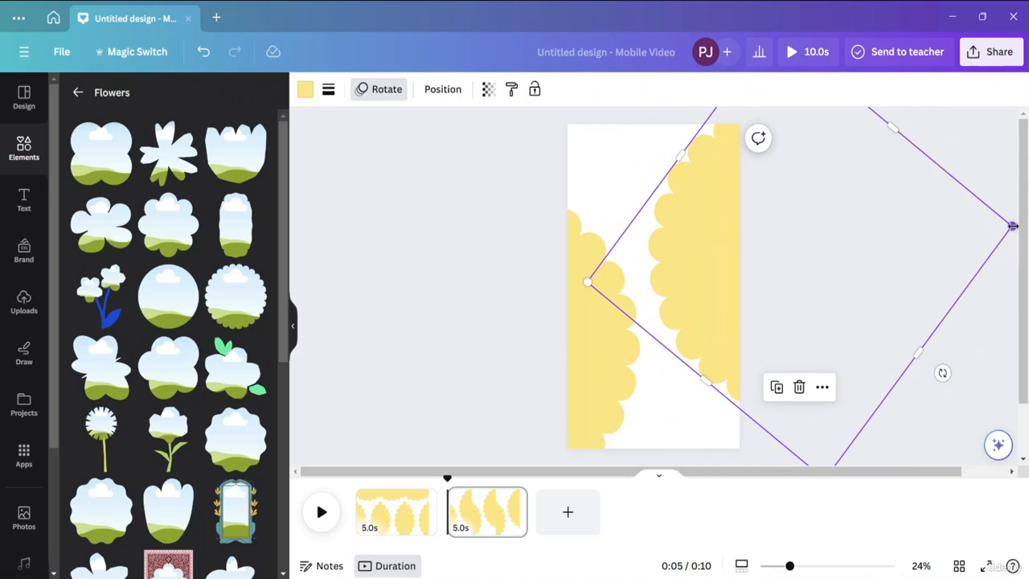
scroll(843, 434, down, 2)
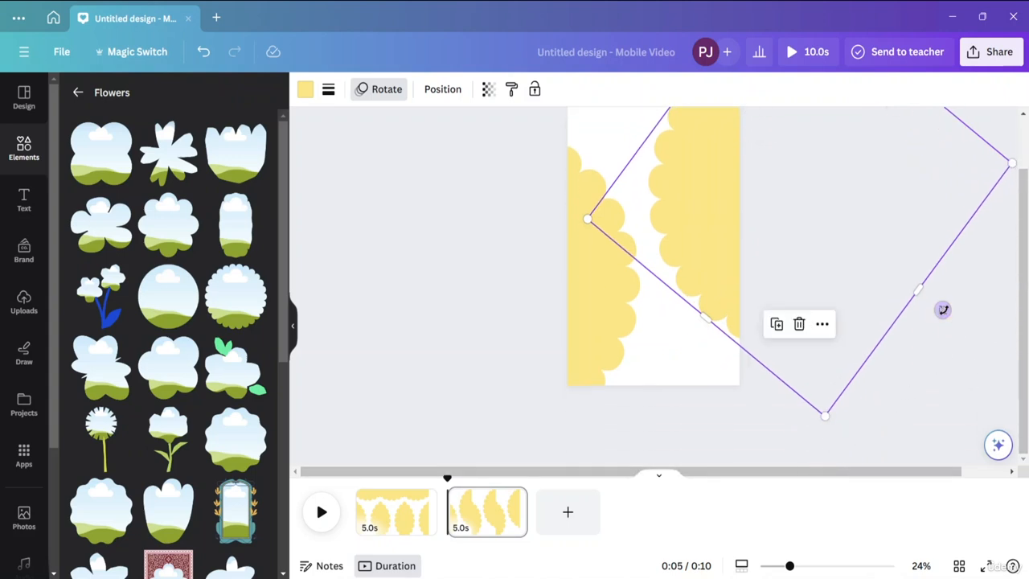
drag(942, 310, 827, 172)
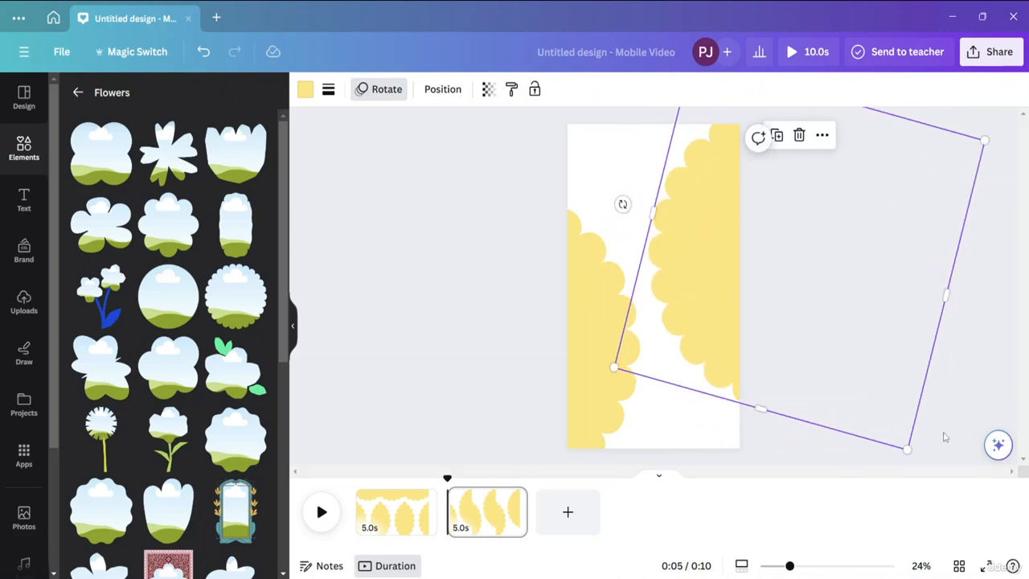
drag(871, 272, 828, 213)
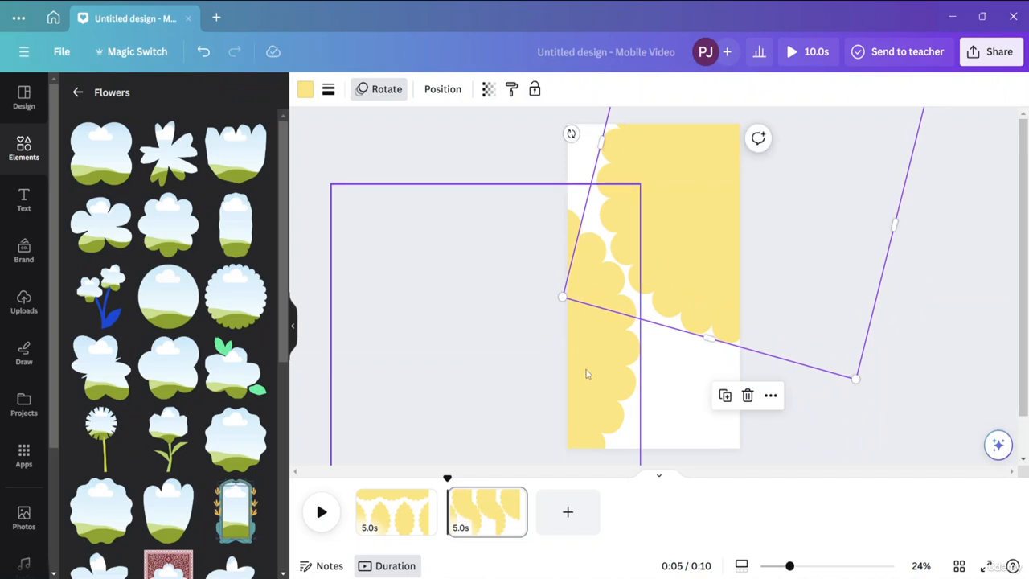
Rotate the second page's left frame and reposition it to fill the page's lower-left corner
drag(586, 394, 573, 439)
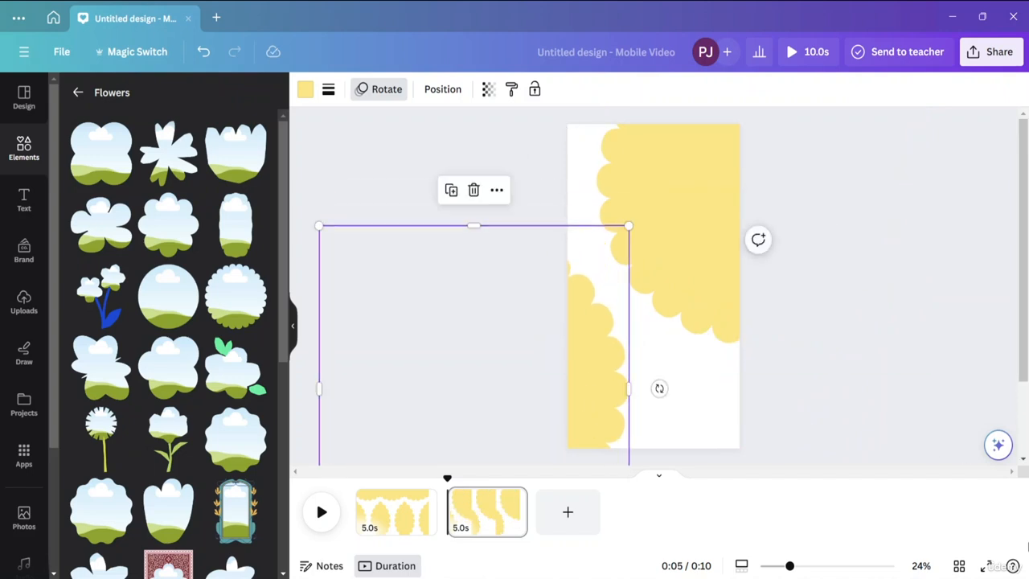
scroll(815, 386, down, 2)
scroll(722, 355, up, 2)
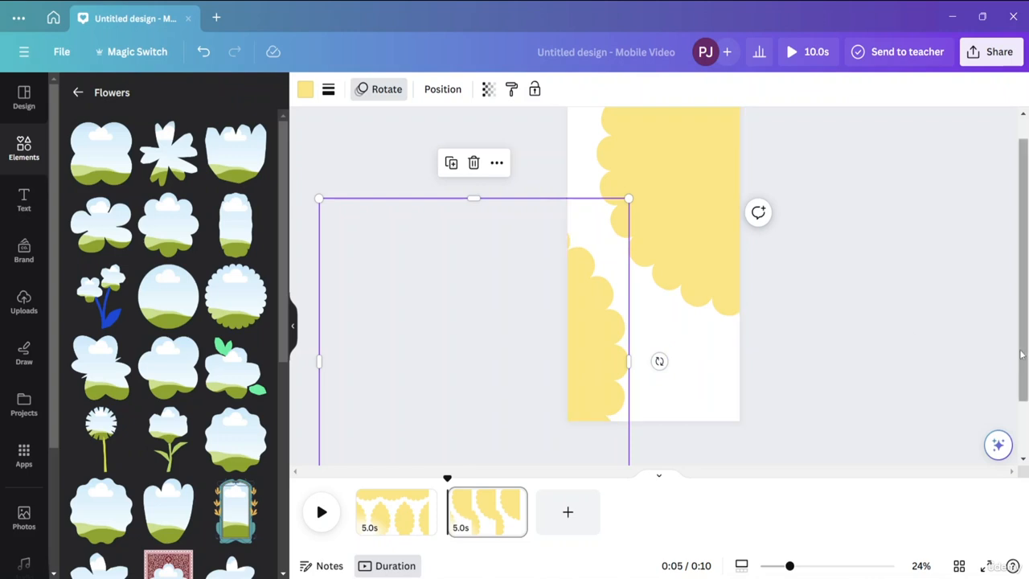
drag(1024, 344, 1024, 402)
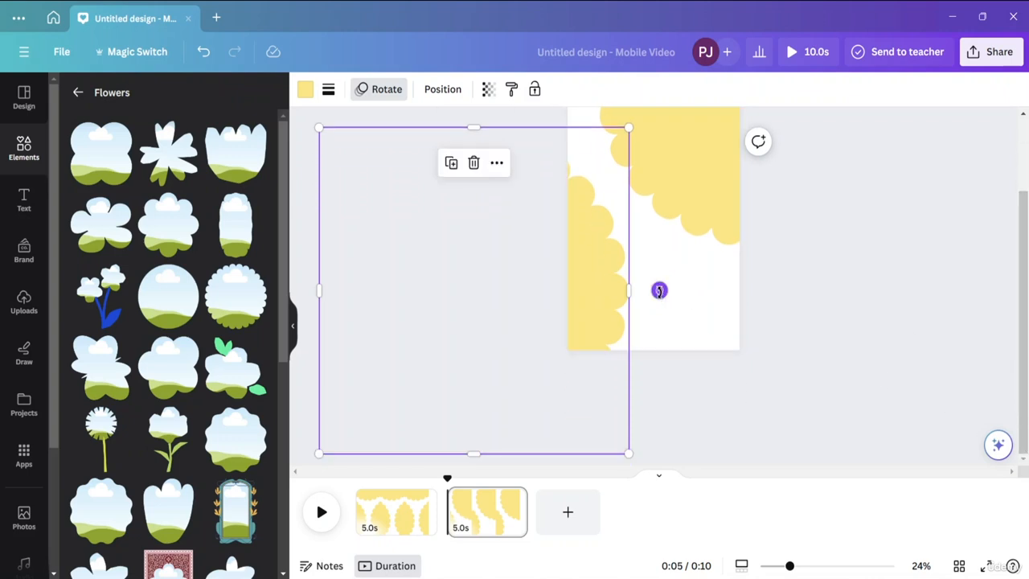
drag(660, 289, 569, 148)
drag(589, 297, 665, 374)
click(726, 271)
scroll(726, 271, up, 2)
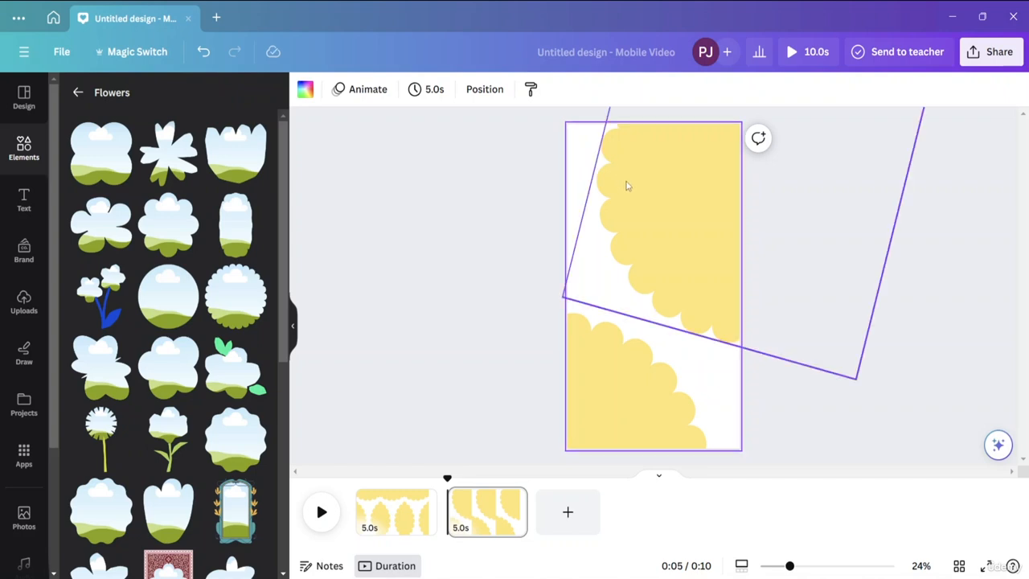
Return to the first page and search the elements library for "coffee"
click(413, 514)
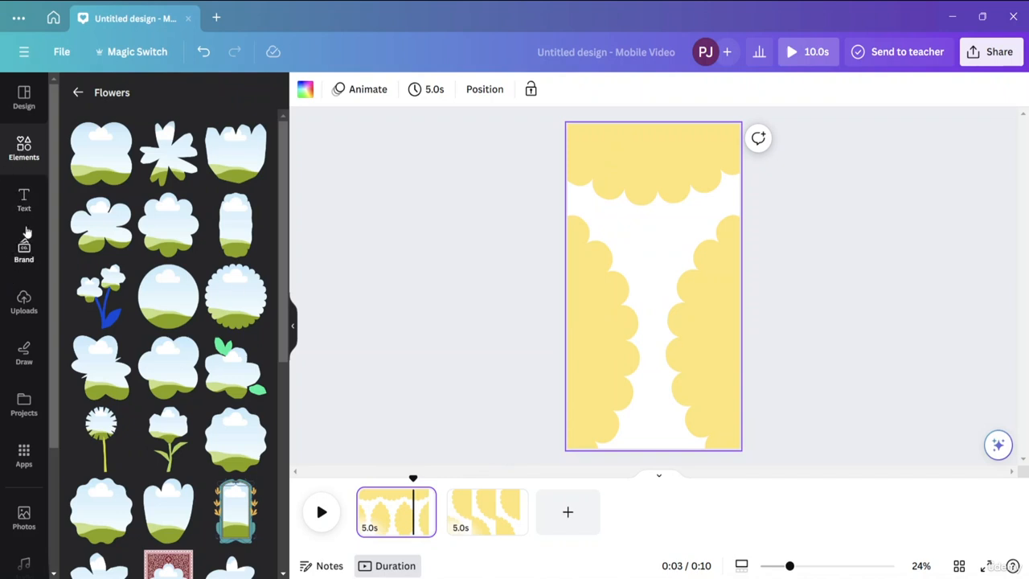
click(78, 92)
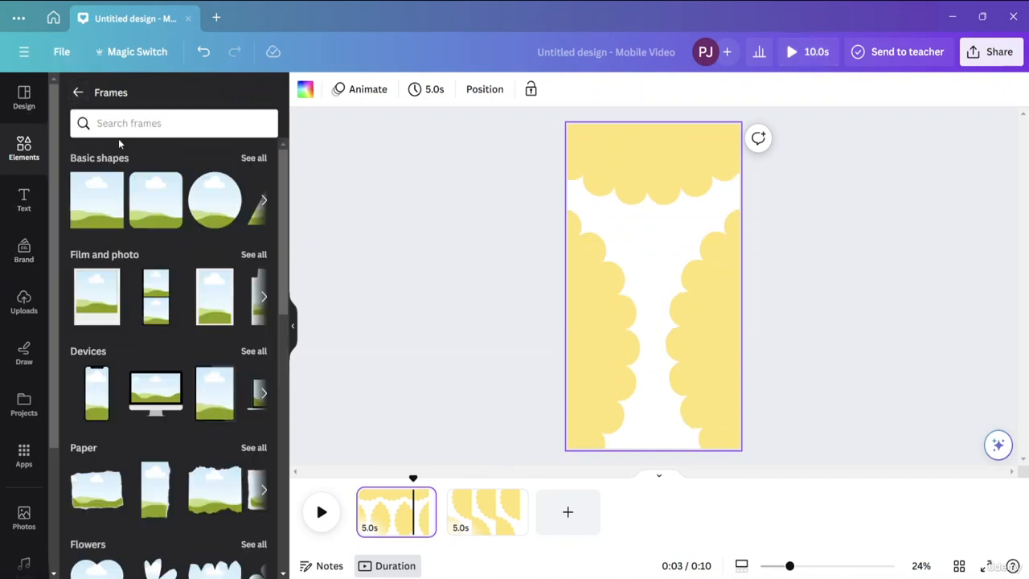
click(77, 92)
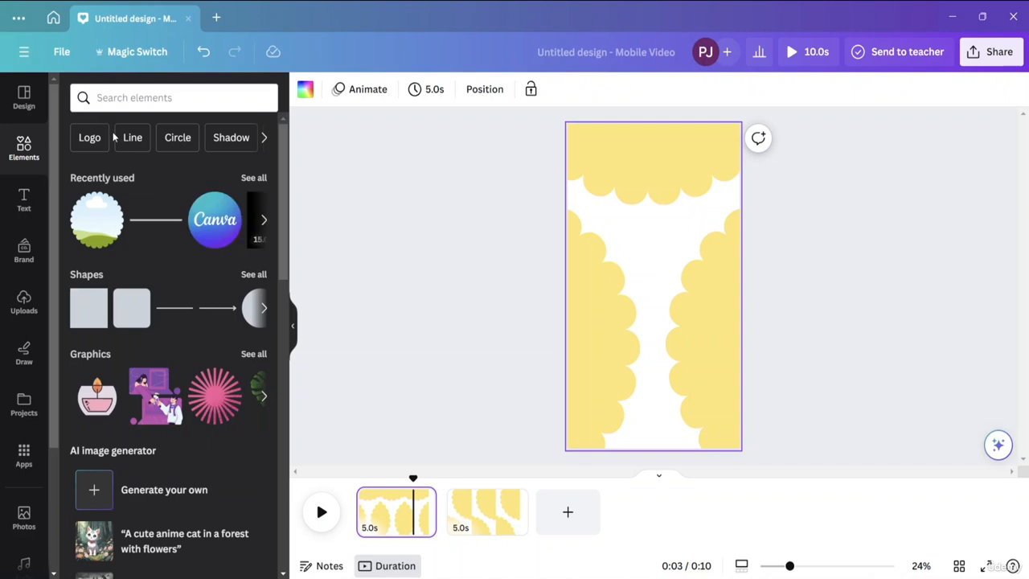
click(127, 103)
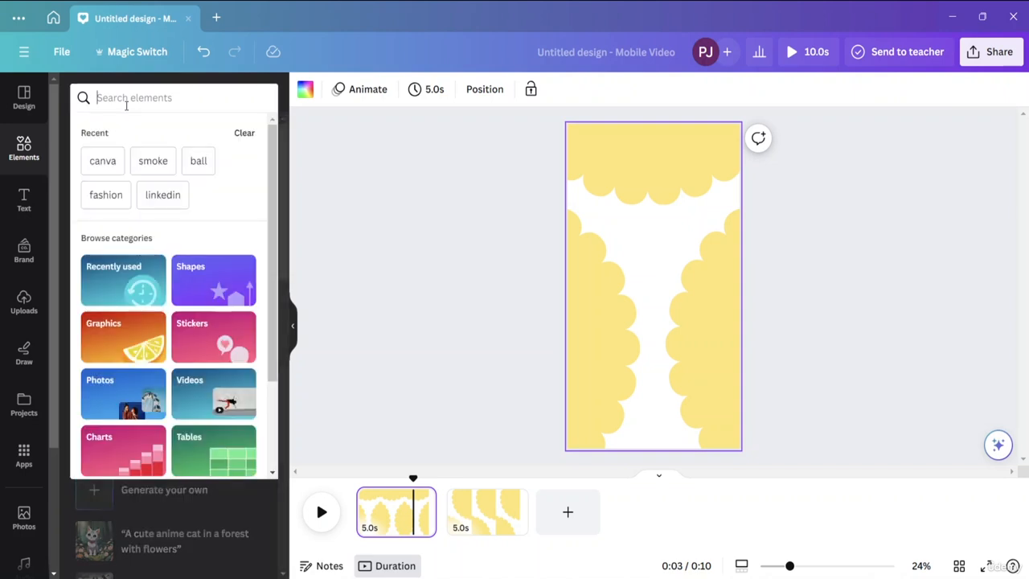
text(c)
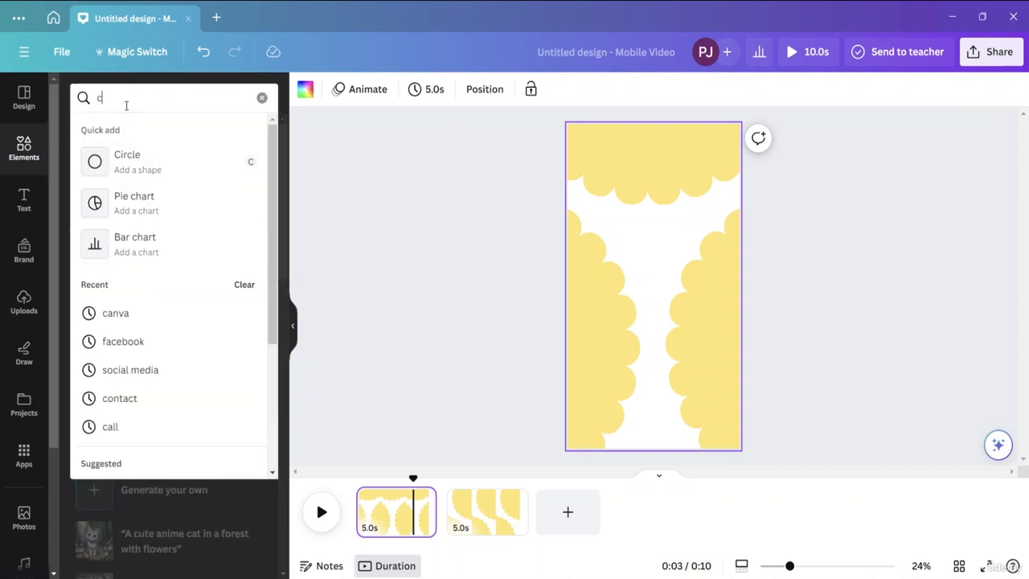
text(offee)
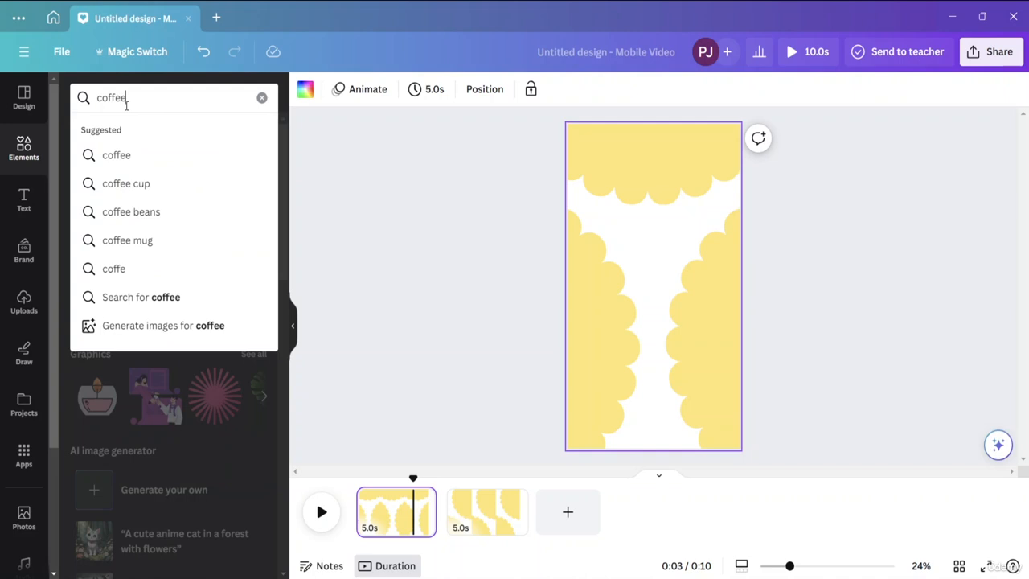
key(Return)
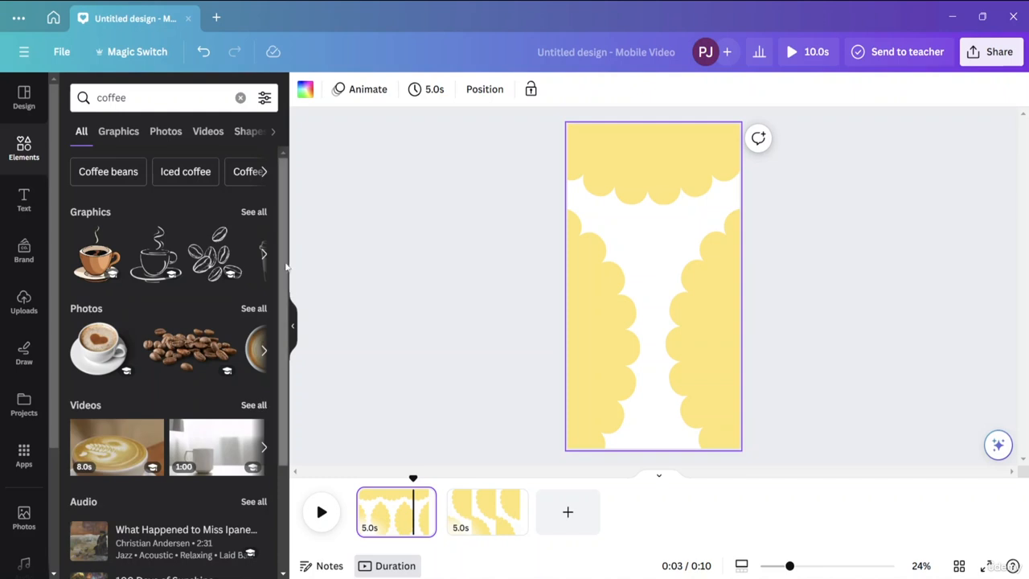
Browse the coffee photo results and add the iced coffee photo with the straw and dark background to the first page
scroll(278, 390, down, 2)
scroll(279, 393, up, 2)
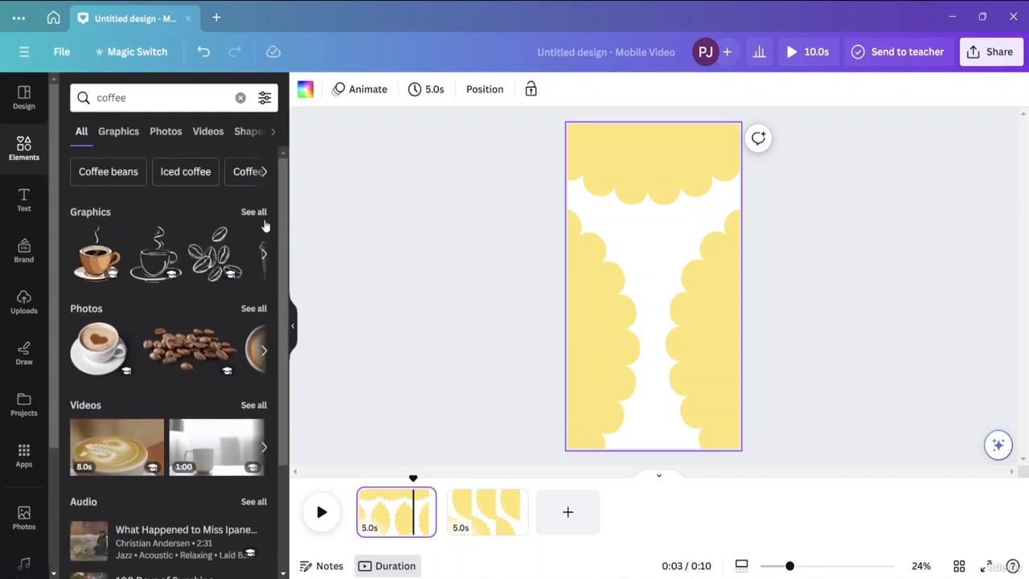
click(253, 309)
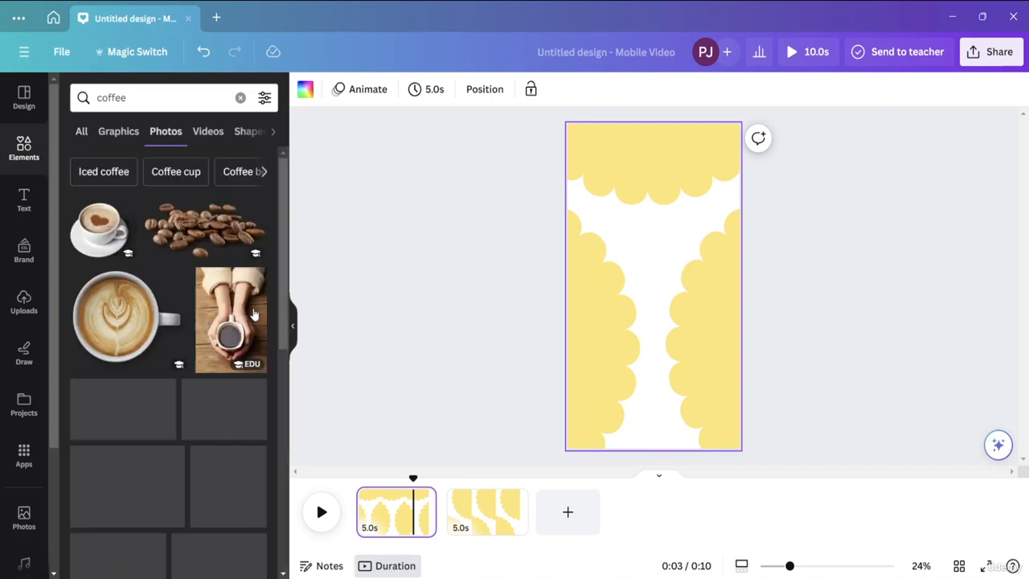
scroll(268, 305, down, 3)
scroll(267, 385, down, 2)
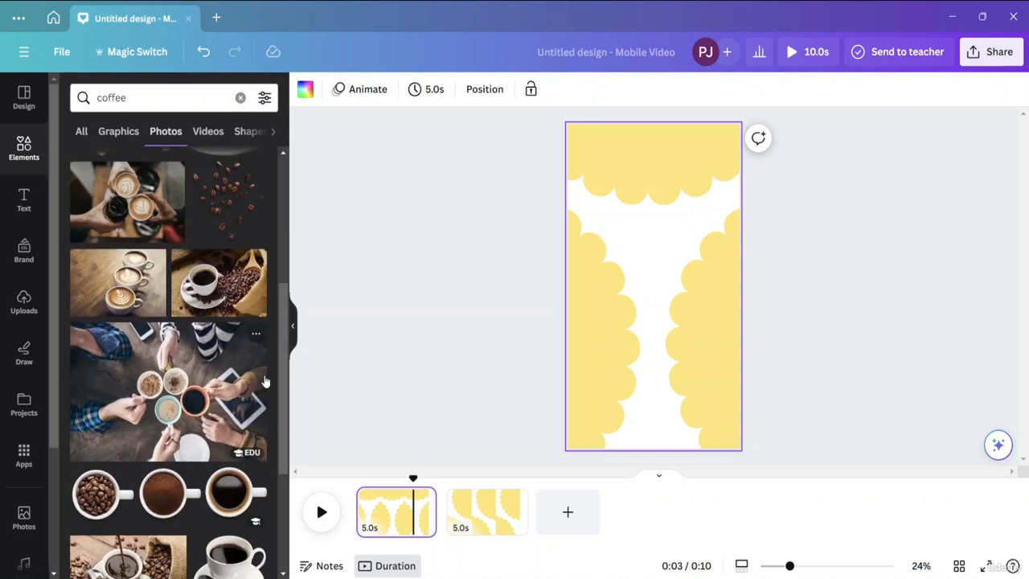
scroll(283, 365, down, 1)
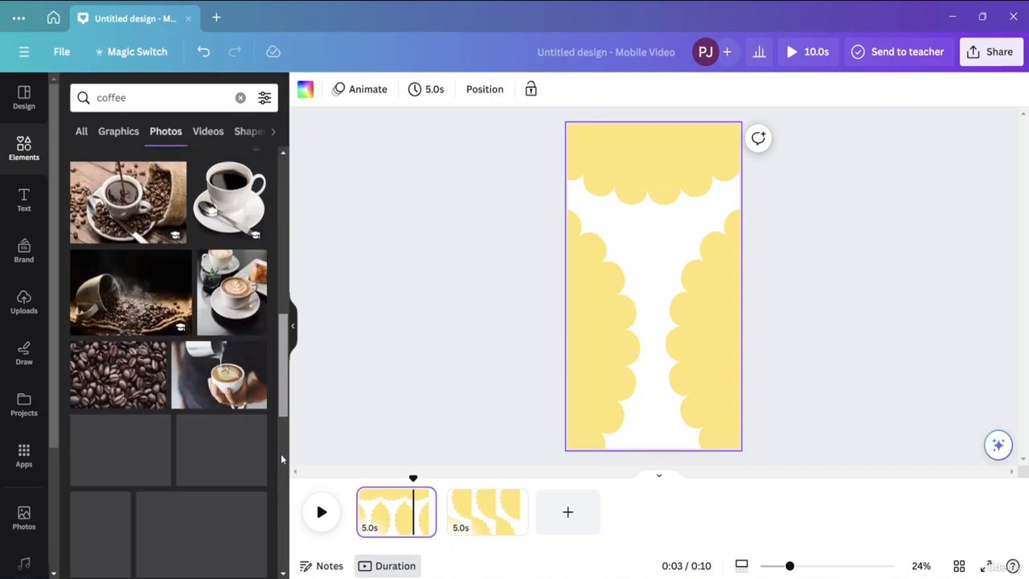
scroll(281, 453, down, 5)
scroll(283, 526, down, 5)
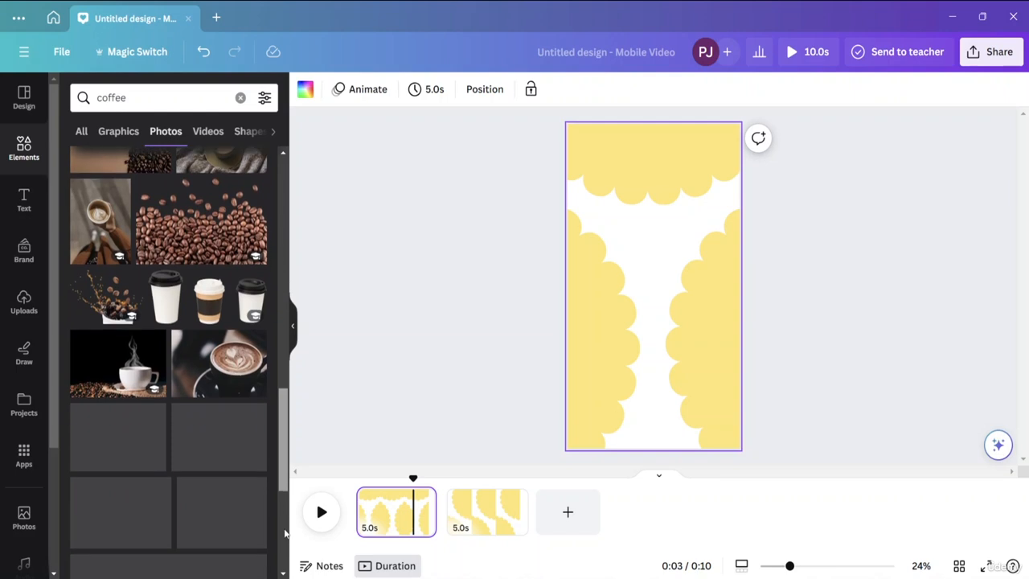
scroll(281, 560, down, 4)
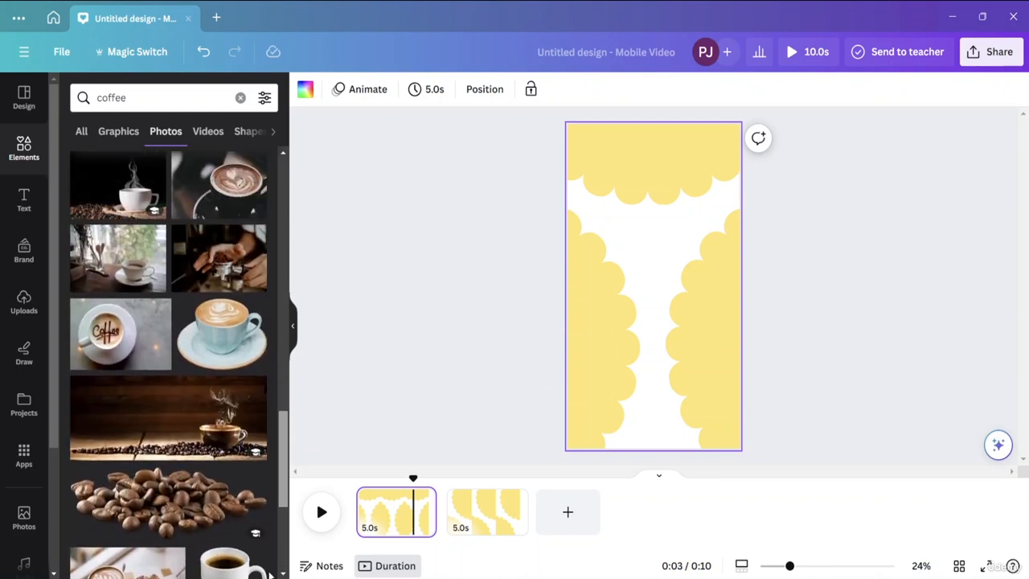
scroll(269, 509, up, 1)
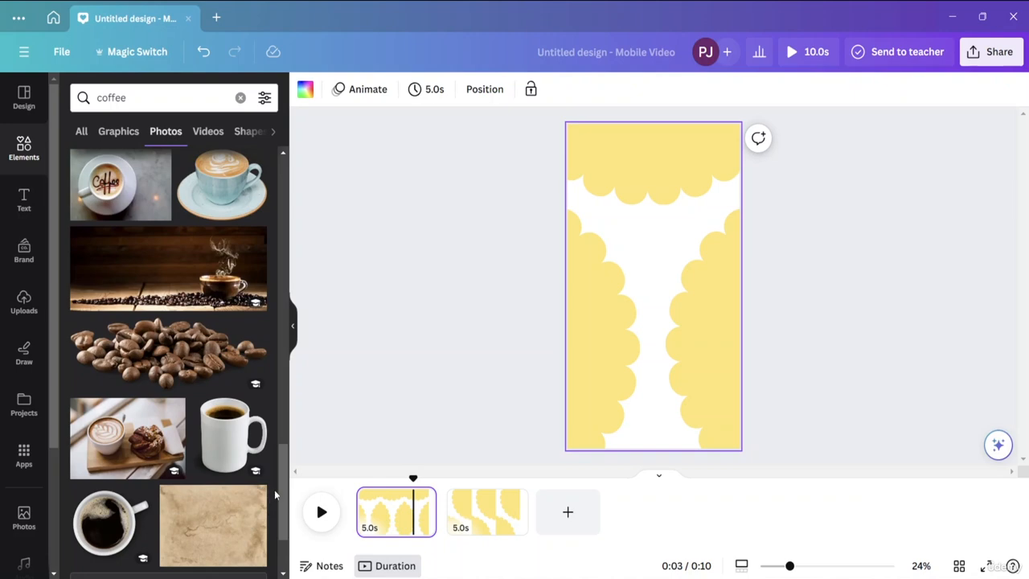
scroll(278, 515, down, 5)
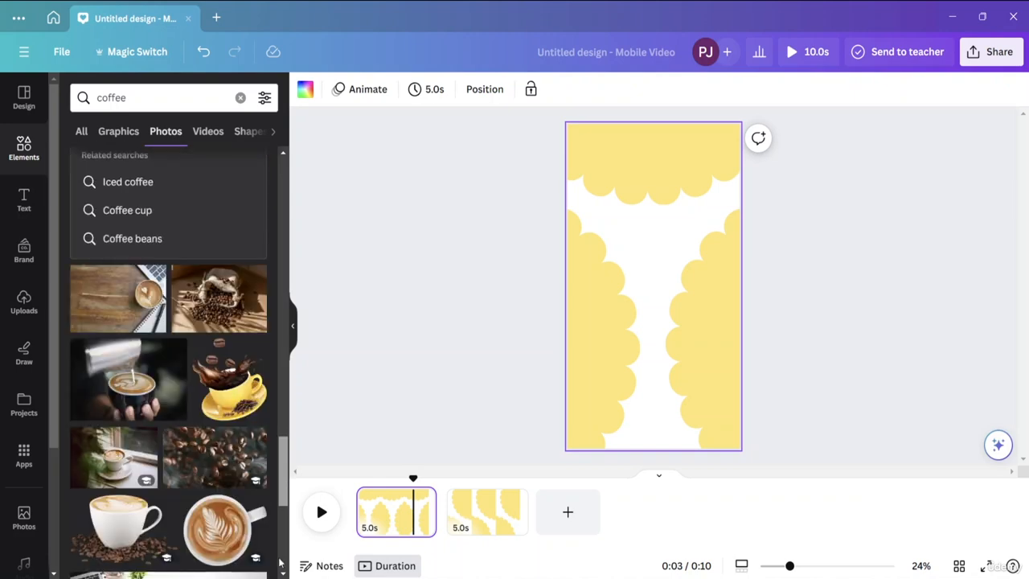
scroll(280, 563, down, 5)
scroll(169, 362, down, 1)
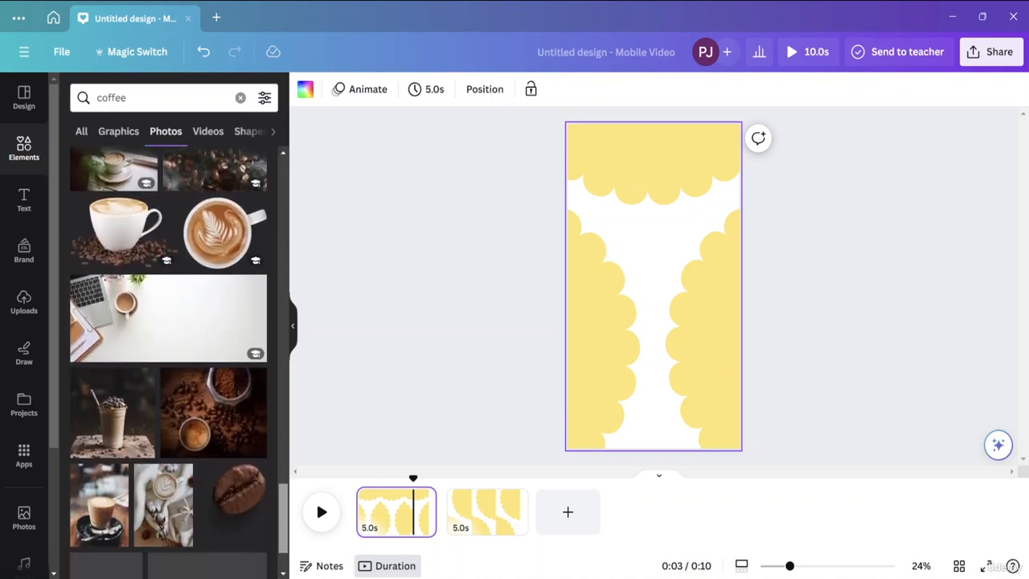
click(133, 458)
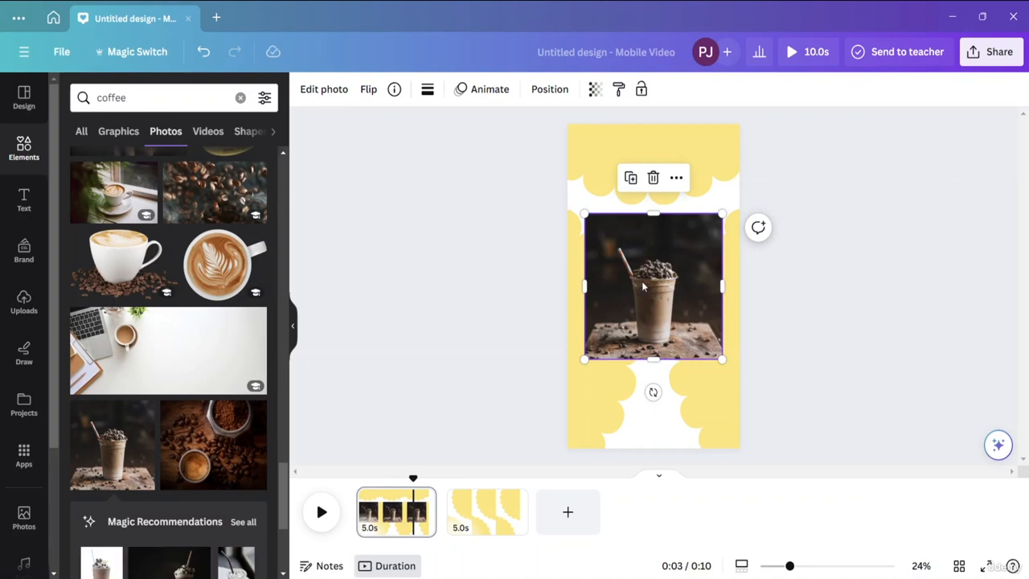
Remove the iced coffee photo's background, then enlarge the cup and place it in the lower middle of the first page
click(329, 96)
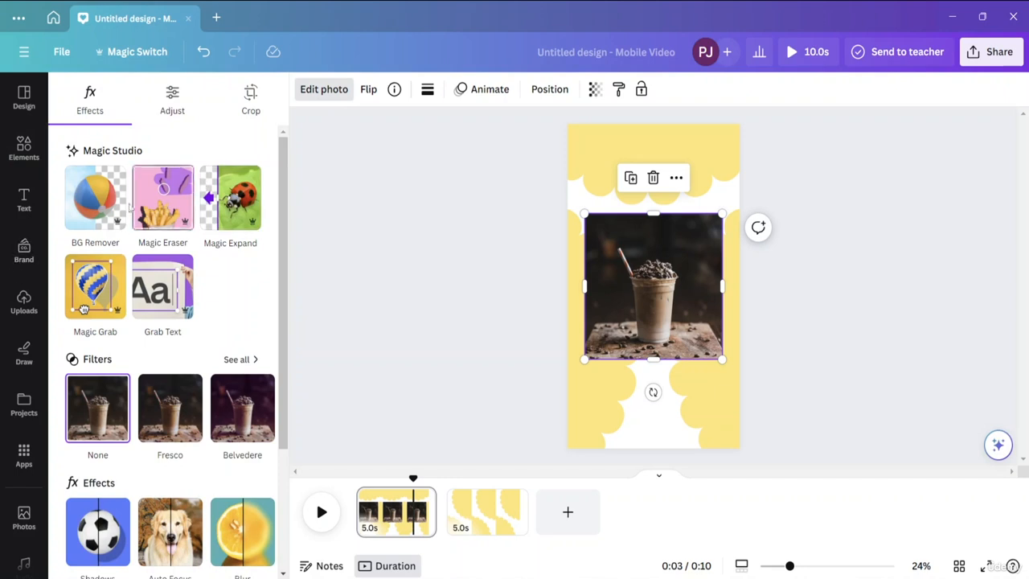
click(106, 204)
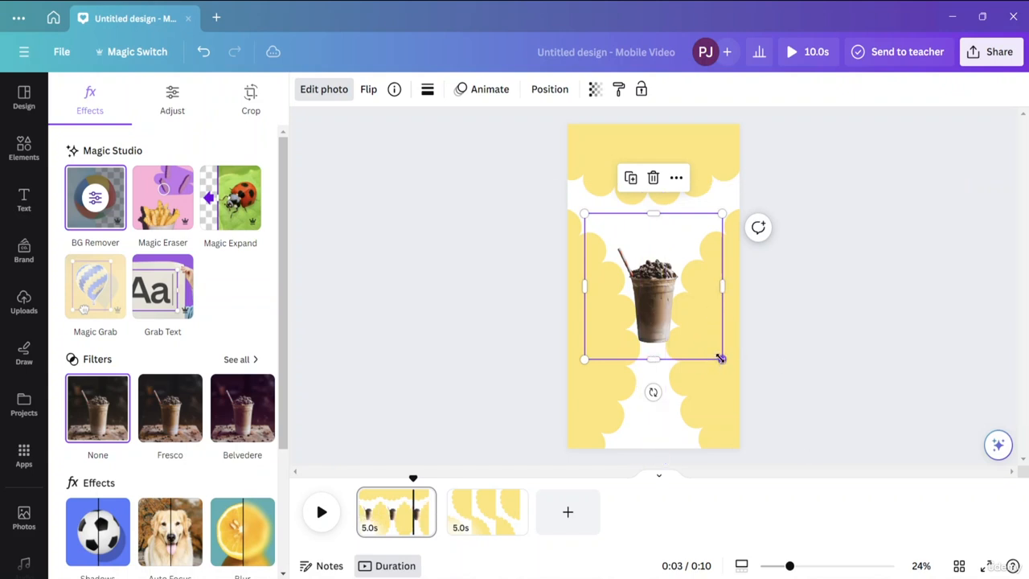
drag(722, 358, 650, 363)
drag(652, 215, 693, 188)
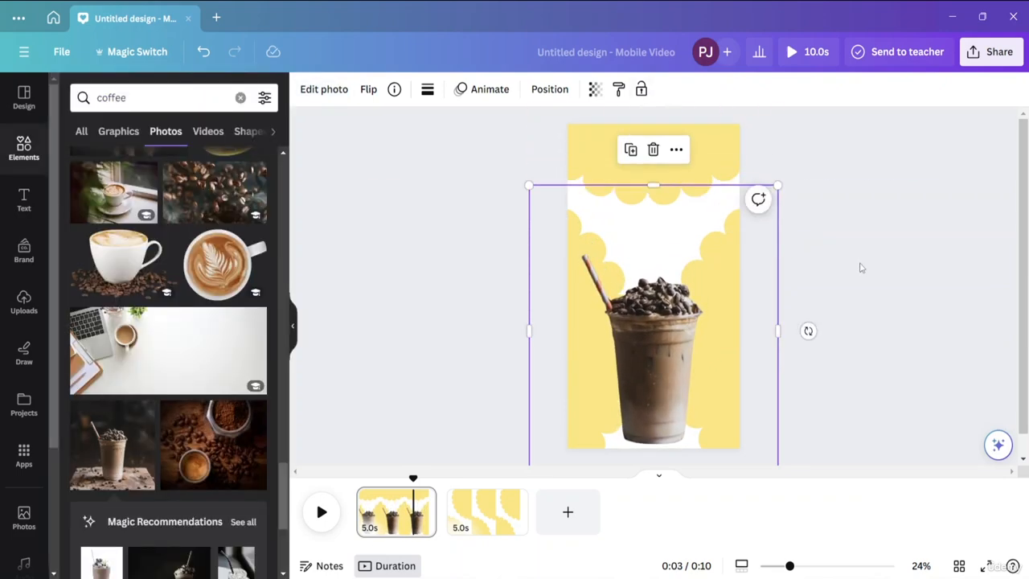
click(861, 267)
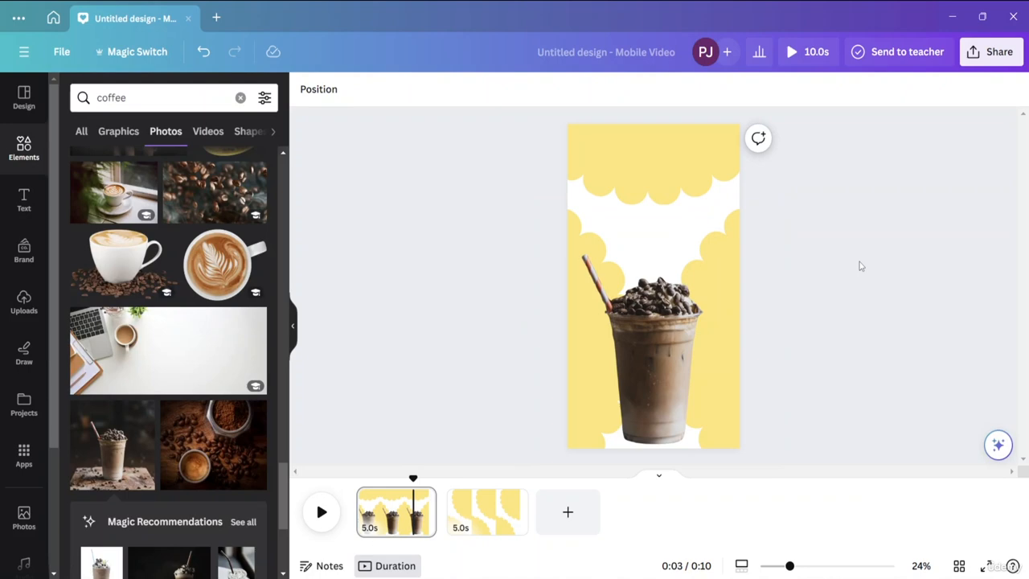
Look through the photo editing effects offered for the iced coffee cup
click(608, 361)
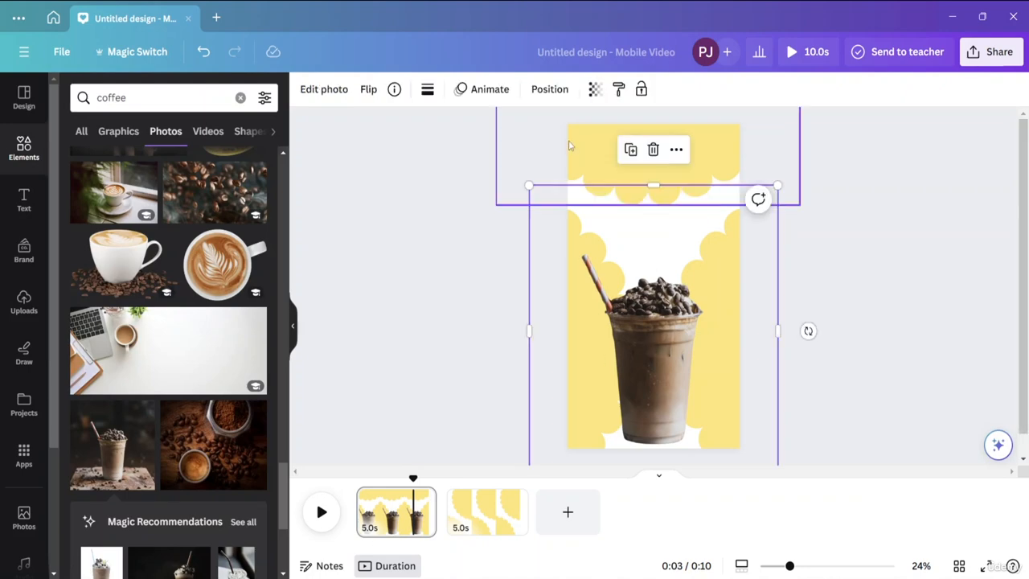
click(324, 89)
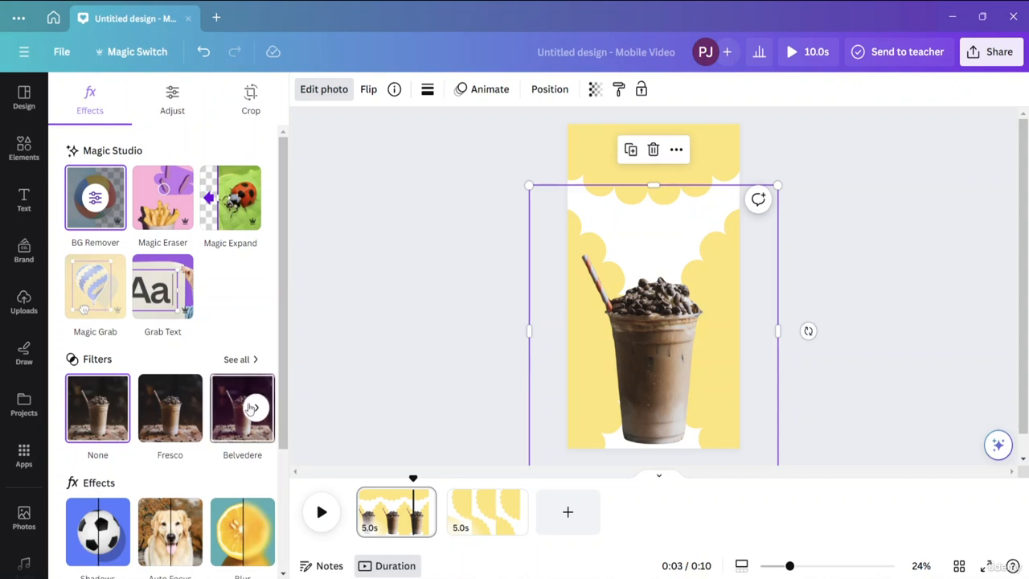
drag(284, 339, 280, 464)
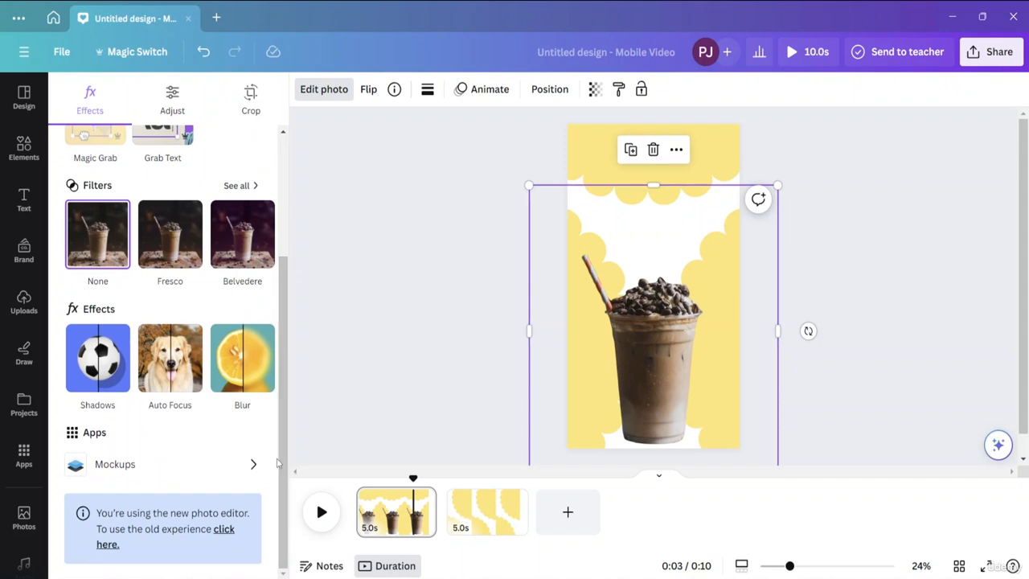
Move the iced coffee cup slightly upward on the first page, keeping it out of the scalloped frames
drag(640, 368, 692, 349)
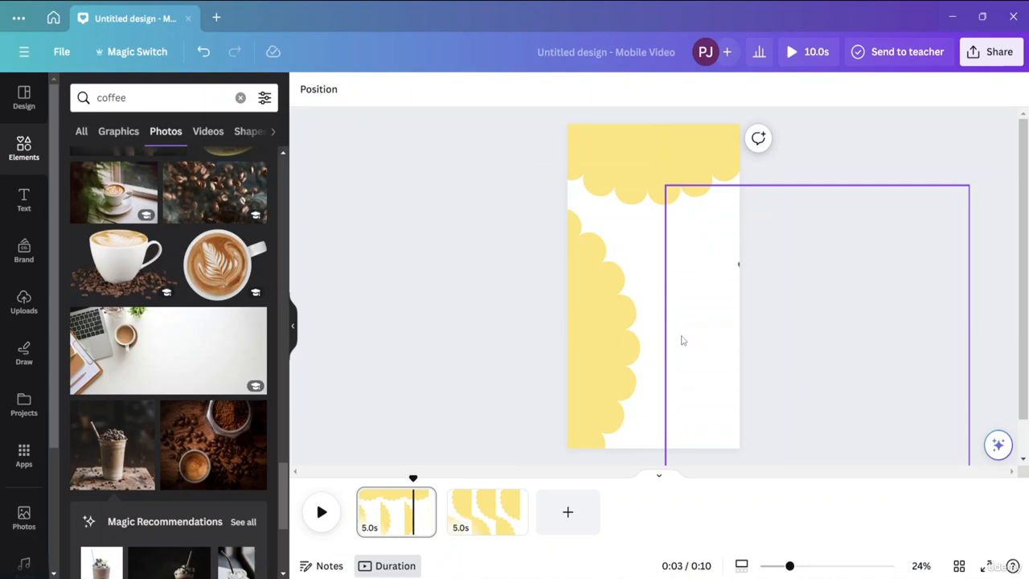
key(ctrl+z)
click(657, 369)
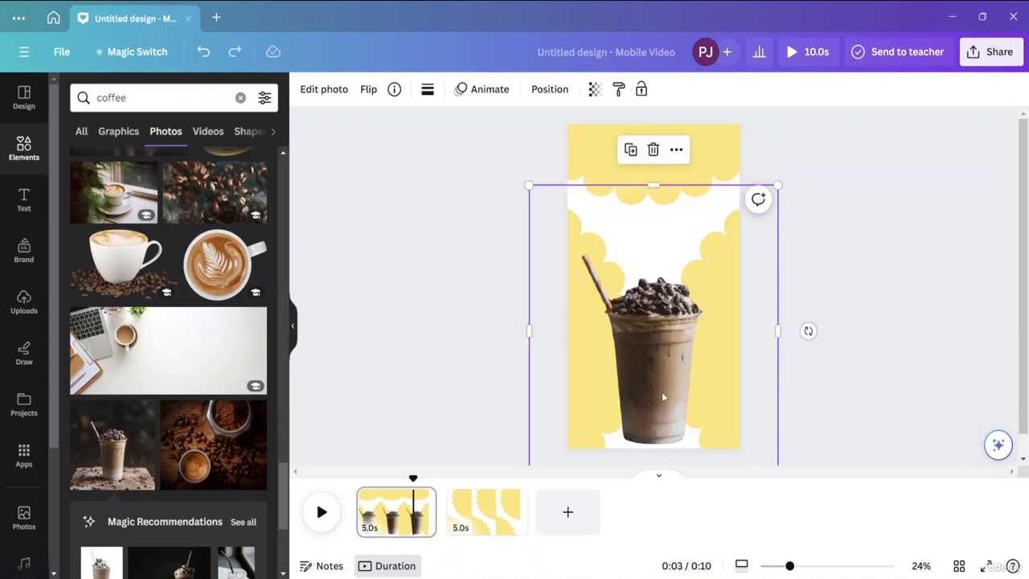
mouse_move(663, 396)
mouse_down()
mouse_move(654, 375)
mouse_move(663, 391)
mouse_up()
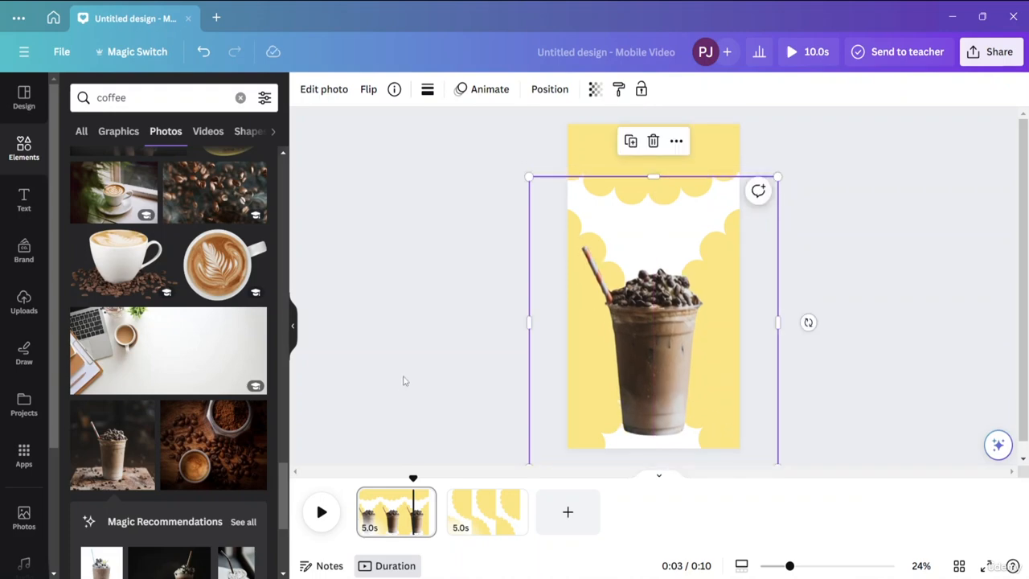
Add a circle shape to the first page, move it above the cup and flatten it into a thin horizontal ellipse
click(30, 154)
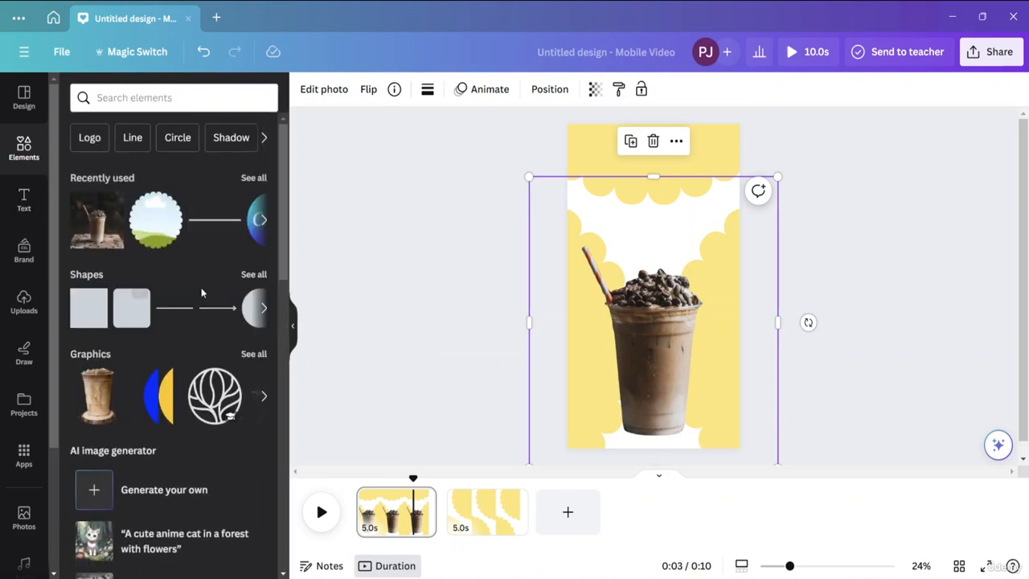
click(251, 275)
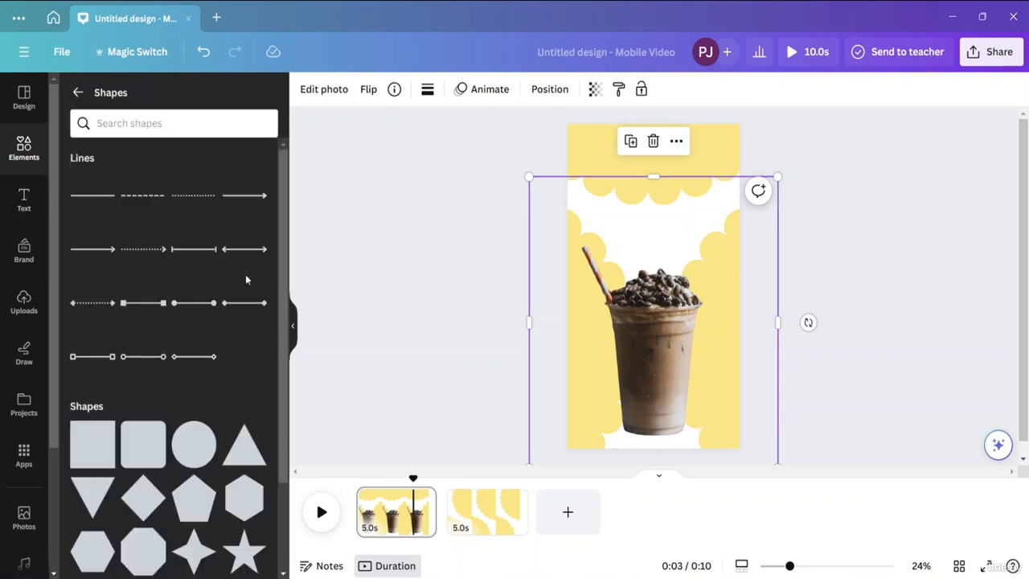
click(197, 447)
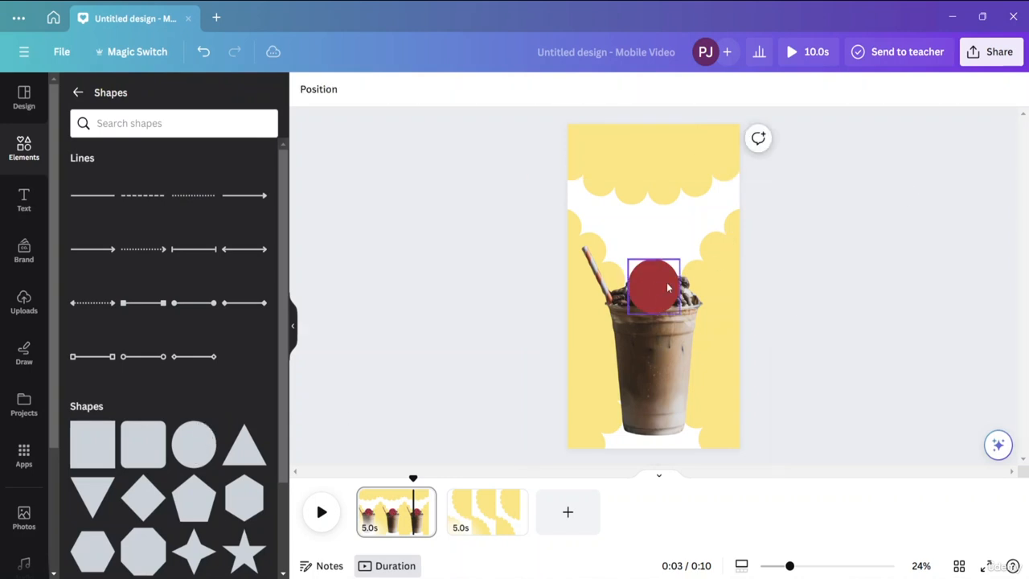
drag(667, 282, 650, 183)
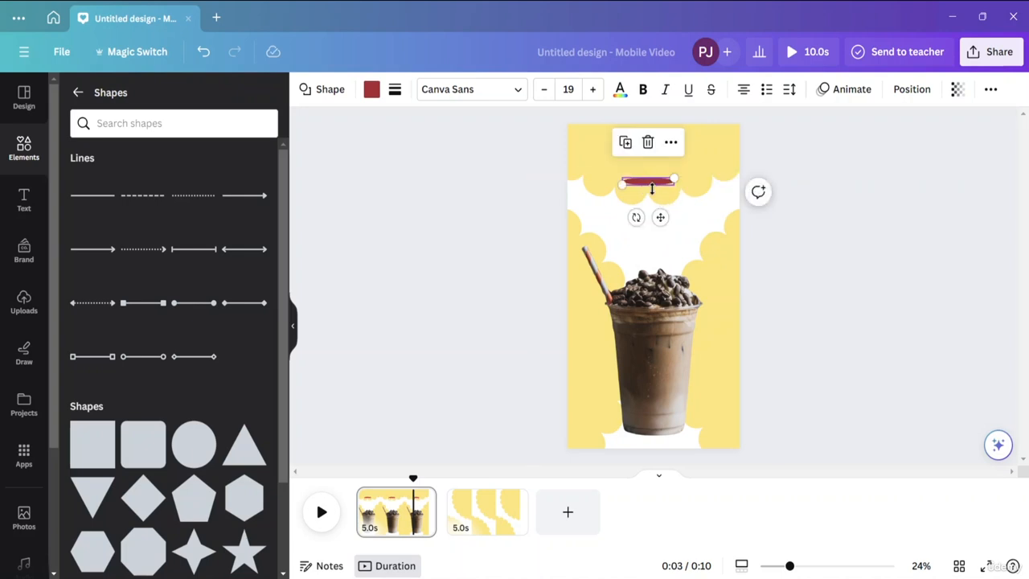
Recolor the thin ellipse with the lightest brown from the photo colors and place it under the cup's base as a shadow
click(372, 91)
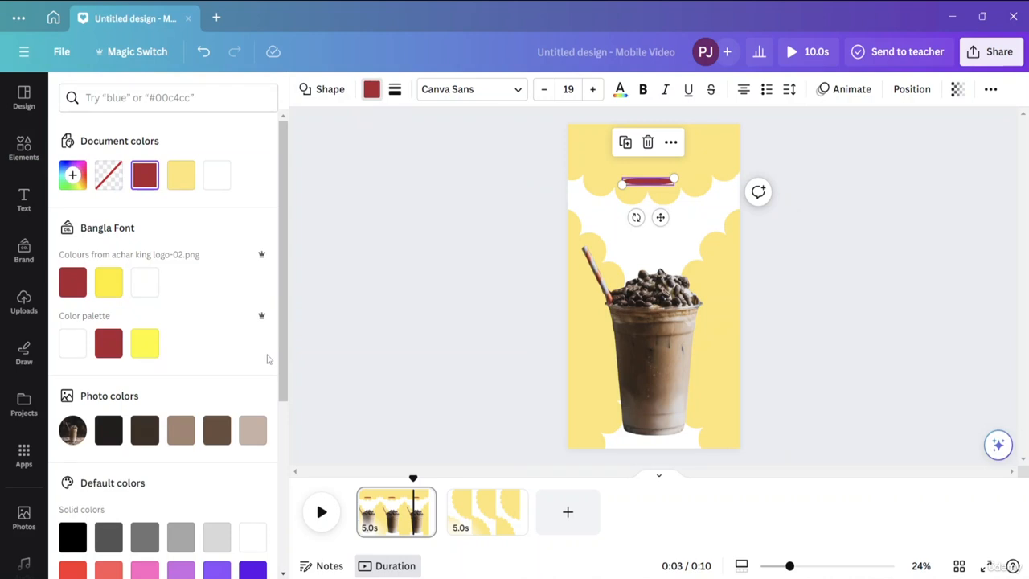
click(253, 432)
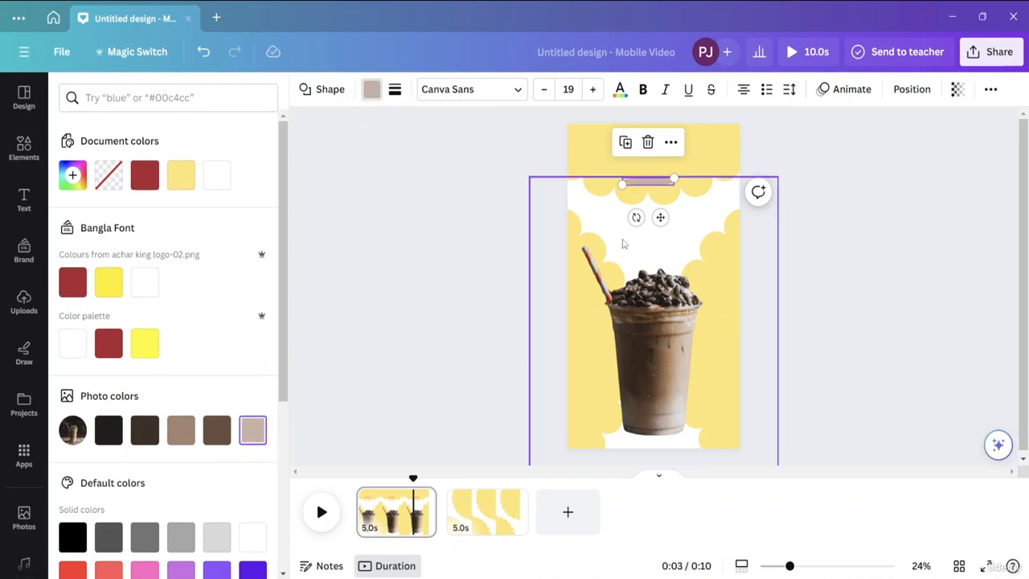
click(648, 187)
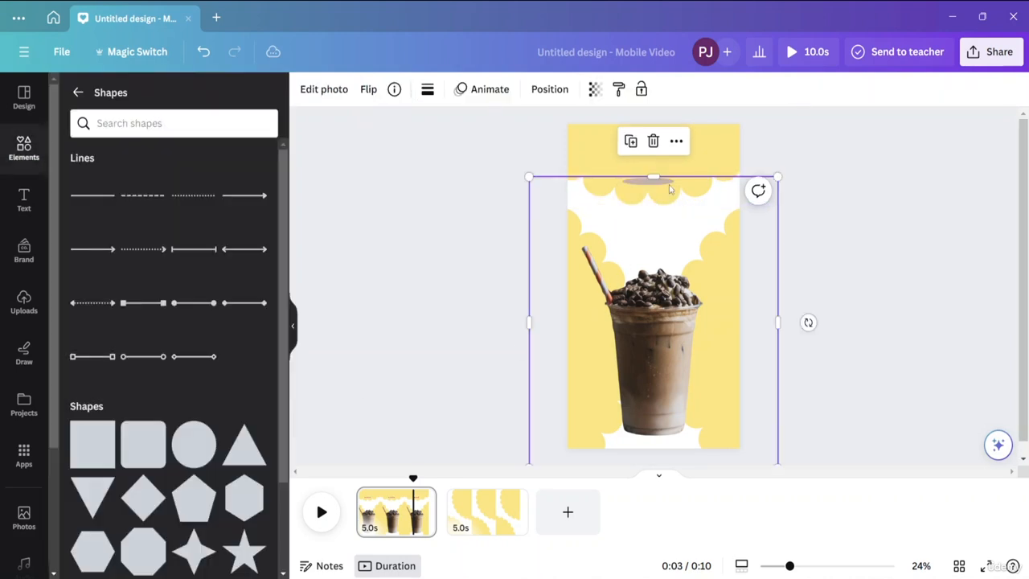
drag(663, 191, 652, 434)
click(834, 349)
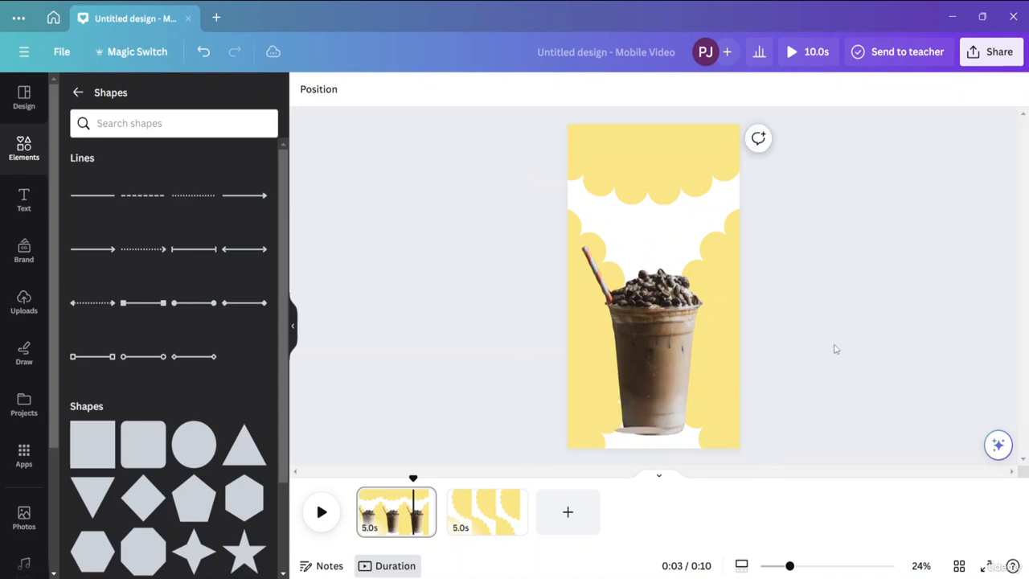
Send the thin ellipse shadow to the back so it sits behind the iced coffee cup's base
click(656, 434)
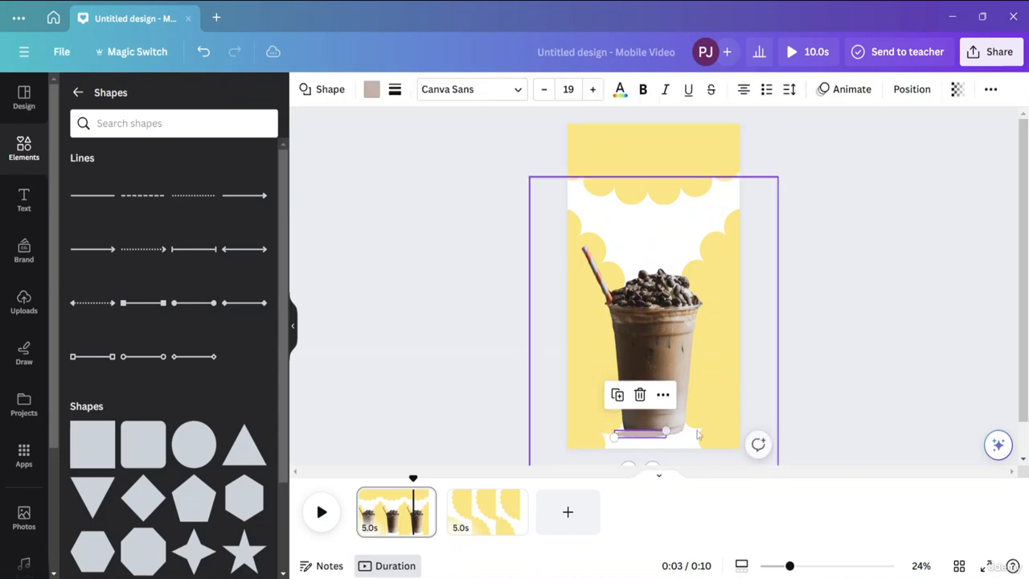
right_click(656, 435)
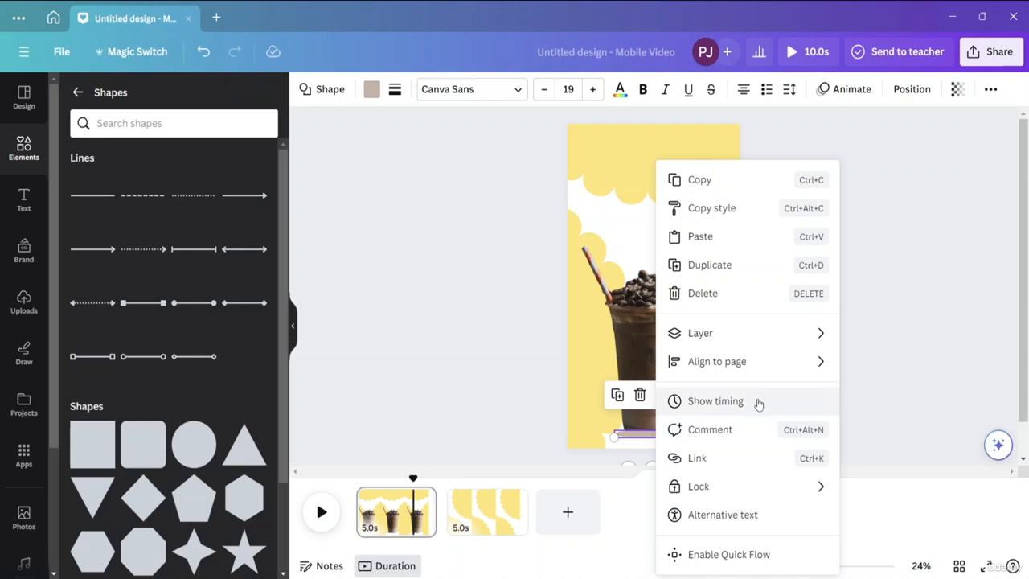
mouse_move(757, 345)
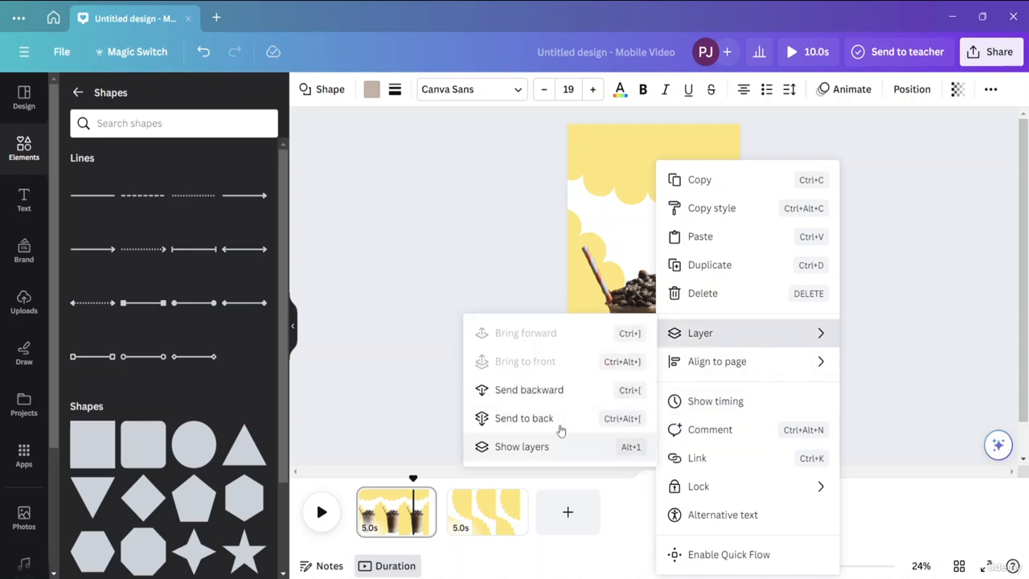
click(604, 415)
click(845, 381)
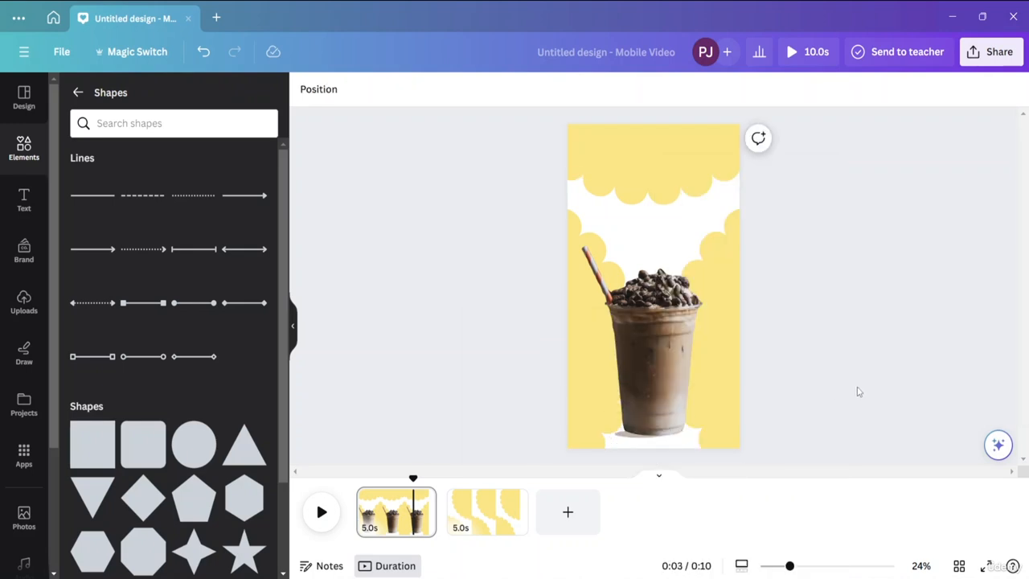
Try to select and move the shadow ellipse lying behind the cup's base
click(628, 439)
drag(622, 437, 648, 409)
click(763, 405)
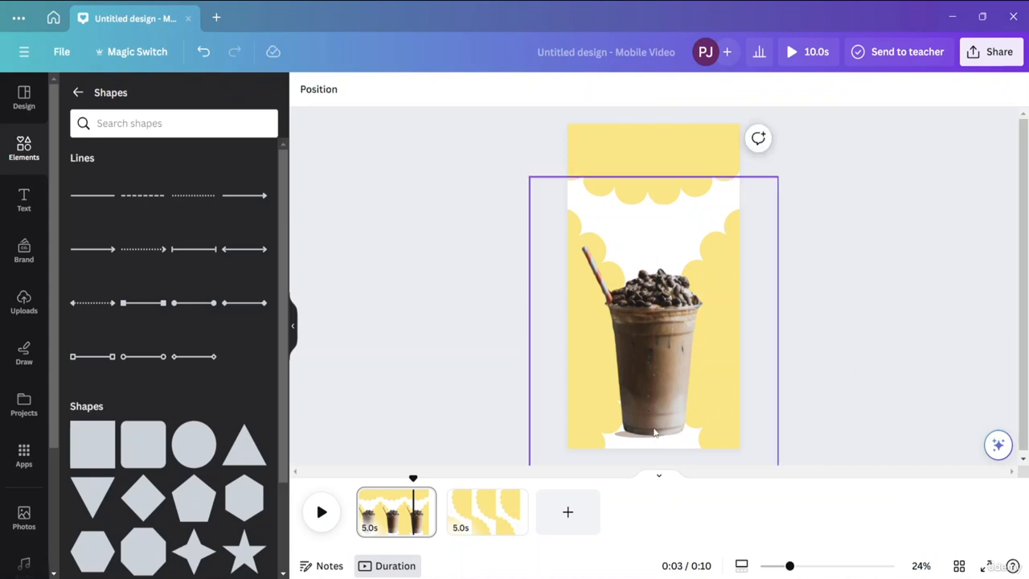
click(625, 436)
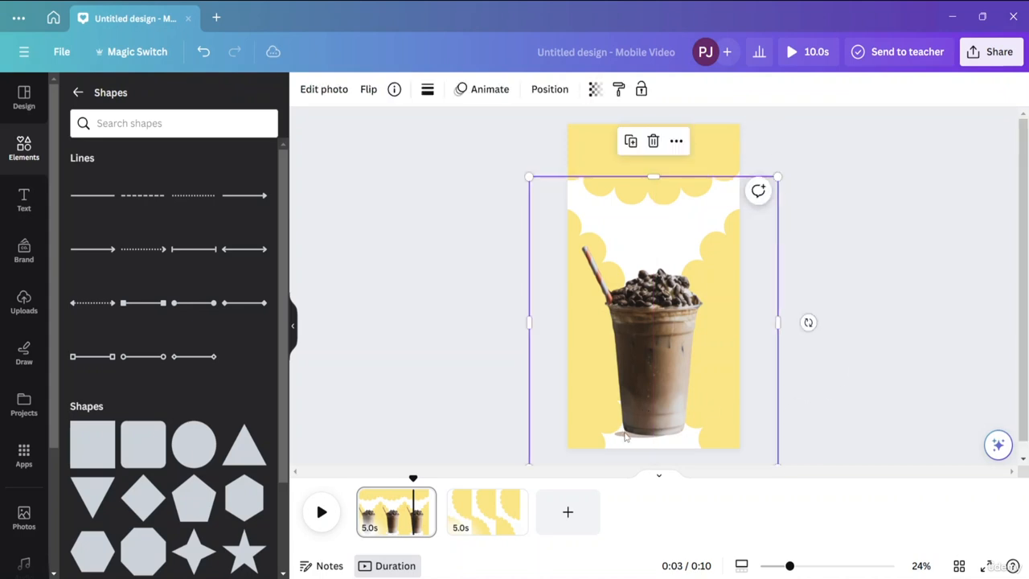
click(889, 352)
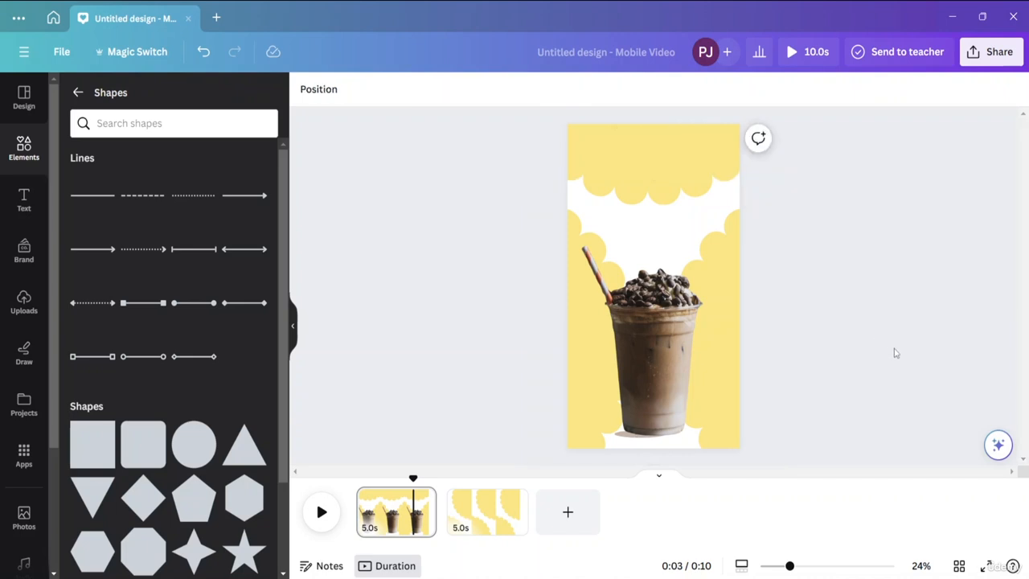
Apply the Wiggle motion effect to the iced coffee cup and reduce its intensity
click(666, 336)
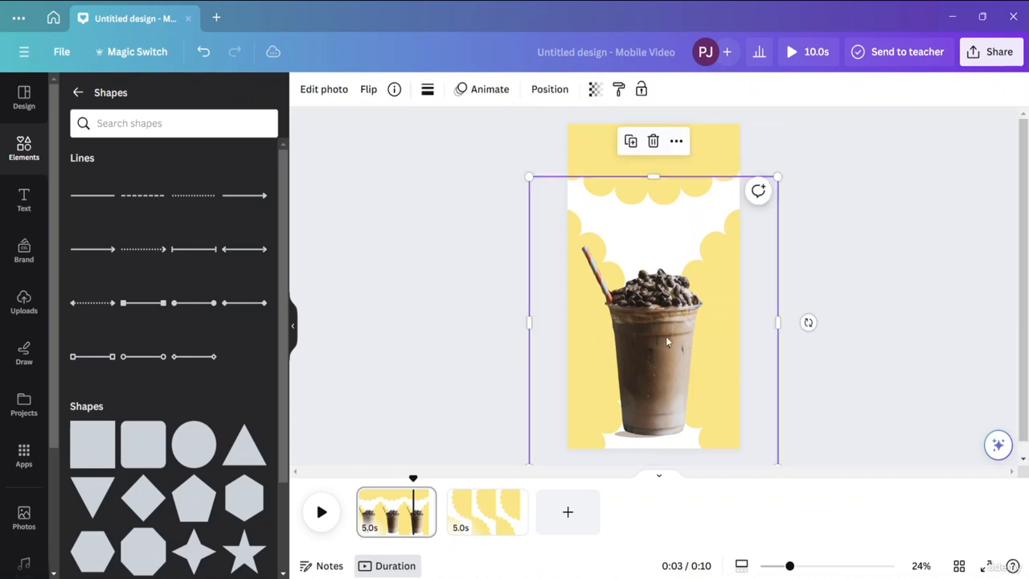
click(480, 89)
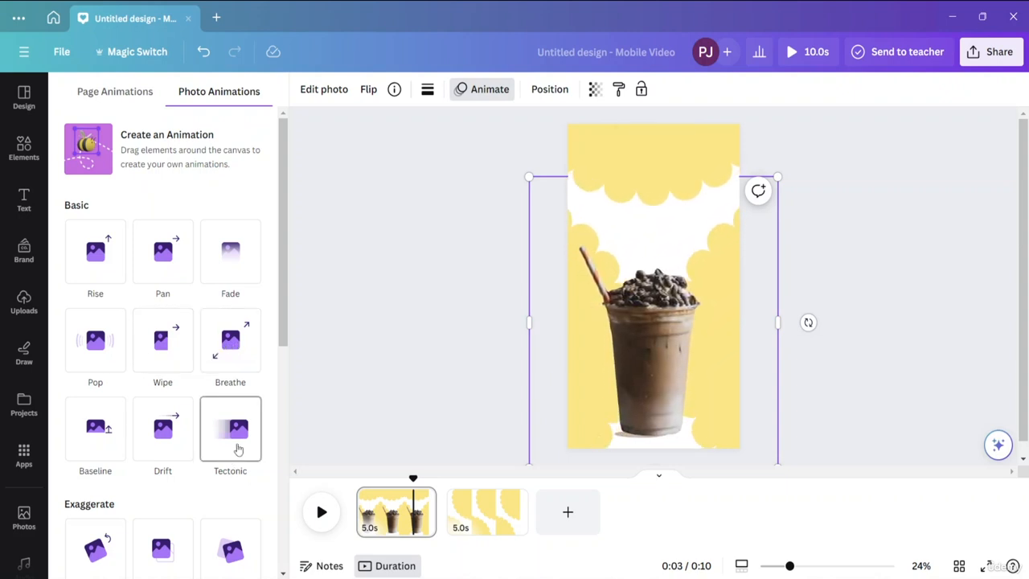
scroll(285, 351, down, 2)
scroll(285, 351, down, 5)
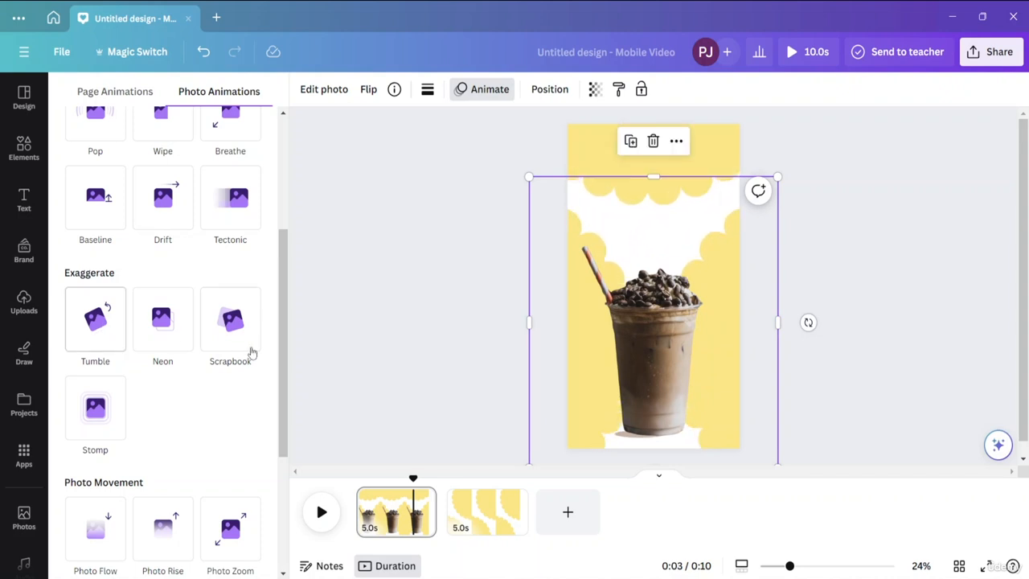
scroll(273, 469, down, 5)
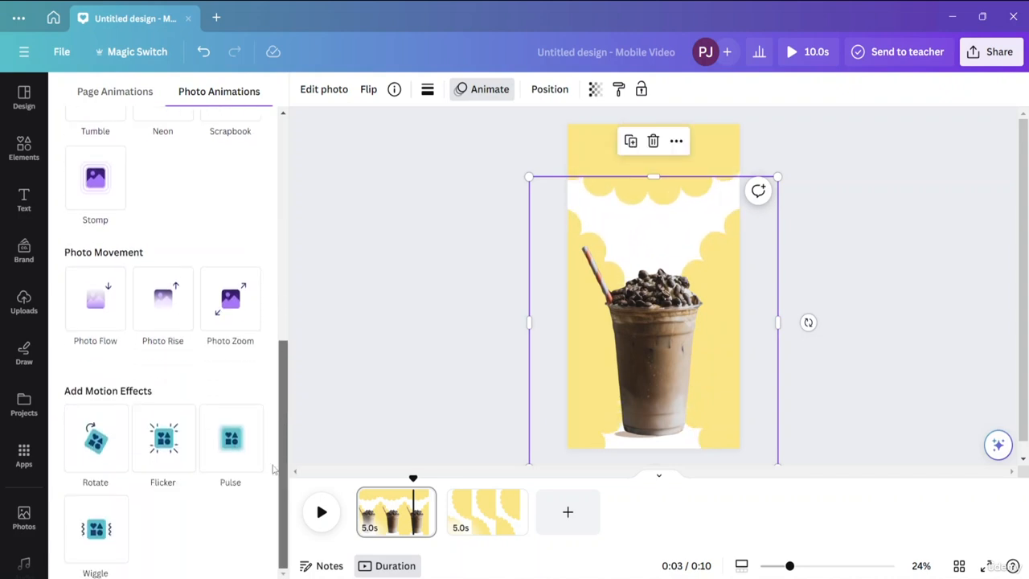
click(98, 526)
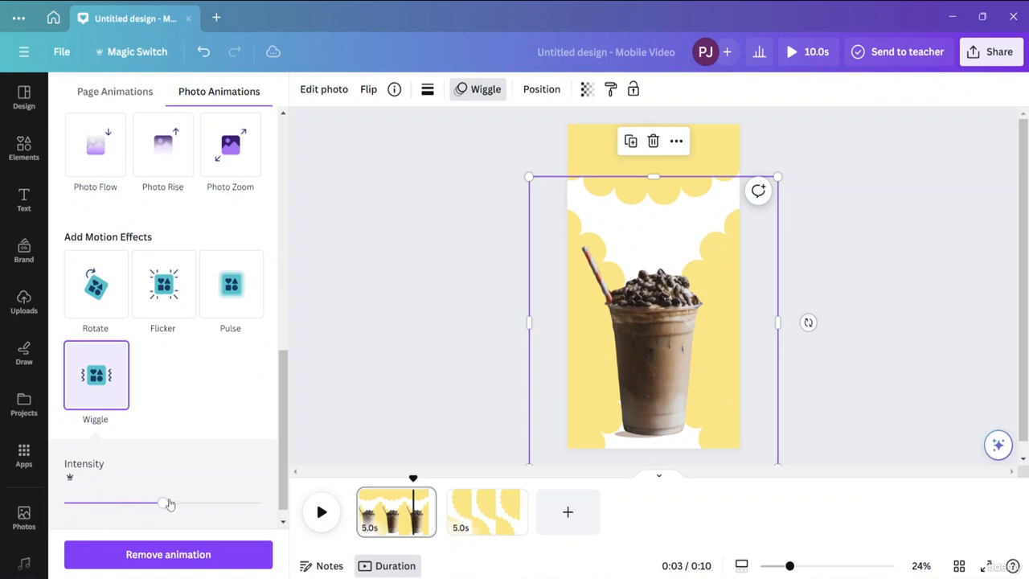
drag(164, 502, 135, 503)
Lock the iced coffee cup photo and try to select the shadow ellipse behind it
double_click(624, 438)
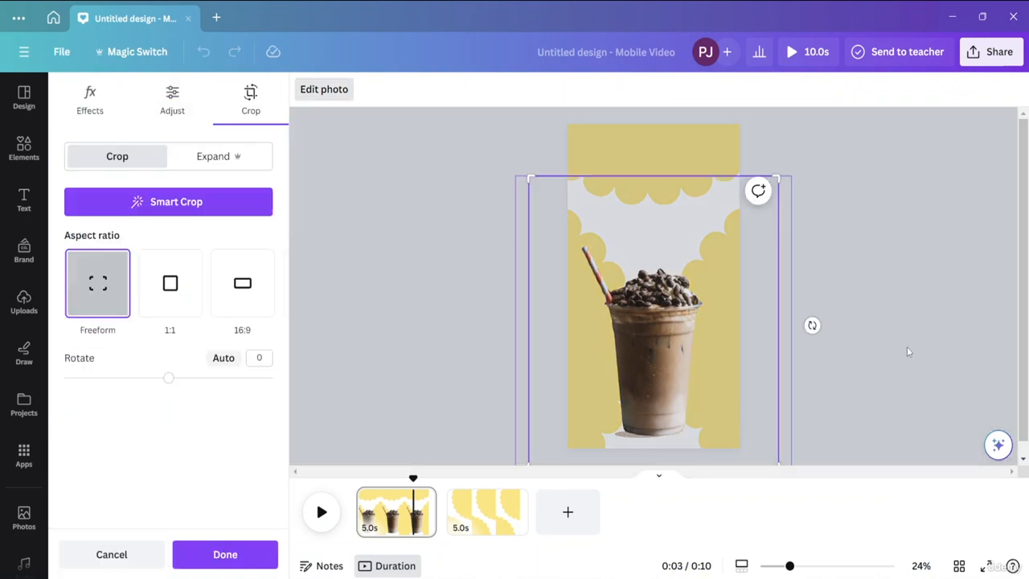
click(949, 301)
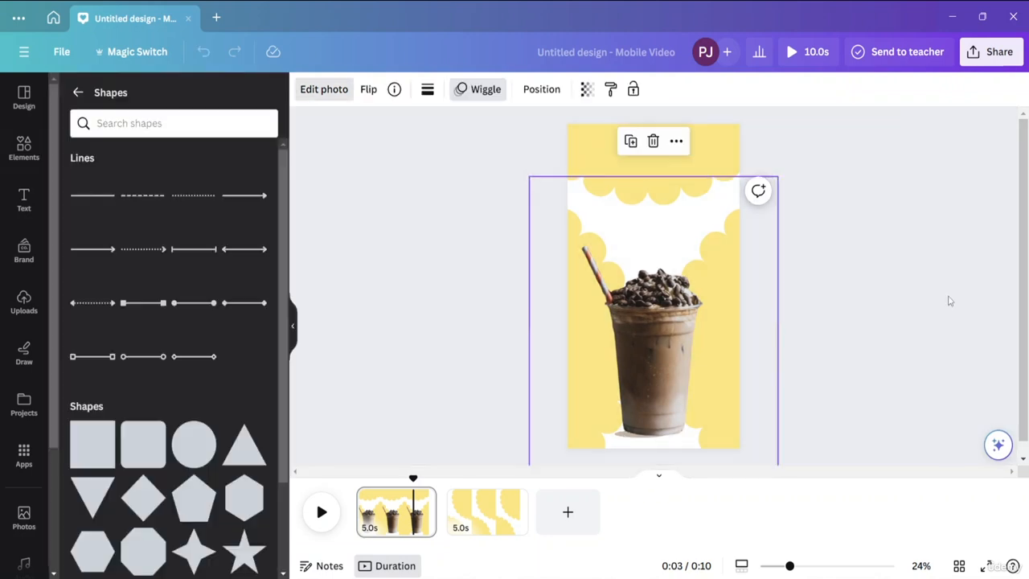
click(629, 439)
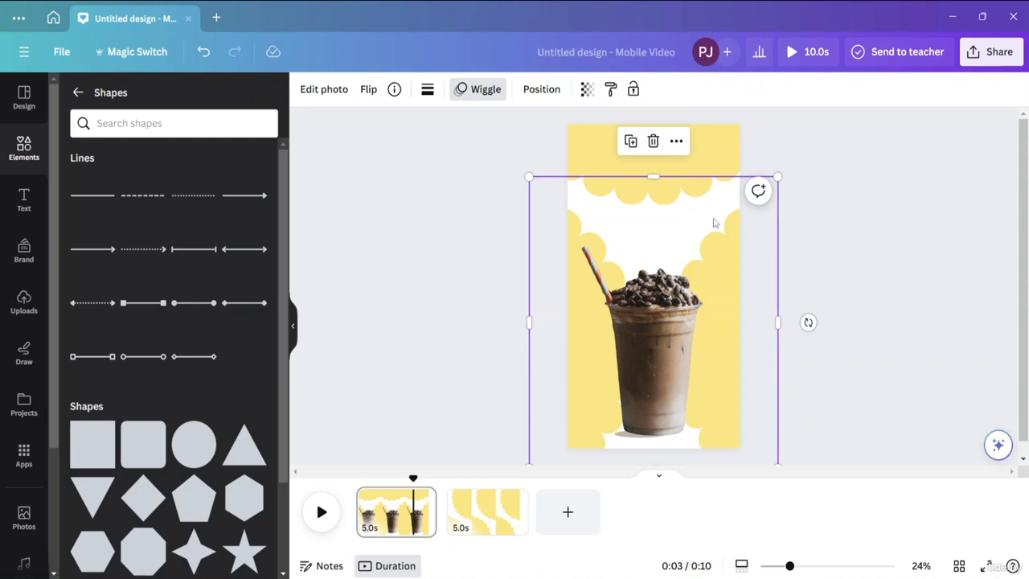
right_click(690, 201)
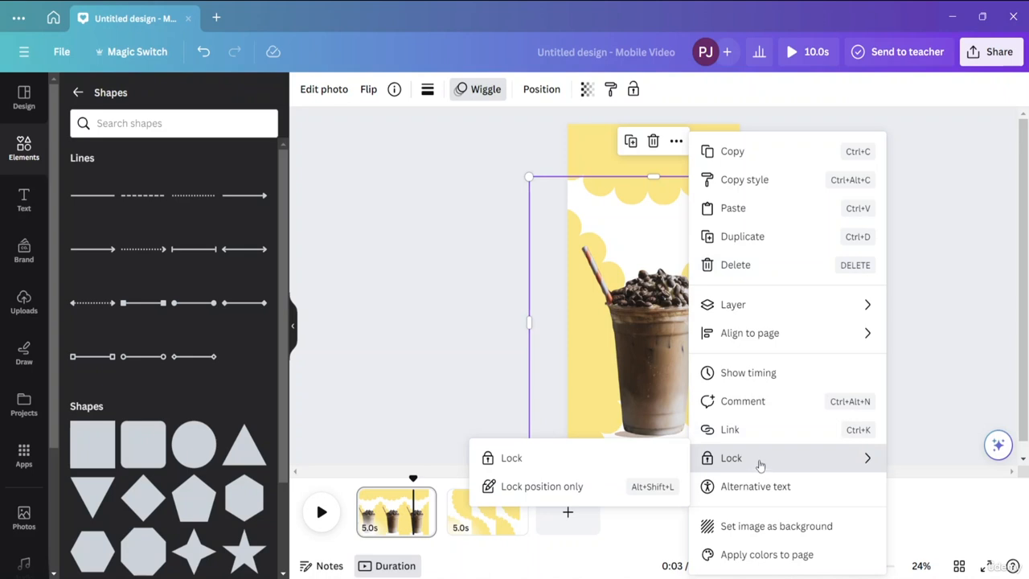
click(555, 466)
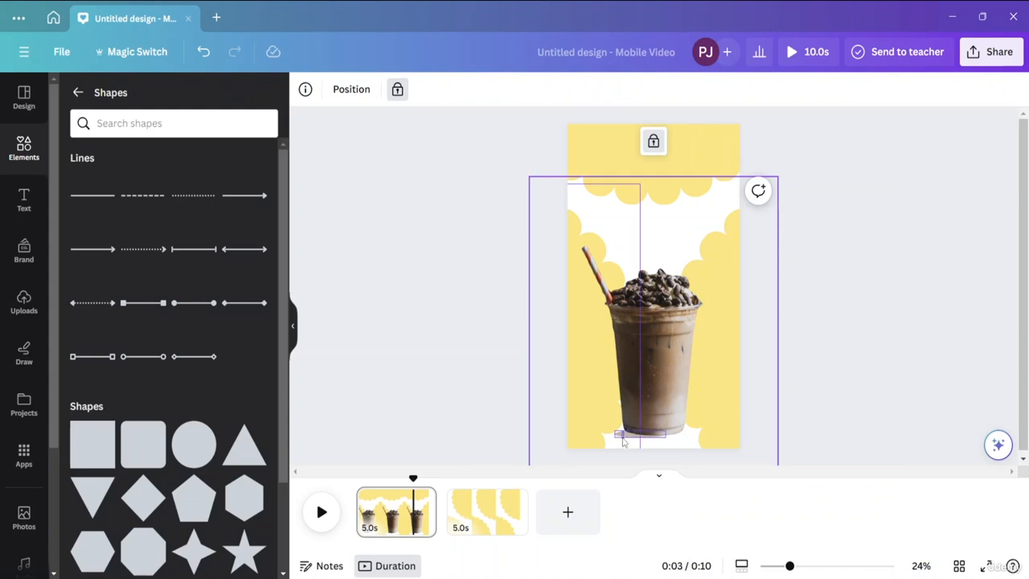
click(624, 439)
click(624, 437)
click(907, 338)
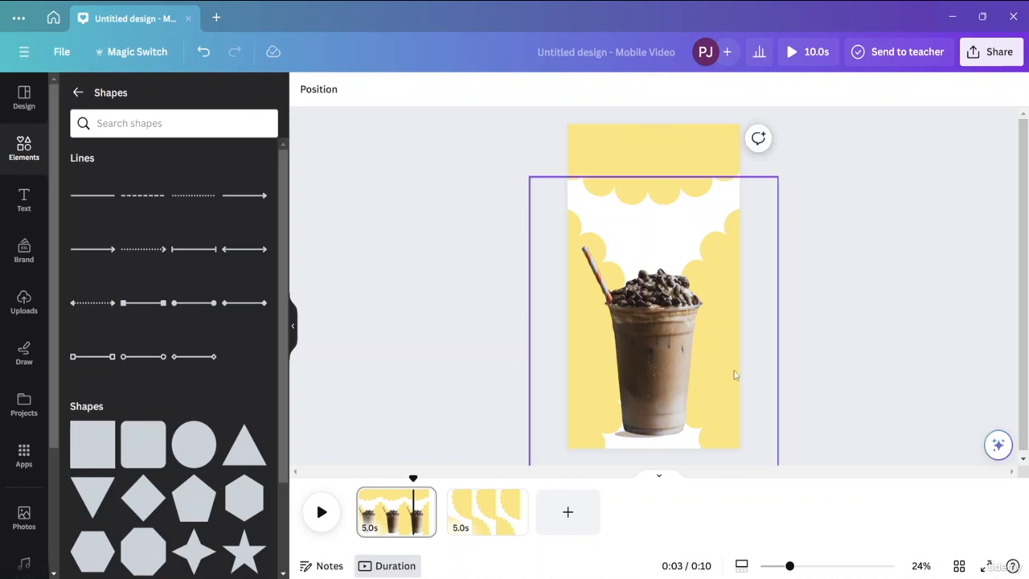
Unlock the iced coffee cup photo and deselect it
click(666, 355)
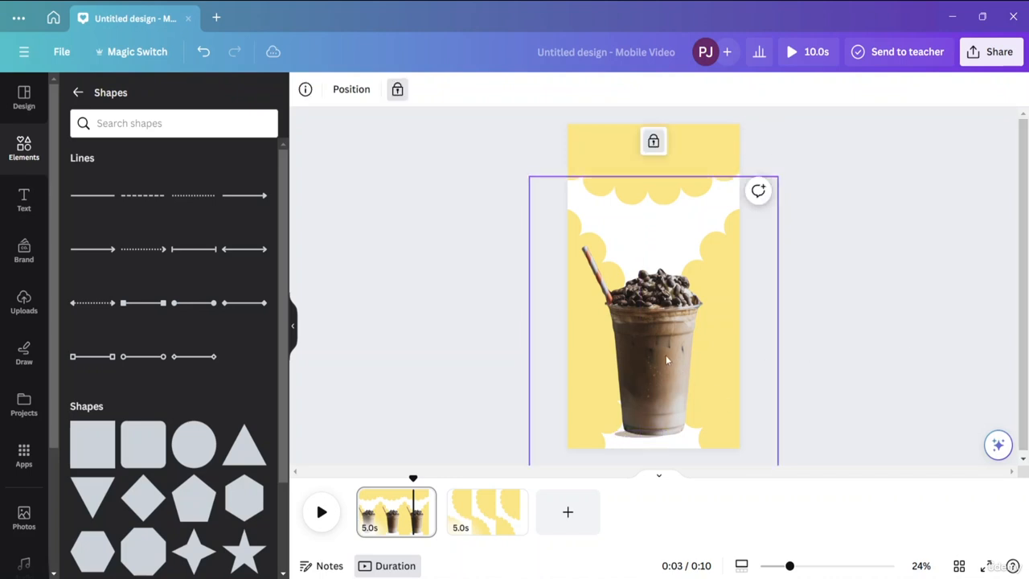
key(alt+space)
click(656, 148)
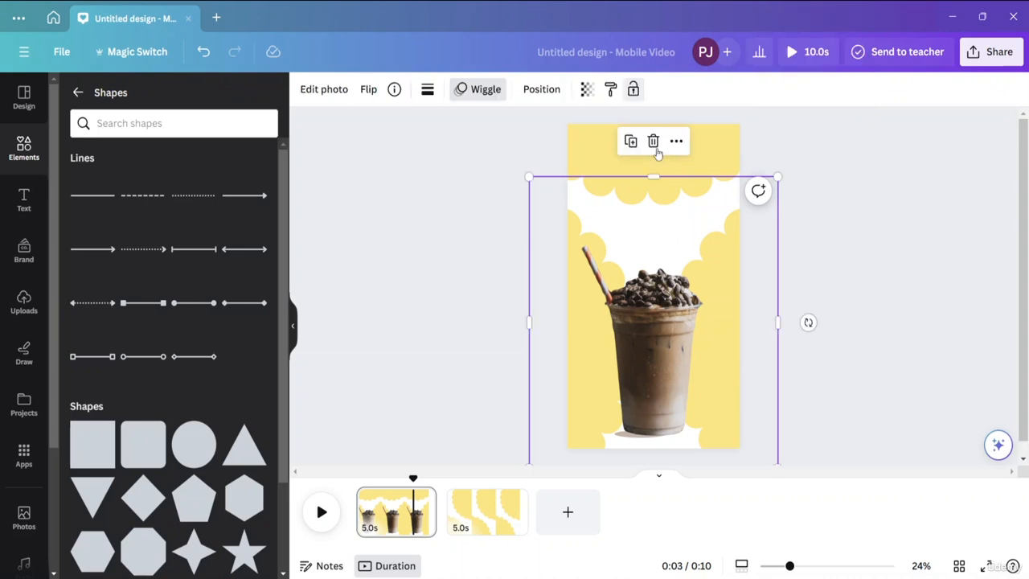
click(858, 148)
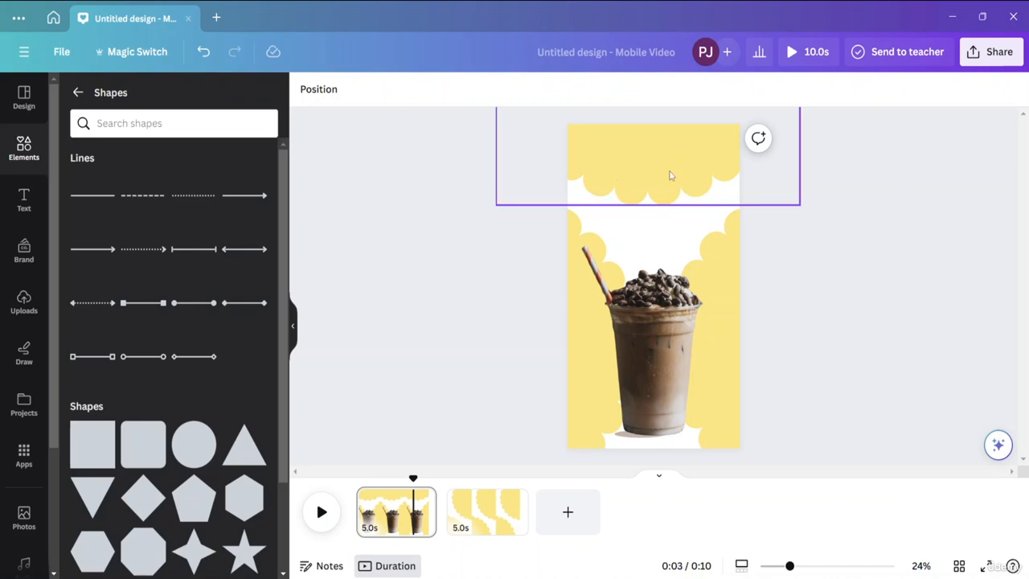
Add a text box to the first page and move it into the upper yellow scalloped area
click(30, 199)
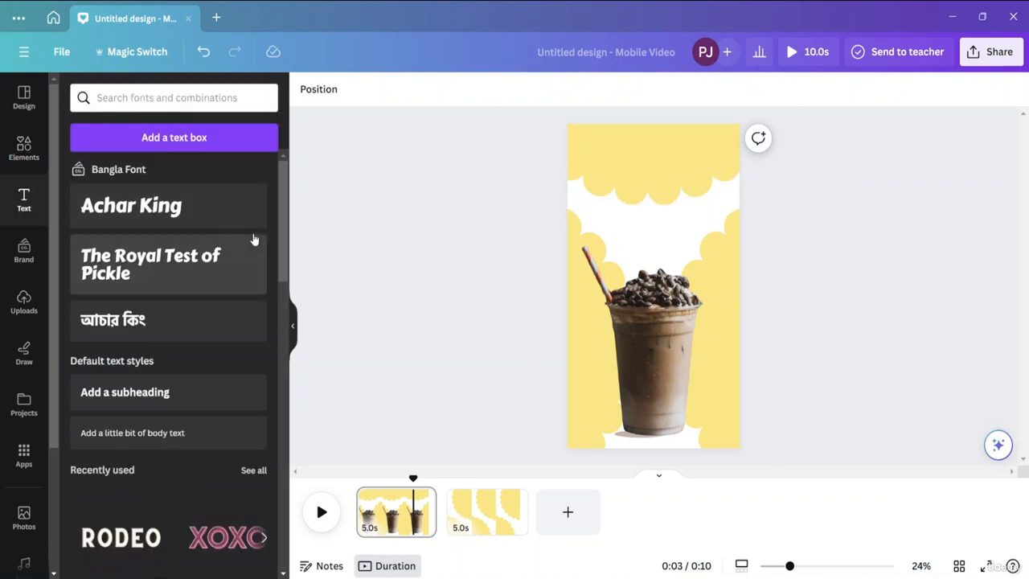
drag(281, 245, 281, 323)
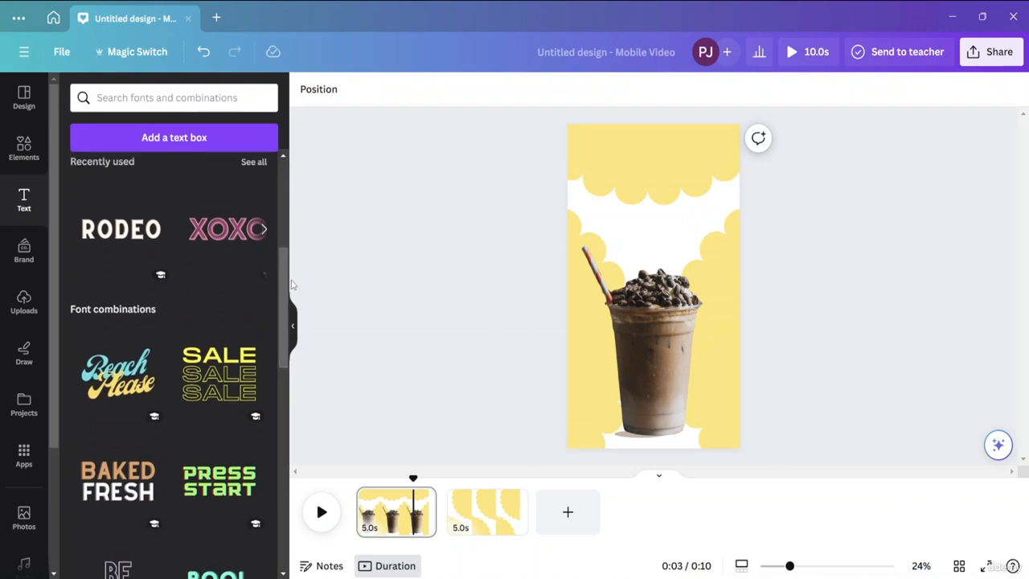
scroll(201, 209, up, 4)
click(192, 140)
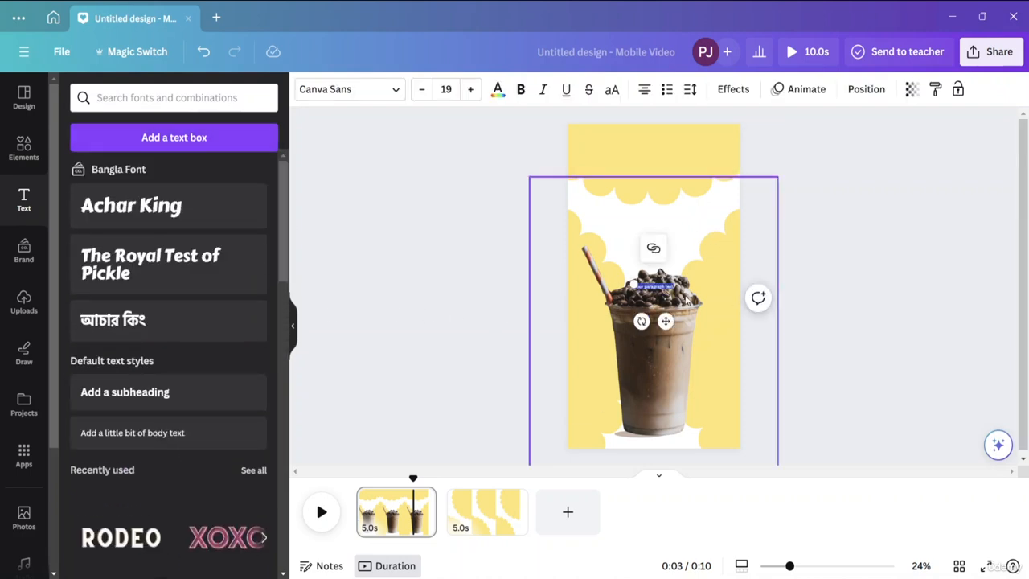
click(885, 230)
click(664, 288)
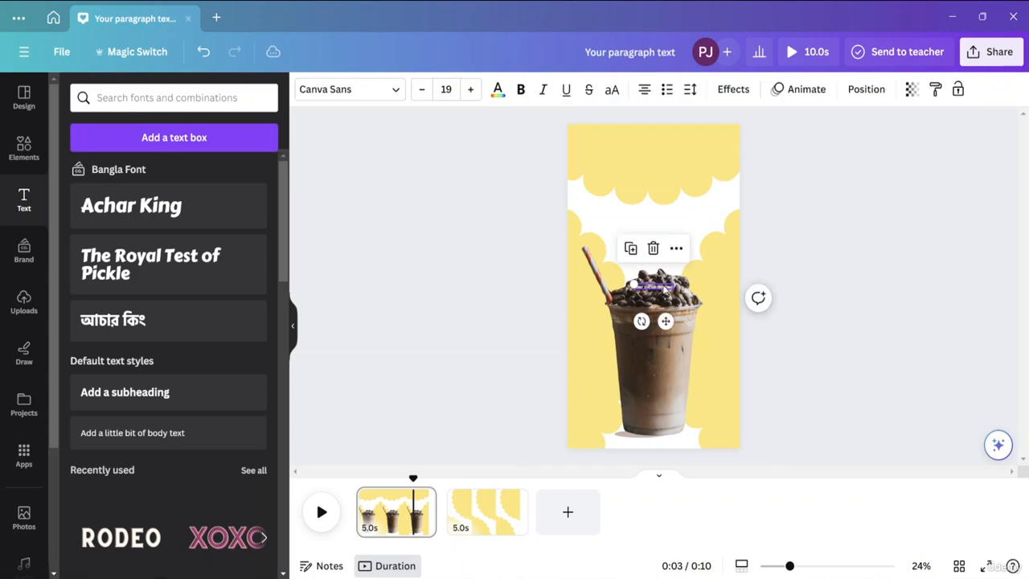
drag(664, 288, 644, 151)
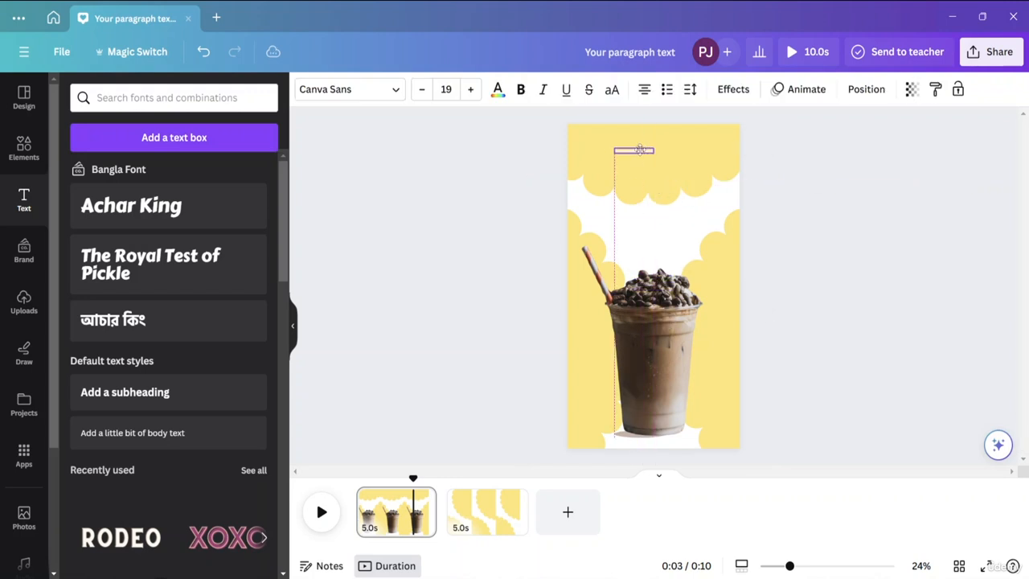
Change the text box's font to Harlow Solid from the Retro font category
click(396, 94)
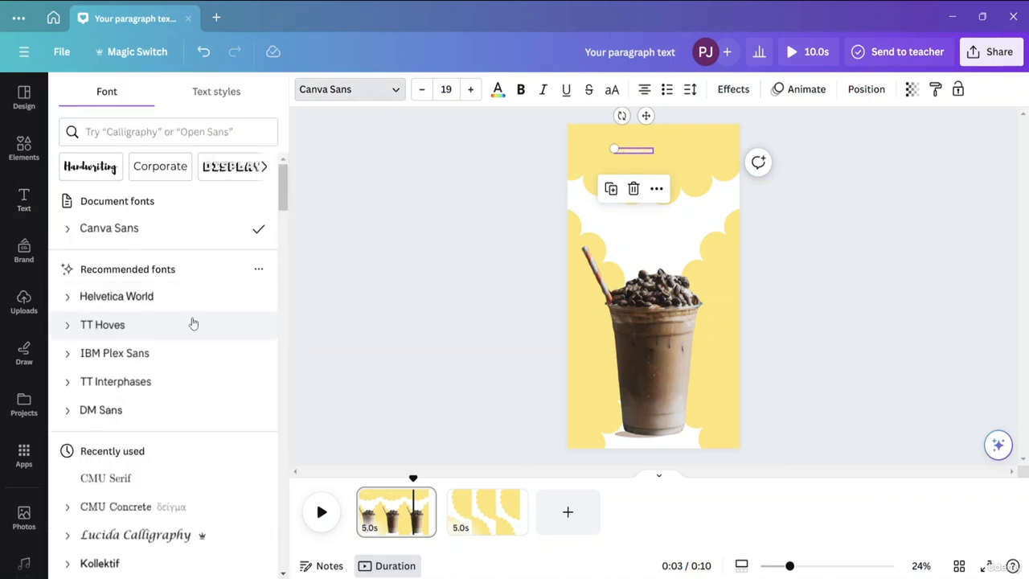
click(266, 166)
click(265, 166)
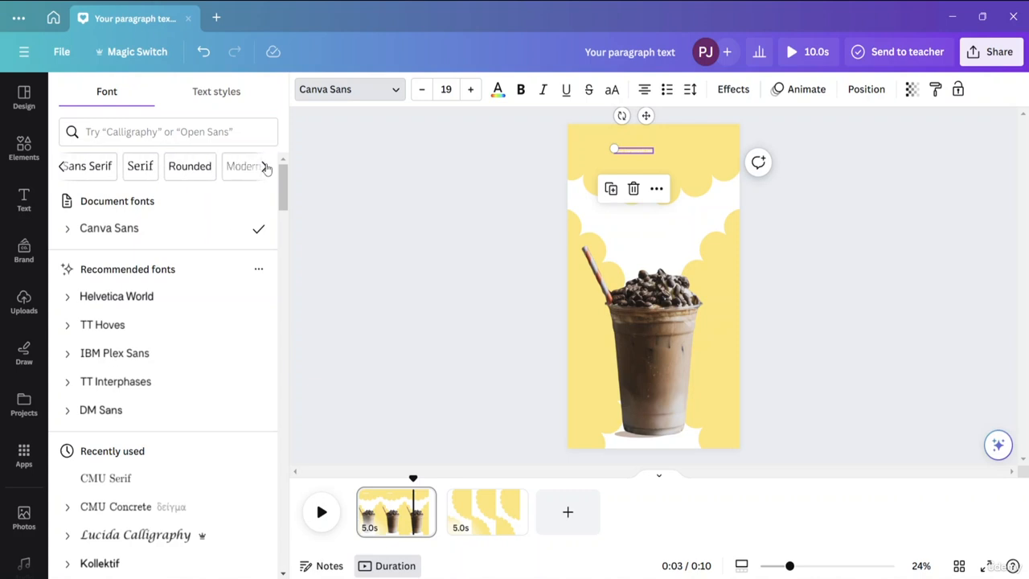
click(265, 166)
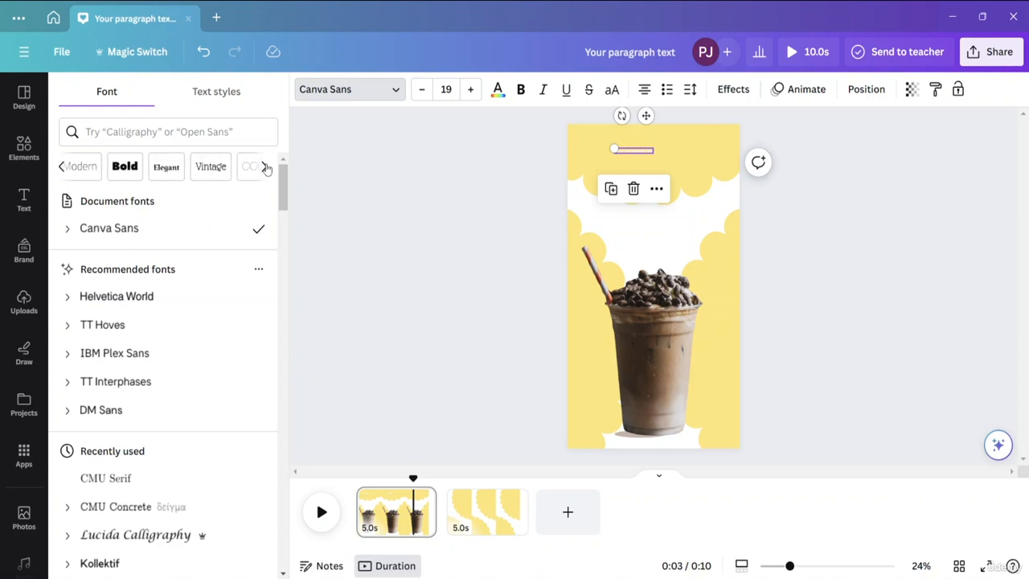
click(266, 167)
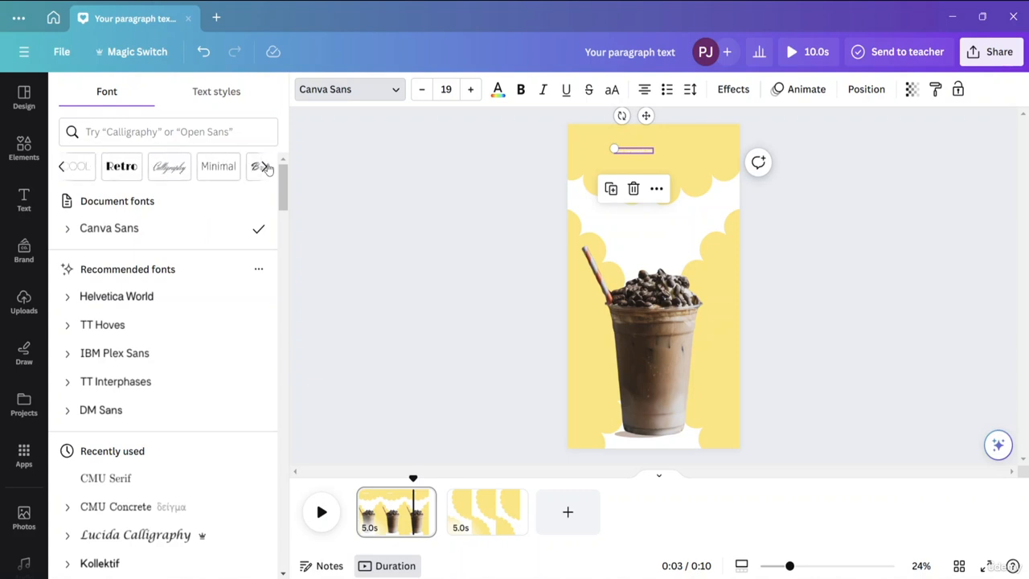
click(121, 167)
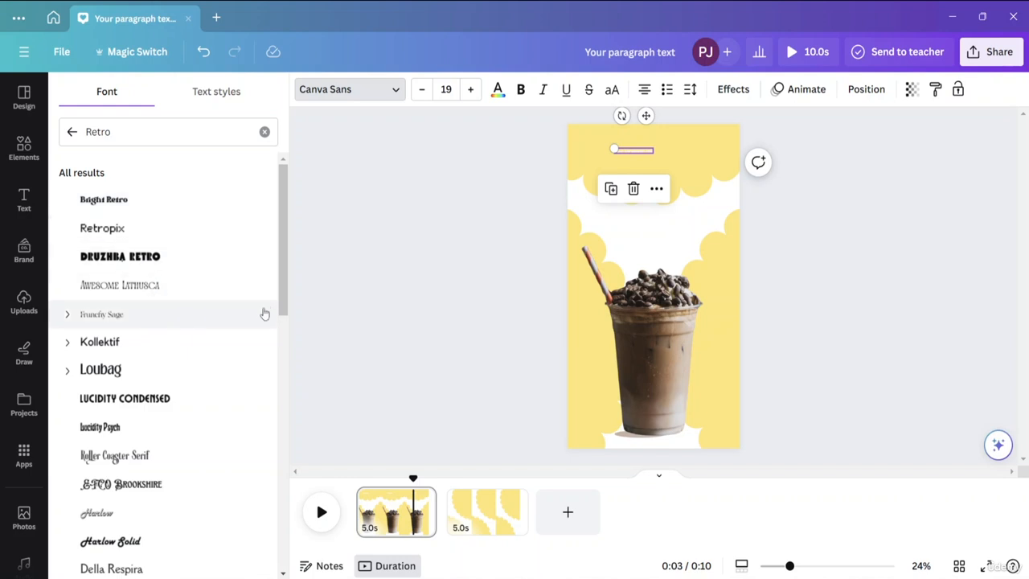
click(189, 550)
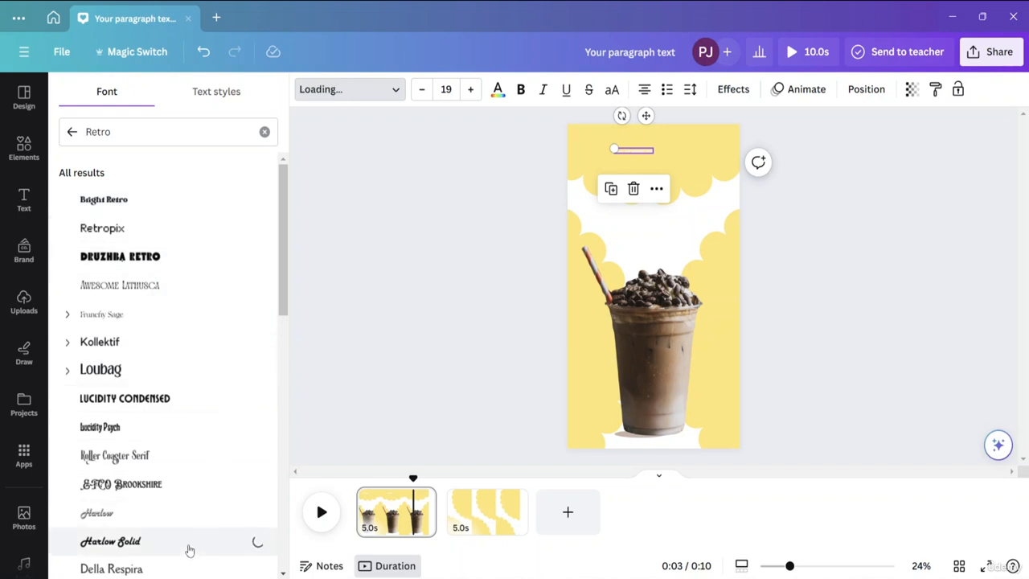
Replace the placeholder text with the letter "T" and enlarge it to font size 108
click(640, 152)
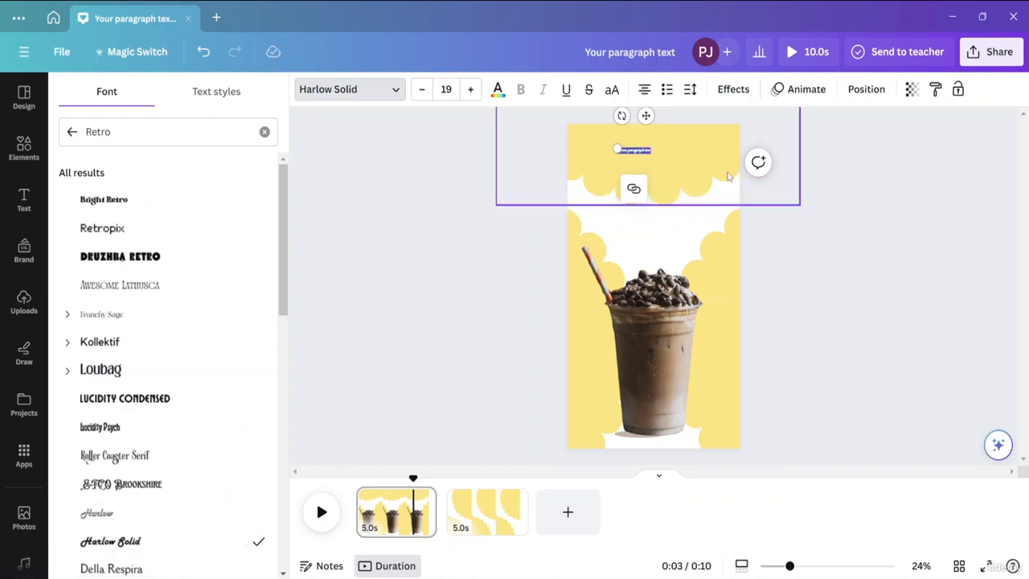
key(BackSpace)
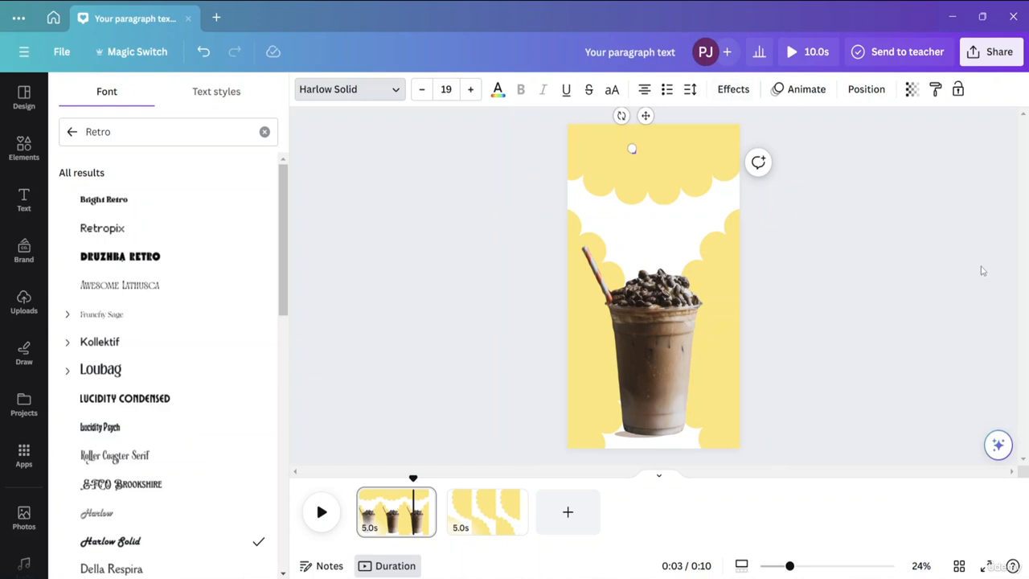
click(471, 90)
click(471, 89)
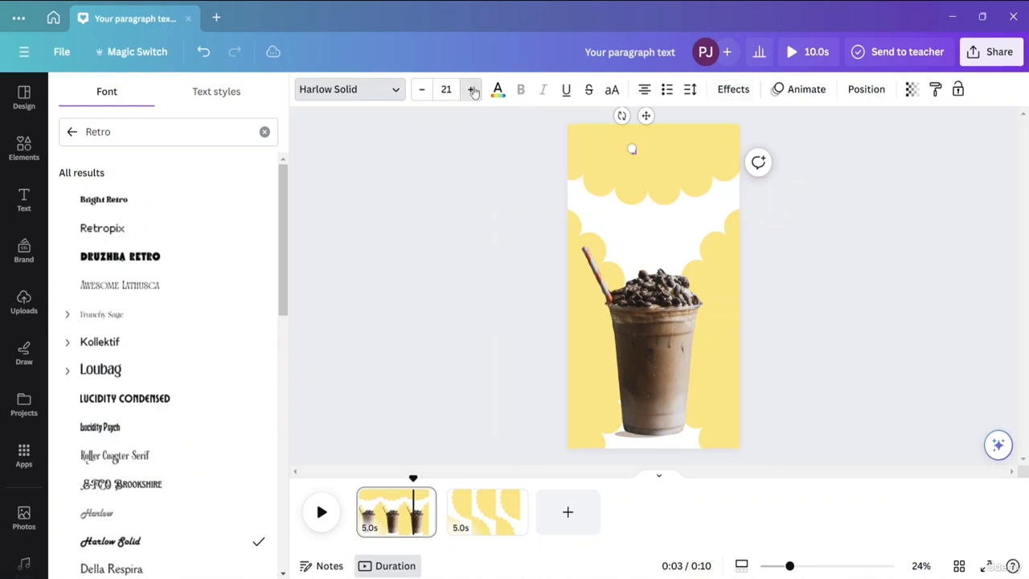
click(471, 89)
click(472, 89)
click(472, 89)
click(472, 89)
click(472, 89)
click(472, 89)
click(472, 89)
click(472, 89)
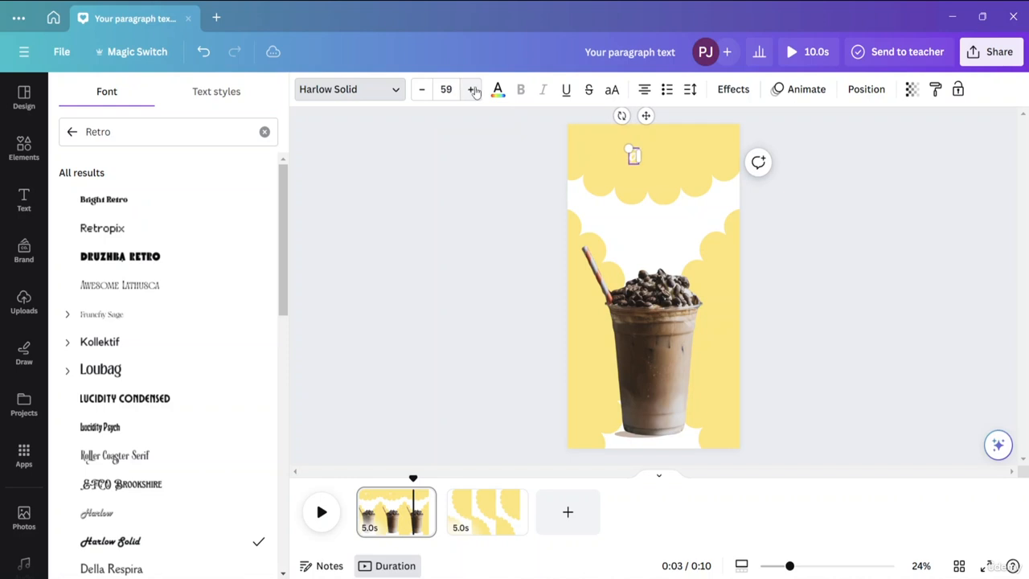
click(472, 89)
click(472, 89)
click(472, 89)
click(472, 89)
click(472, 89)
click(472, 90)
click(472, 90)
click(472, 90)
click(472, 89)
click(472, 89)
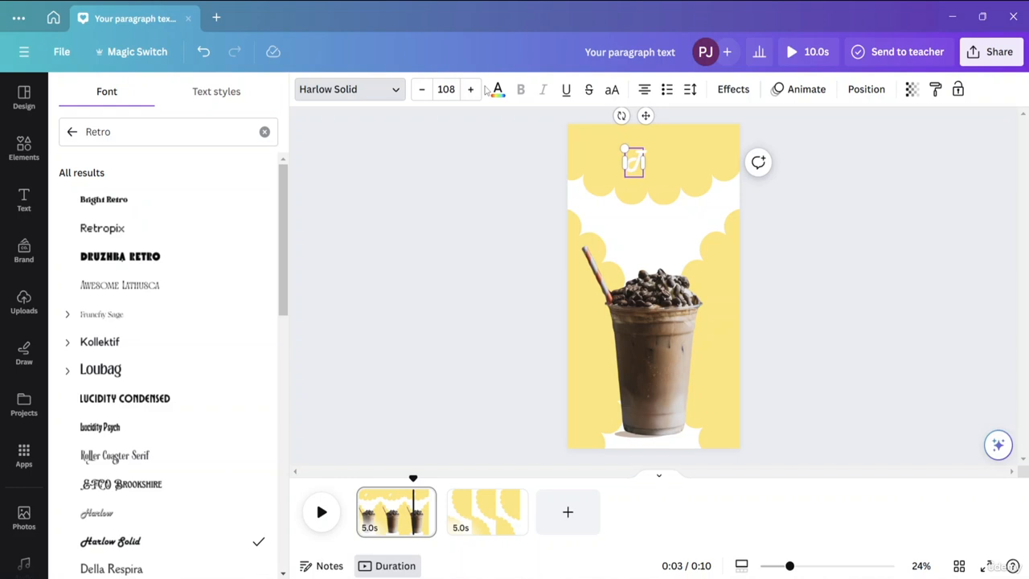
Set the letter T's font size to 200
click(835, 185)
click(446, 89)
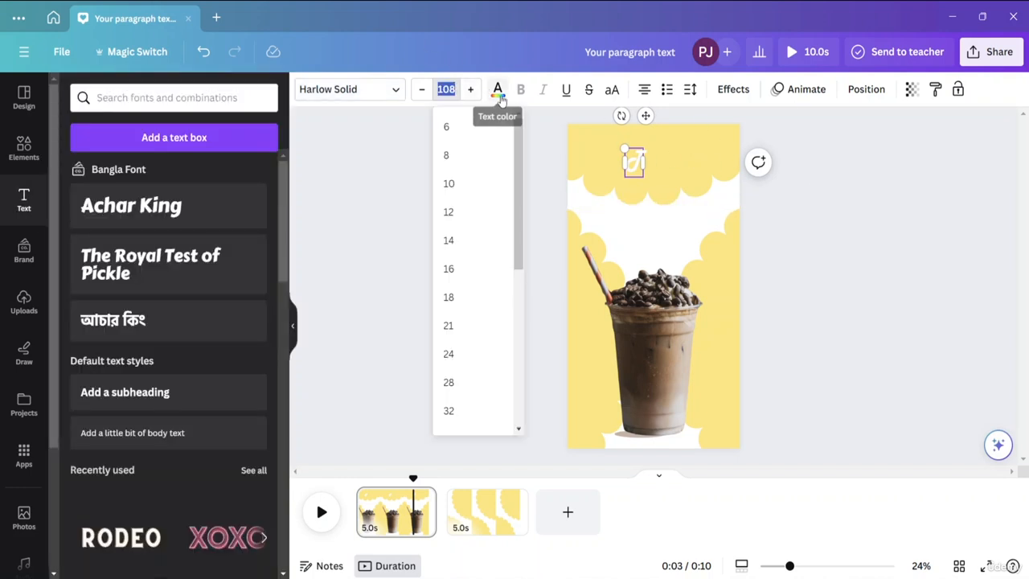
text(200)
key(Return)
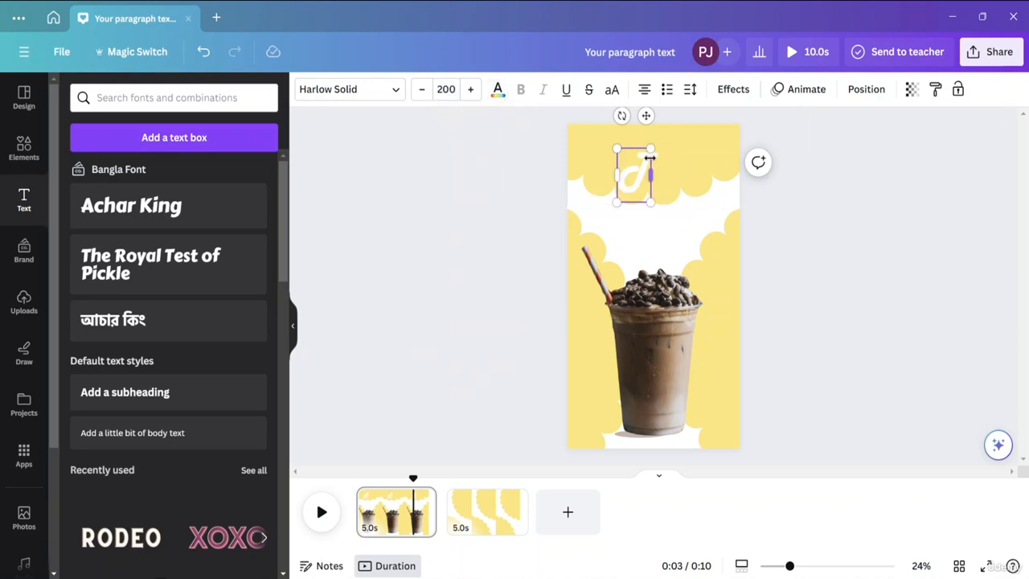
Recolor the letter T with the near-black photo color and move it to the upper-left corner of the page
click(497, 92)
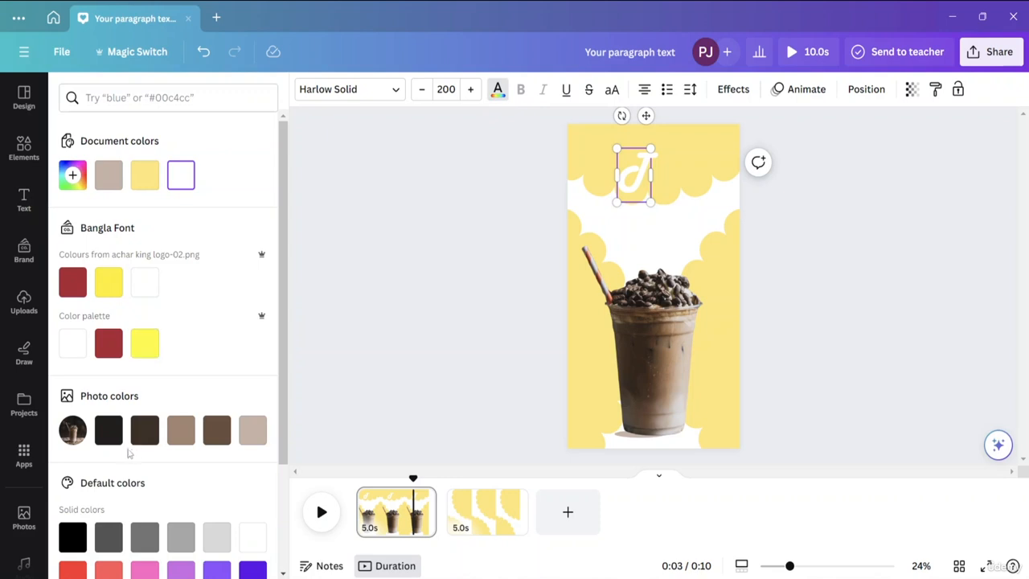
click(108, 431)
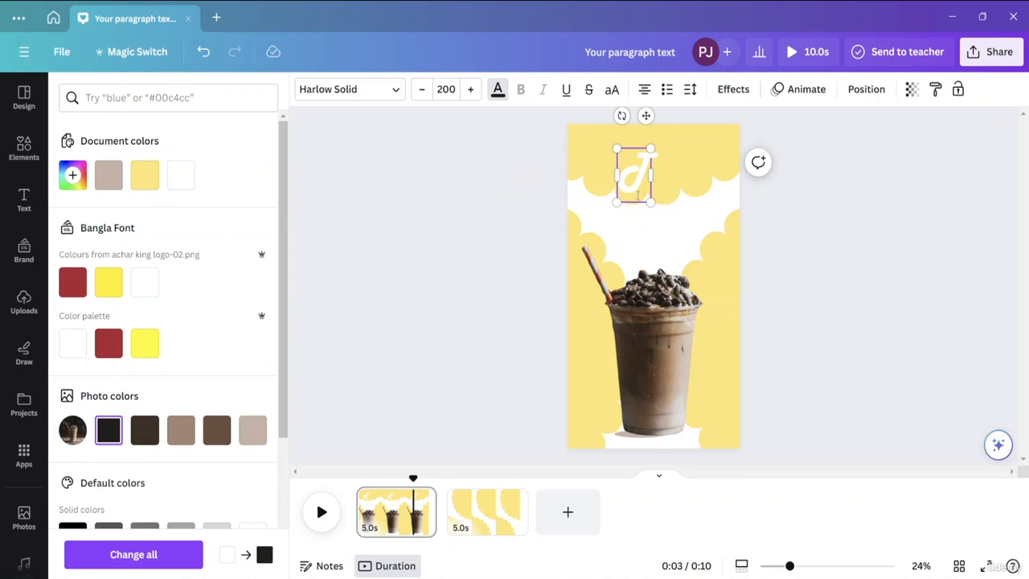
drag(649, 175, 627, 176)
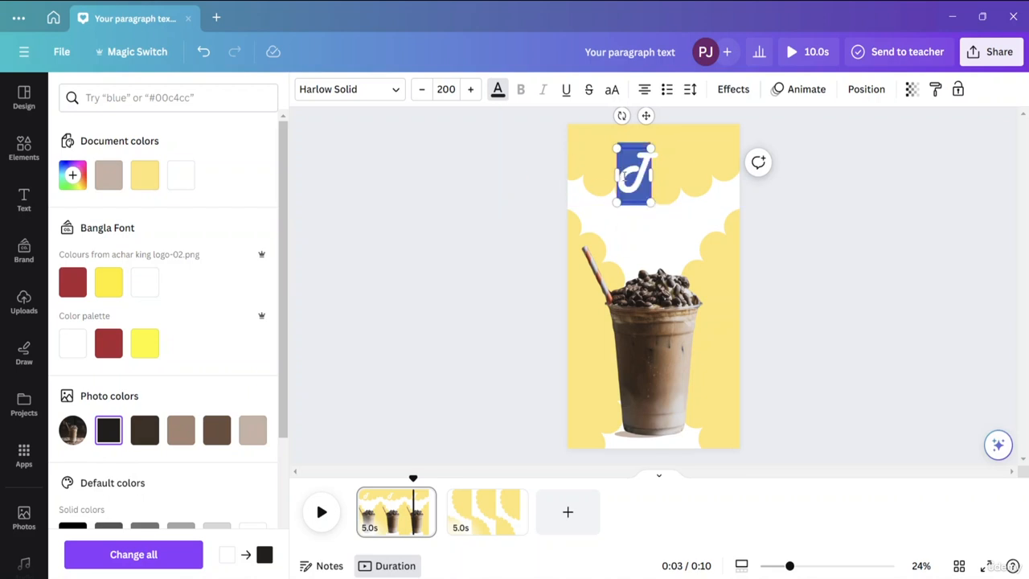
click(106, 437)
click(911, 213)
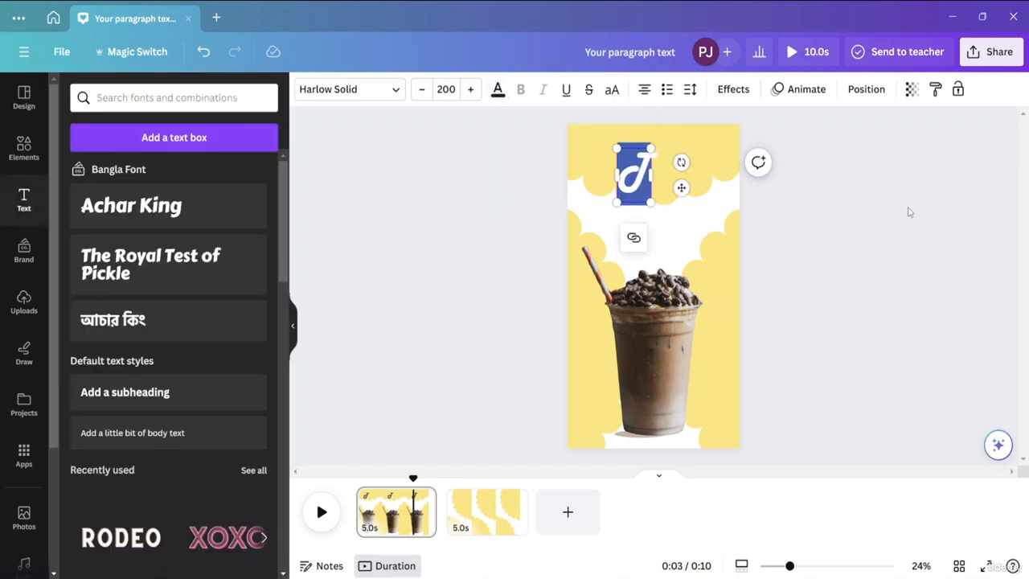
drag(648, 165, 602, 149)
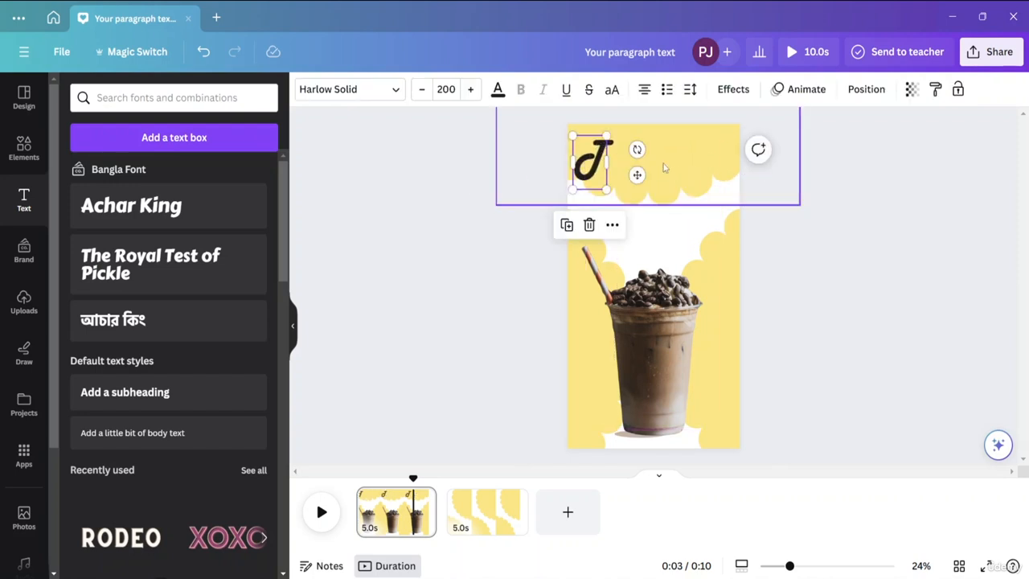
click(957, 195)
Duplicate the letter T just to its right and slightly lower, and change the copy to "A"
click(592, 160)
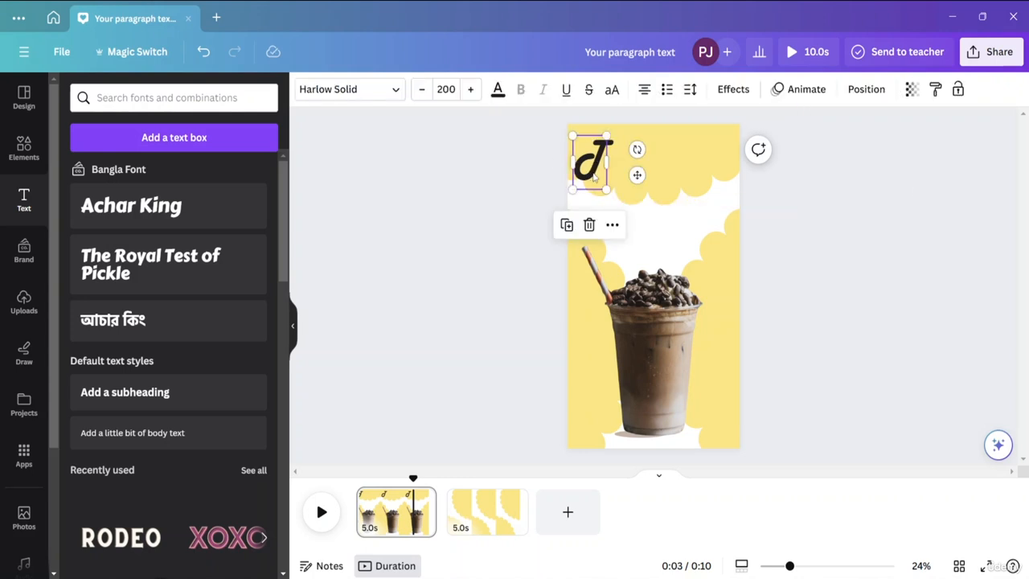
drag(593, 177, 626, 182)
double_click(626, 182)
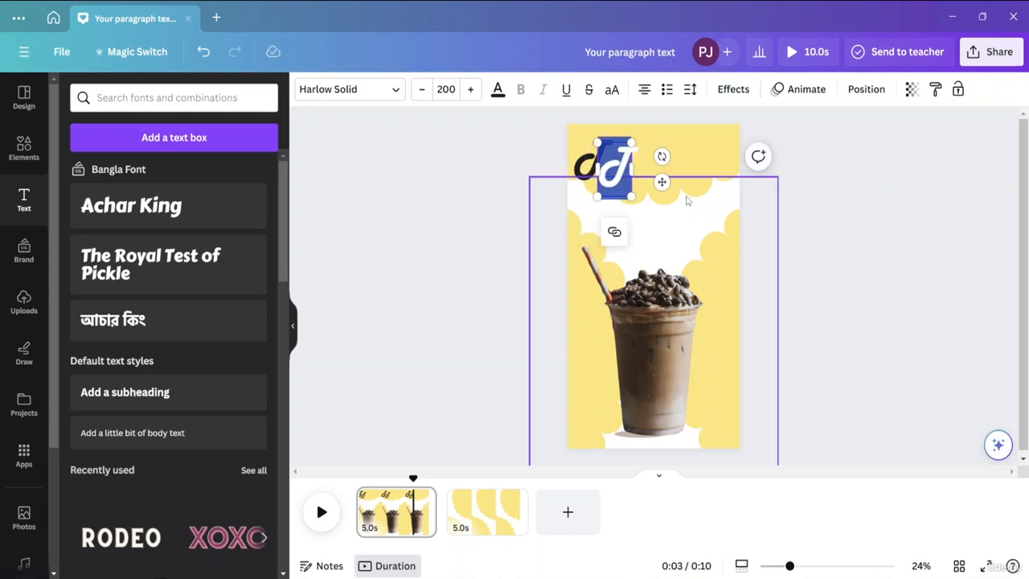
text(A)
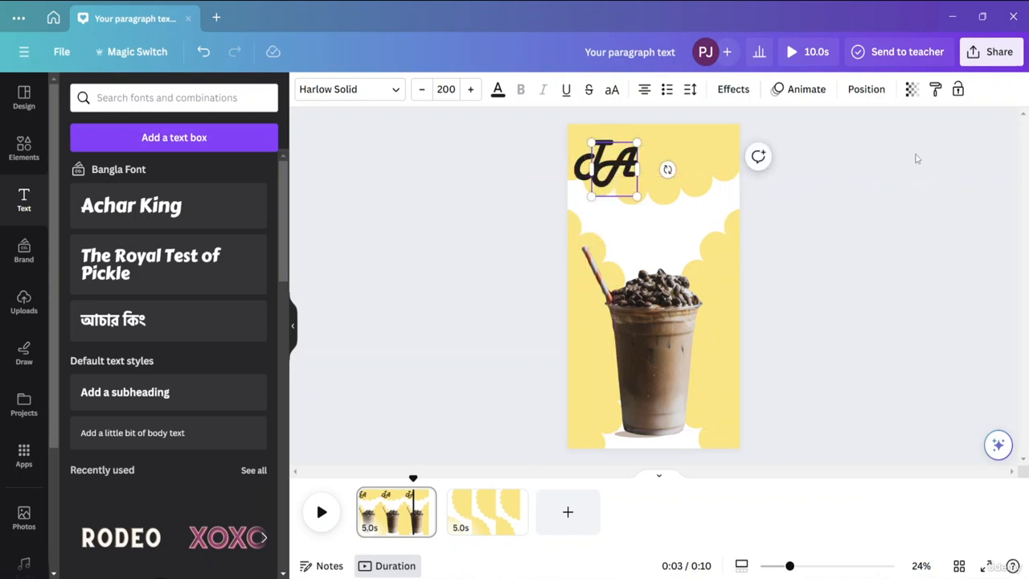
click(979, 242)
Duplicate the letter A to its lower right and change the copy to "K"
click(616, 173)
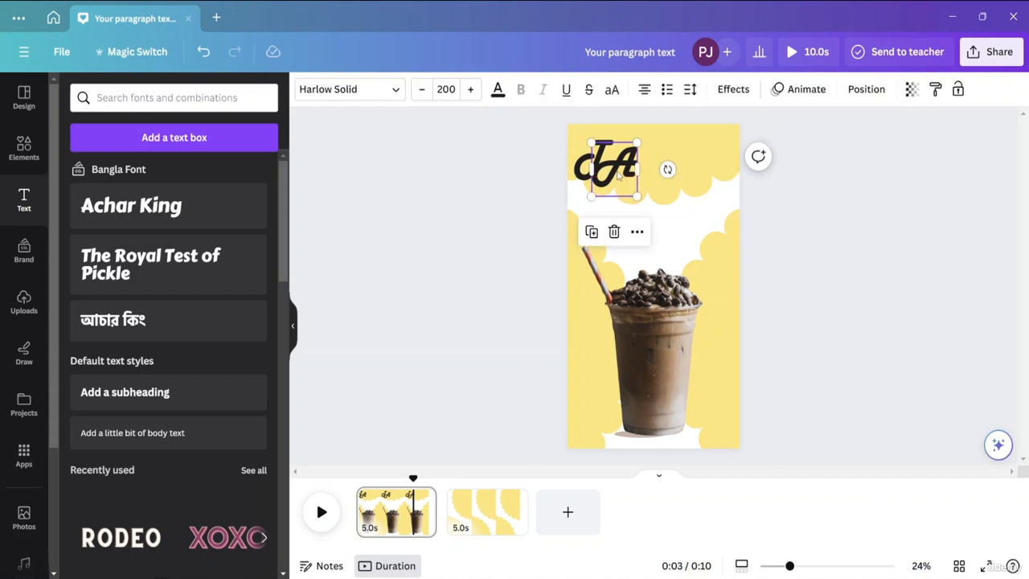
drag(618, 175, 645, 187)
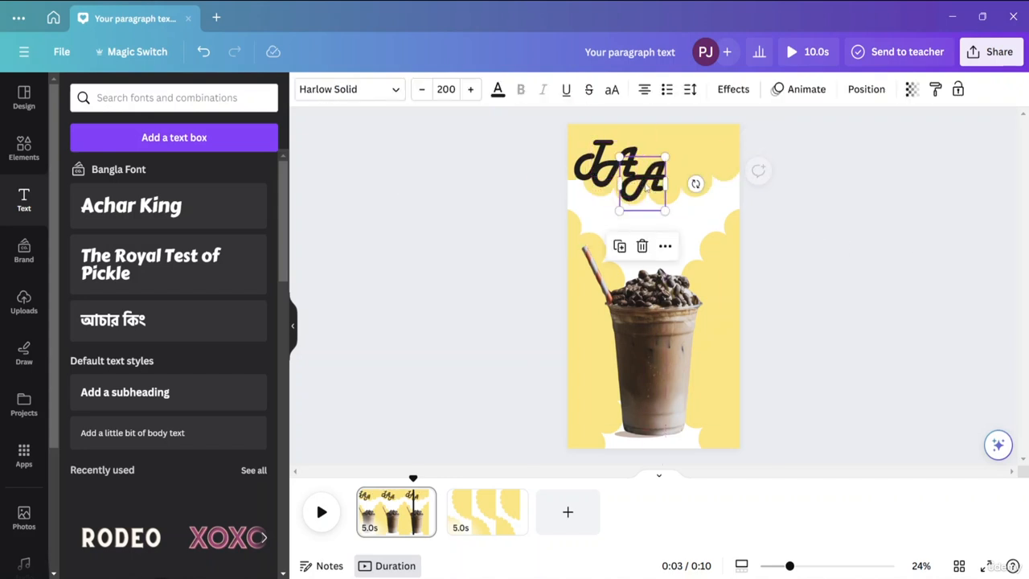
double_click(645, 187)
text(K)
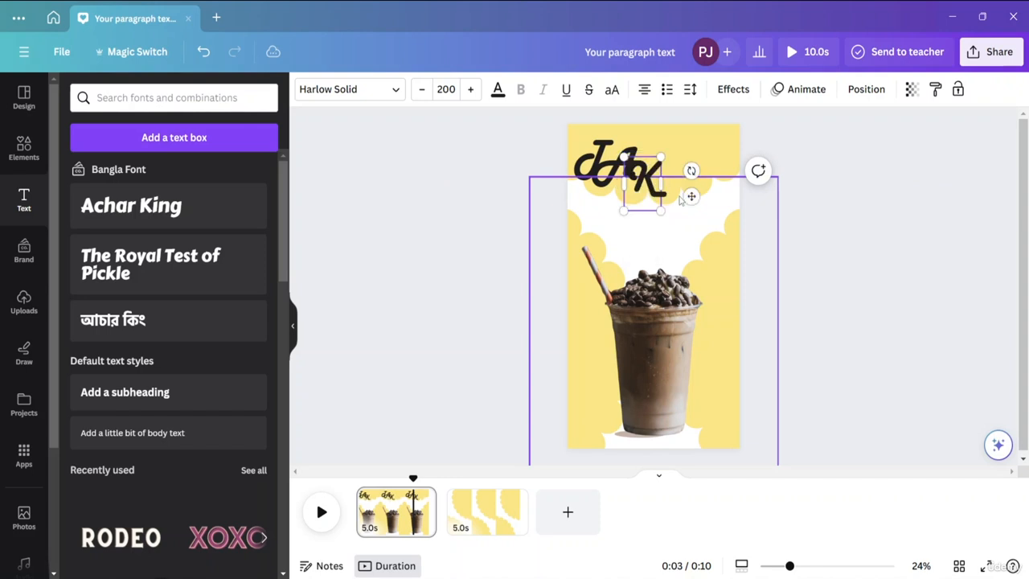
text(E)
key(BackSpace)
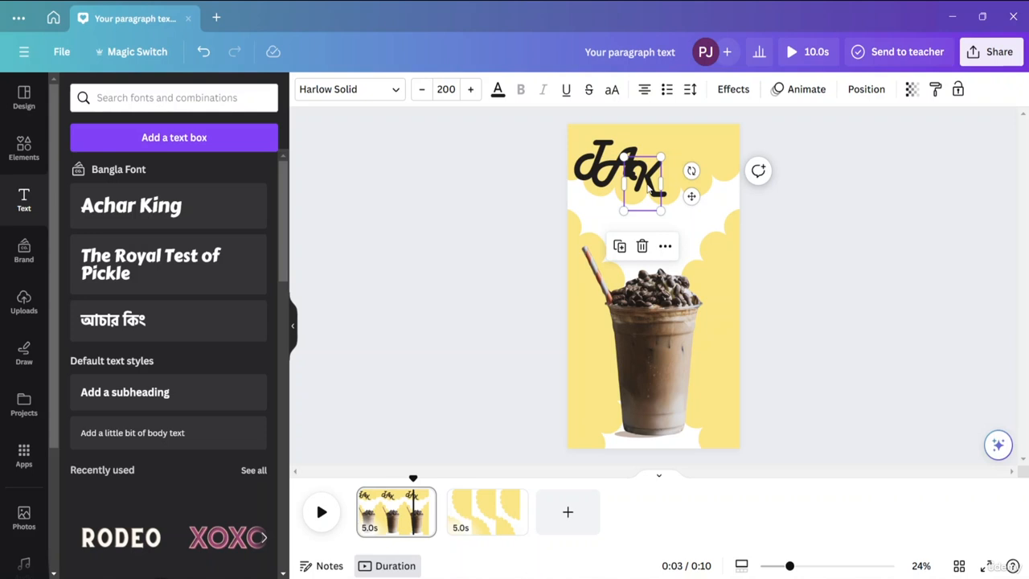
Duplicate the letter K to its right and change the copy to "E" to complete the word TAKE
drag(648, 187, 678, 192)
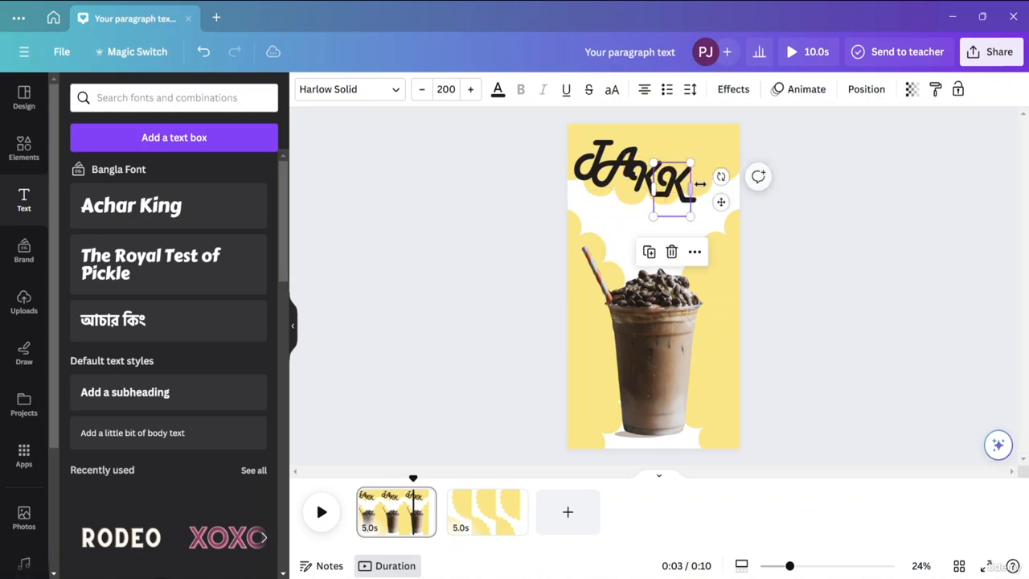
double_click(688, 188)
text(E)
key(Escape)
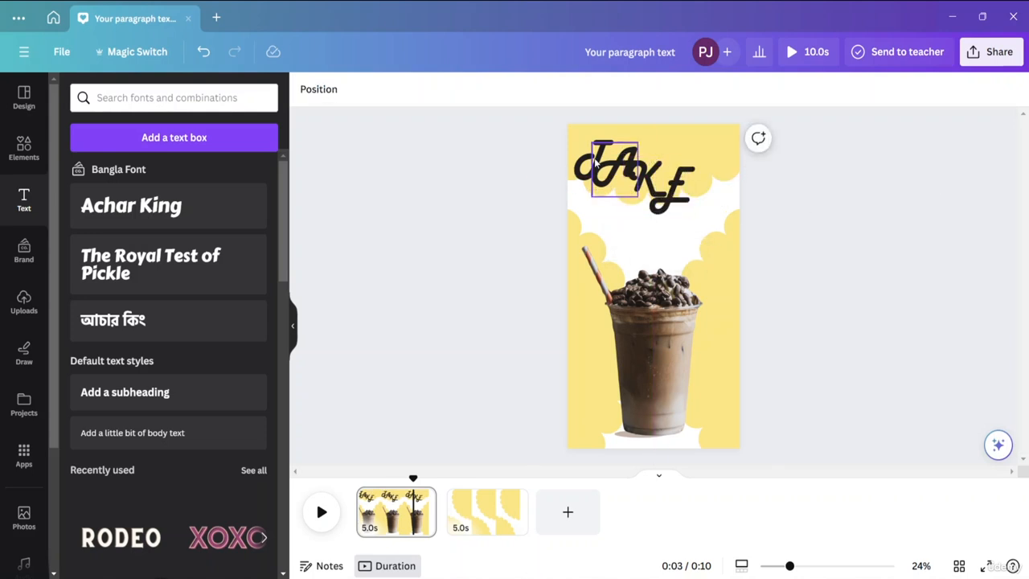
Change the font of the letter T to Druzhba Retro
click(607, 165)
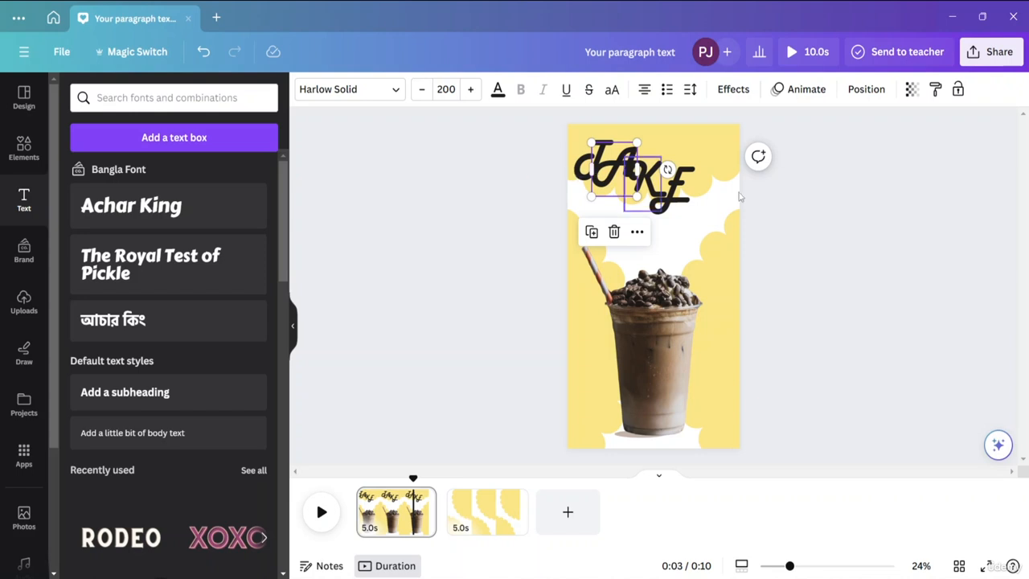
click(935, 189)
click(584, 181)
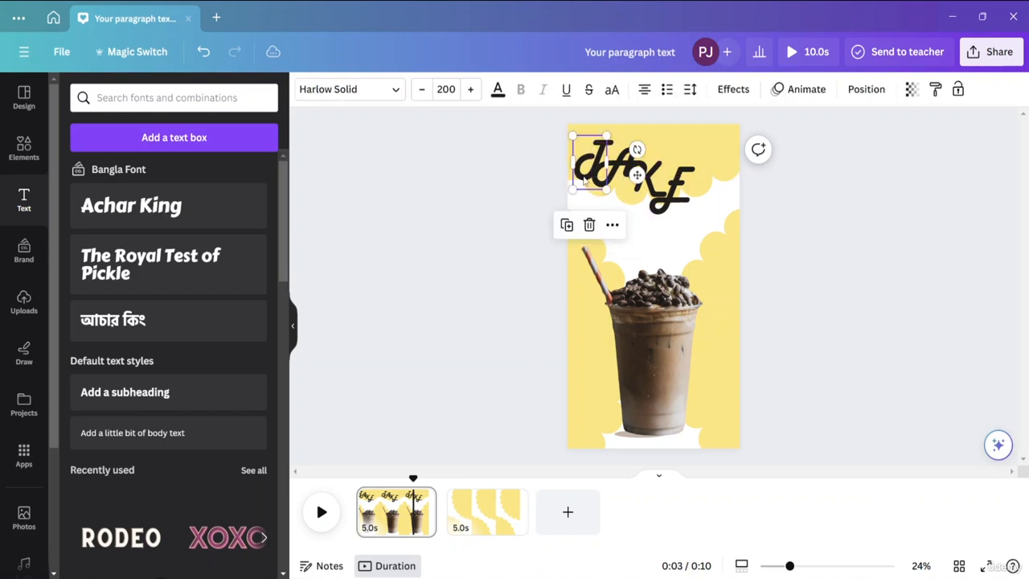
double_click(584, 180)
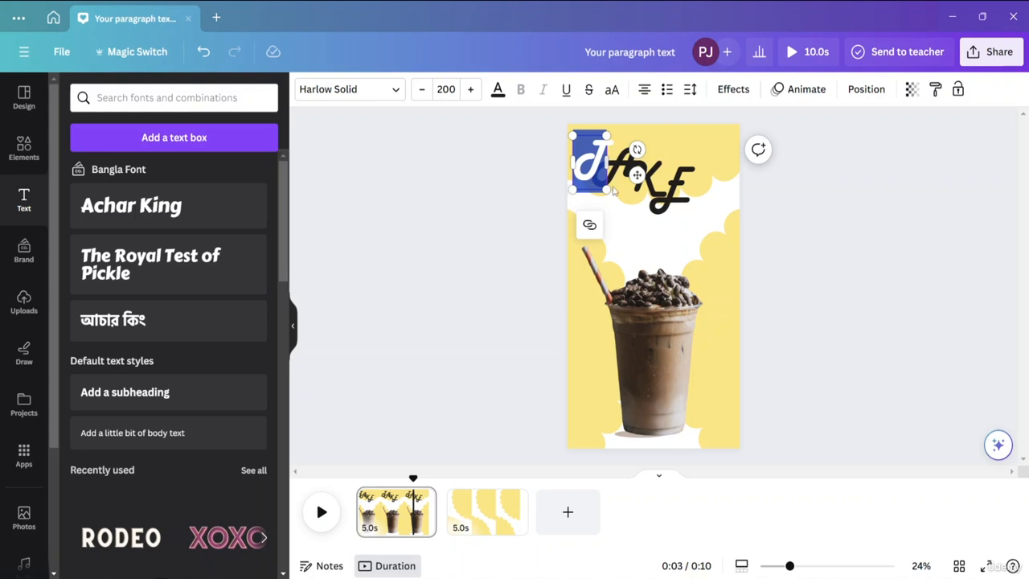
click(395, 89)
click(152, 252)
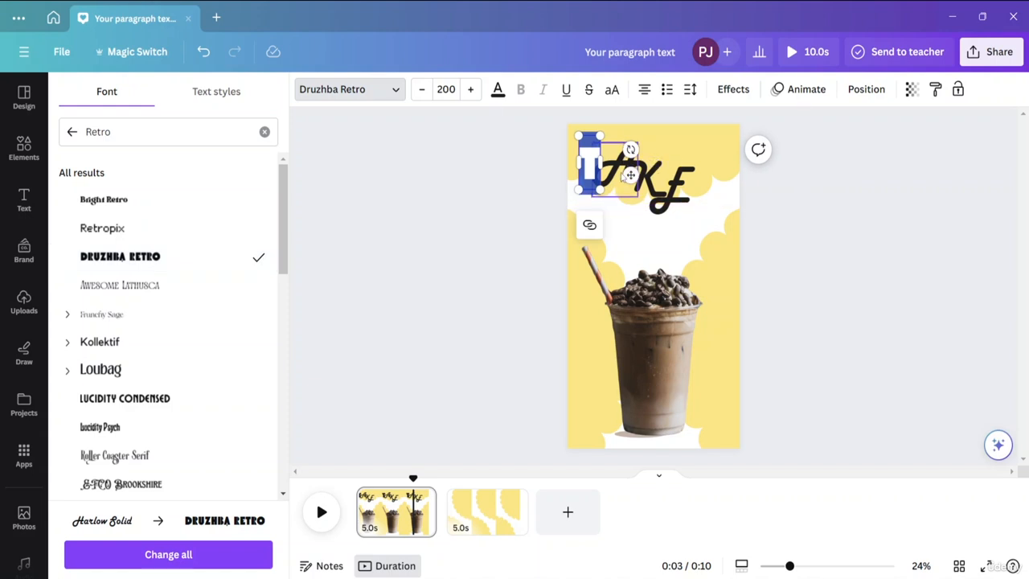
Select the letters A and E together and change their font to Druzhba Retro
click(623, 176)
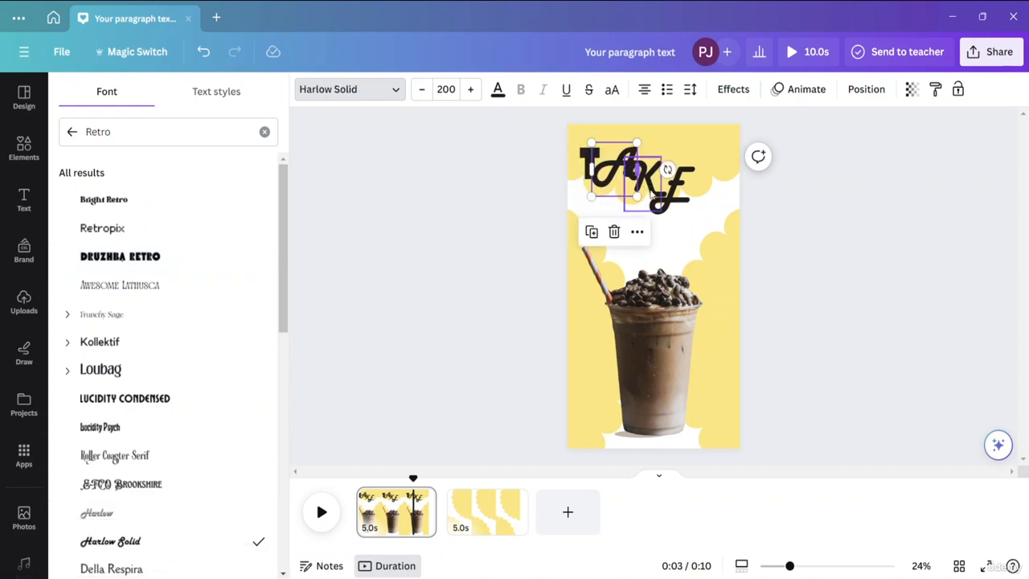
click(647, 191)
click(611, 174)
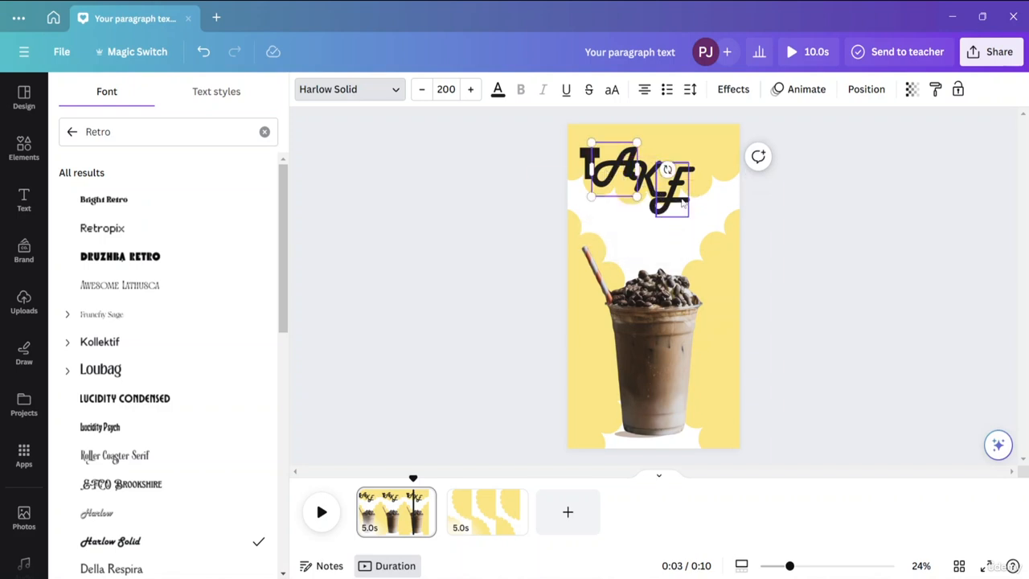
shift+click(678, 204)
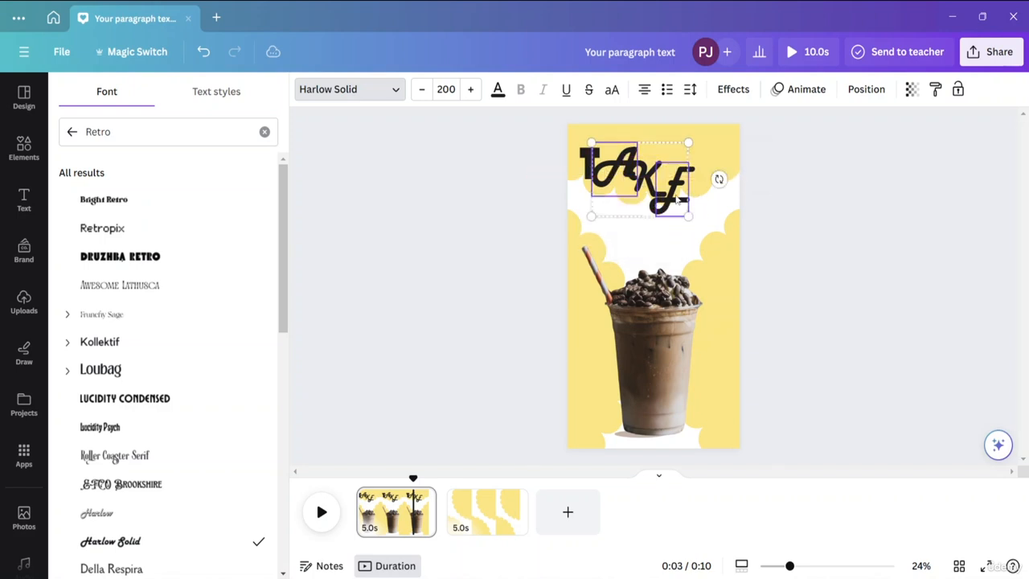
click(395, 92)
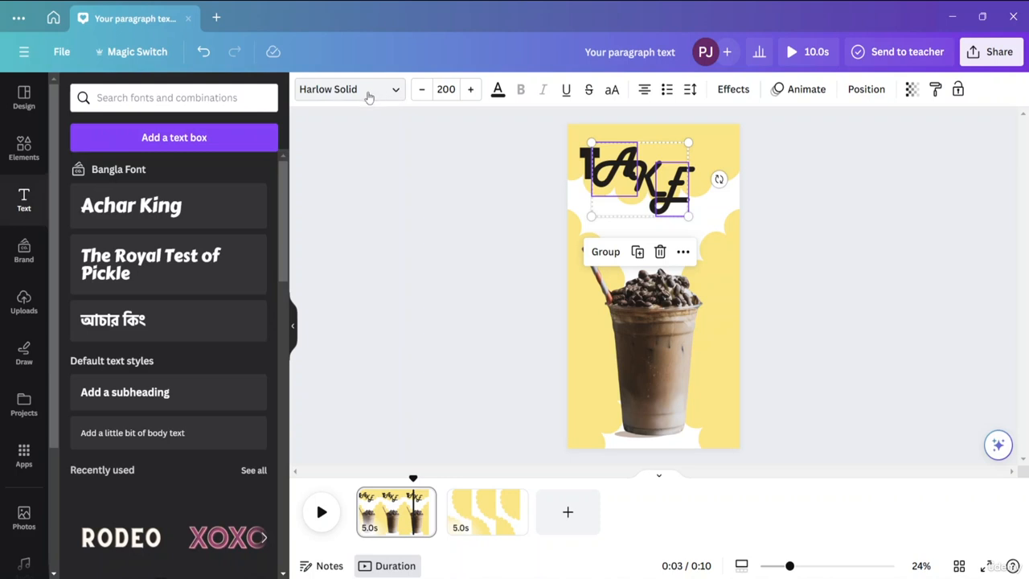
click(398, 92)
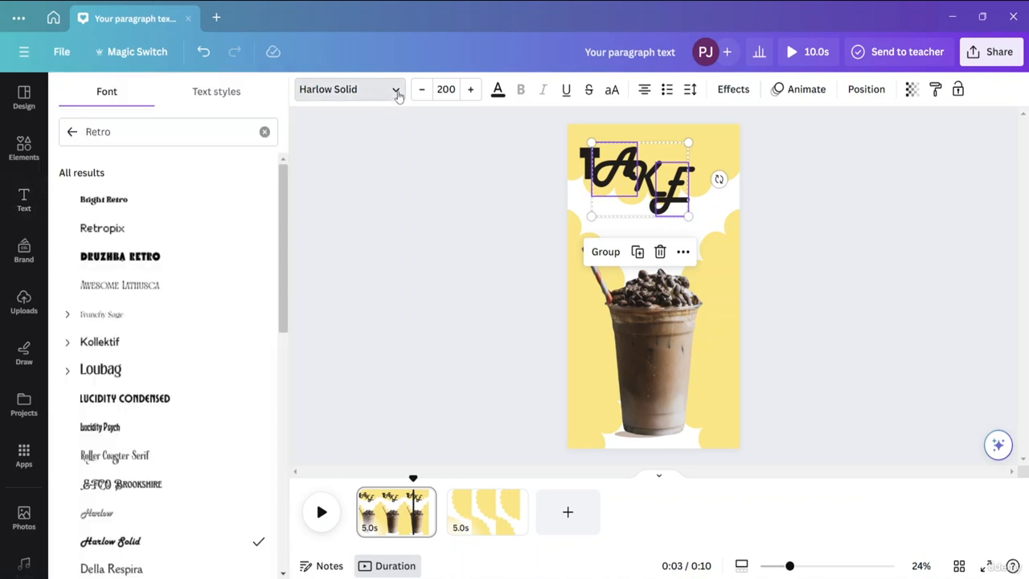
click(223, 255)
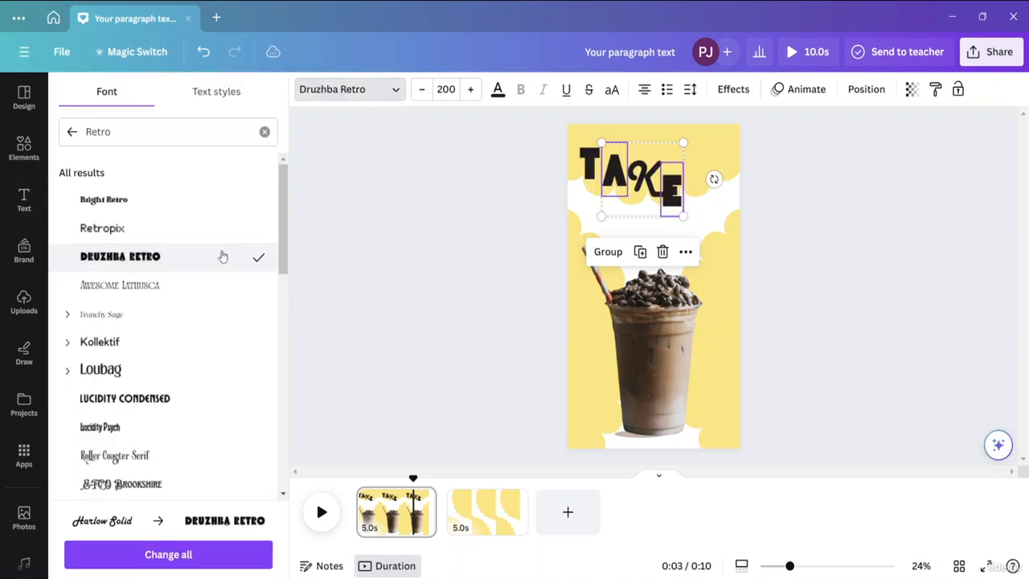
Change the font of the letter K to Druzhba Retro
click(643, 180)
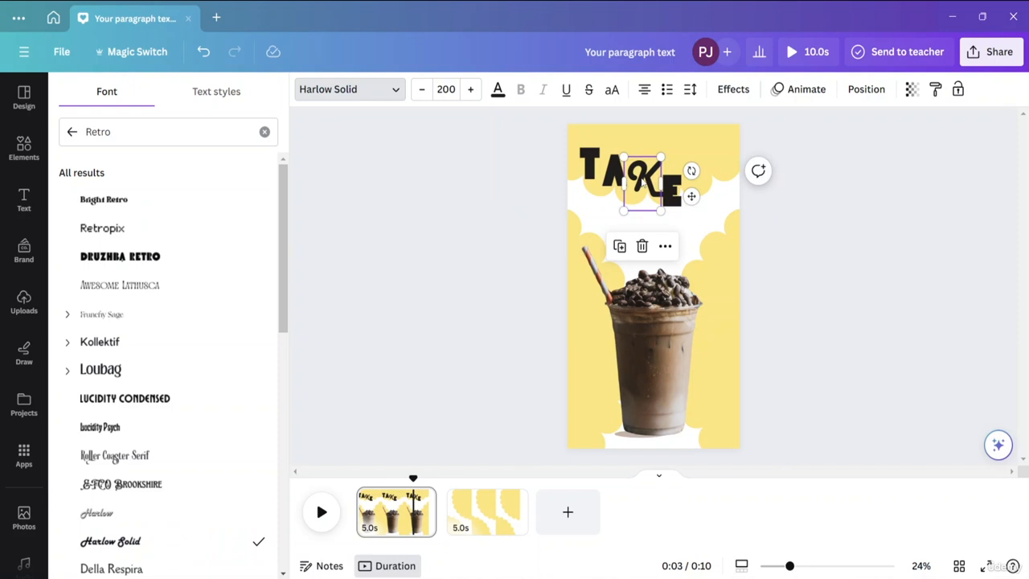
click(395, 91)
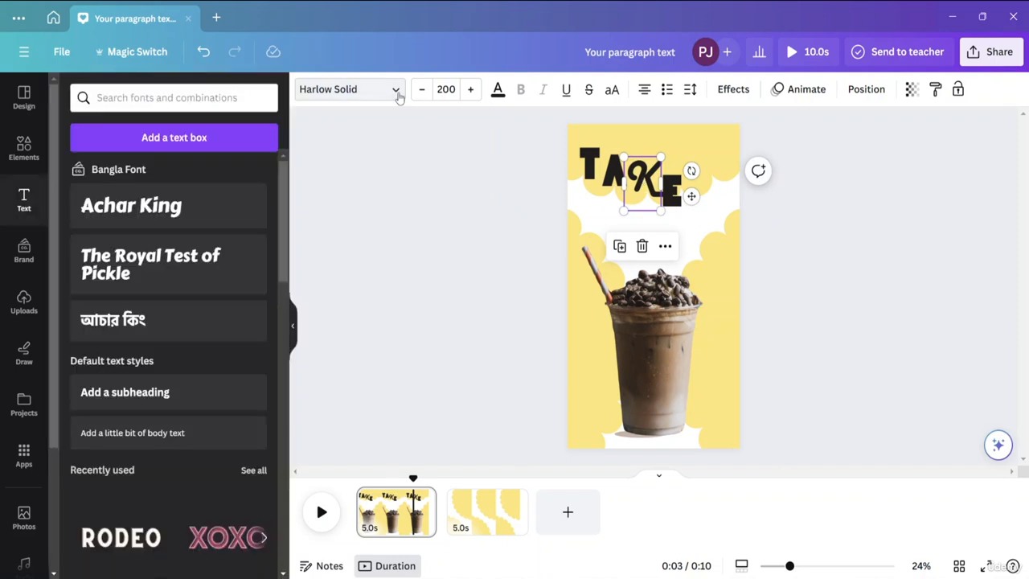
click(398, 93)
click(396, 91)
click(397, 93)
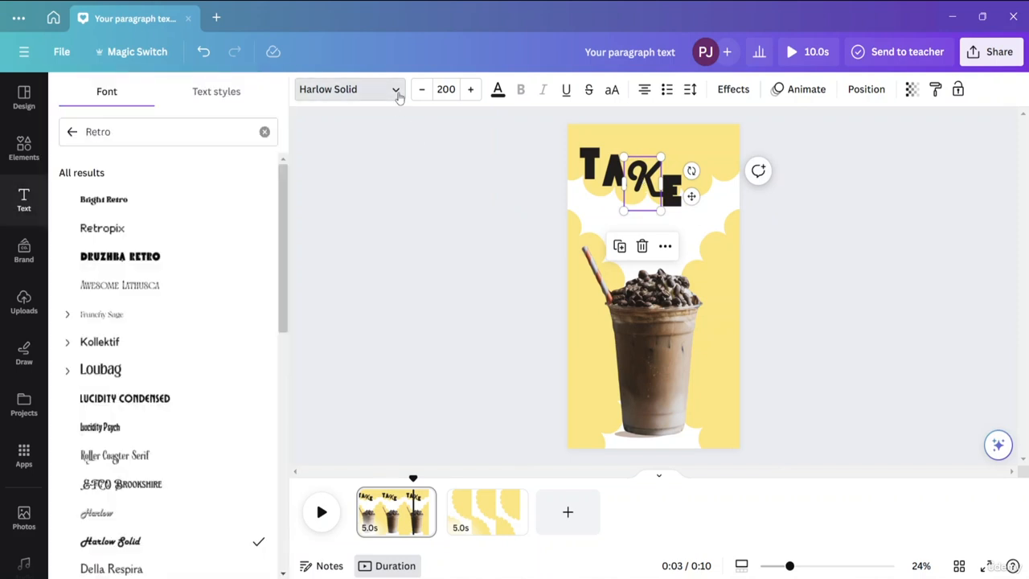
click(185, 258)
key(Escape)
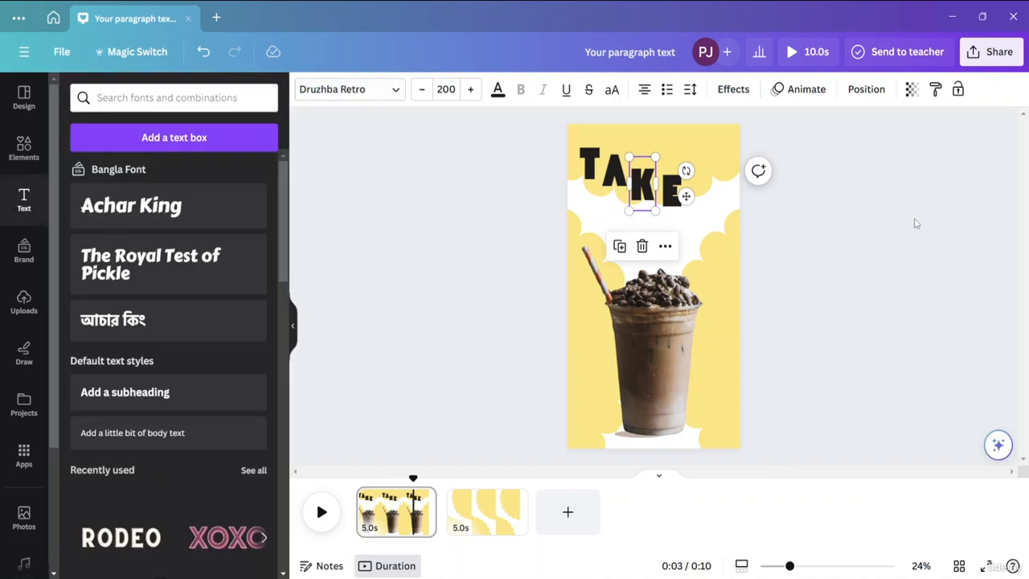
Tighten the spacing between the staggered letters of TAKE and shift the word closer to the page's upper-left corner
click(589, 167)
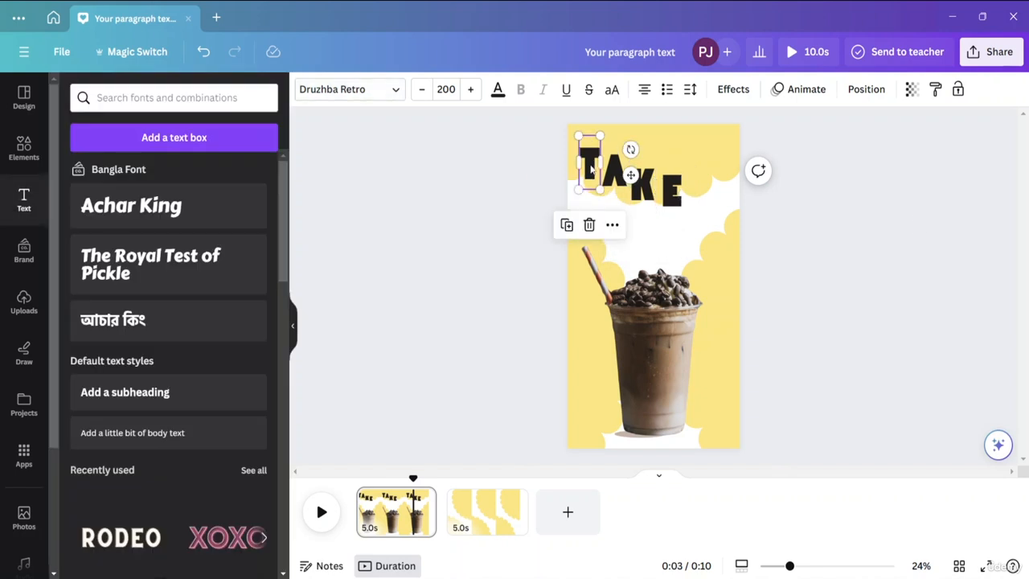
mouse_move(589, 167)
mouse_down()
mouse_move(586, 154)
mouse_move(600, 177)
mouse_up()
drag(635, 194, 655, 195)
click(587, 159)
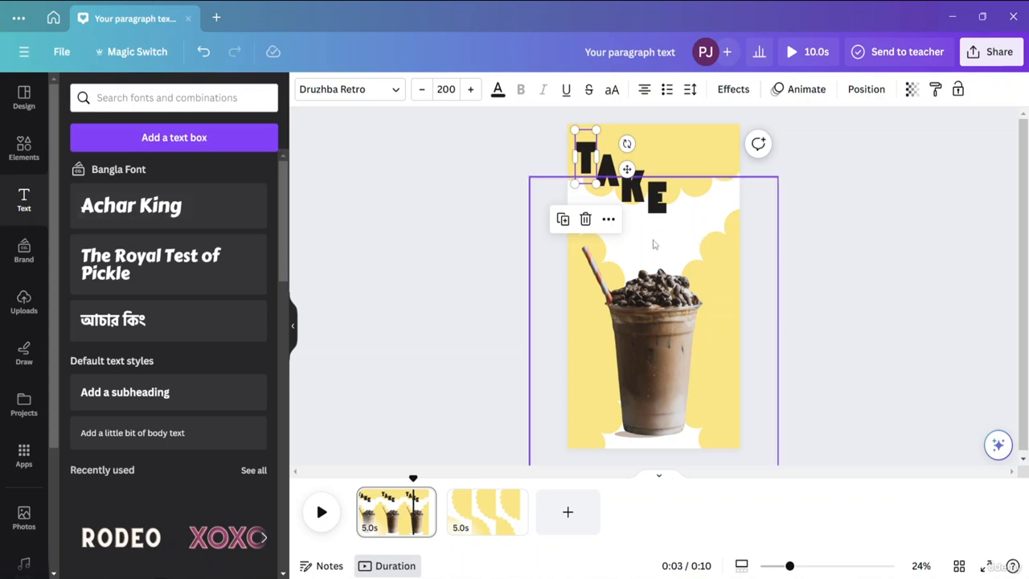
Place a copy of the letter E below the word TAKE and change its text to "A"
click(658, 207)
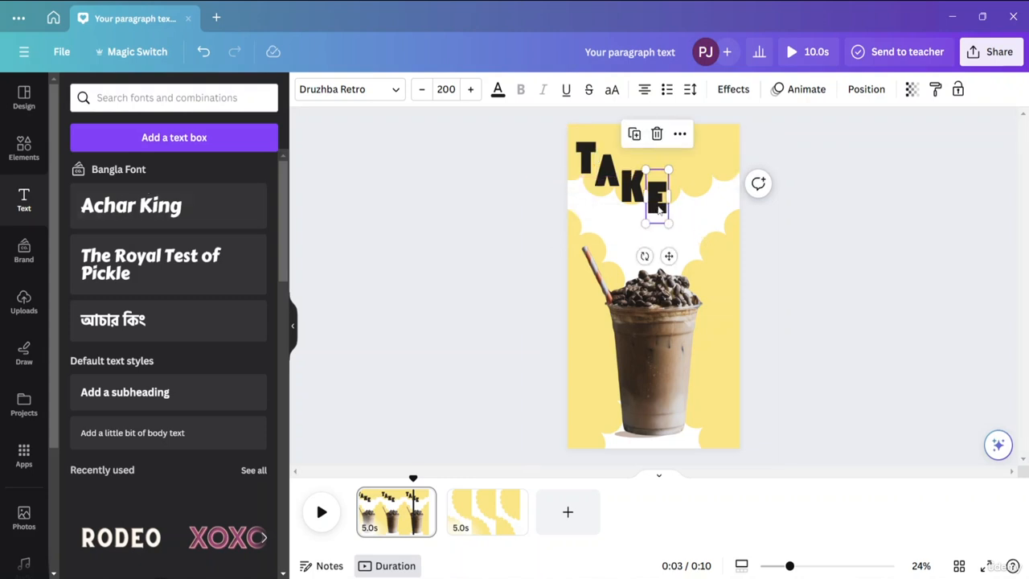
drag(660, 211, 628, 246)
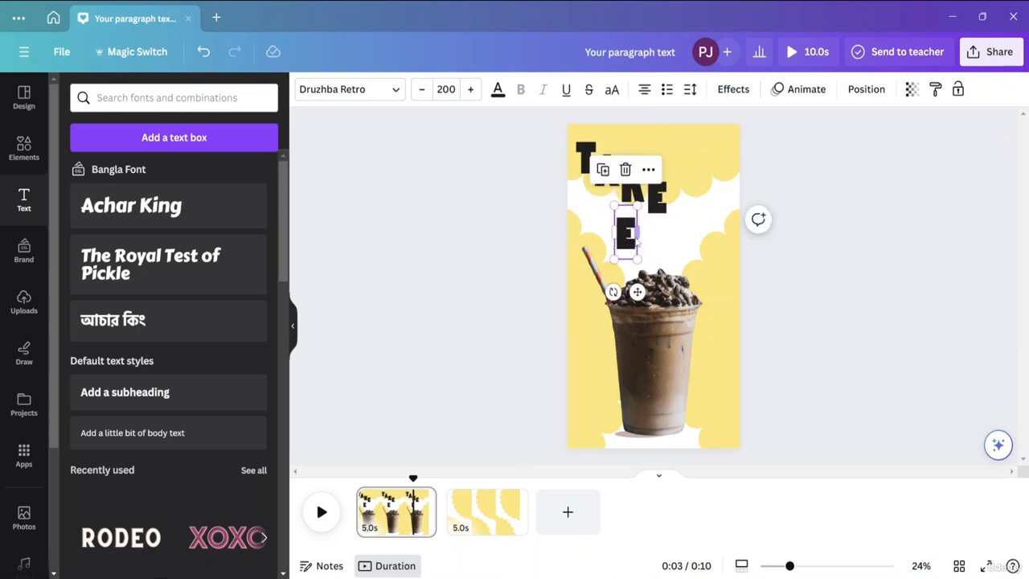
double_click(629, 235)
text(A)
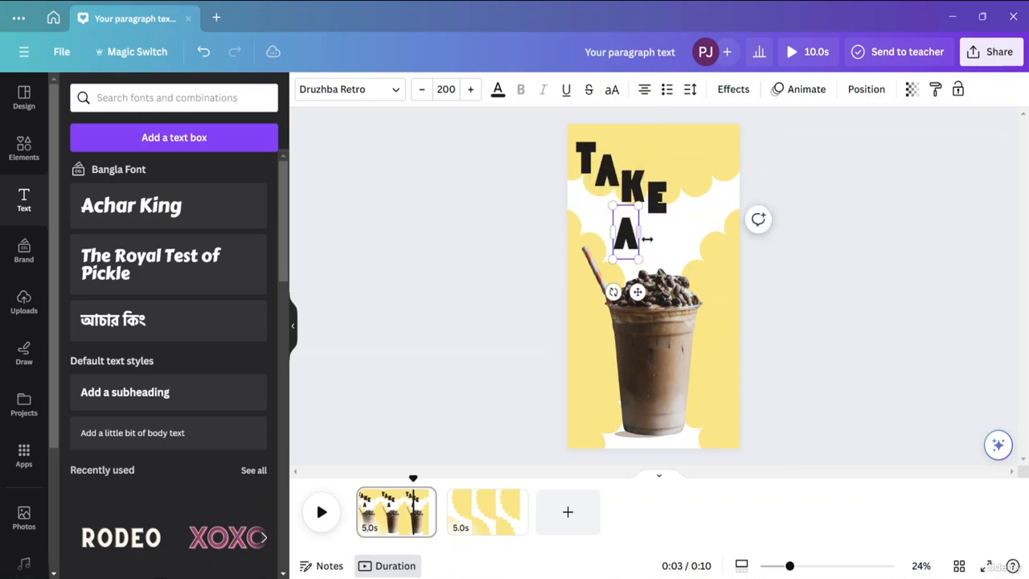
click(852, 225)
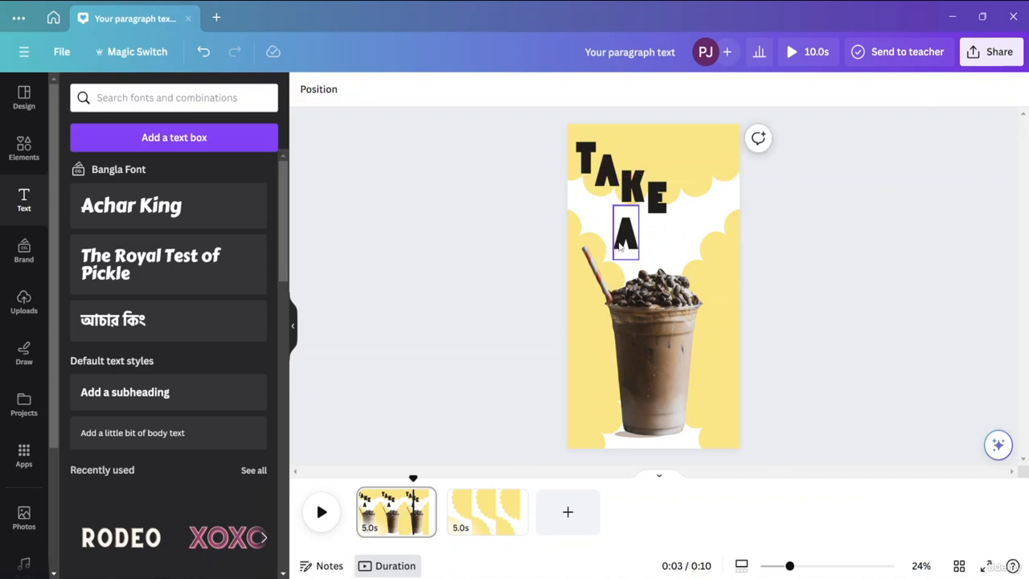
Place three copies of the lower A in a row to its right and change them to "S", "I" and "P"
click(621, 246)
drag(620, 246, 717, 233)
double_click(666, 240)
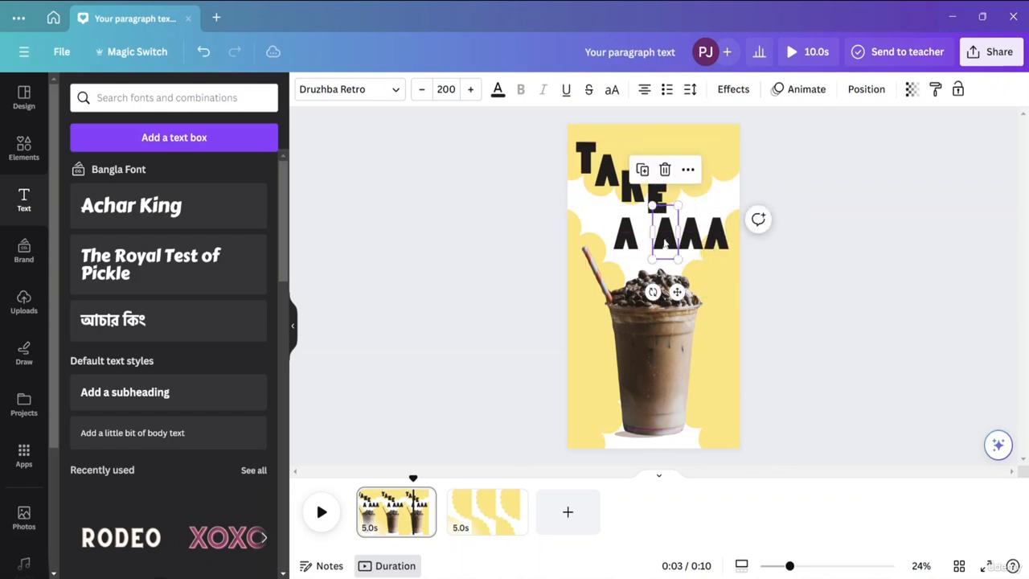
text(S)
click(690, 237)
double_click(690, 239)
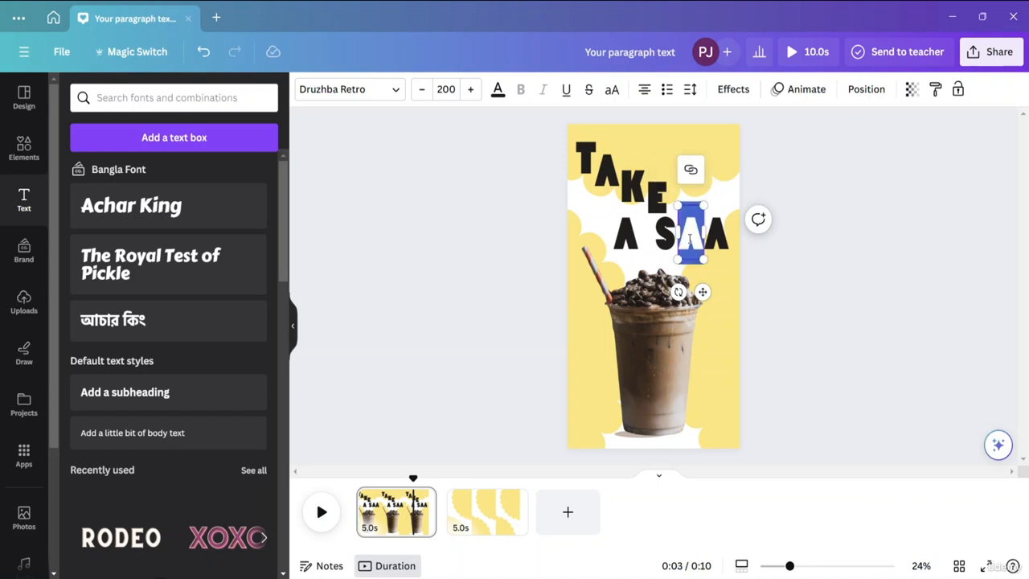
text(I)
double_click(712, 241)
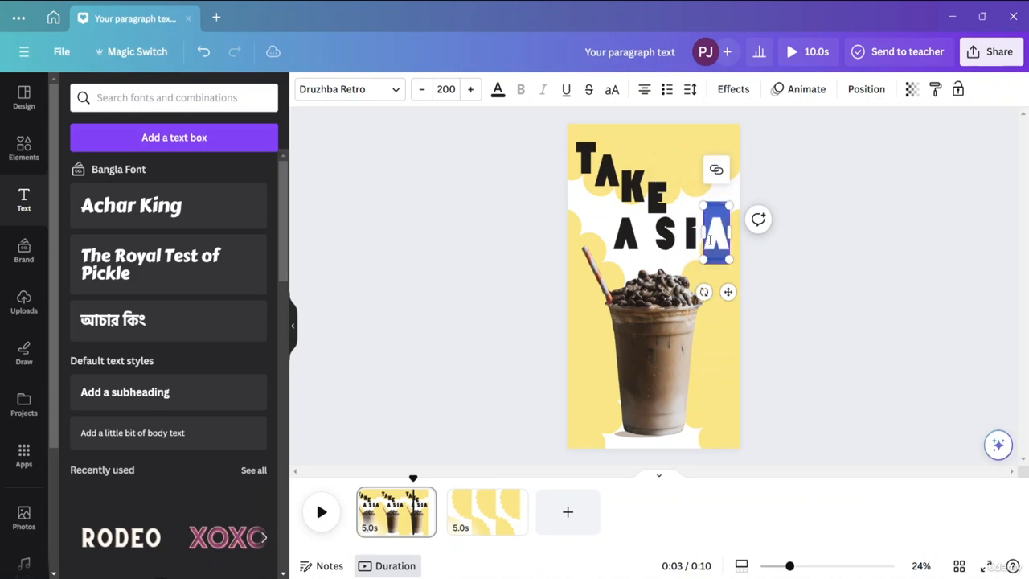
text(O)
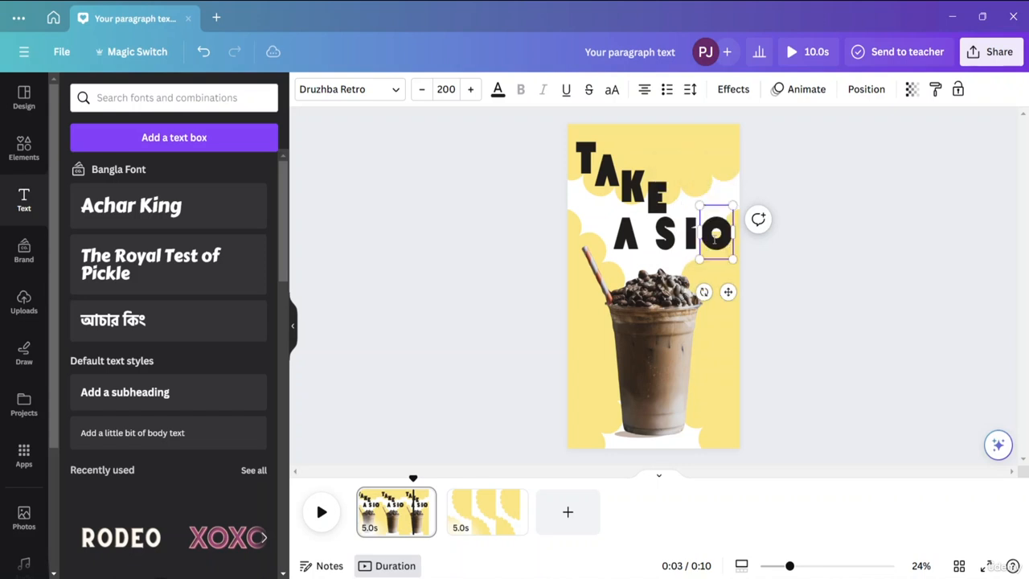
key(BackSpace)
text(P)
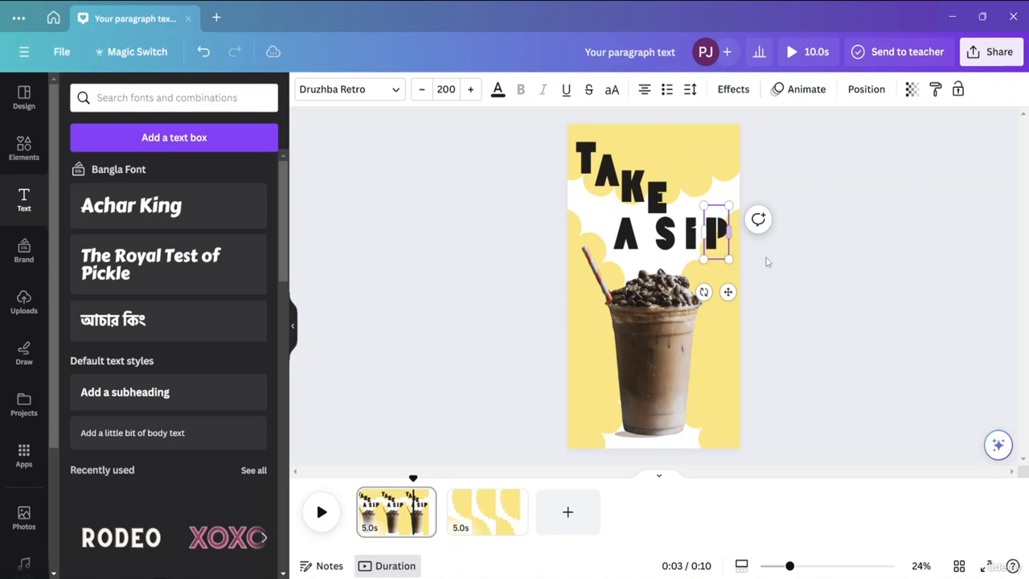
Close up the letters S, I and P into one tight word and lower the S slightly
click(765, 256)
drag(662, 236, 703, 241)
click(712, 241)
click(787, 249)
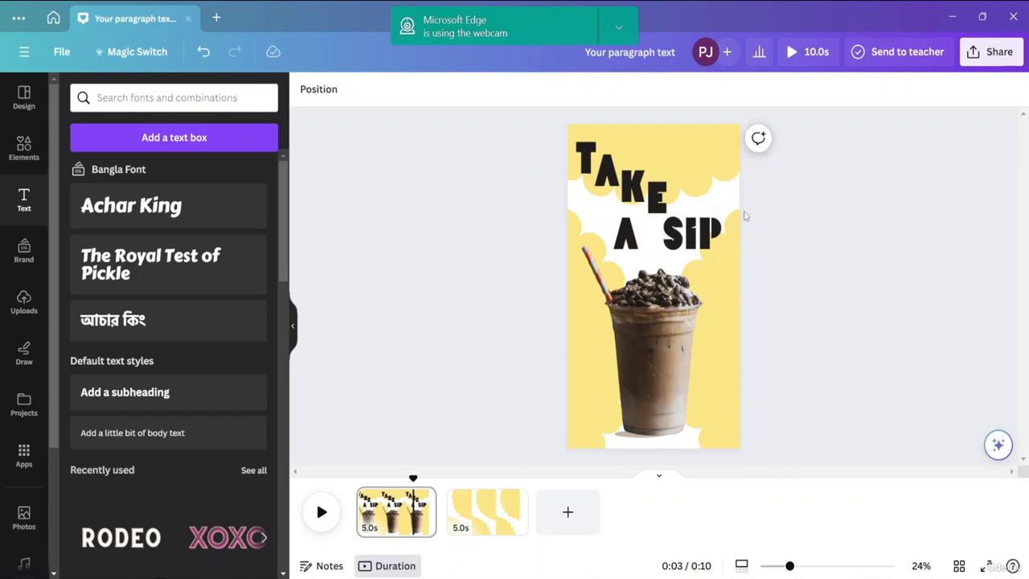
click(679, 239)
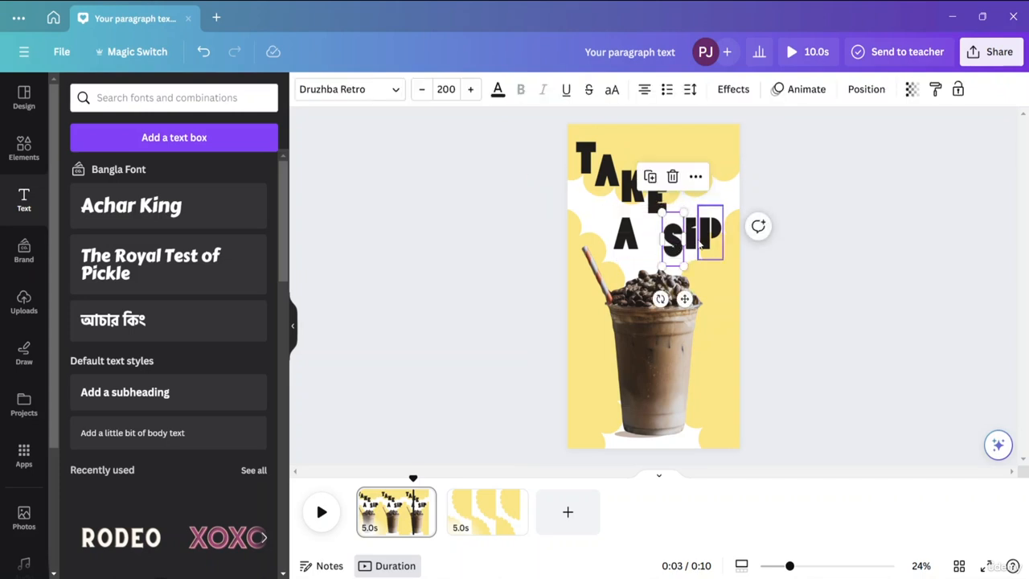
Move the drink photo off the page and shift the brown ellipse shadow down near the page's lower edge
click(631, 439)
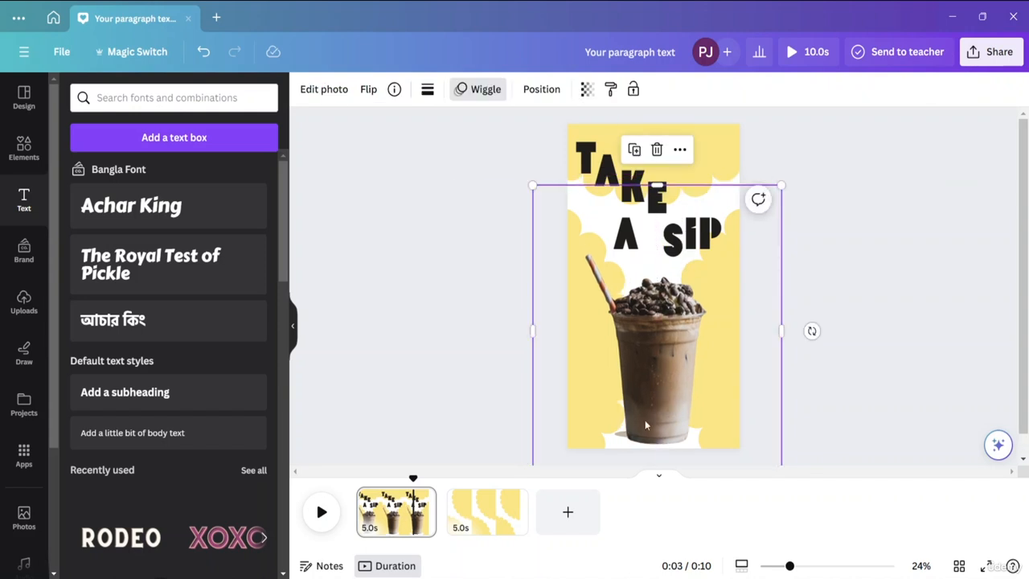
drag(644, 420, 902, 384)
click(649, 437)
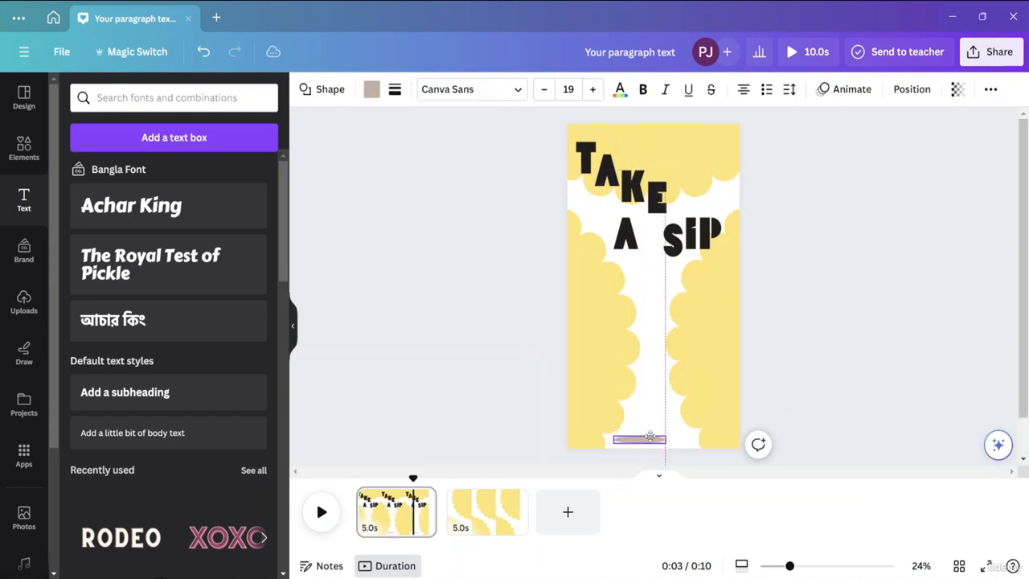
click(820, 366)
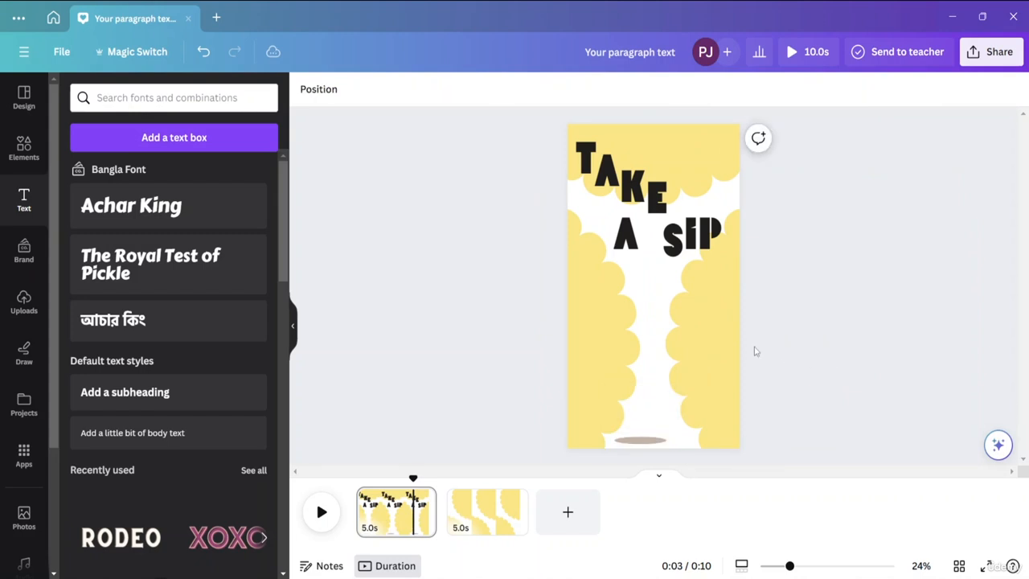
Move the drink photo back onto the page so the cup stands on its ellipse shadow, slightly lower than before
click(649, 326)
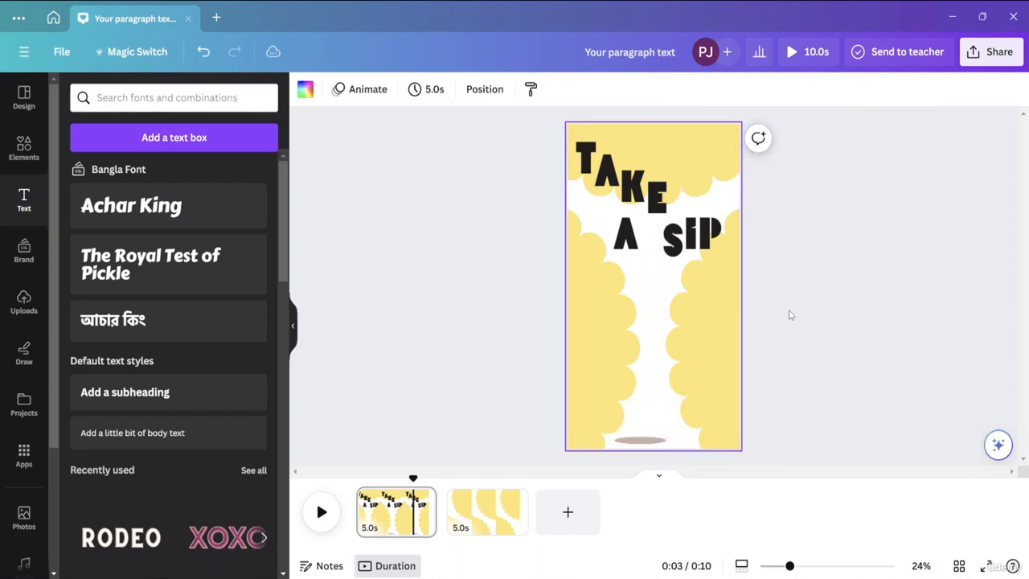
click(697, 321)
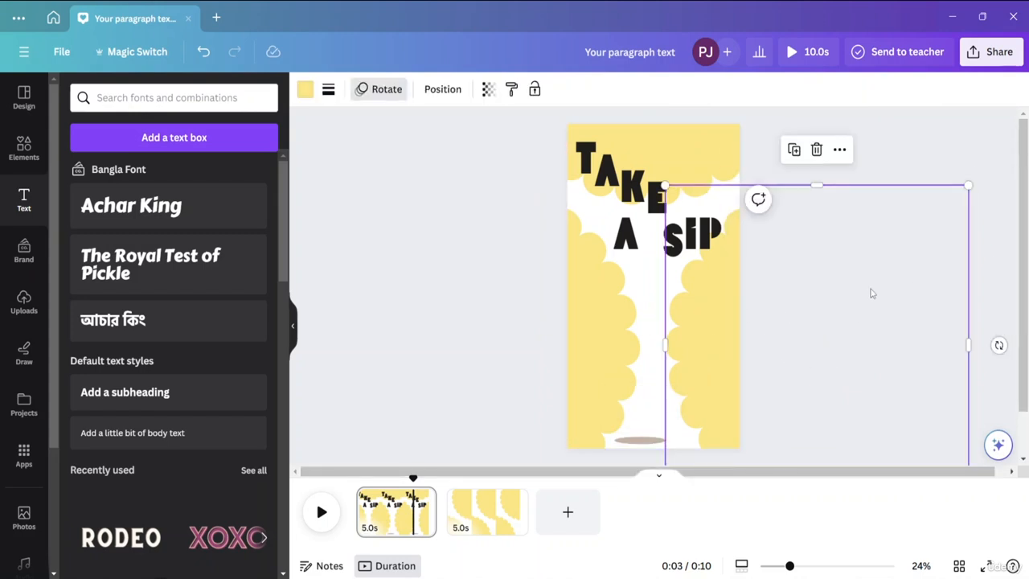
key(Delete)
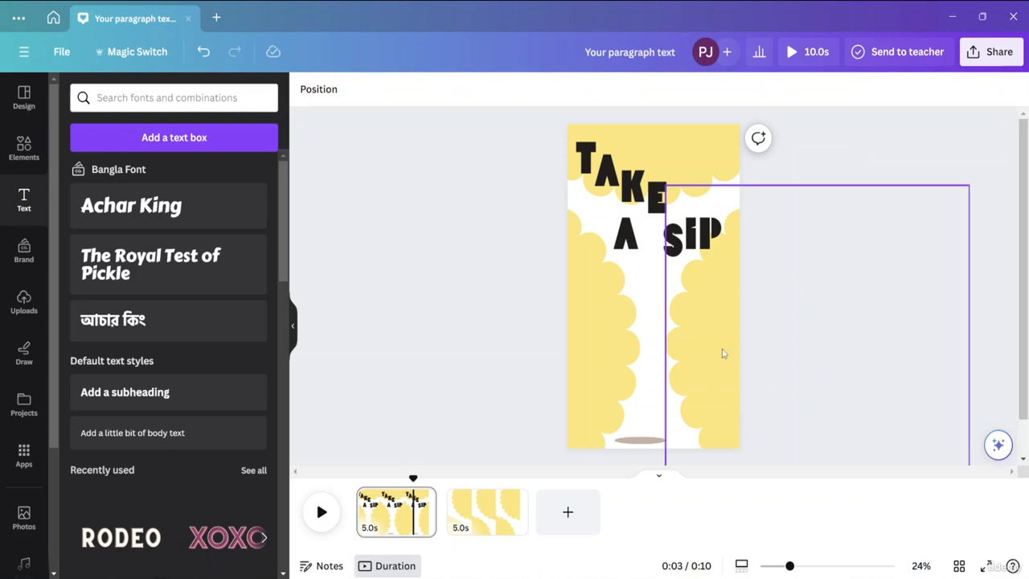
click(724, 354)
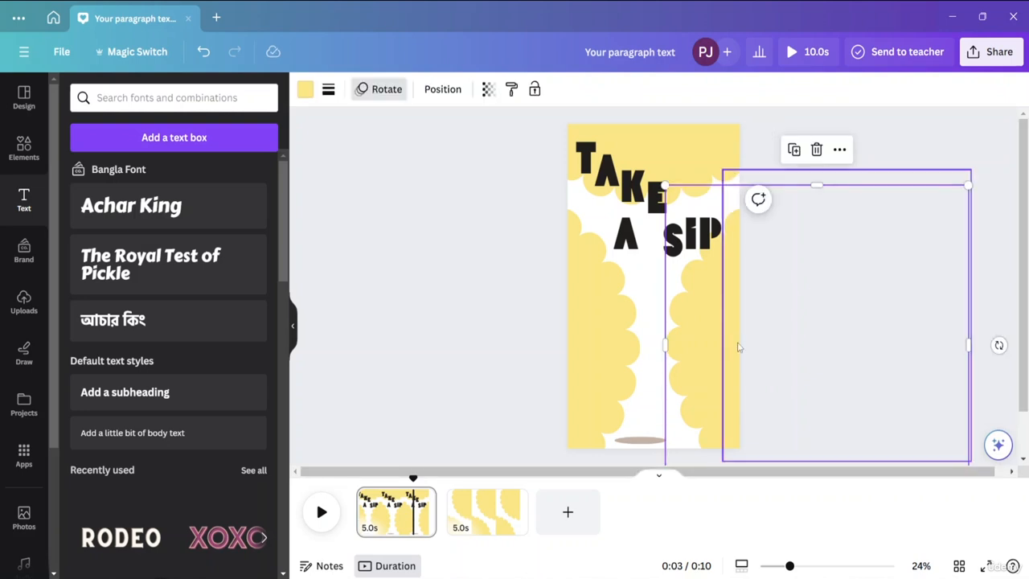
drag(735, 347, 541, 357)
click(915, 332)
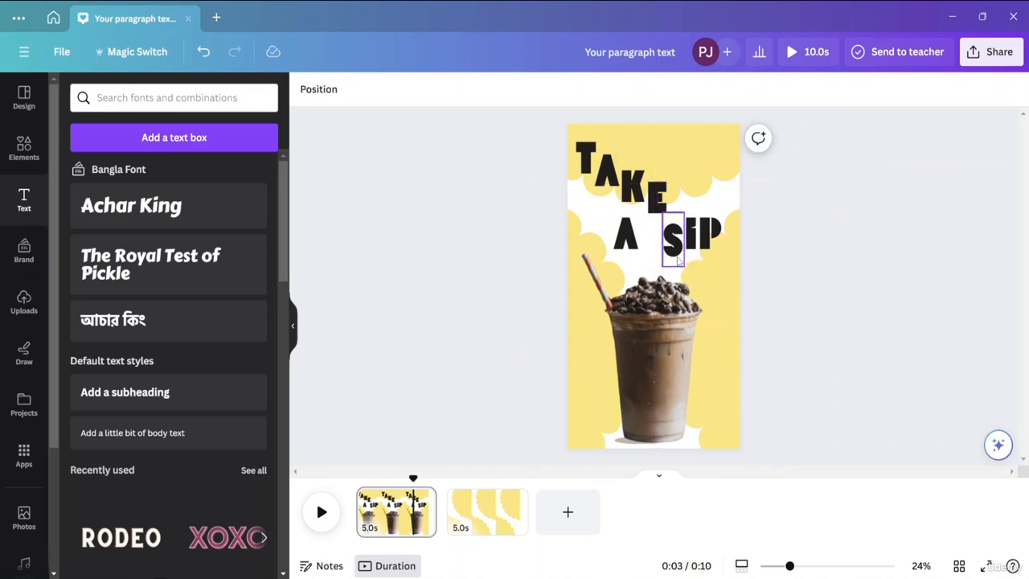
Lower the letters A, I and P to line up with the S, shifting the A slightly to the left
drag(633, 241, 628, 247)
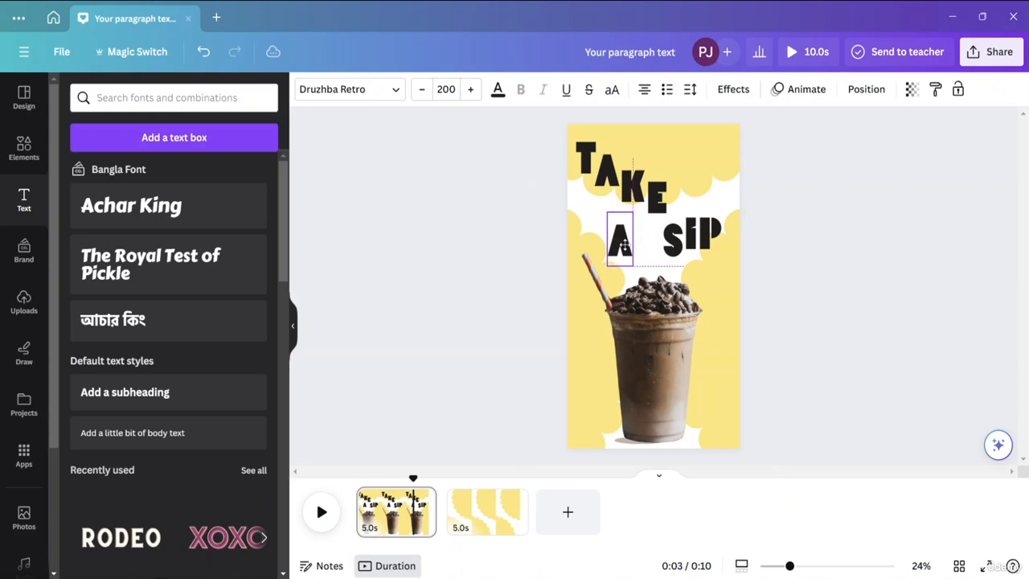
click(680, 246)
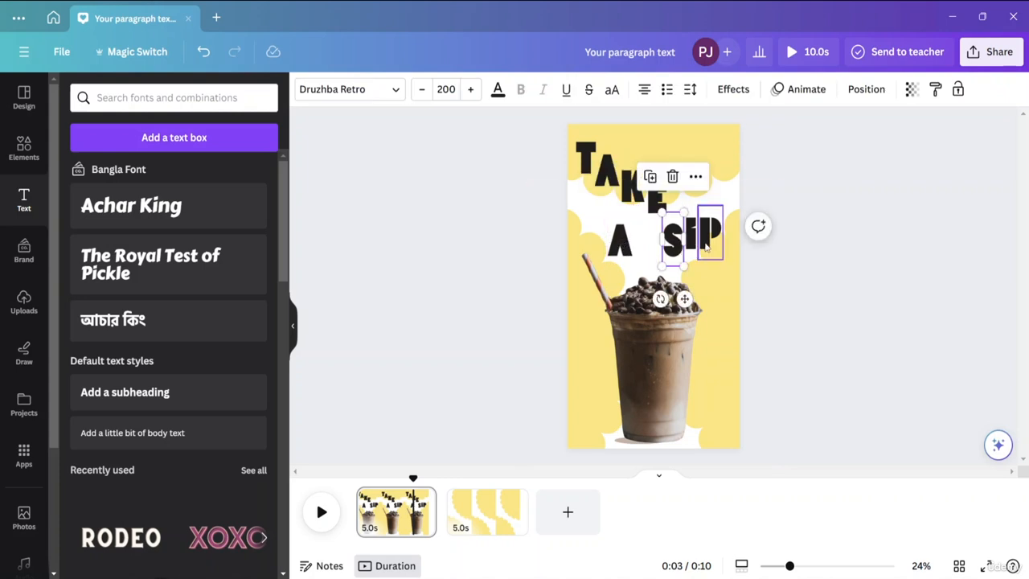
click(920, 240)
drag(693, 244, 693, 251)
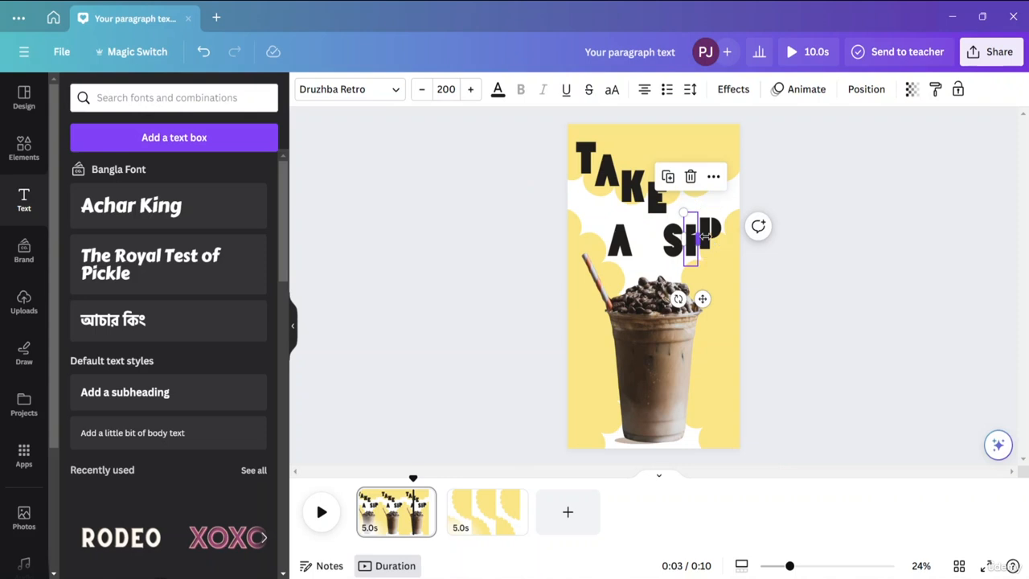
click(861, 248)
click(710, 238)
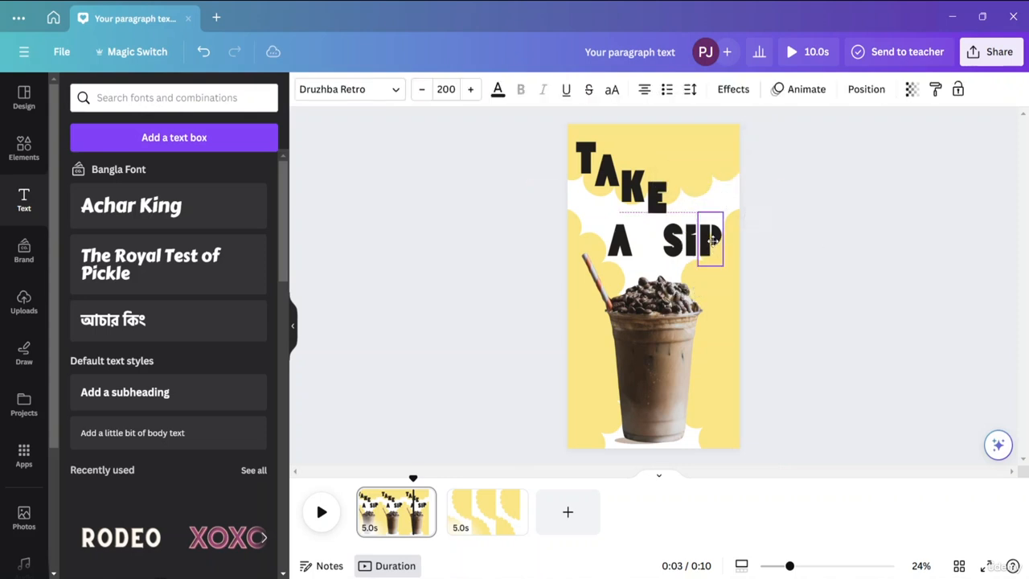
click(832, 263)
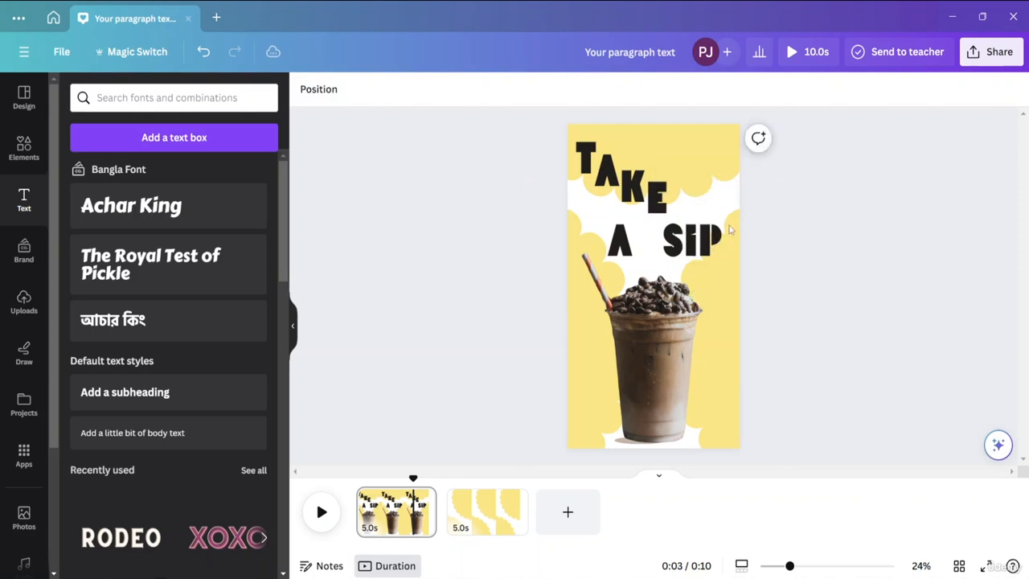
Select all eight letters of TAKE A SIP together and apply the Pop text animation to them
click(585, 160)
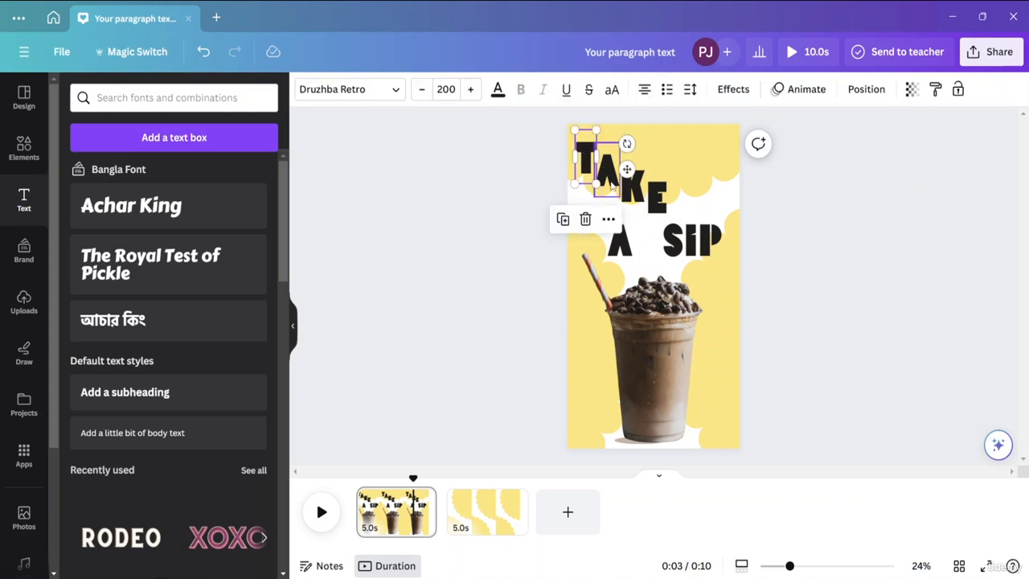
shift+click(611, 181)
shift+click(632, 185)
shift+click(655, 197)
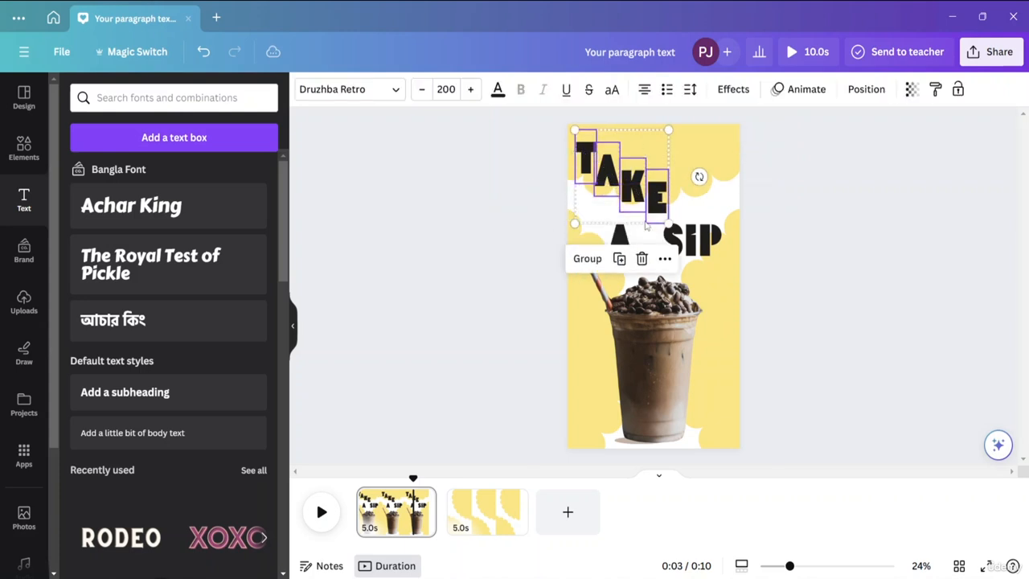
shift+click(630, 239)
shift+click(673, 245)
shift+click(693, 242)
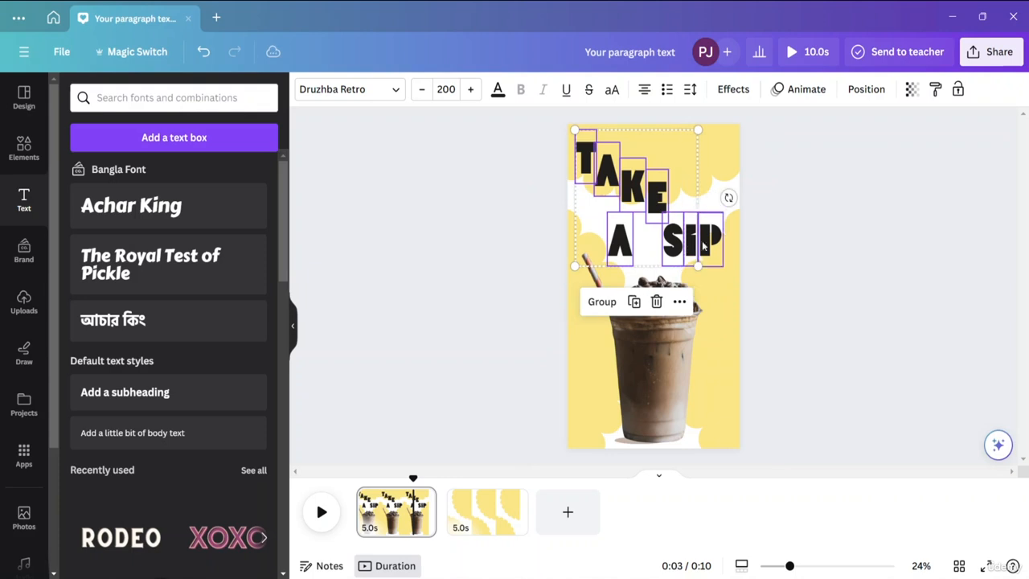
shift+click(713, 242)
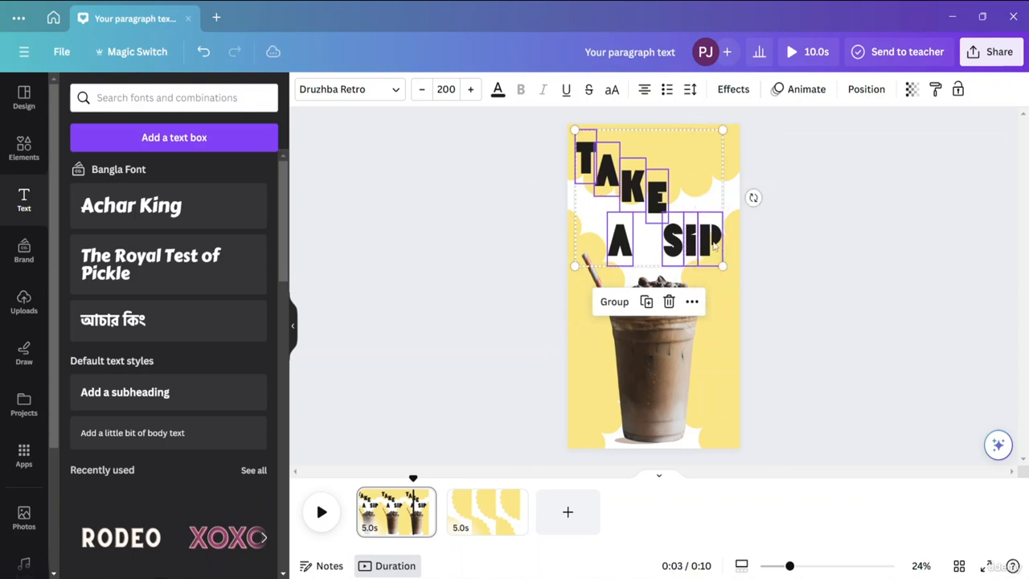
click(778, 91)
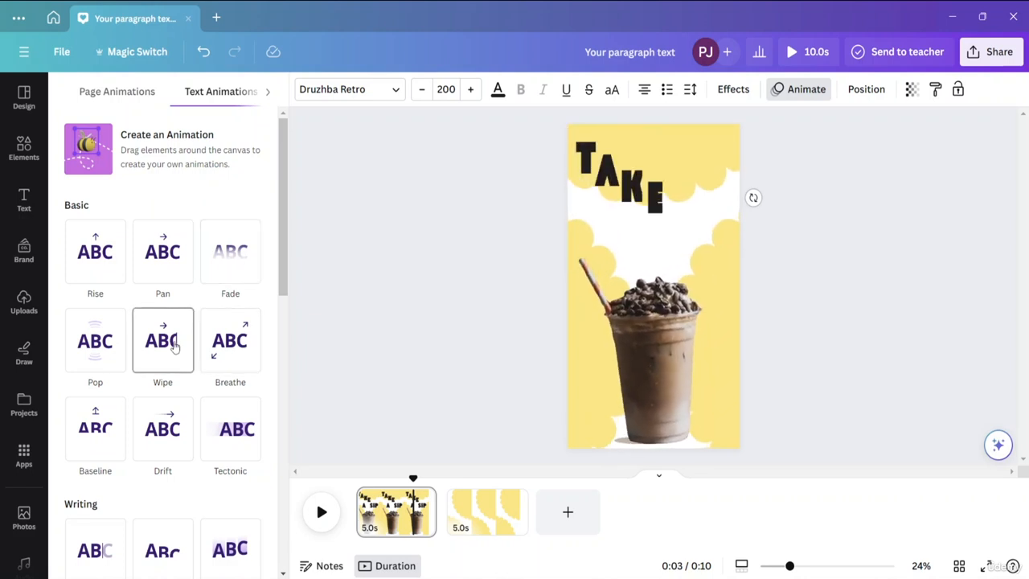
click(113, 350)
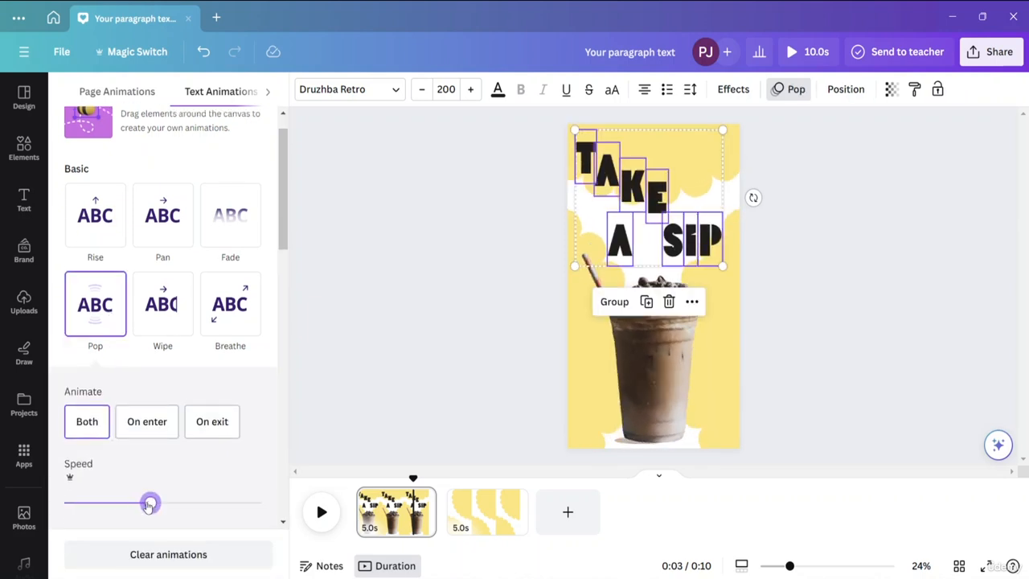
Reduce the speed of the letters' Pop animation and clear the selection
drag(150, 505, 122, 505)
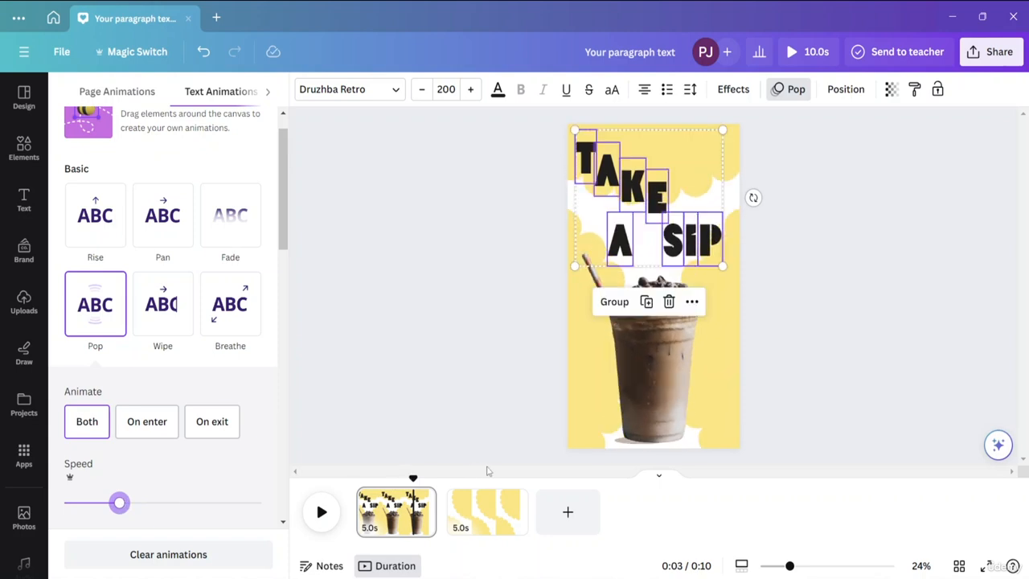
click(853, 392)
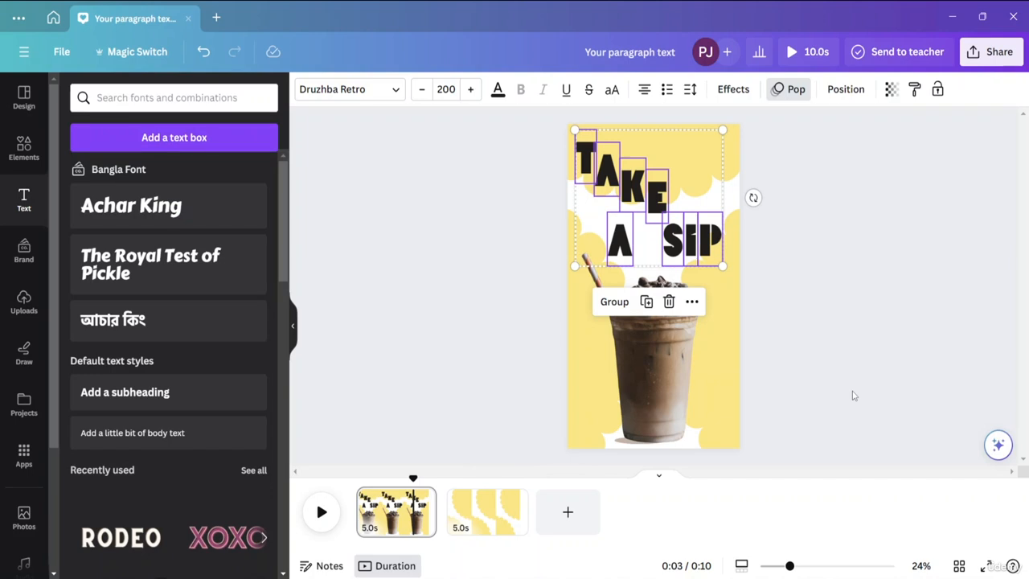
click(854, 396)
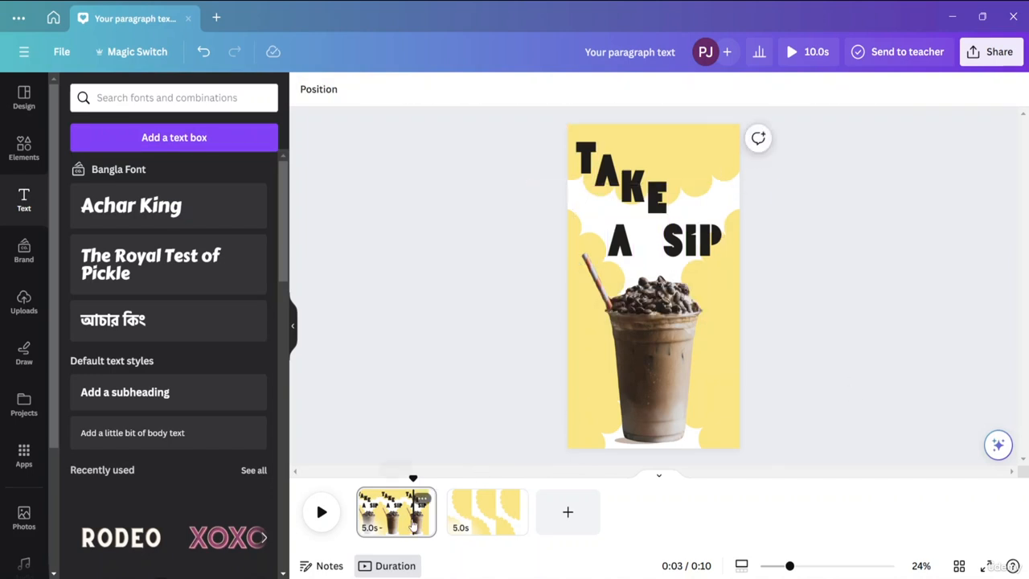
Play the video back from the beginning of the first page, and select the second page
drag(414, 477, 325, 479)
key(space)
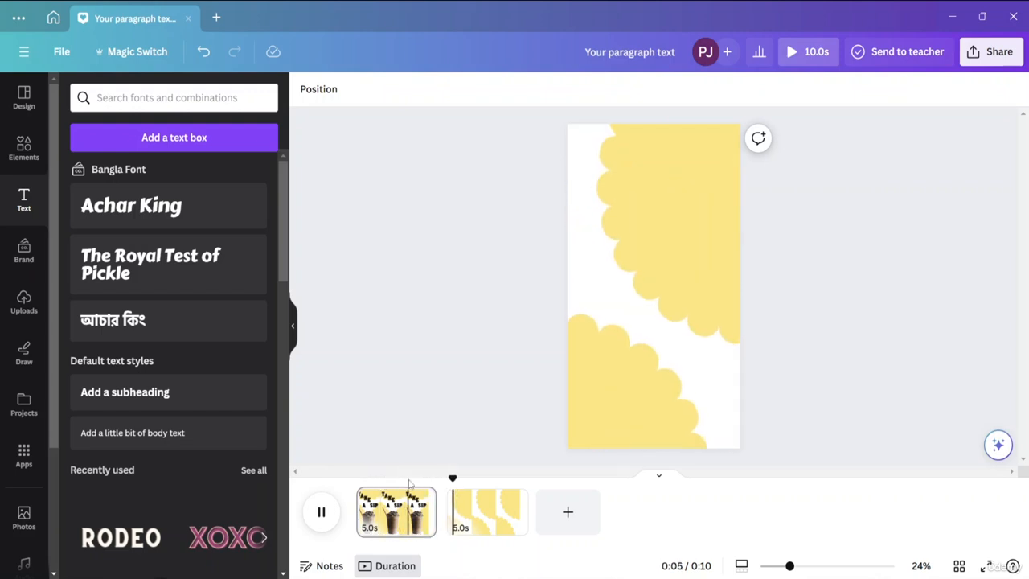
click(506, 515)
click(505, 514)
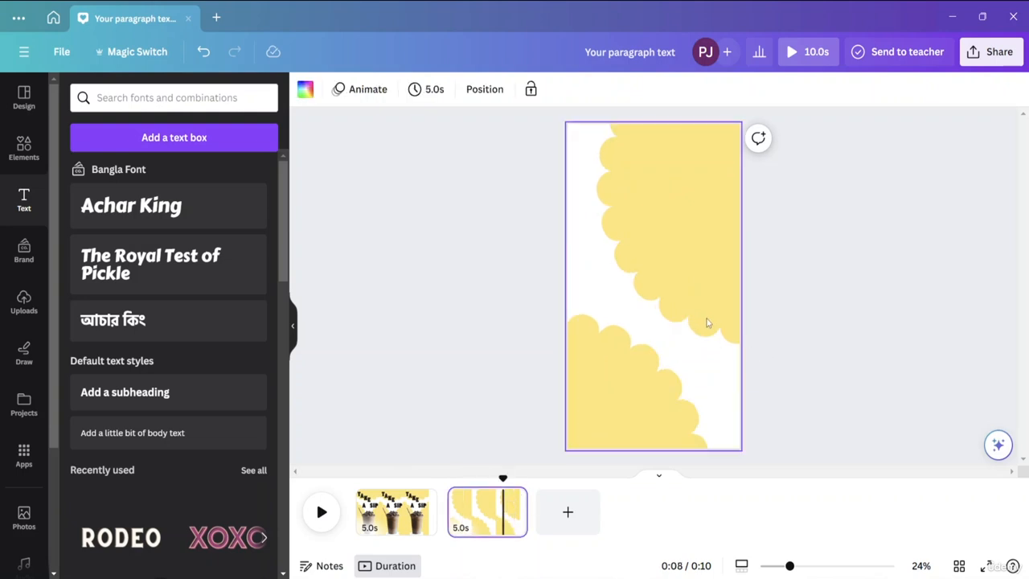
Search the elements library for COFFEE BEAN
click(29, 159)
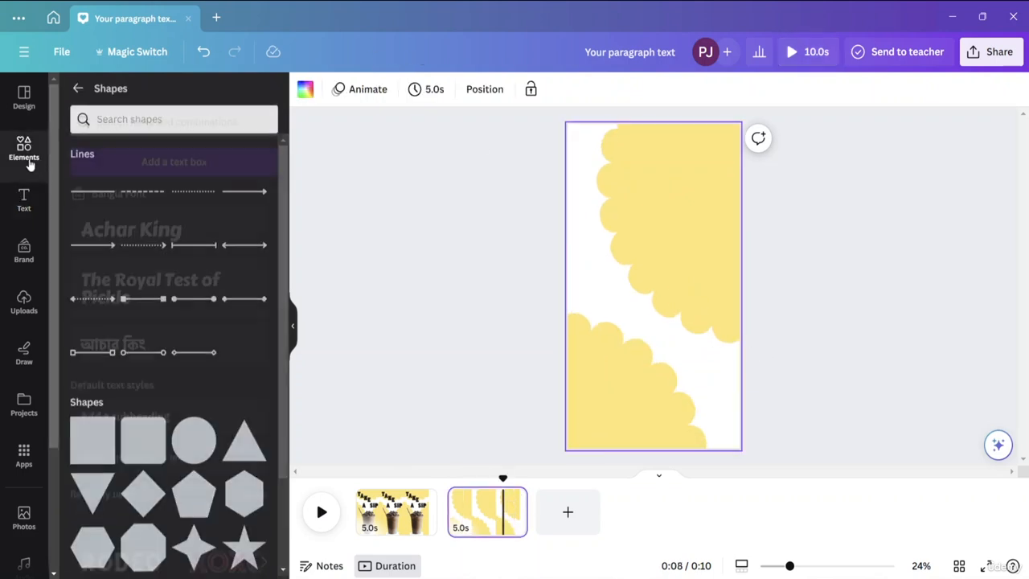
click(78, 92)
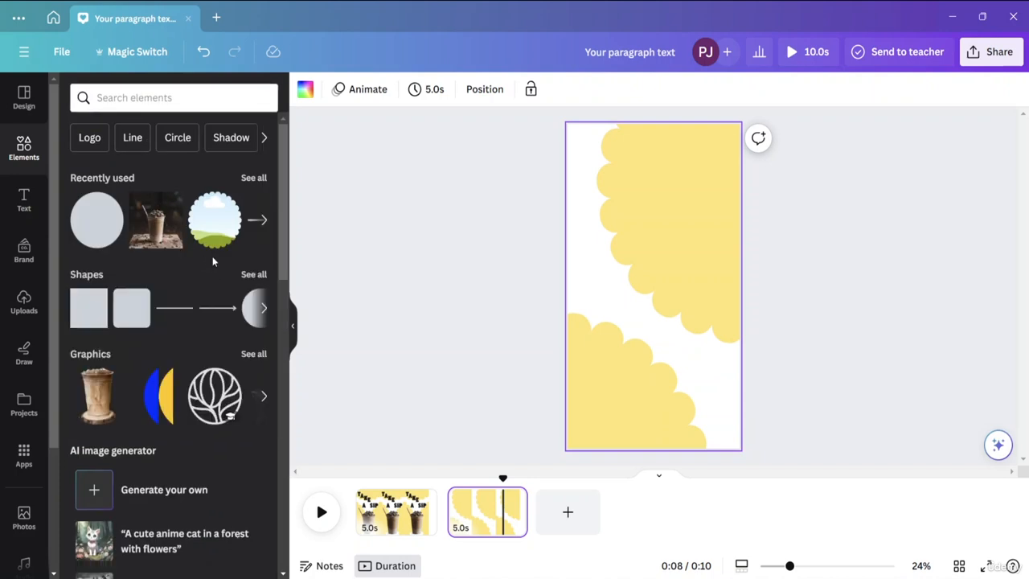
click(174, 100)
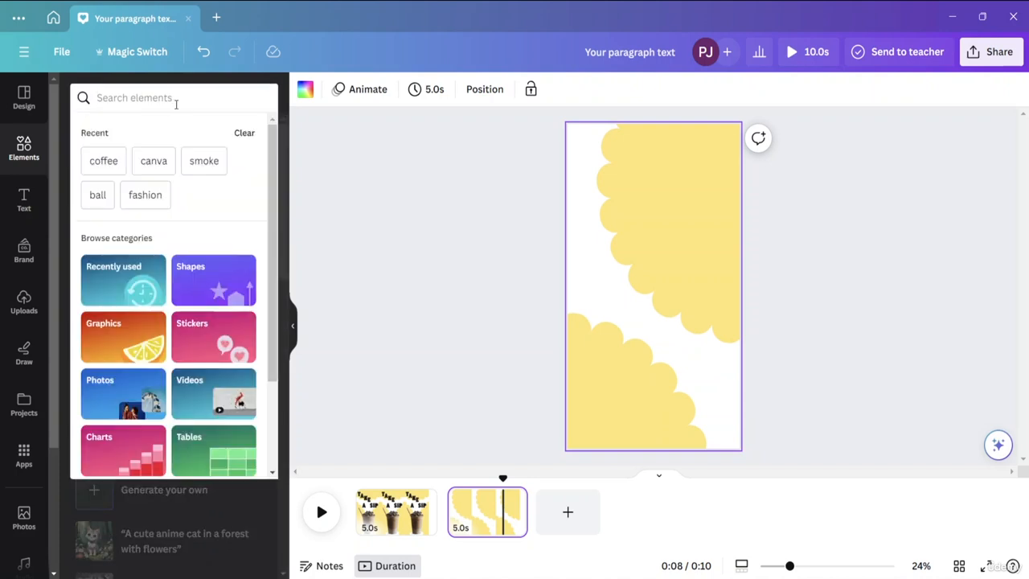
text(COFFEE)
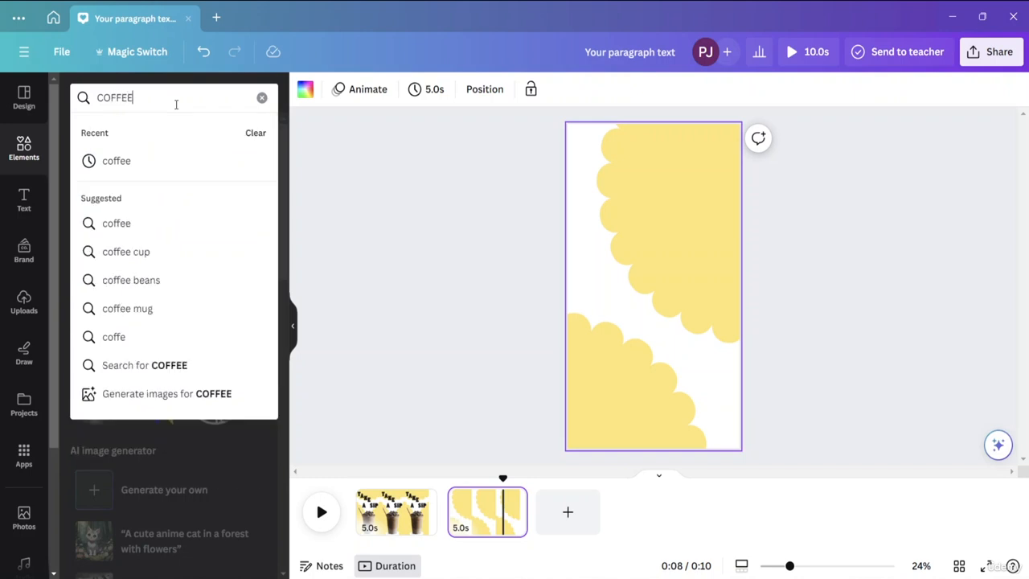
key(Return)
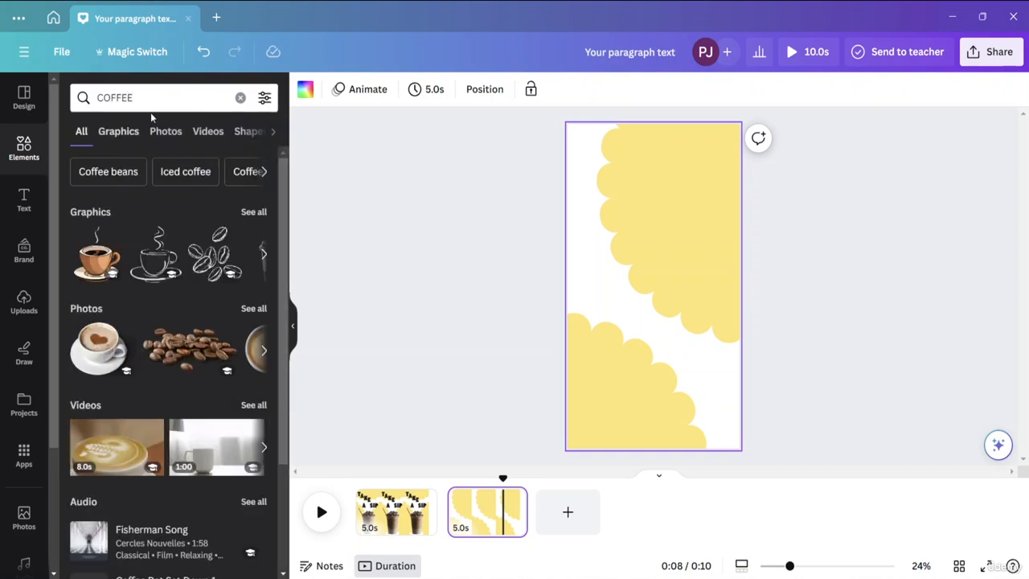
click(147, 100)
text(BEAN)
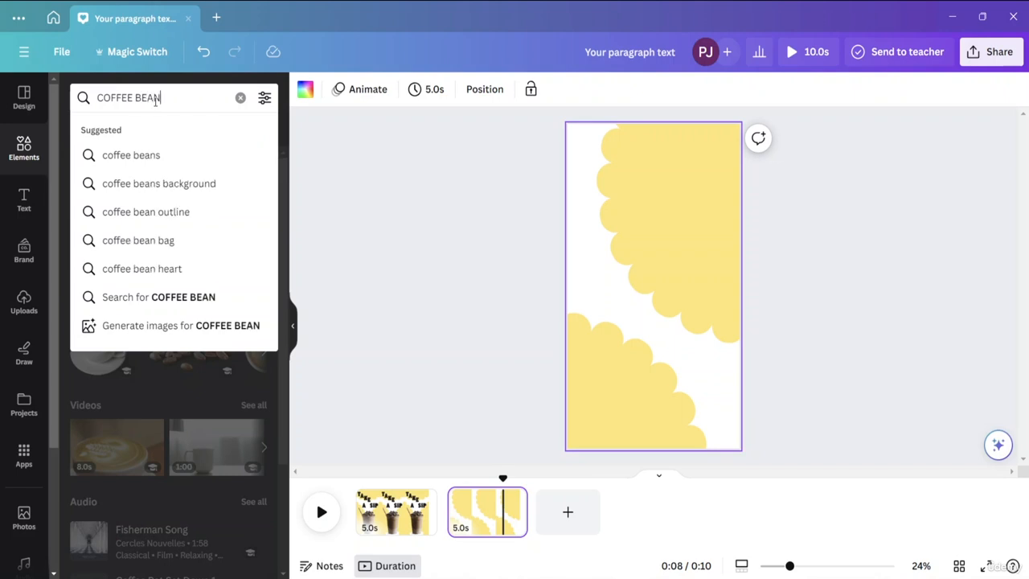
key(Return)
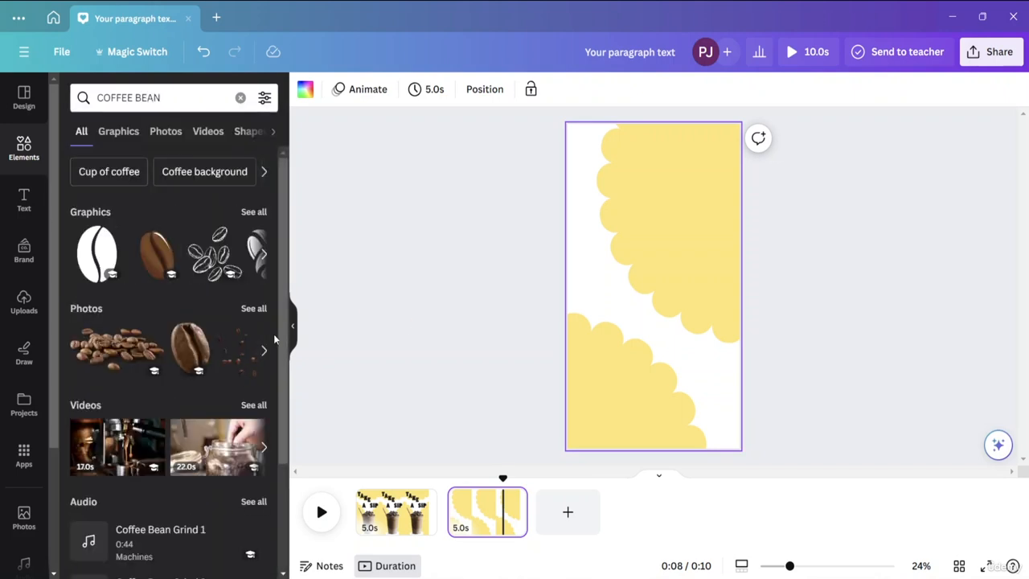
Add the 16-second video of dark coffee beans falling against a white background to the second page
scroll(262, 342, down, 1)
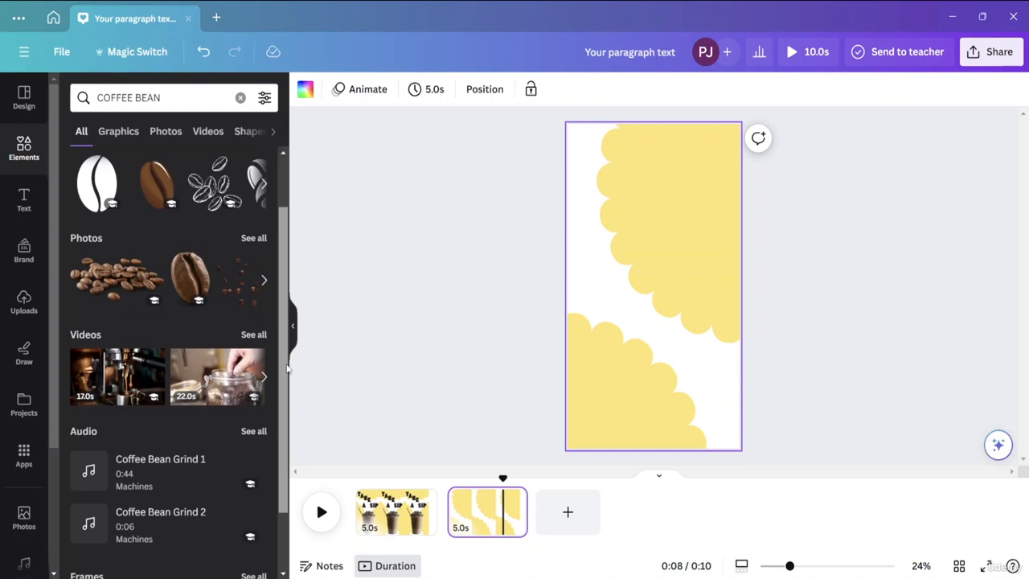
click(253, 333)
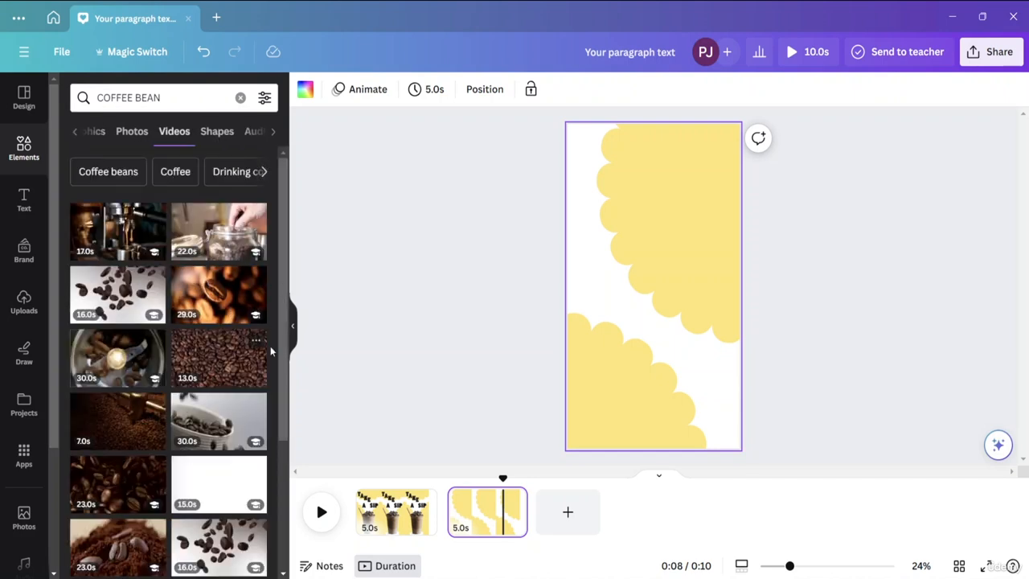
scroll(280, 331, down, 2)
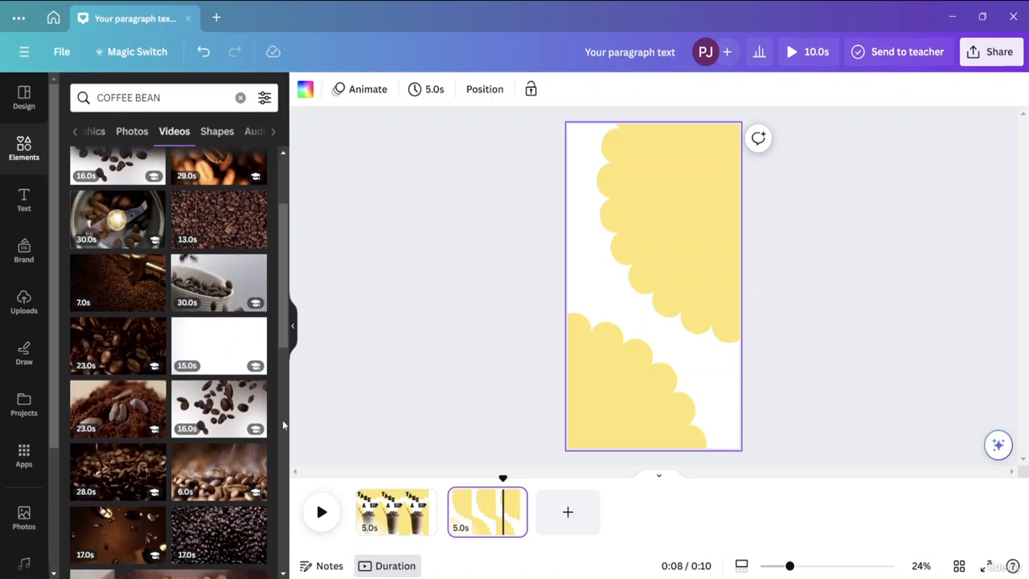
click(223, 404)
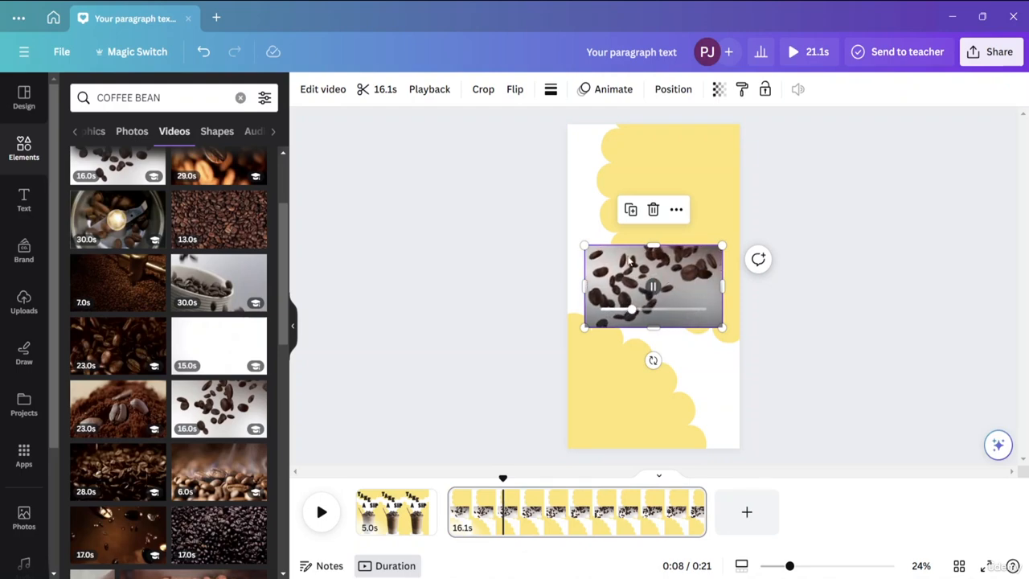
Remove the background of the coffee bean video
click(315, 95)
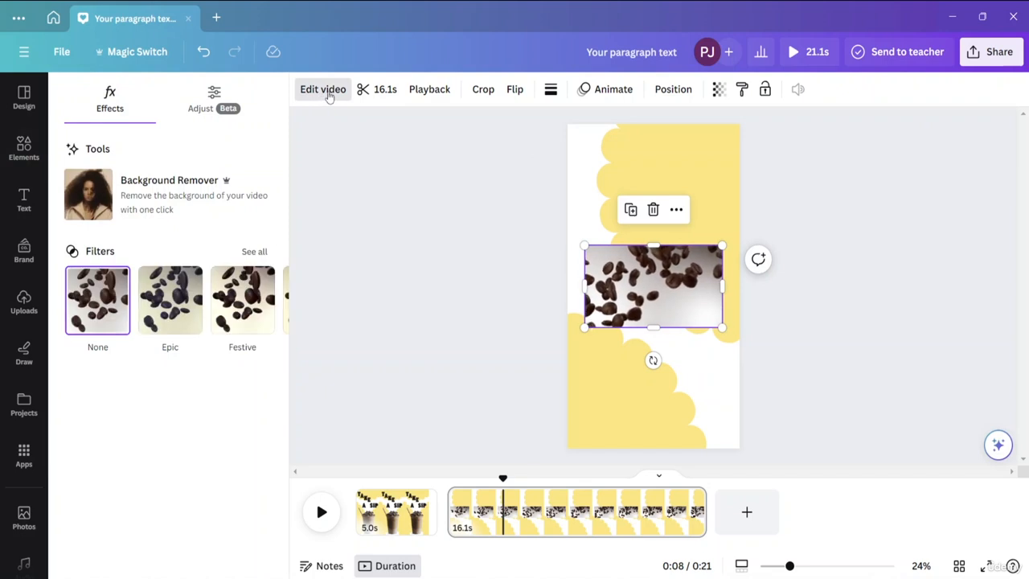
click(101, 193)
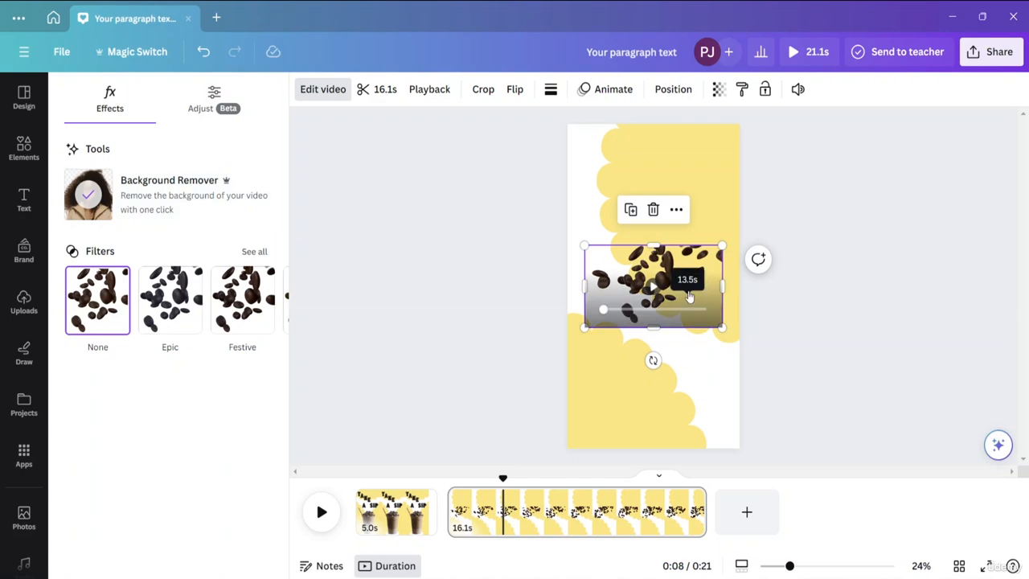
drag(704, 283, 655, 290)
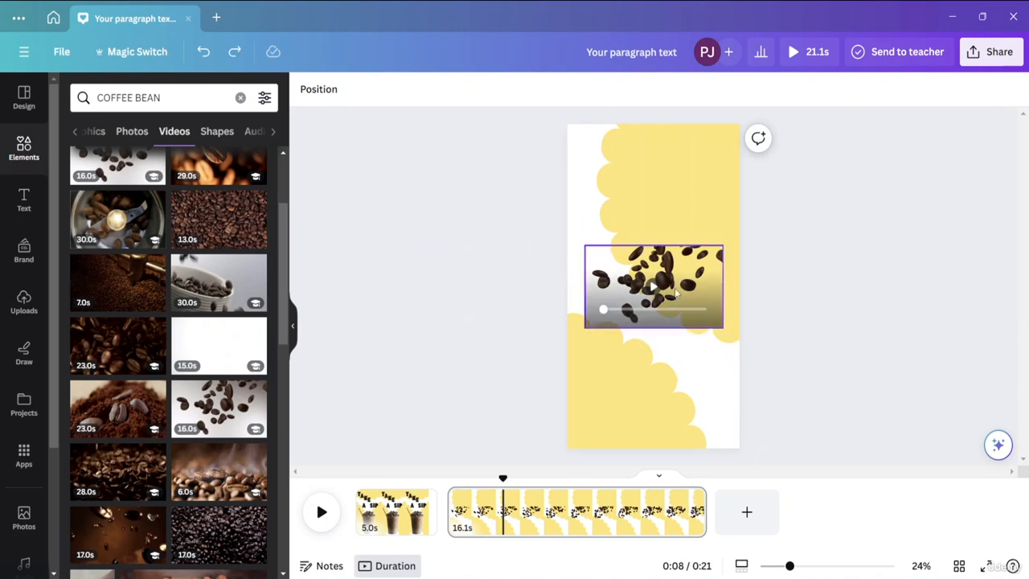
Enlarge the coffee bean video to more than twice its size and shift it past the page's left edge
drag(661, 282, 632, 309)
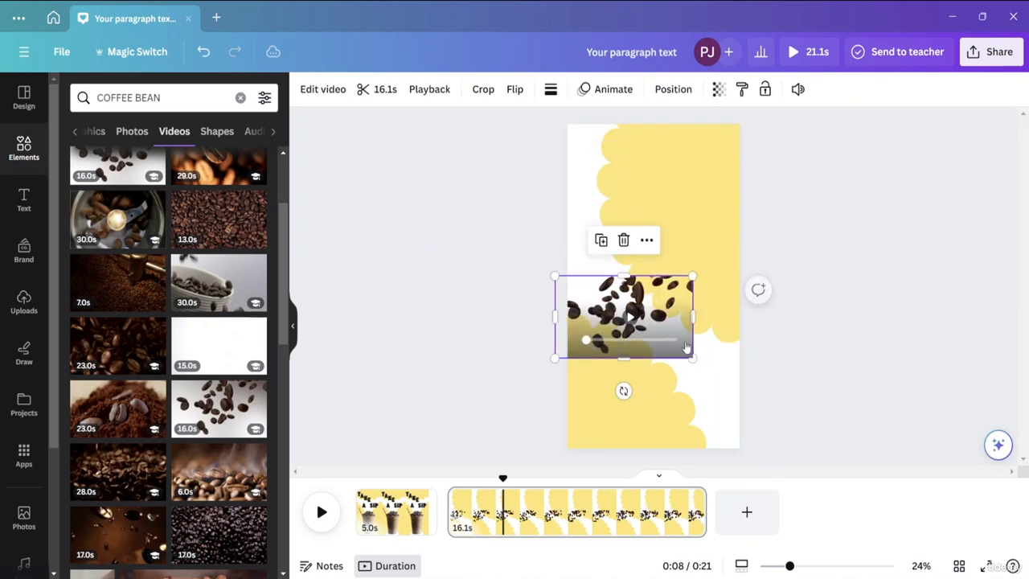
drag(693, 358, 864, 459)
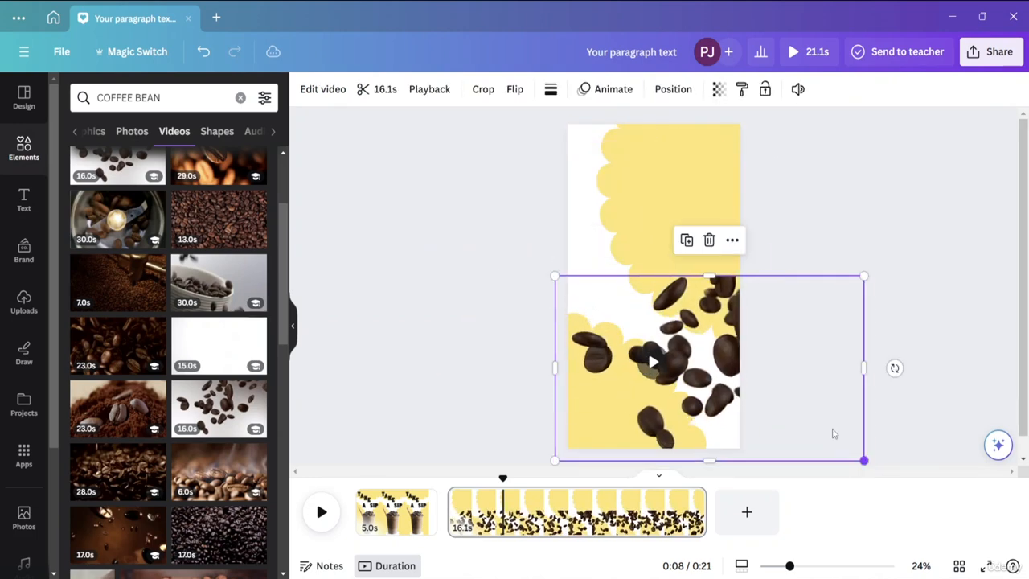
drag(710, 309, 590, 252)
click(572, 252)
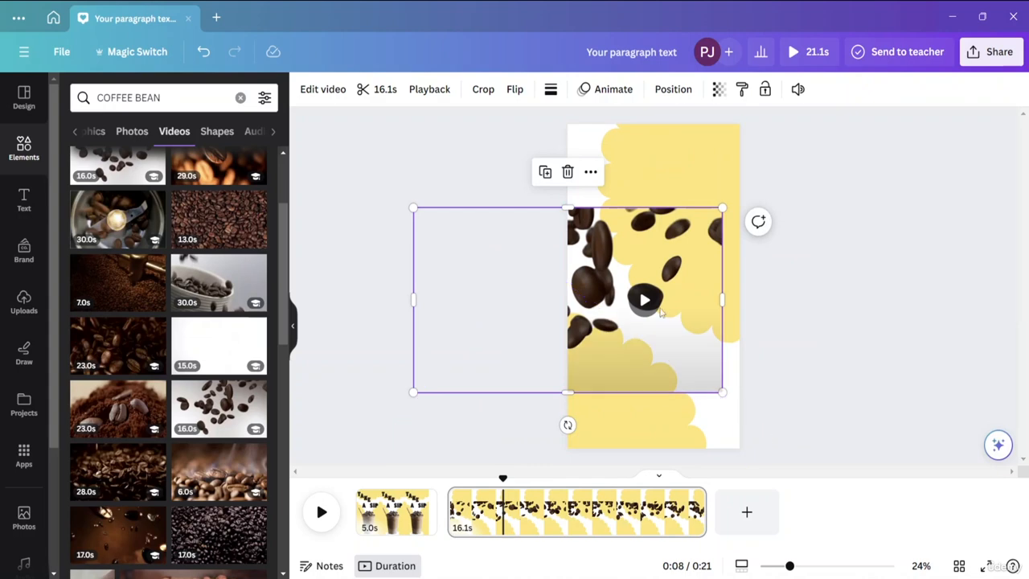
Try tilting the coffee bean video to a steep diagonal, and undo the last change made to it
drag(568, 425, 643, 354)
drag(616, 290, 796, 296)
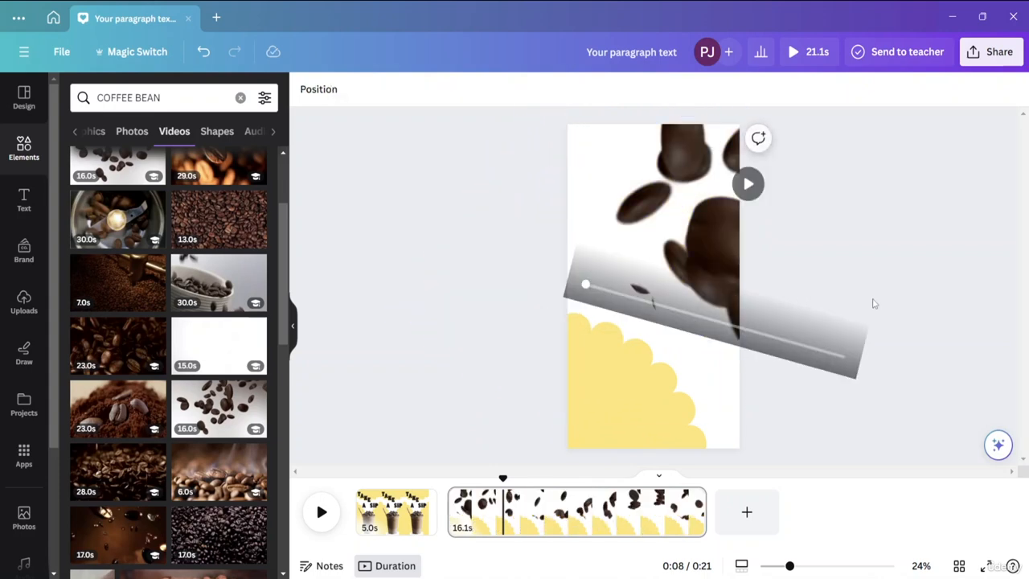
key(ctrl+z)
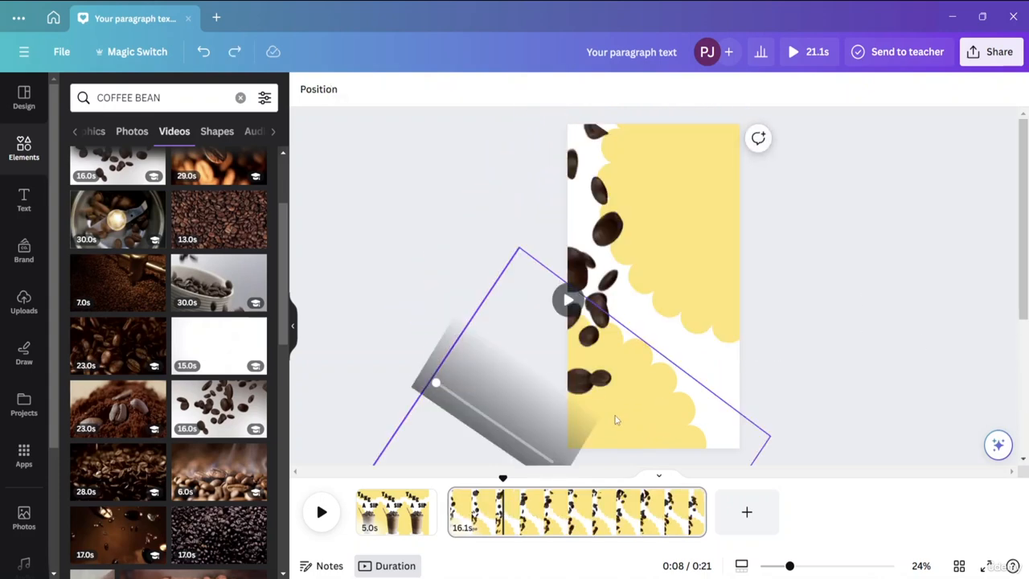
Move the lower yellow scalloped shape further down and left, partly off the second page
click(652, 432)
drag(652, 432, 631, 484)
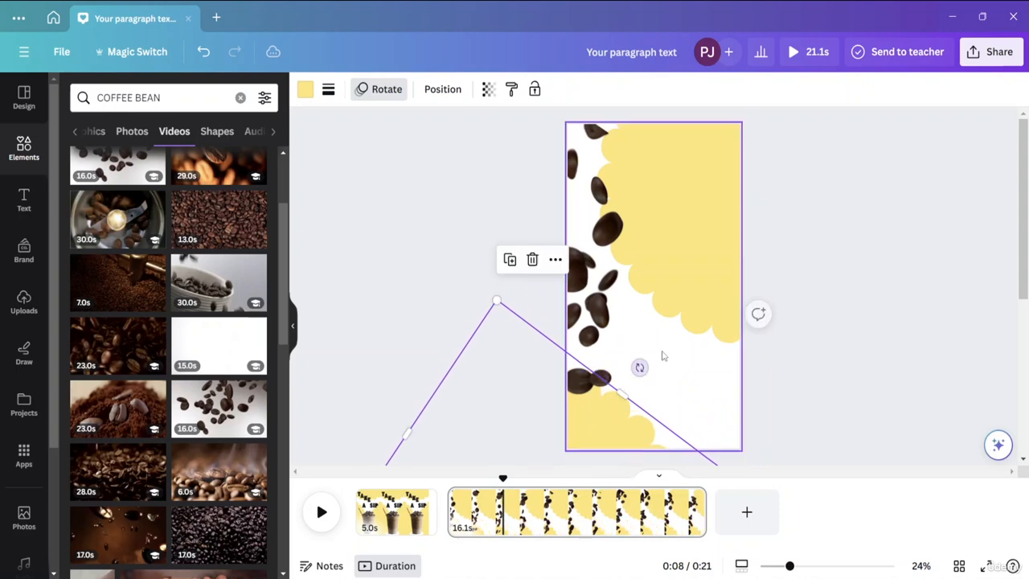
Move the tilted bean video up and extend its lower right edge so enlarged beans cover most of the page
click(597, 249)
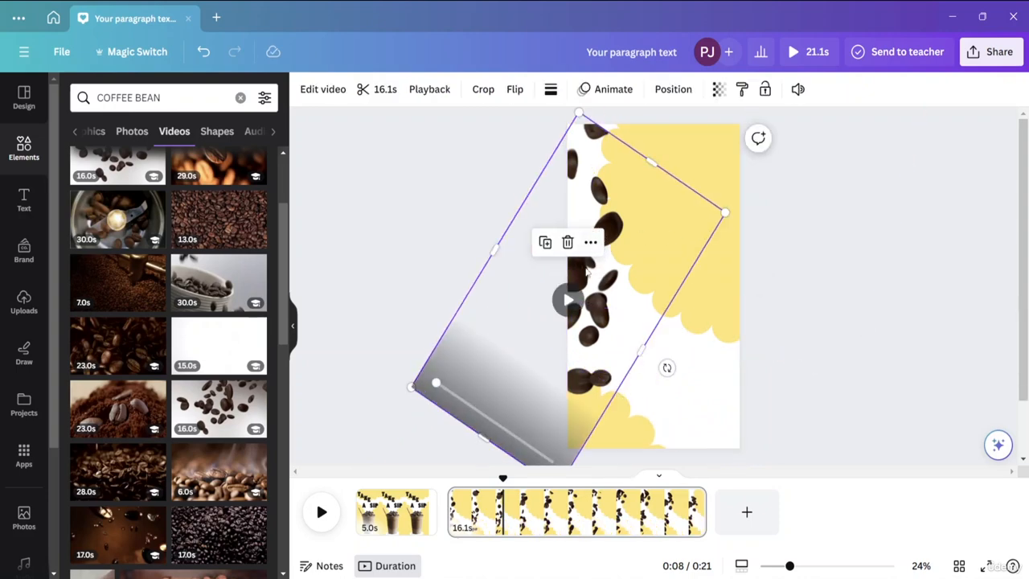
drag(585, 270, 584, 221)
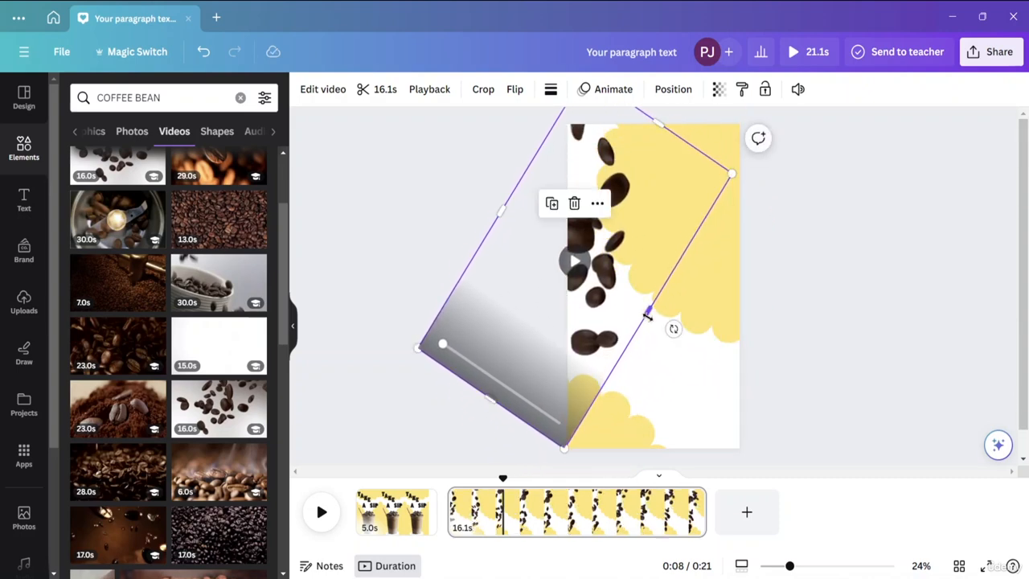
drag(647, 312, 754, 398)
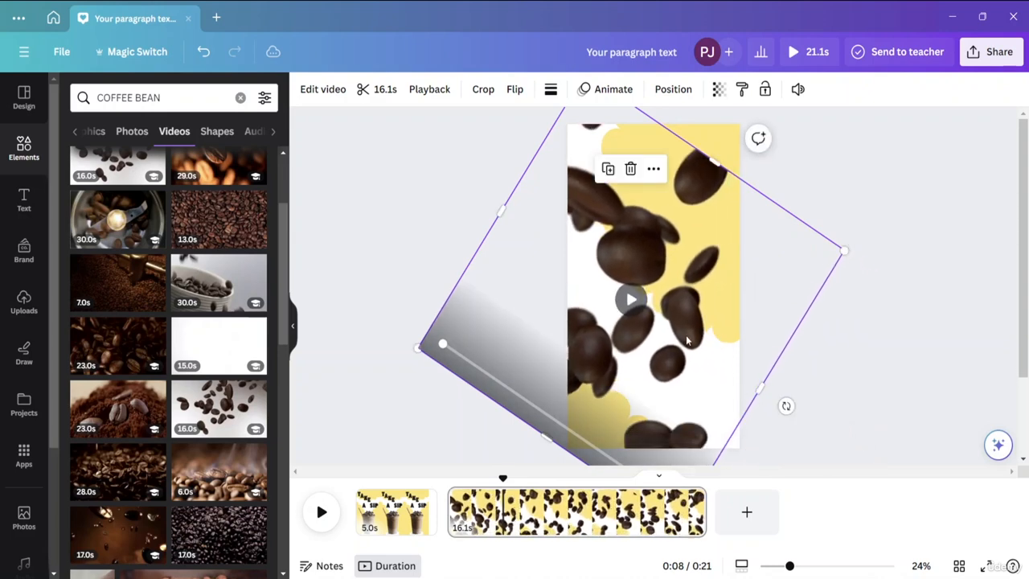
click(969, 267)
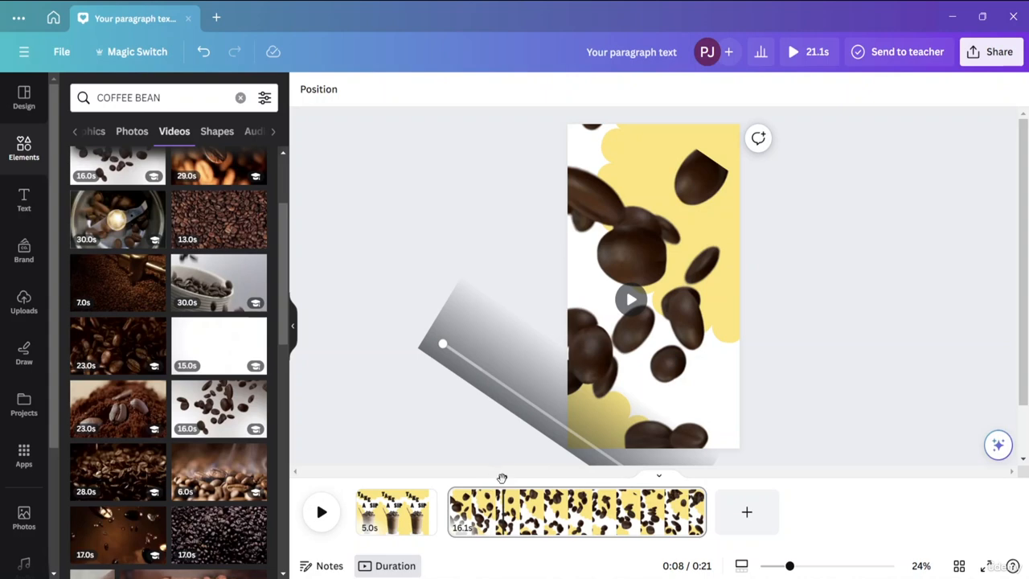
Shorten the second page's duration to 4.4 seconds
drag(502, 478, 426, 478)
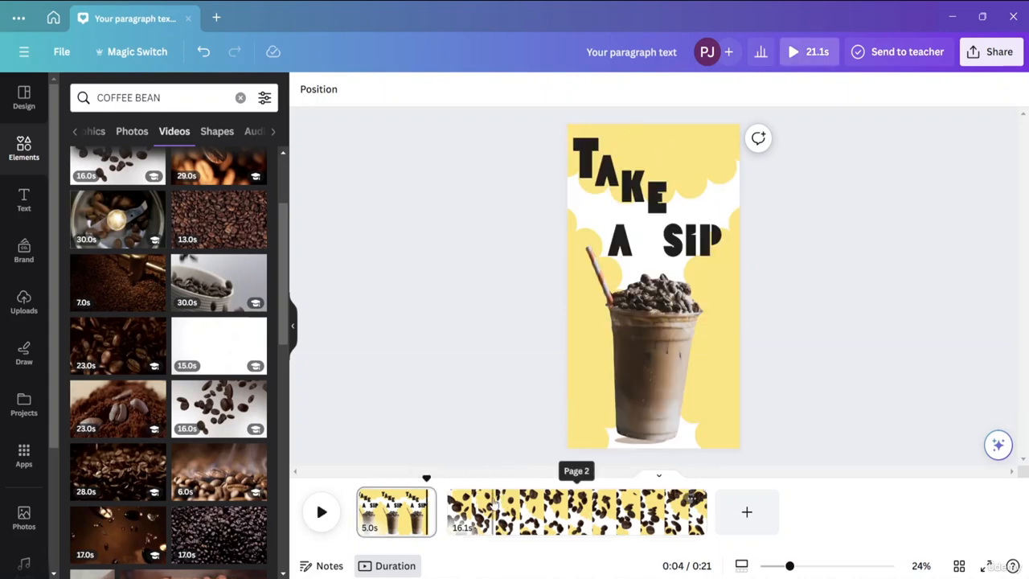
click(693, 515)
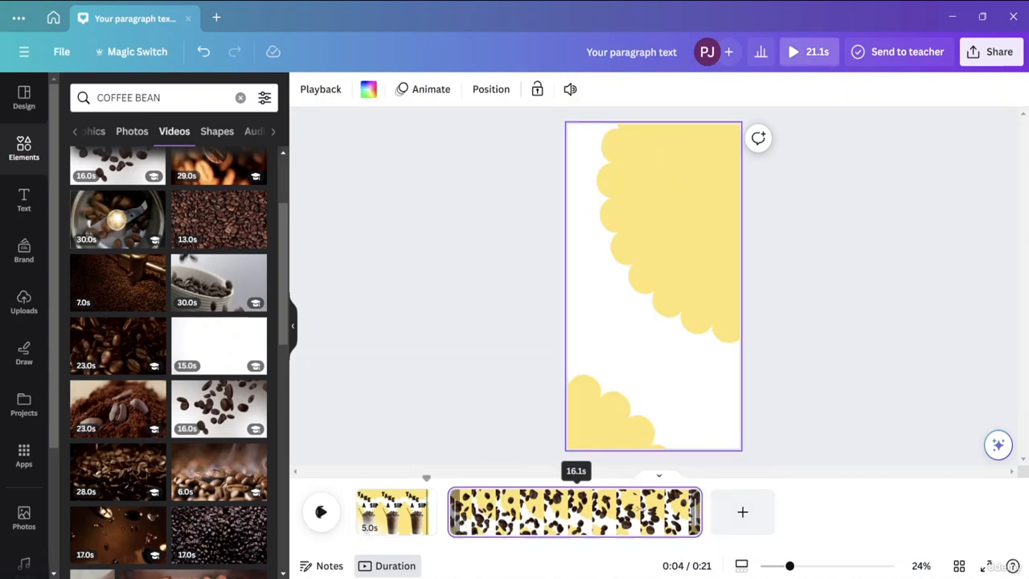
drag(699, 512, 522, 507)
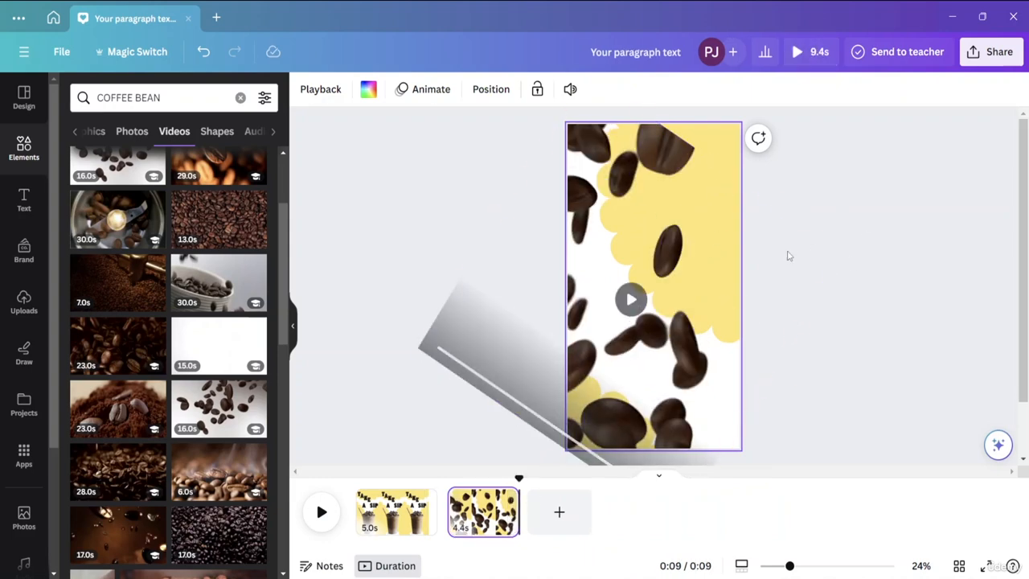
Rotate the bean video back upright and extend its upper edge to the top of the page
click(733, 294)
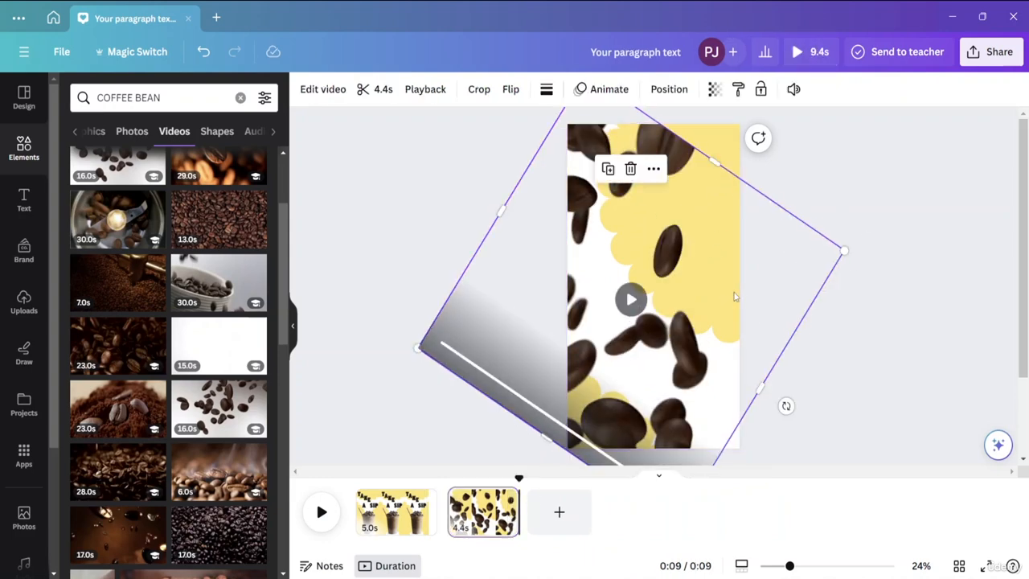
click(855, 241)
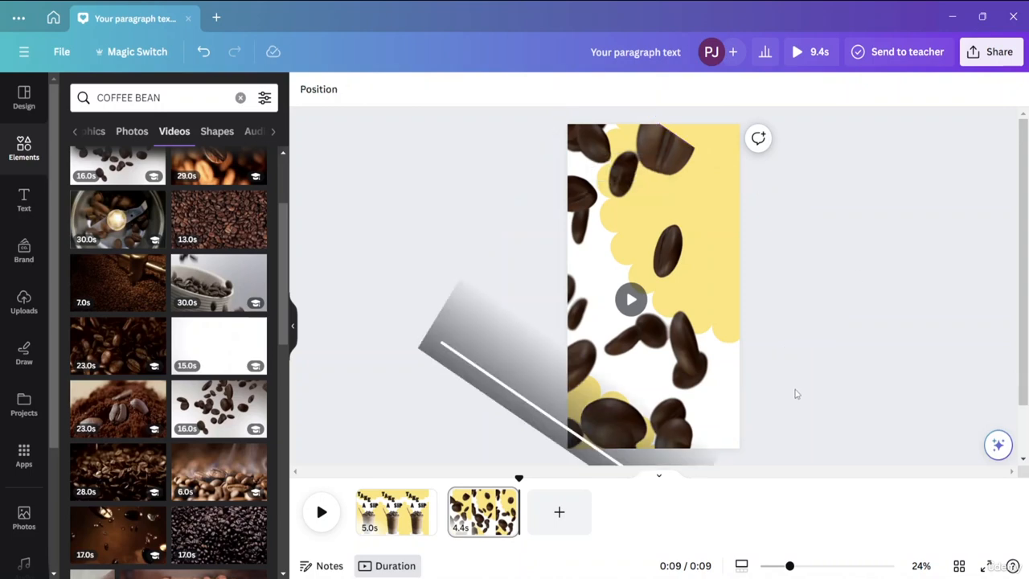
click(713, 326)
drag(787, 406, 778, 297)
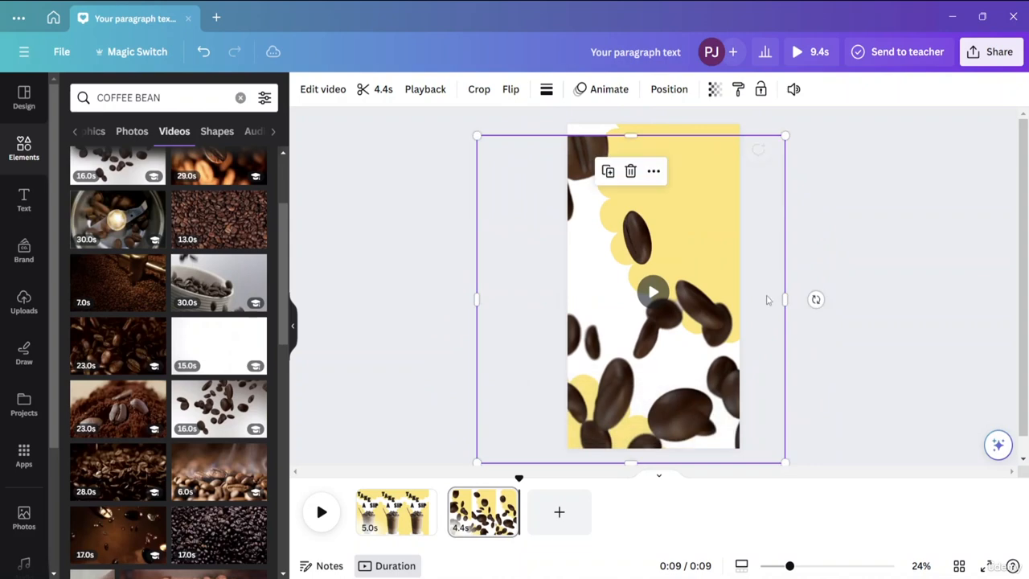
drag(626, 134, 627, 124)
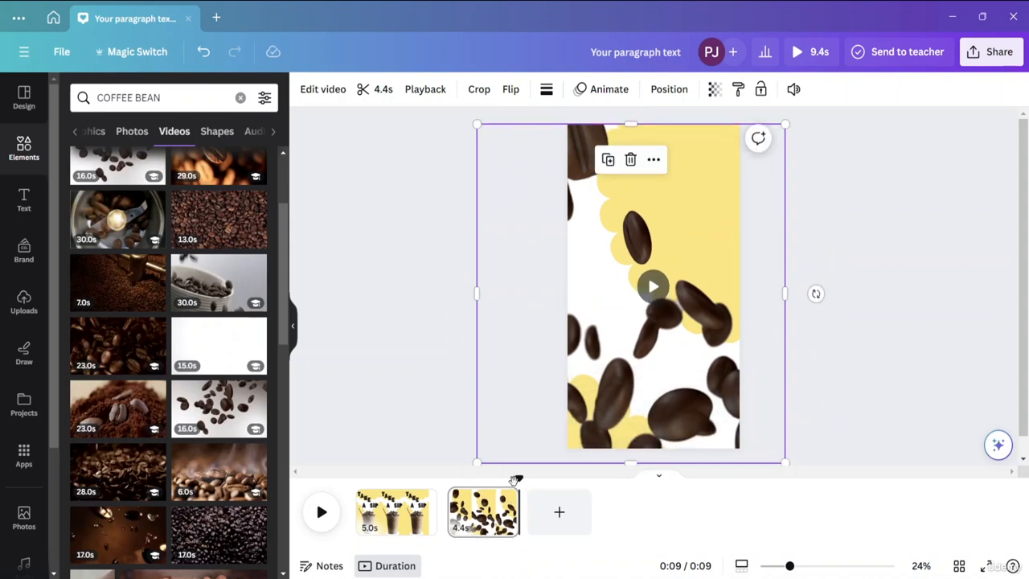
Play the video from late in the first page through the coffee bean page to check the transition
drag(517, 480, 419, 476)
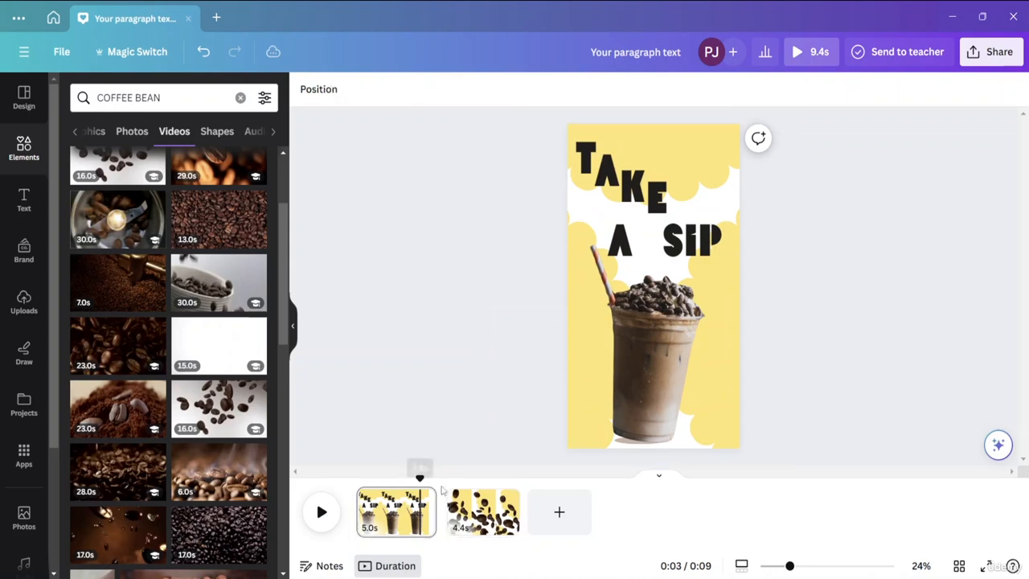
key(space)
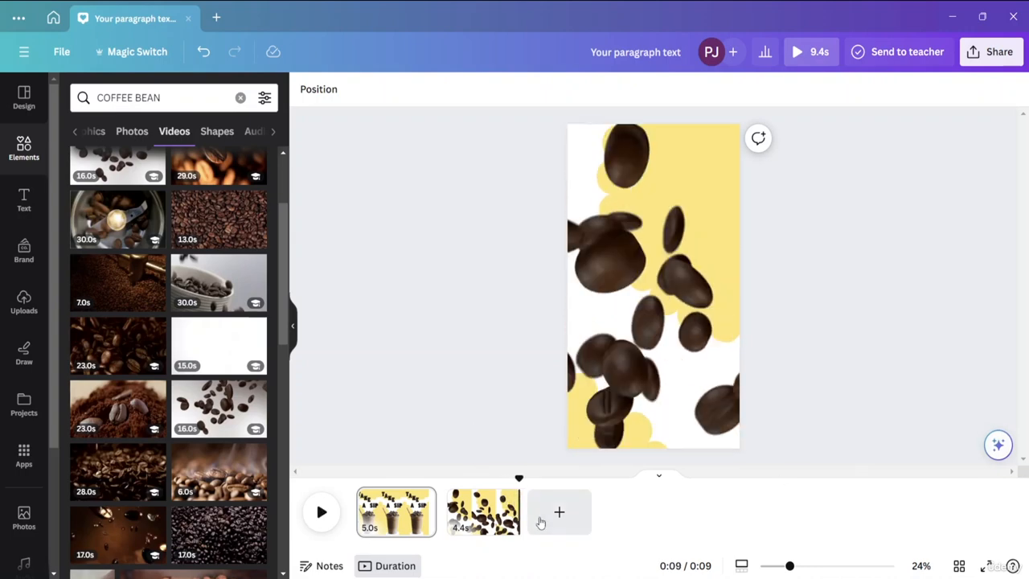
Extend the second page's duration to 5.0 seconds and play from late in the first page to check the transition
drag(518, 512, 529, 512)
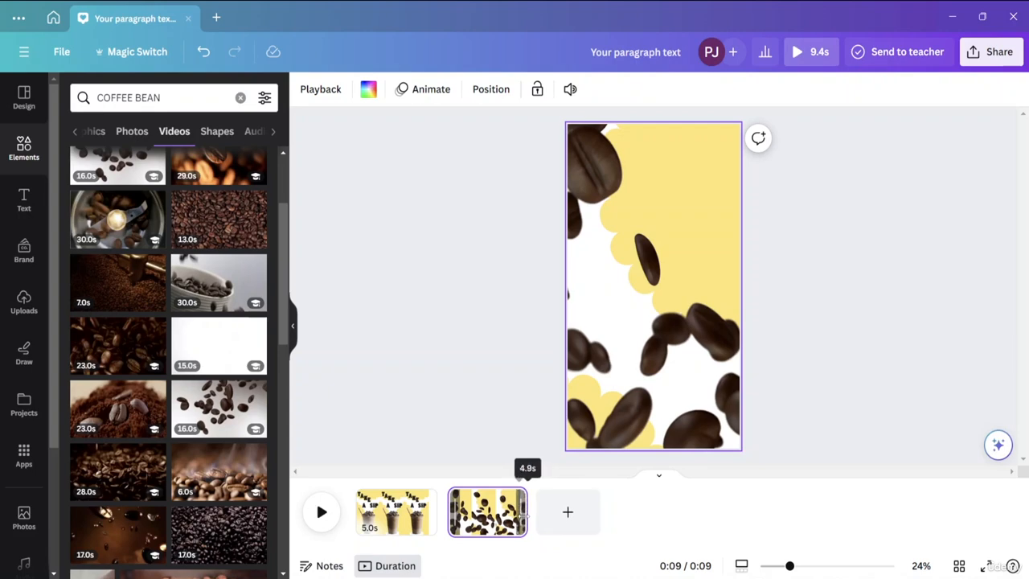
drag(524, 516, 528, 516)
click(827, 422)
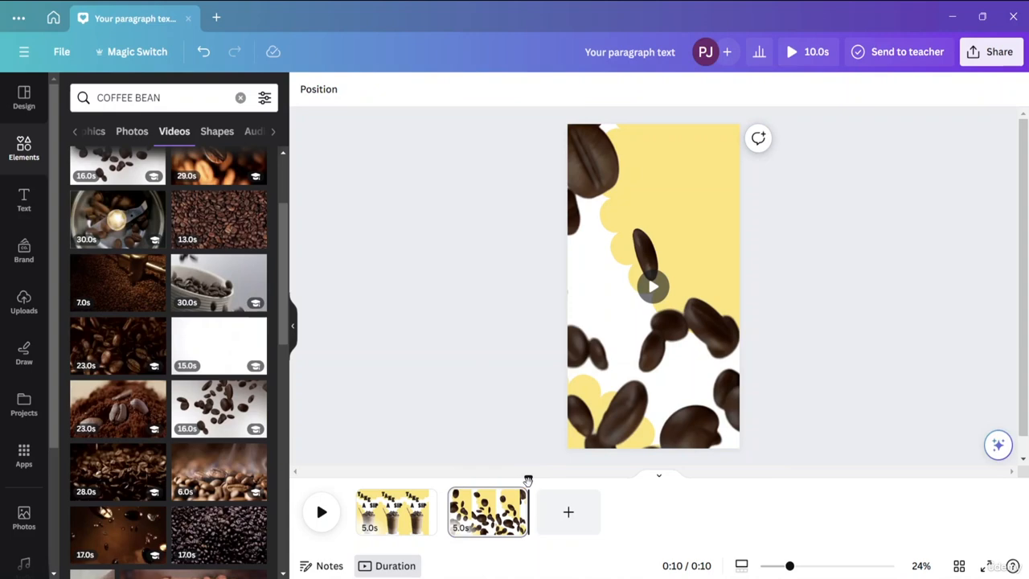
drag(529, 480, 420, 480)
key(space)
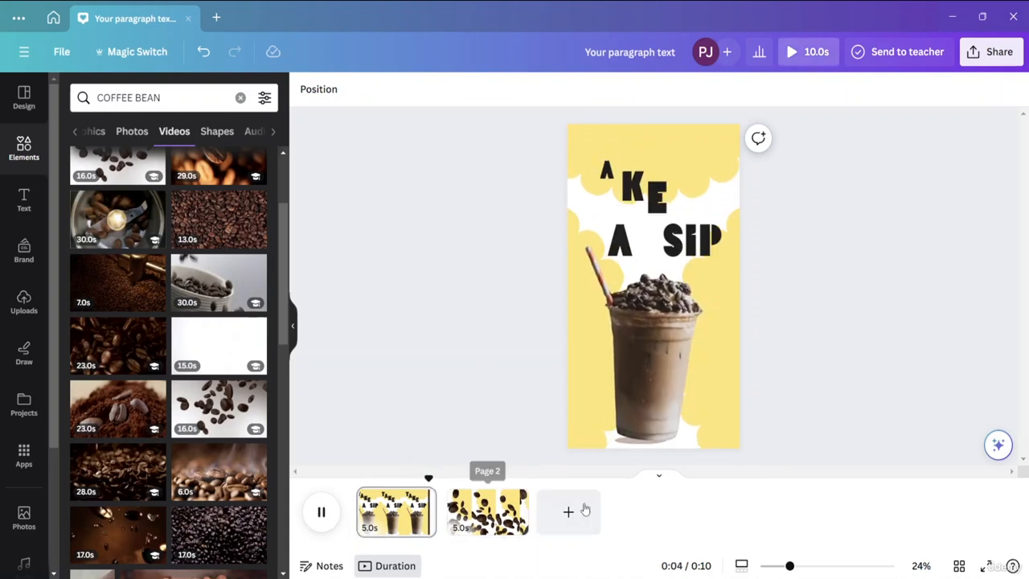
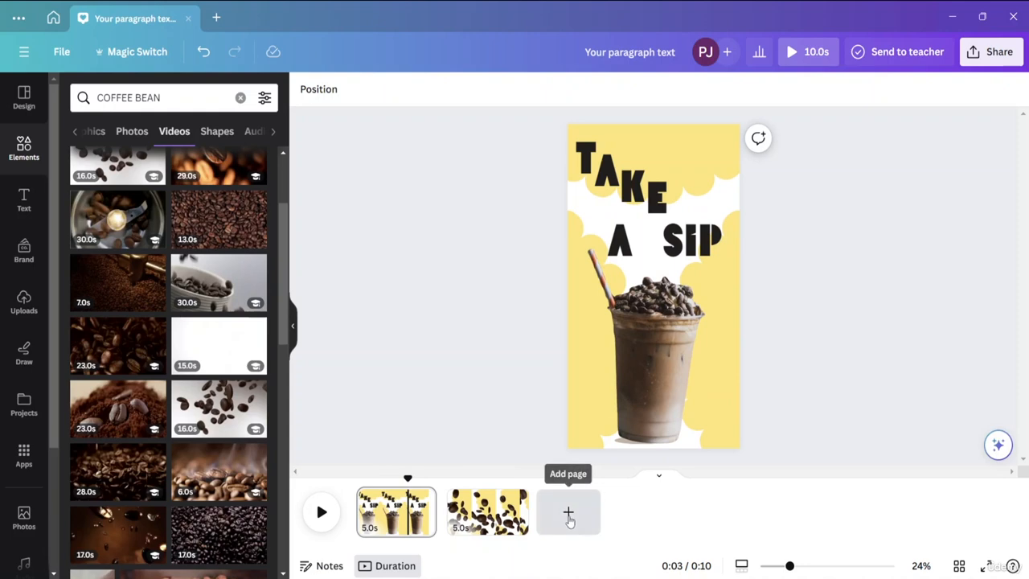
Add a blank third page and paste a copy of the first page's upper yellow scalloped frame onto it
click(569, 514)
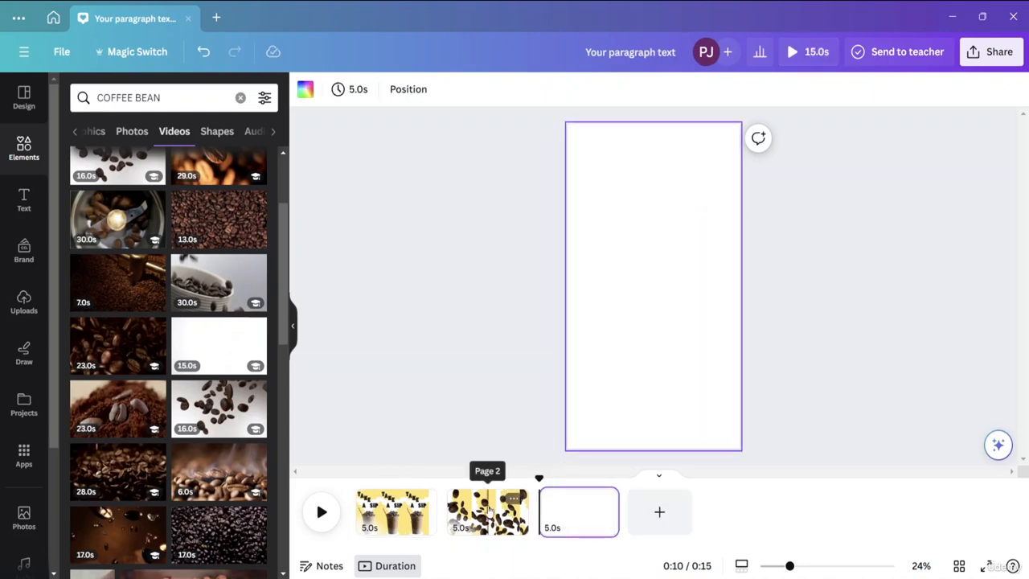
click(407, 524)
click(583, 395)
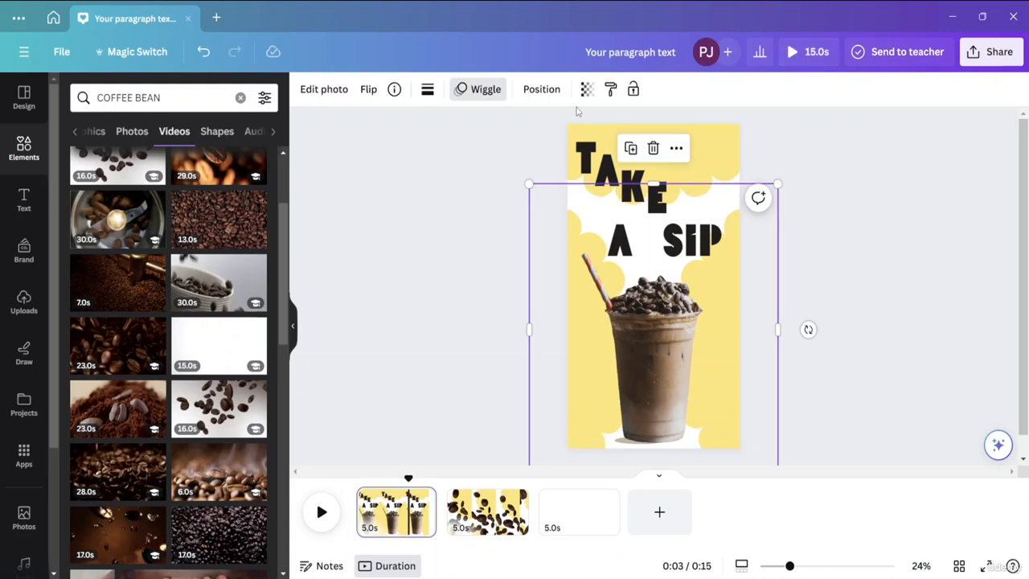
click(608, 135)
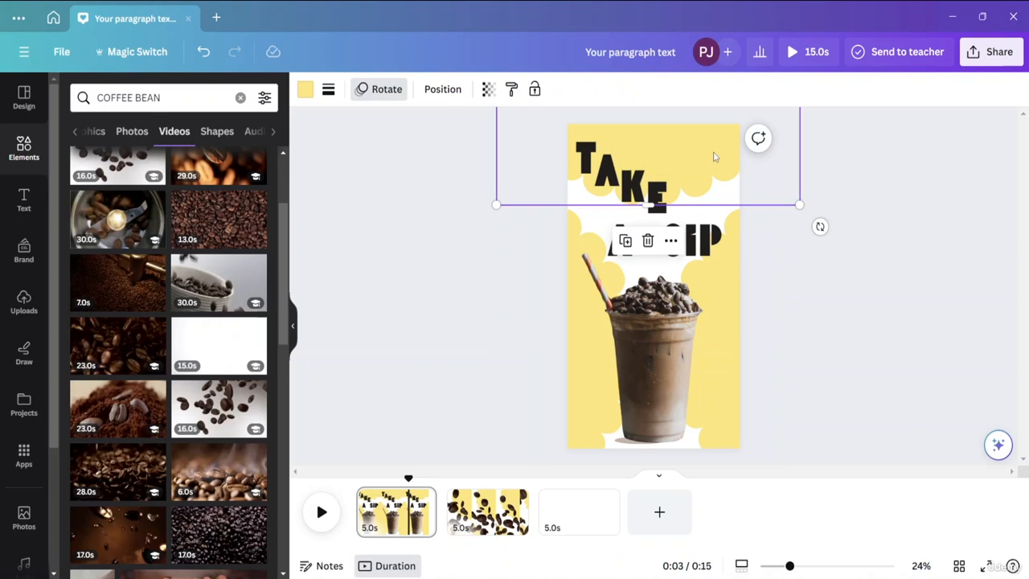
click(583, 512)
key(ctrl+v)
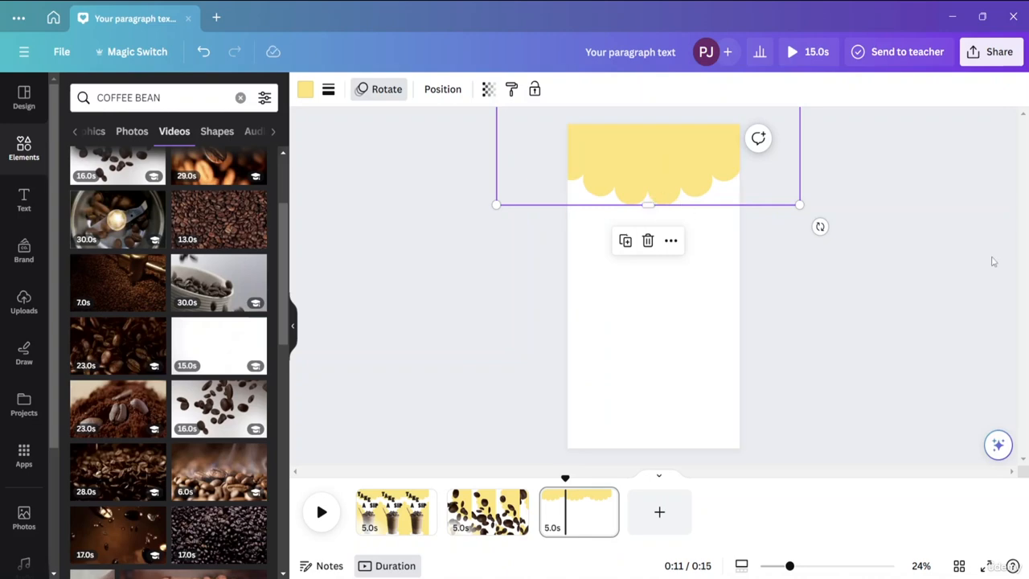
Lower the scalloped frame on the third page and place an upside-down duplicate along the page's lower edge, checking the rotation
drag(639, 157, 644, 193)
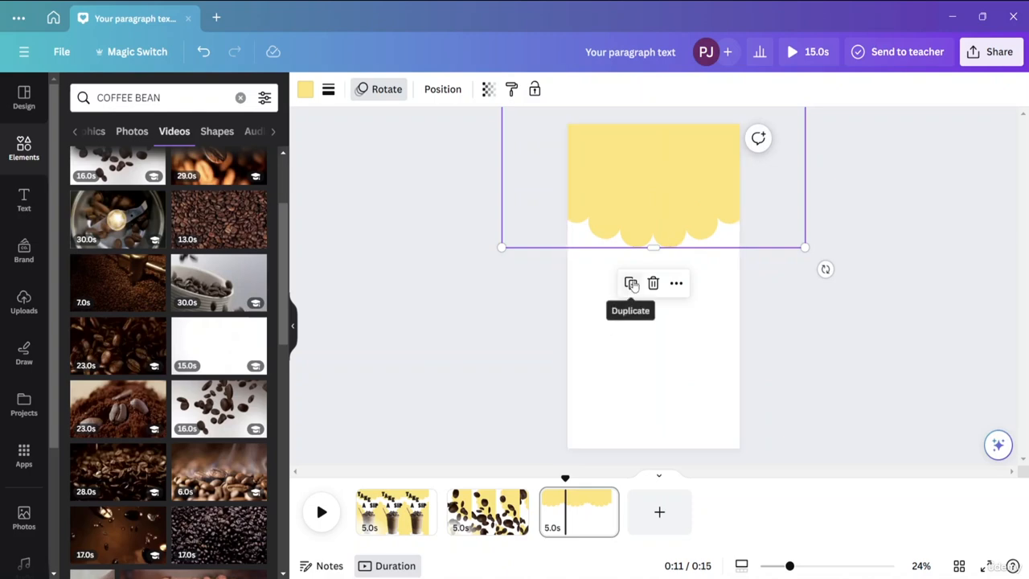
click(630, 283)
drag(677, 197, 665, 361)
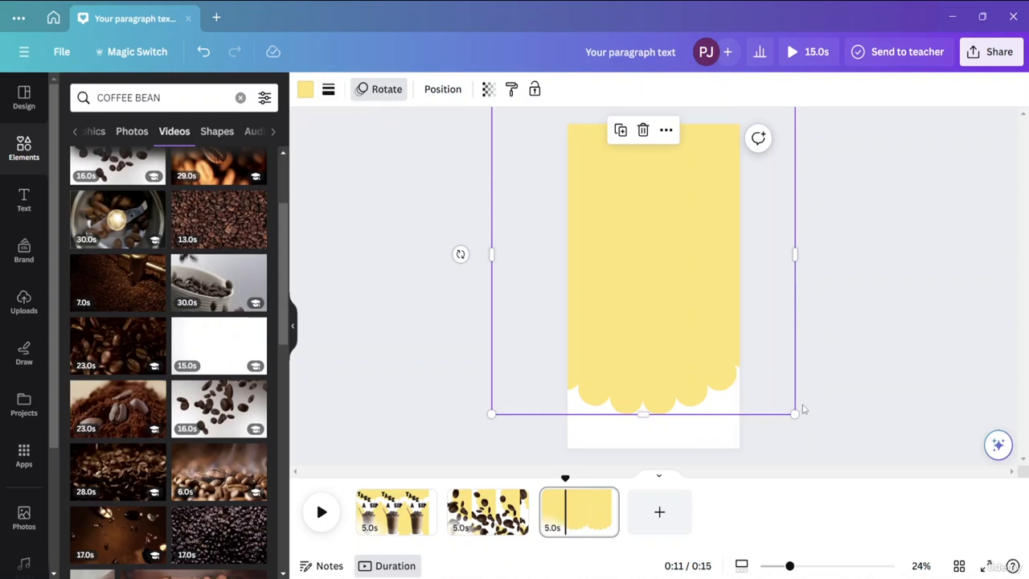
drag(648, 217, 657, 454)
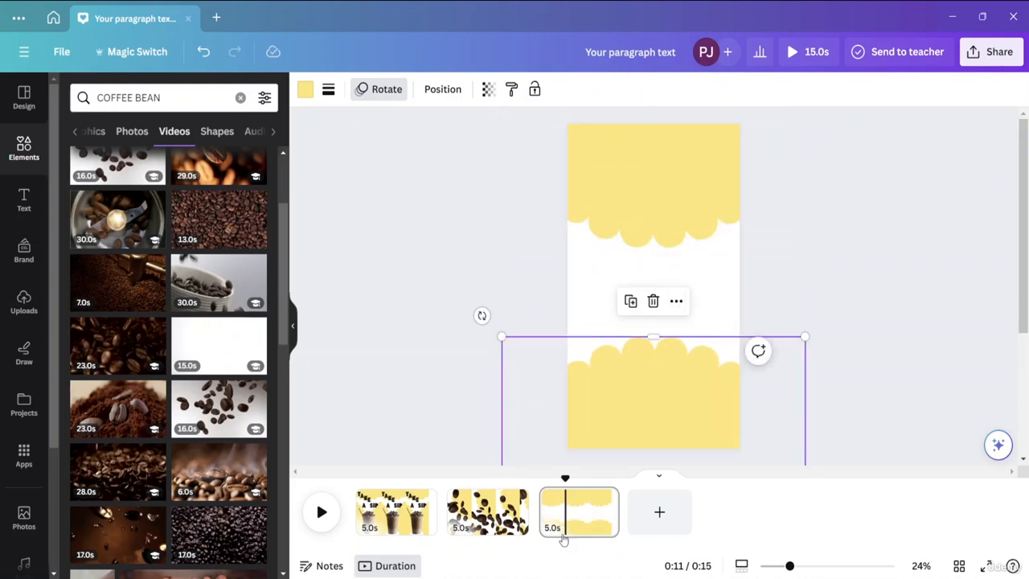
drag(565, 479, 609, 496)
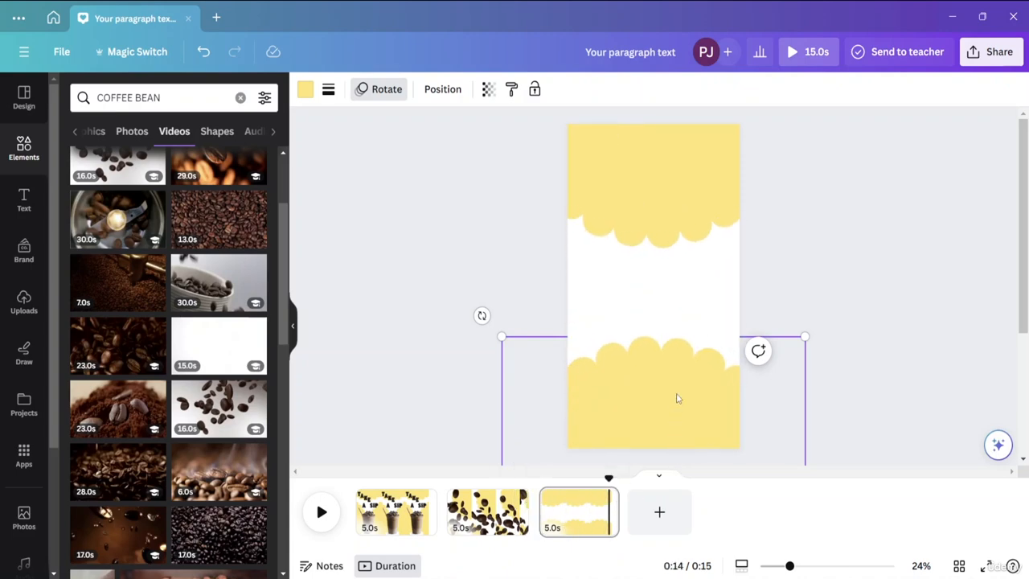
Search the elements for "sipping coffee" and show all matching videos
click(237, 99)
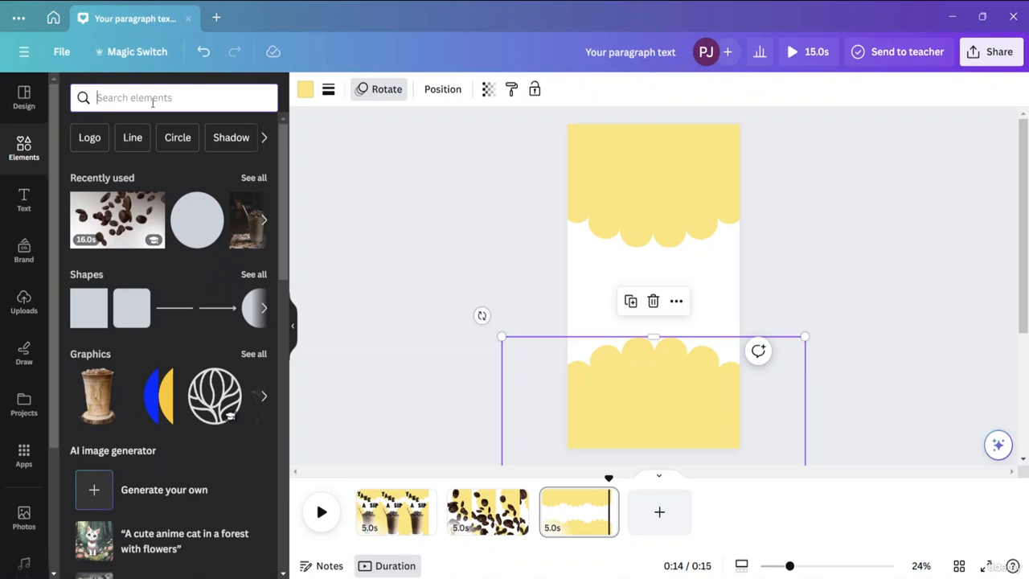
text(sipping )
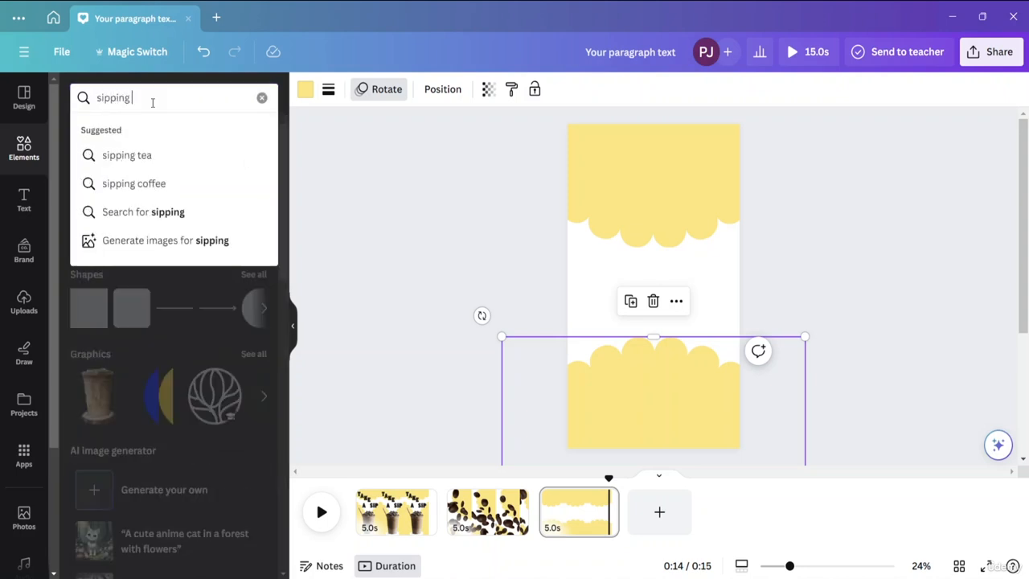
text(coffee)
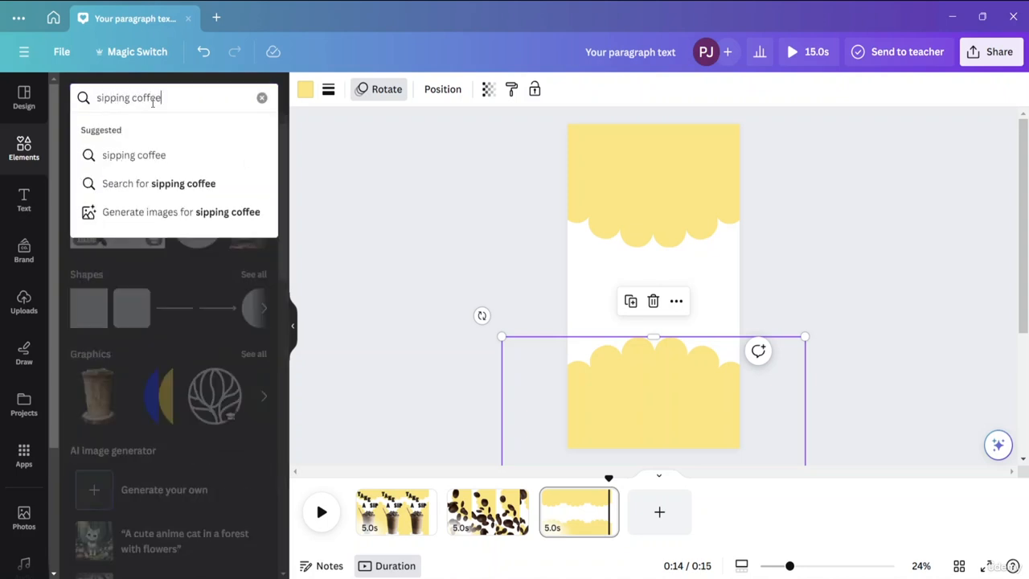
key(Return)
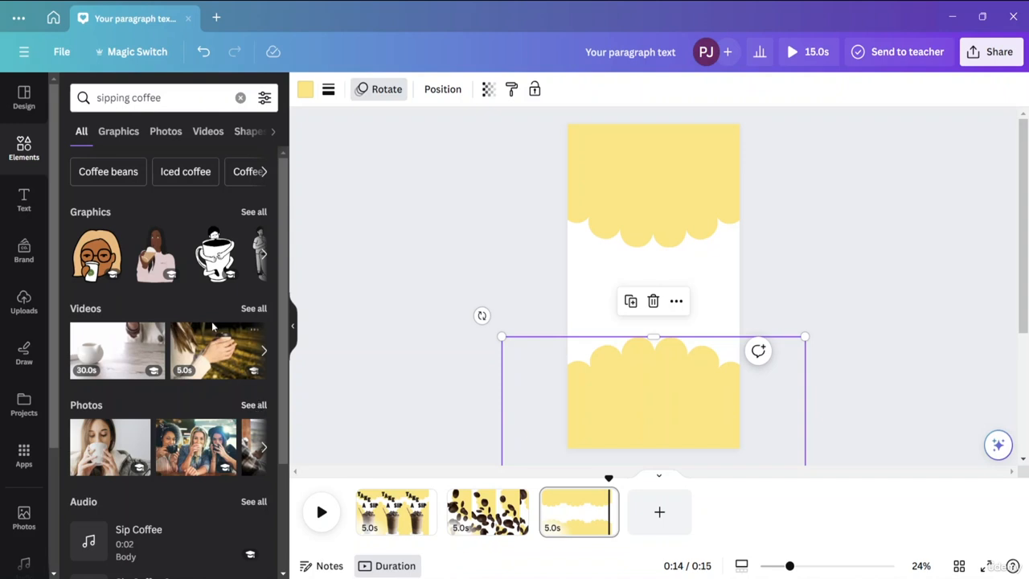
click(261, 310)
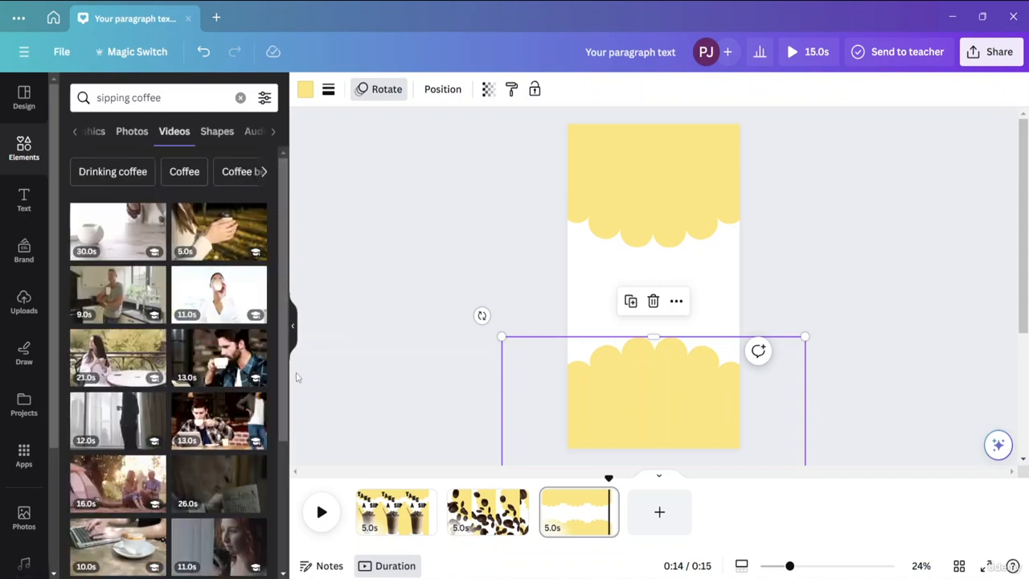
Insert the 14-second clip of the woman in a red jacket holding a coffee cup and remove its background
scroll(294, 374, down, 5)
scroll(299, 494, down, 3)
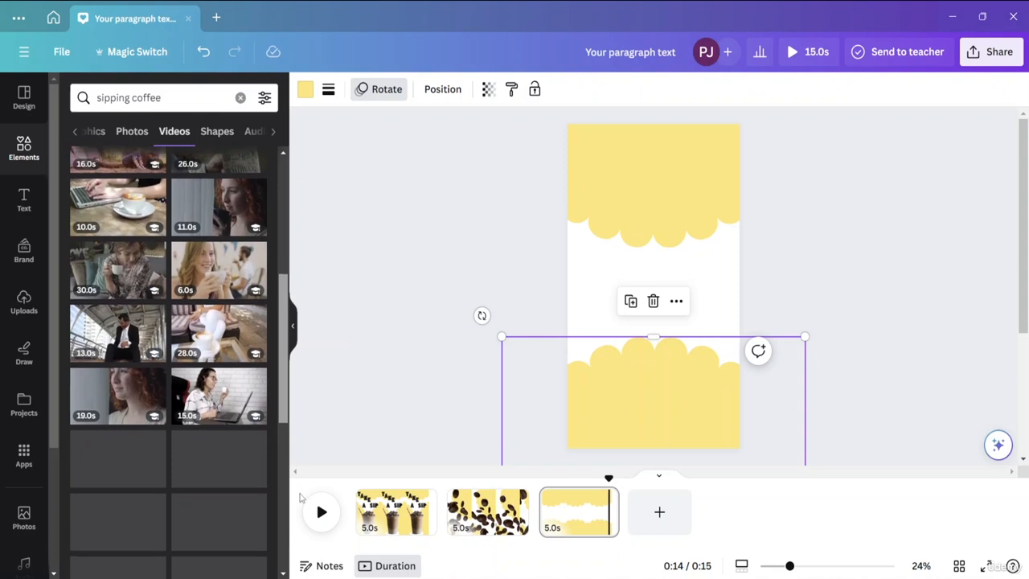
scroll(169, 358, down, 3)
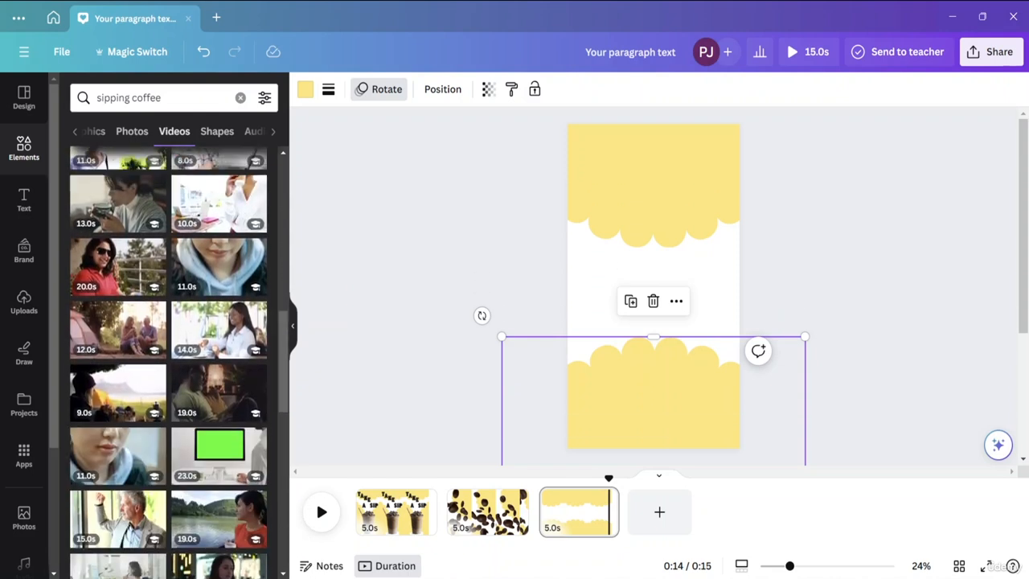
scroll(298, 443, down, 5)
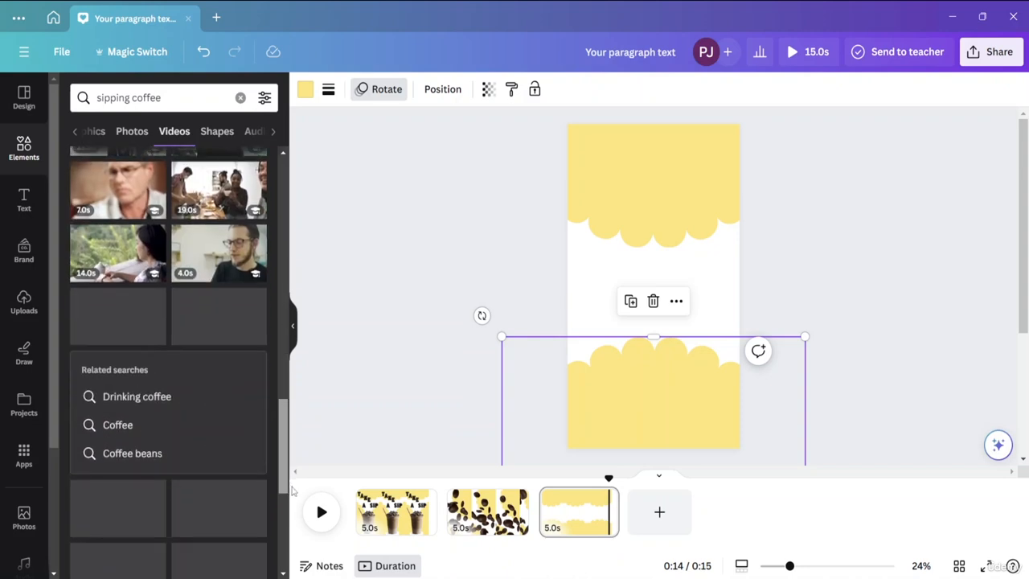
scroll(293, 490, down, 10)
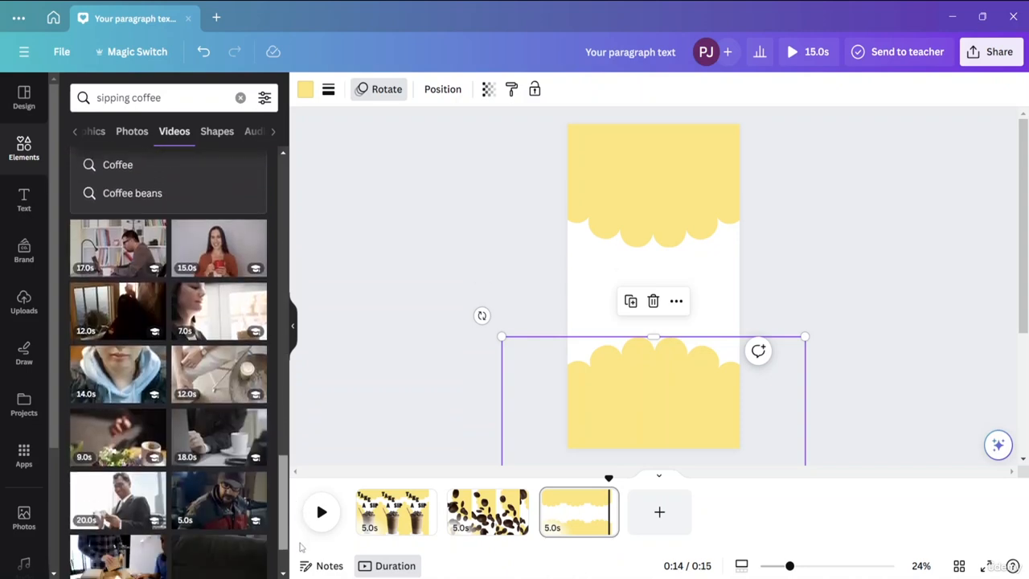
scroll(303, 562, down, 5)
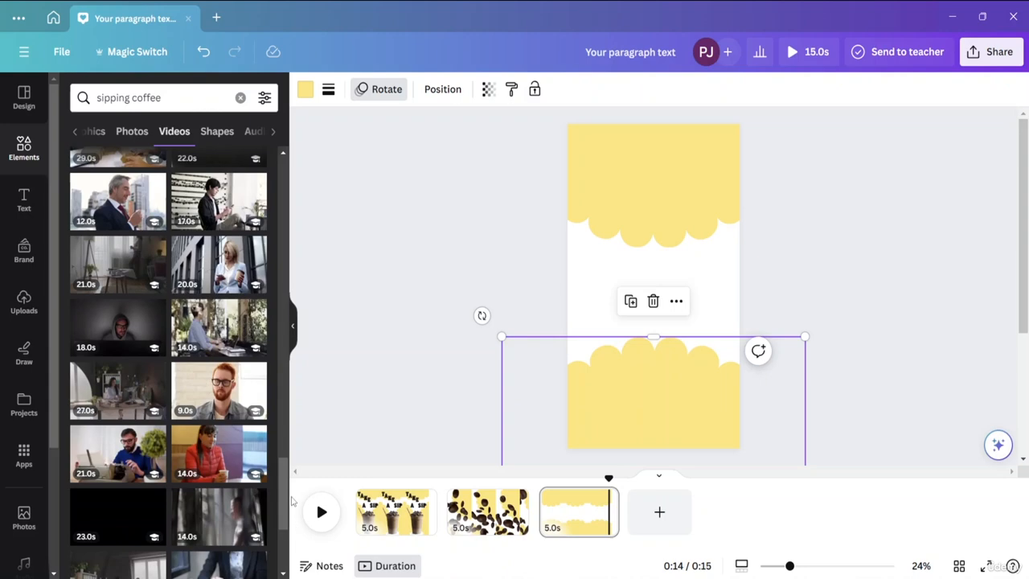
scroll(285, 491, down, 2)
click(217, 388)
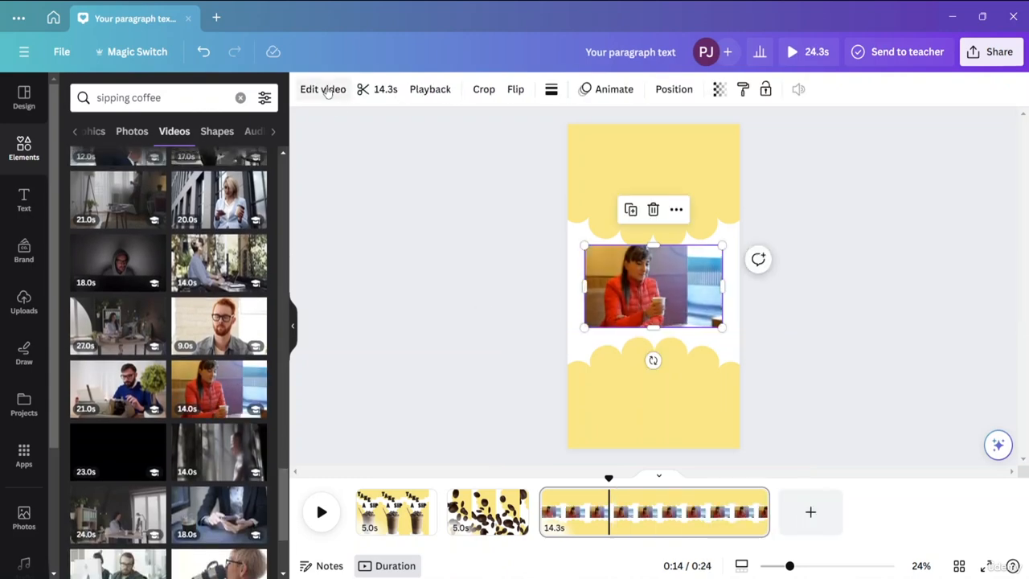
click(326, 90)
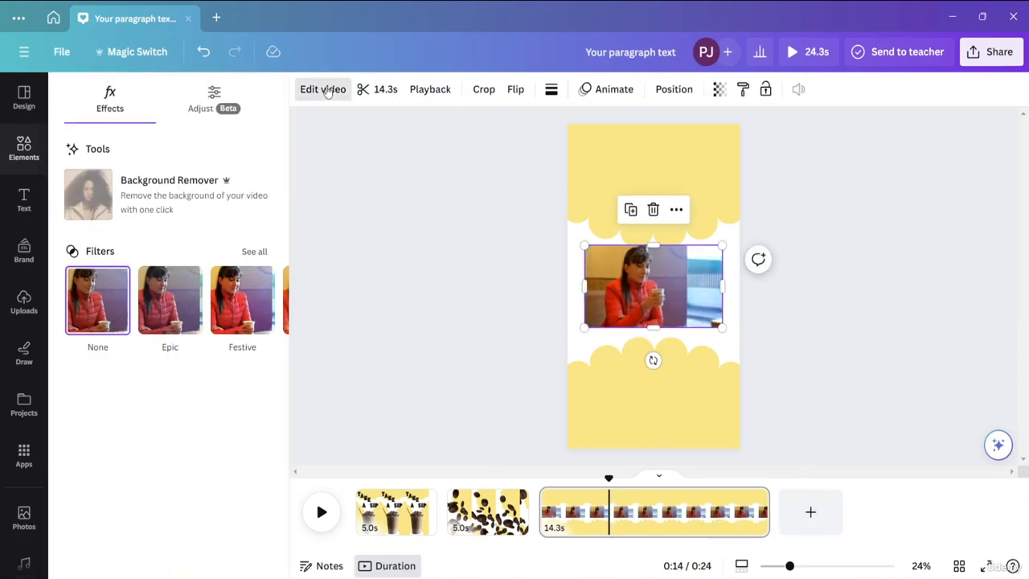
click(91, 191)
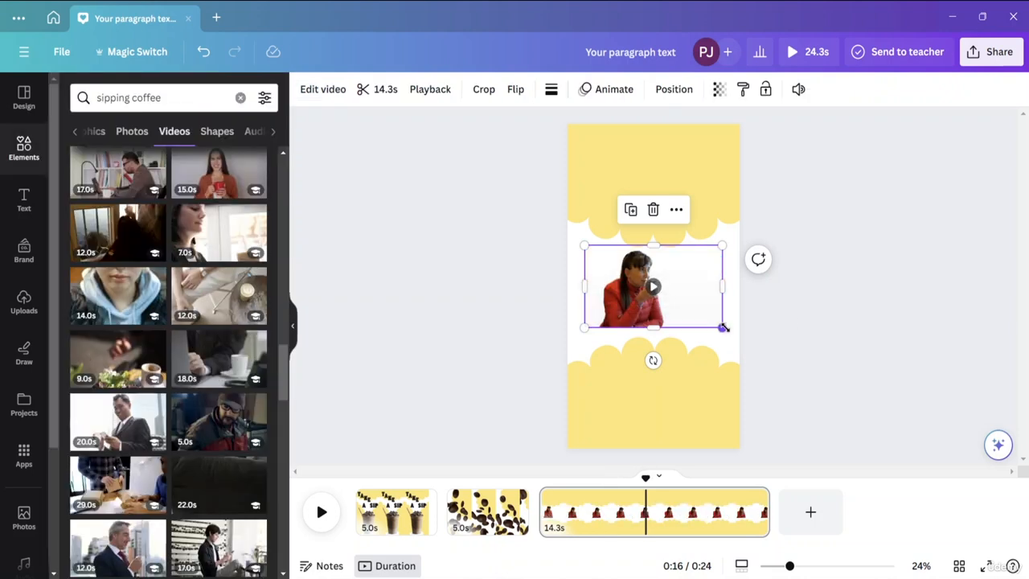
Enlarge the cut-out woman video to span the page width and move it up between the two scalloped frames
drag(722, 328, 865, 412)
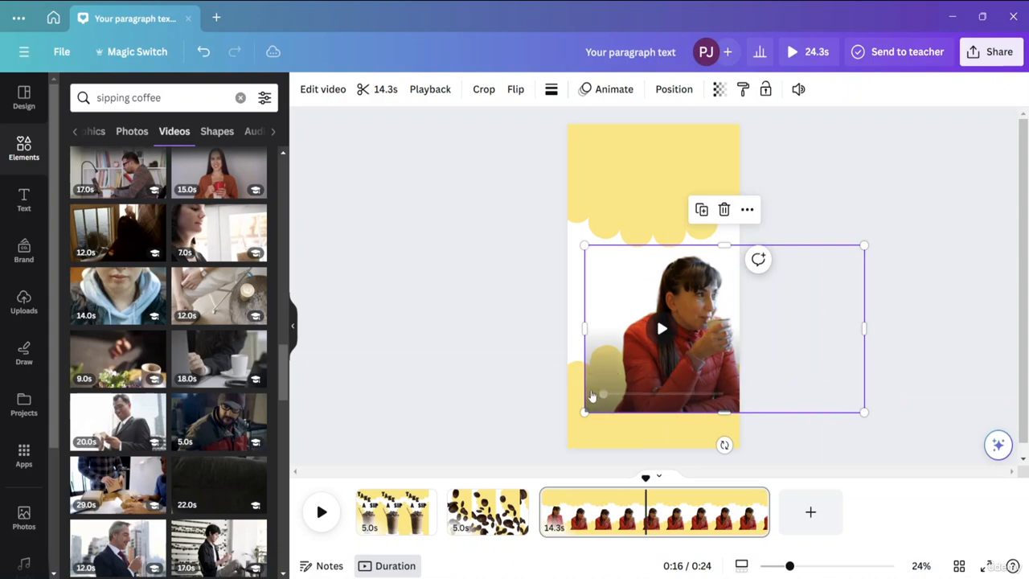
drag(583, 412, 524, 448)
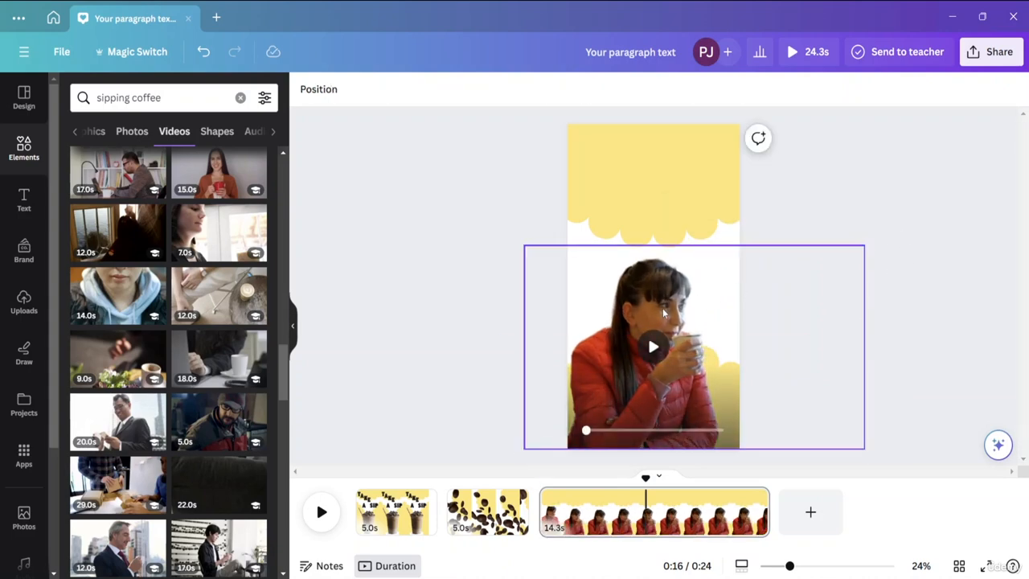
drag(663, 307, 673, 252)
Send the woman video to the back, behind both scalloped frames
click(685, 354)
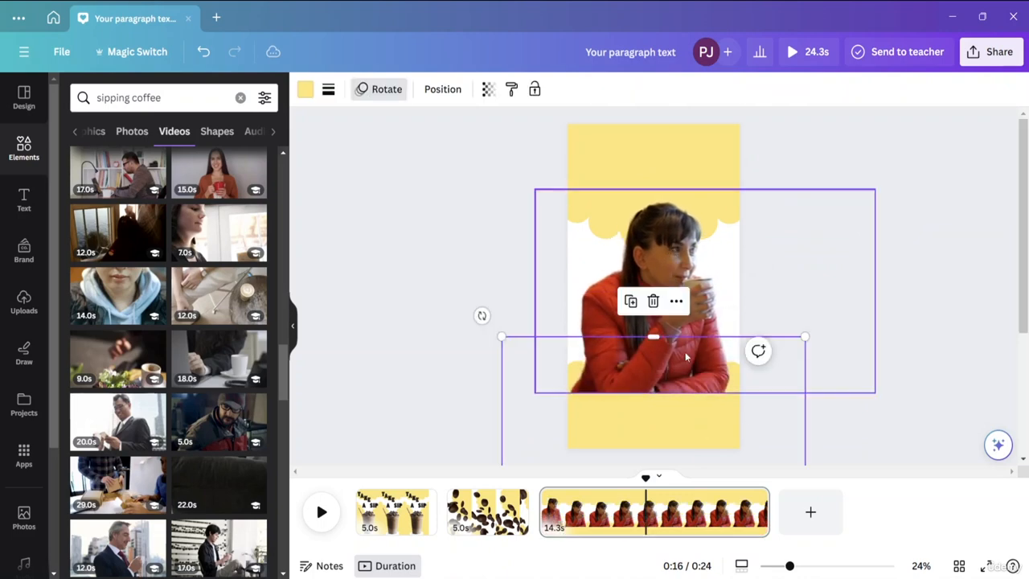
click(683, 355)
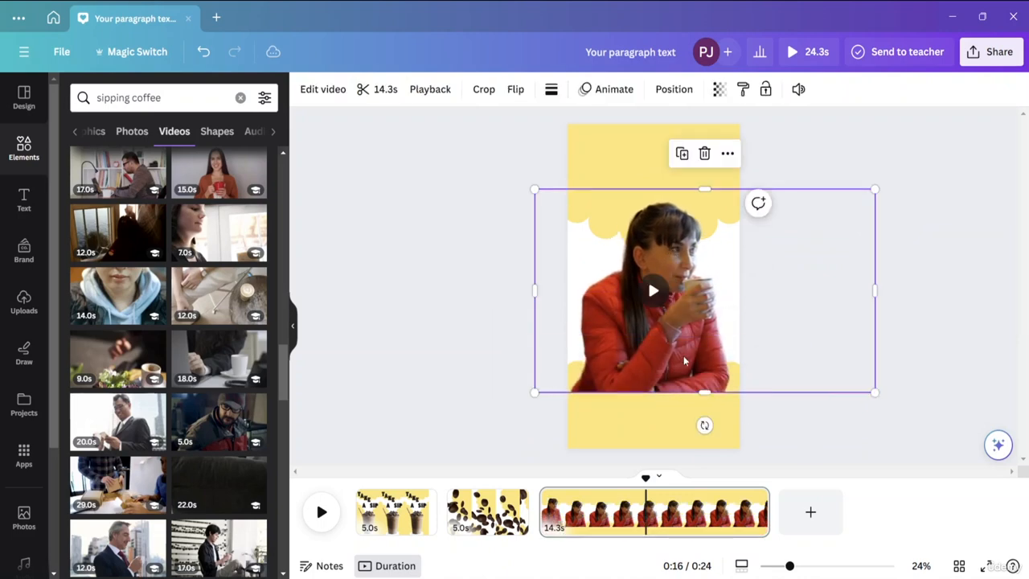
right_click(725, 339)
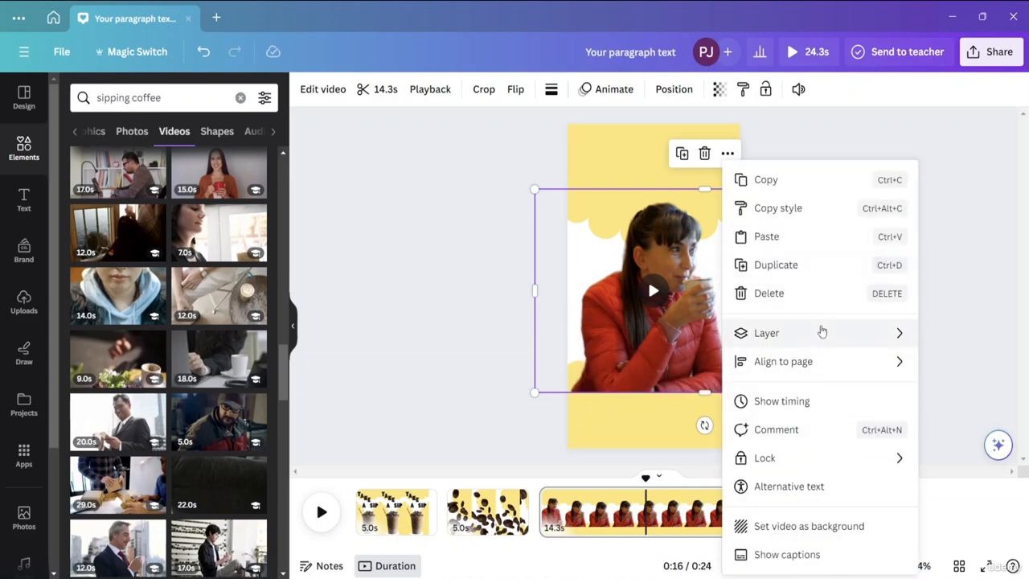
mouse_move(820, 330)
click(648, 419)
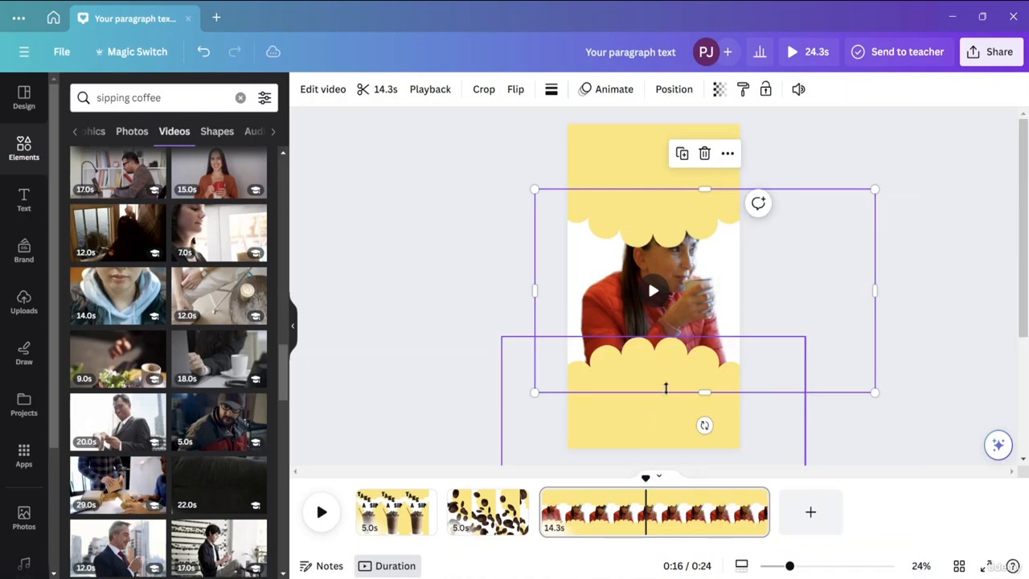
Send the upper scalloped frame to the back so the woman's head overlaps it
click(673, 218)
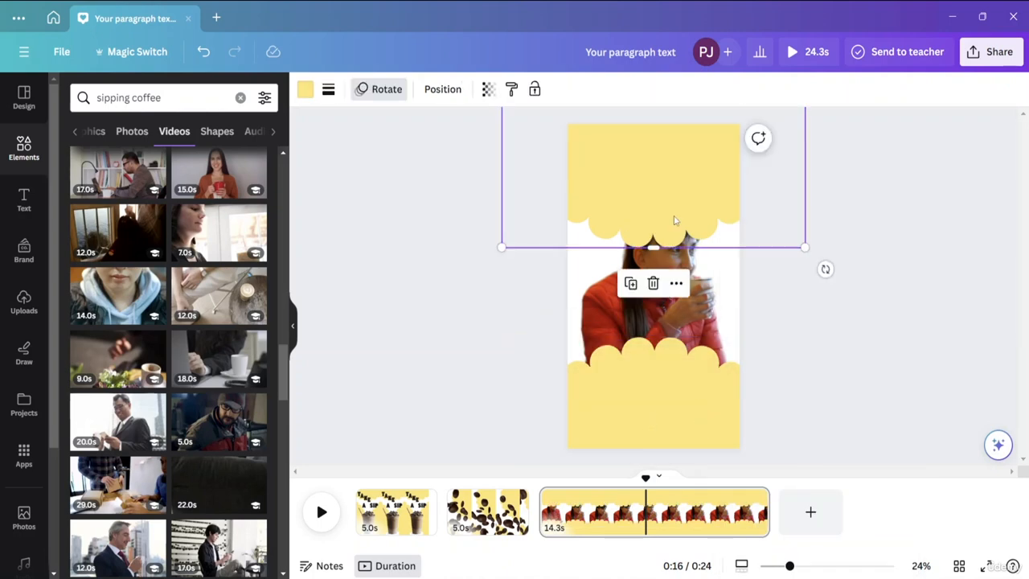
right_click(675, 220)
mouse_move(730, 374)
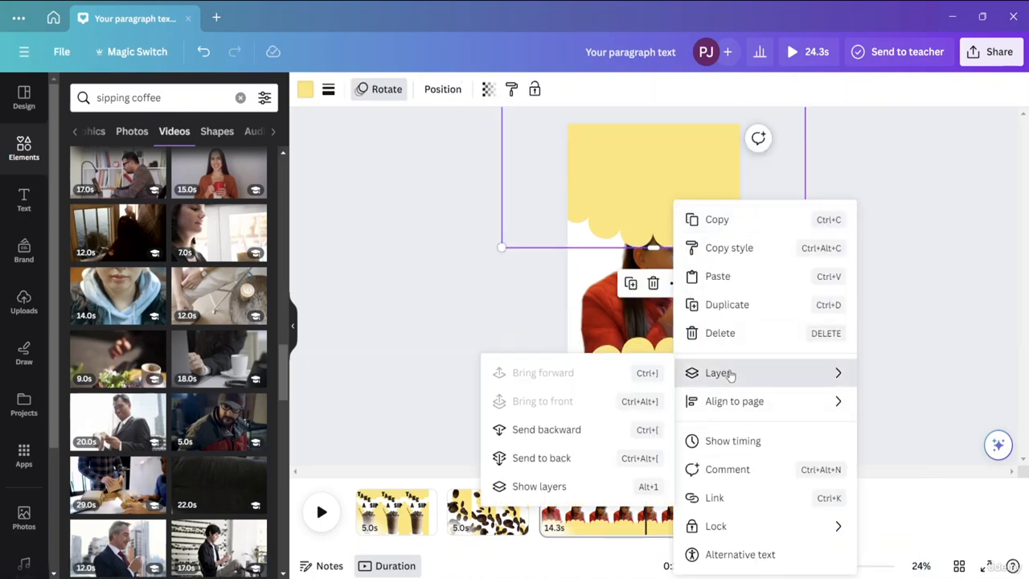
click(547, 458)
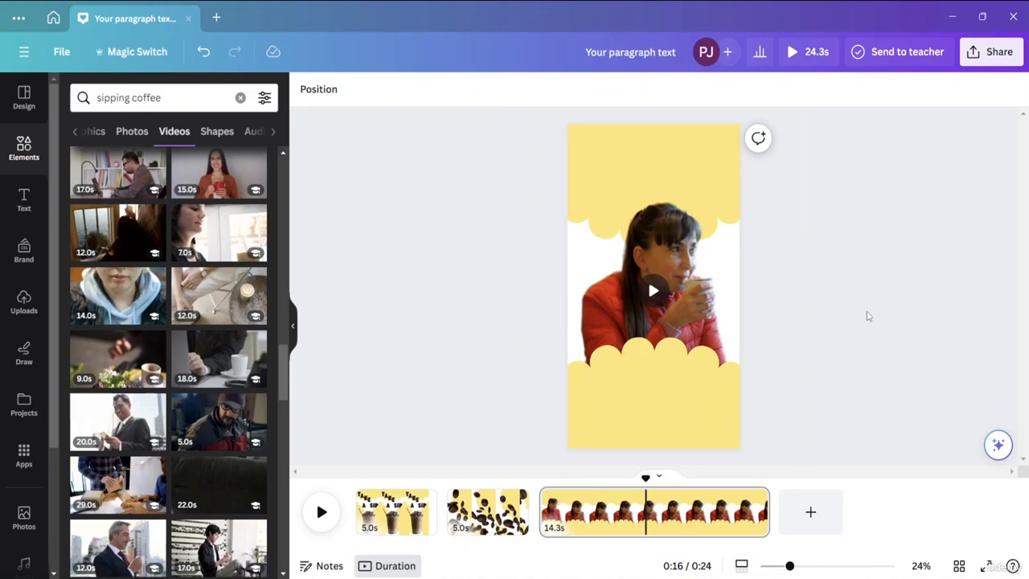
click(867, 316)
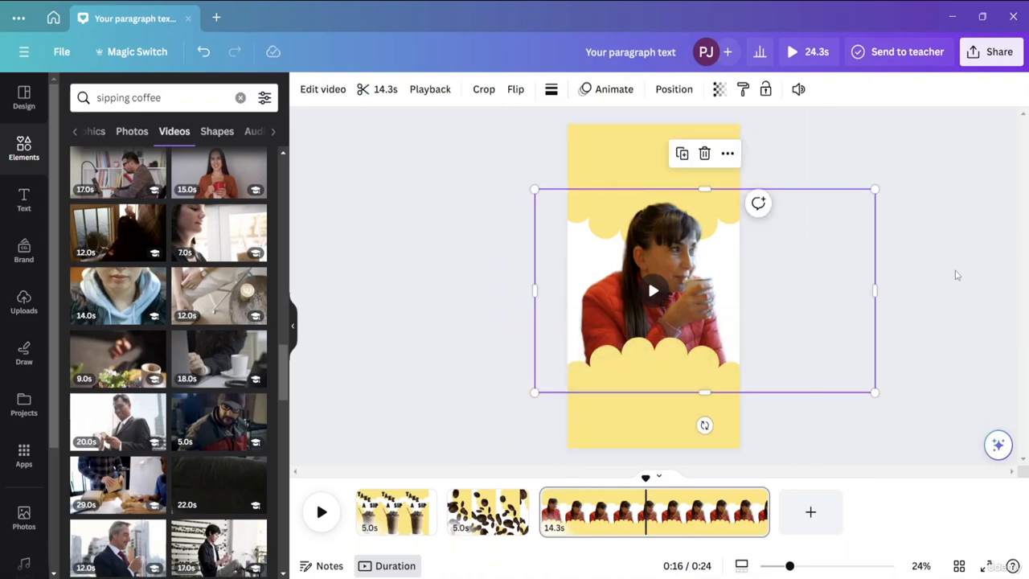
Add a text box reading "come visit any of our outlet" on the upper scalloped frame
click(853, 304)
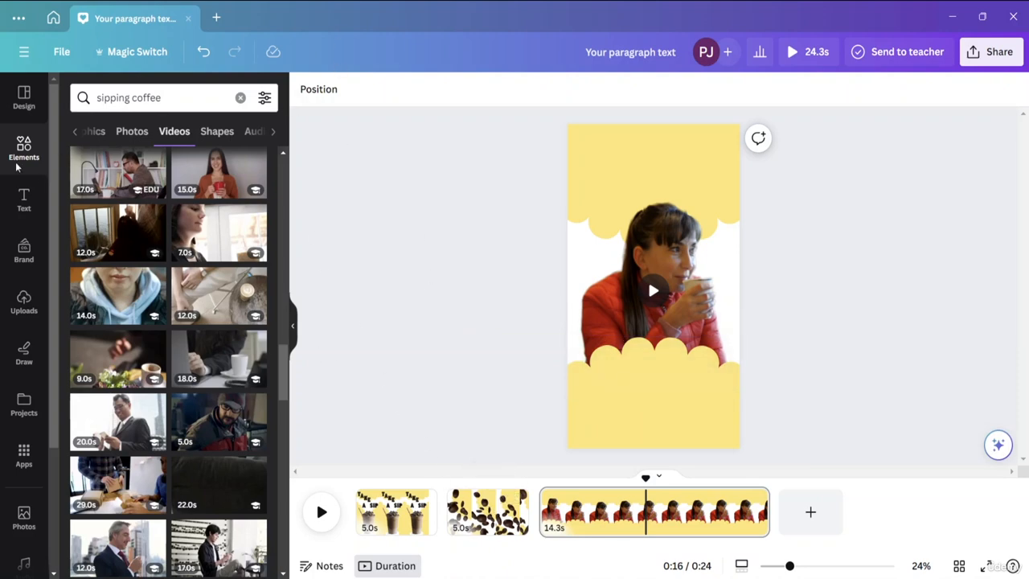
click(25, 199)
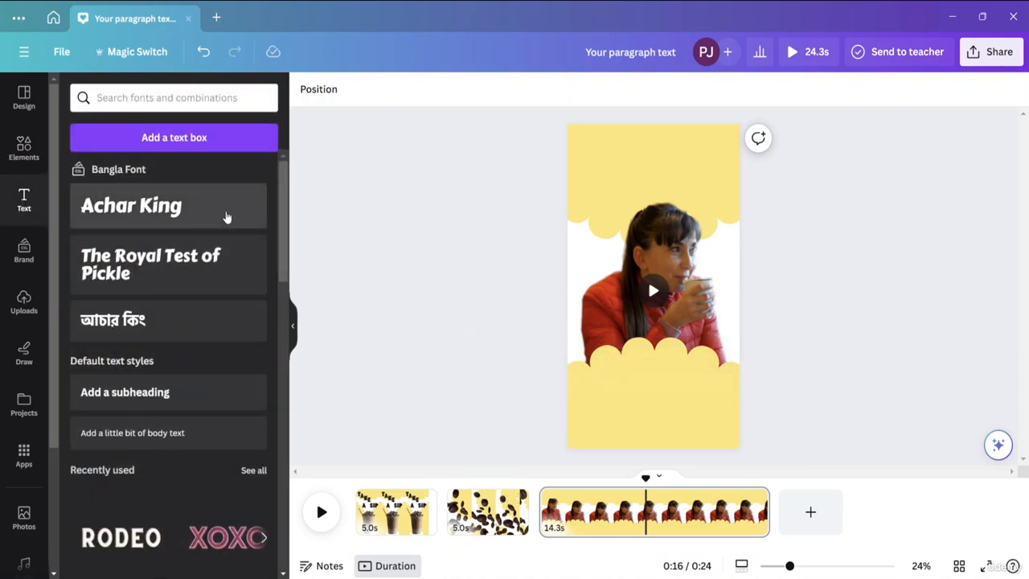
click(197, 141)
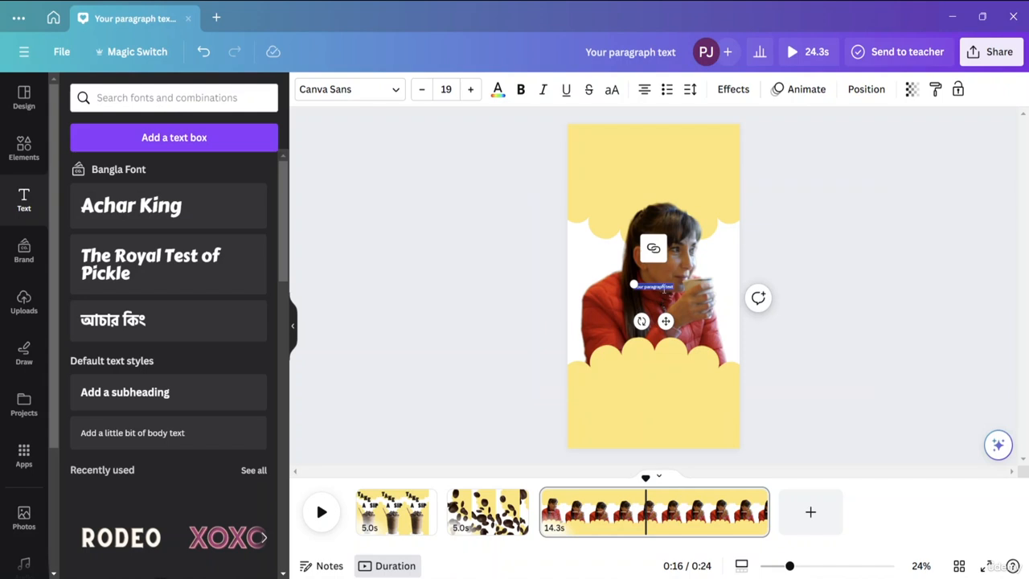
drag(653, 286, 645, 140)
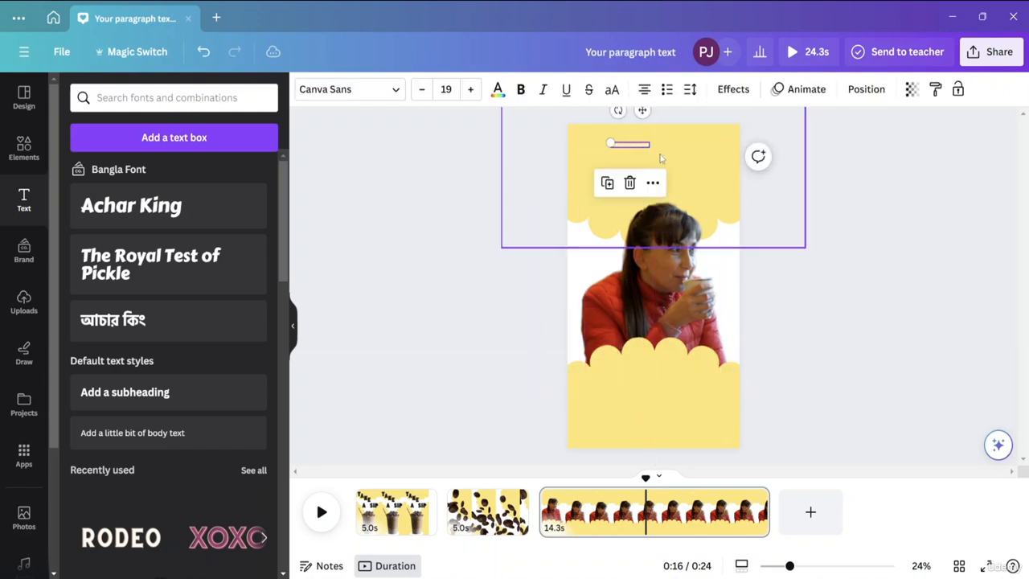
double_click(639, 147)
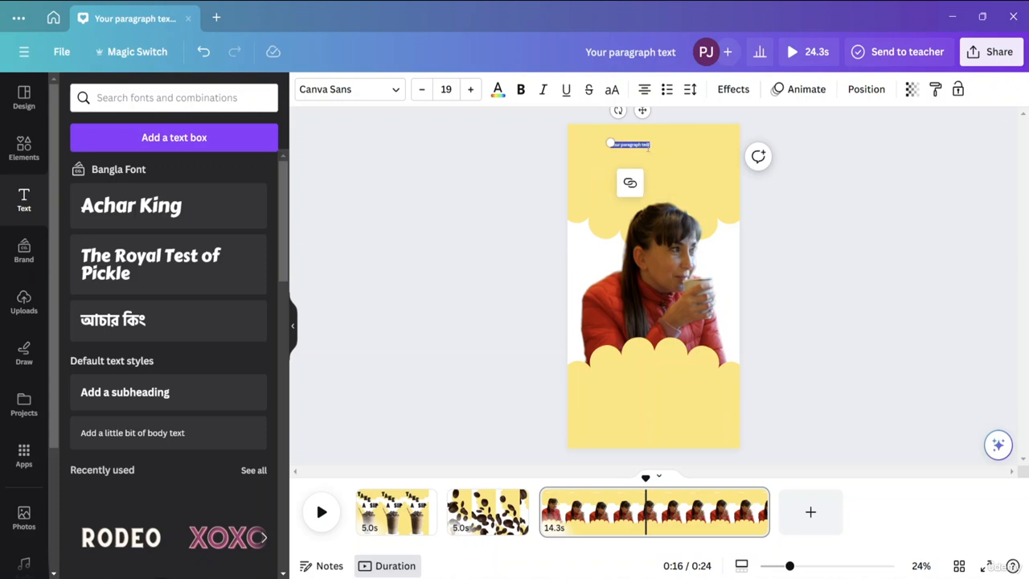
key(BackSpace)
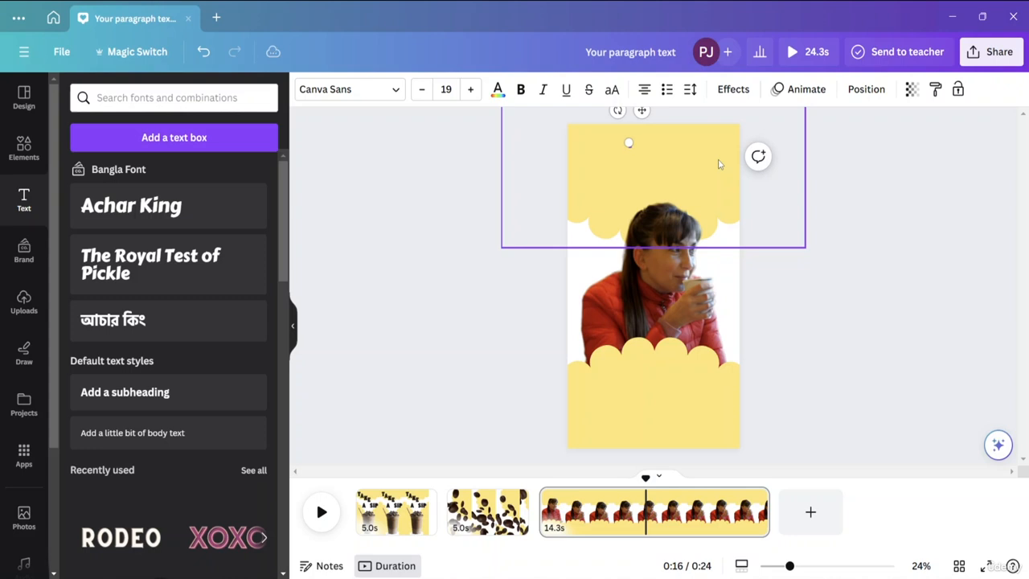
text(.........)
Set the new text's size to 120 and widen its box well past the page's edge
click(457, 92)
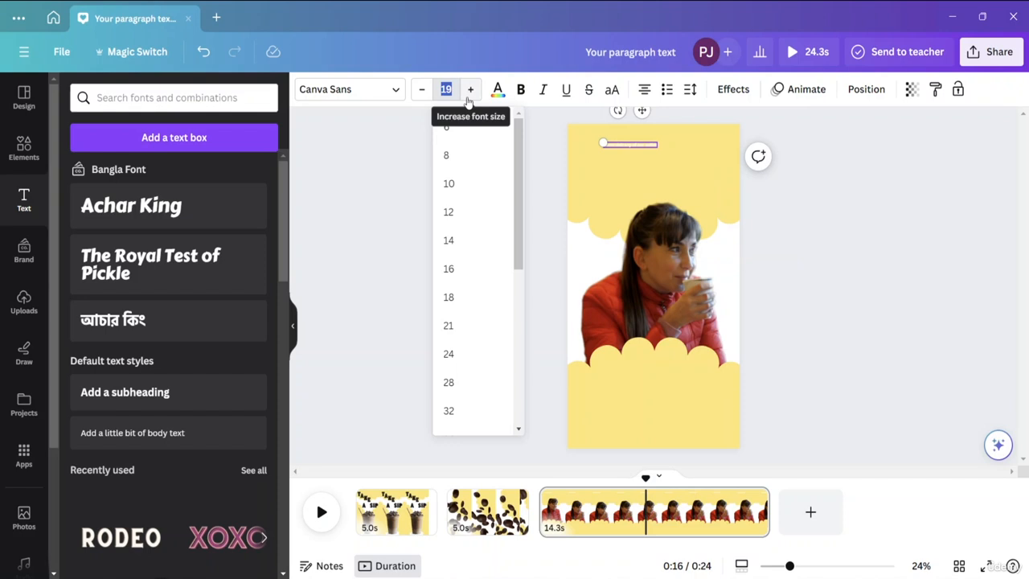
text(120)
key(Return)
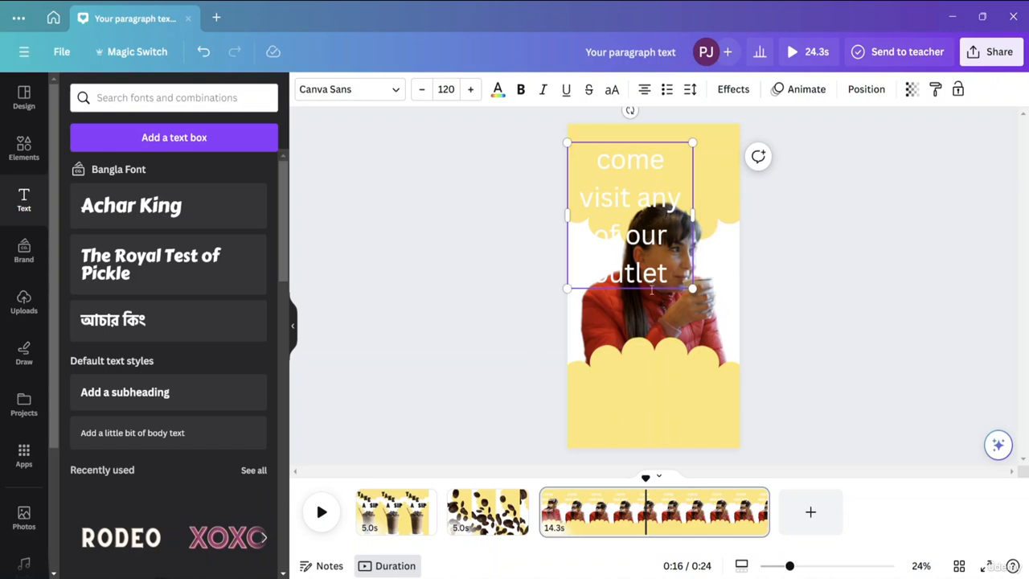
drag(670, 274, 563, 149)
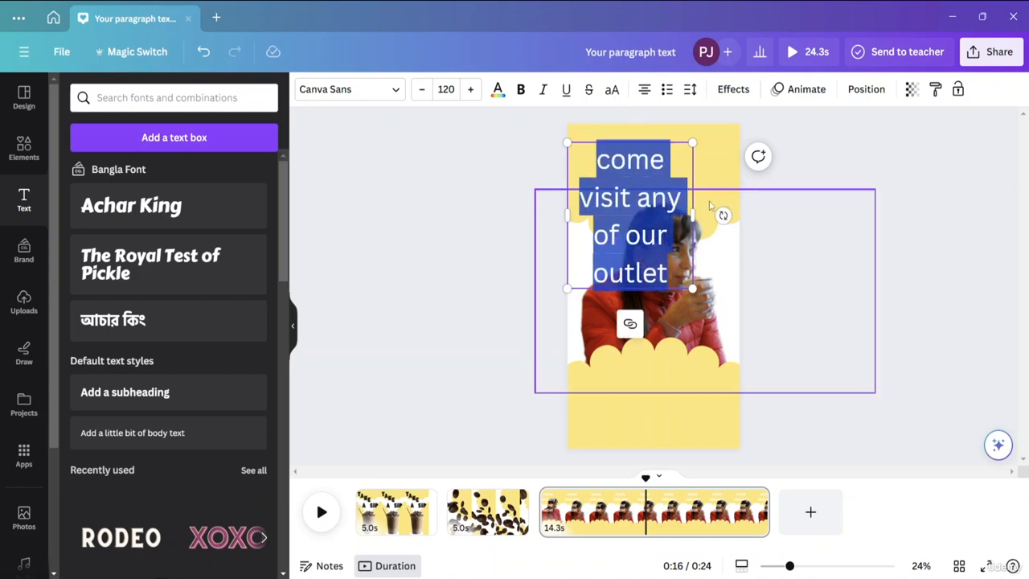
drag(696, 214, 878, 216)
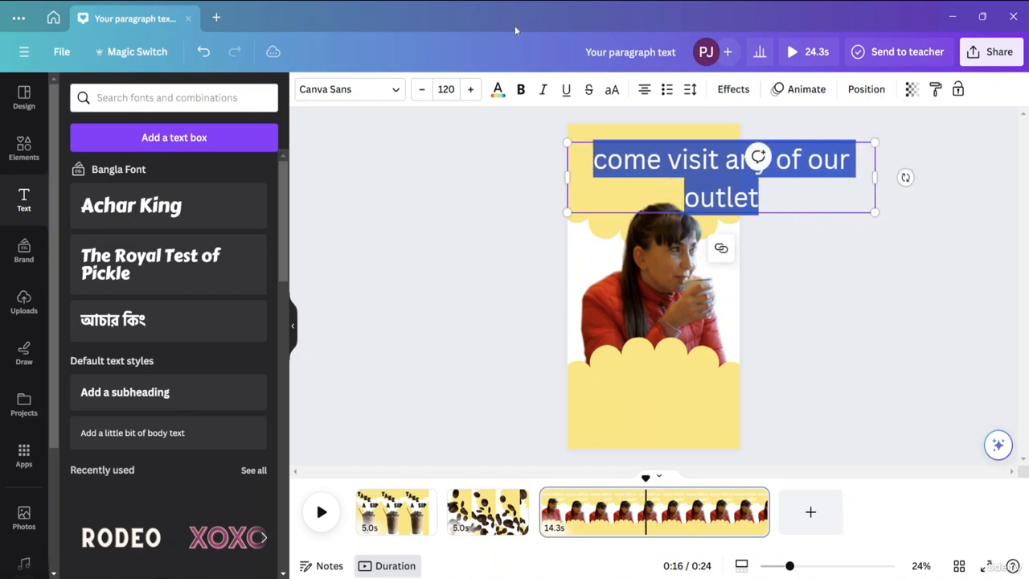
Reduce the text size to 80 so the sentence fits on one line
click(448, 89)
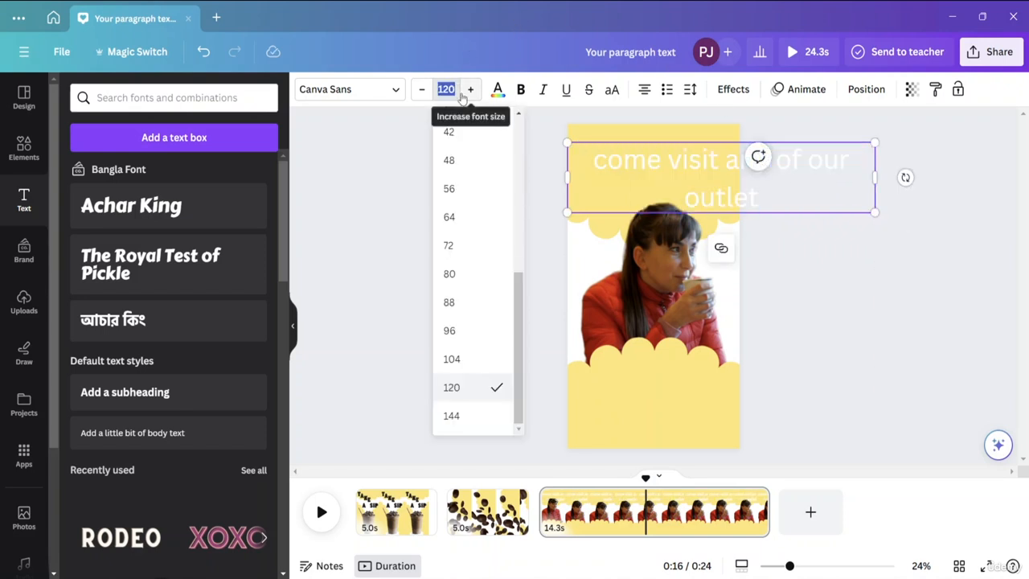
text(80)
key(Return)
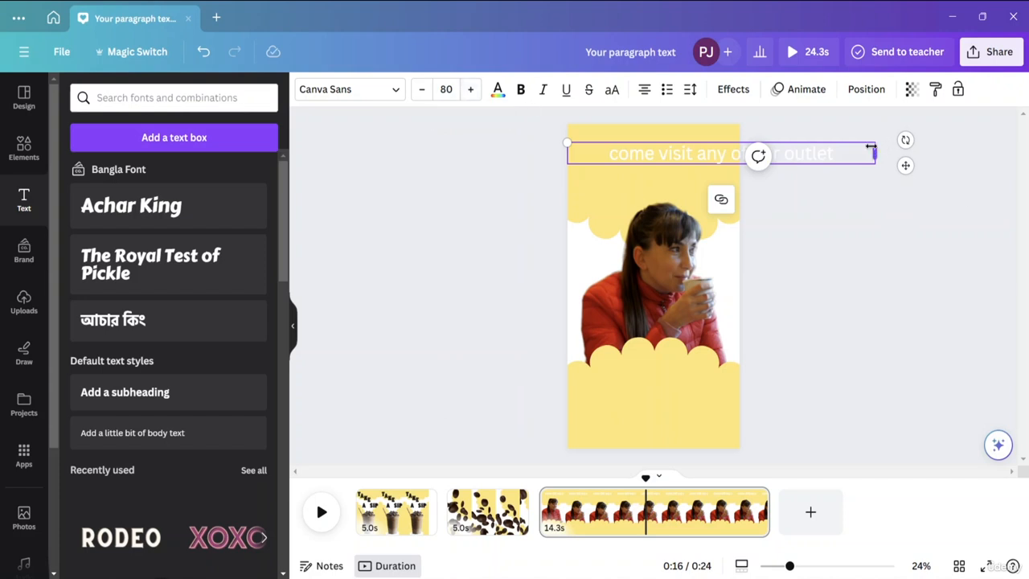
Change the text's font to Notable and widen its box until the sentence fits on one line
drag(838, 148, 609, 152)
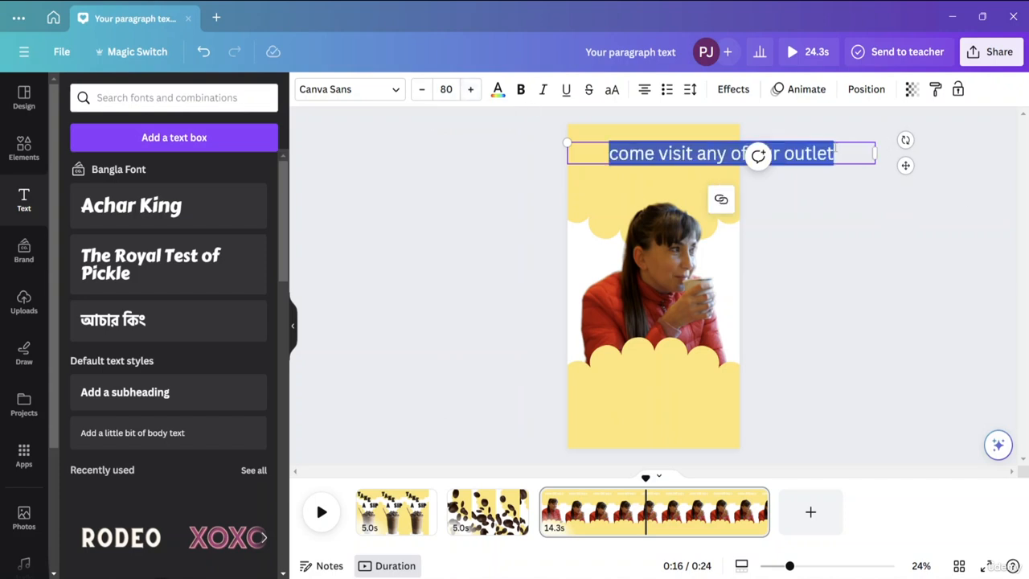
click(393, 91)
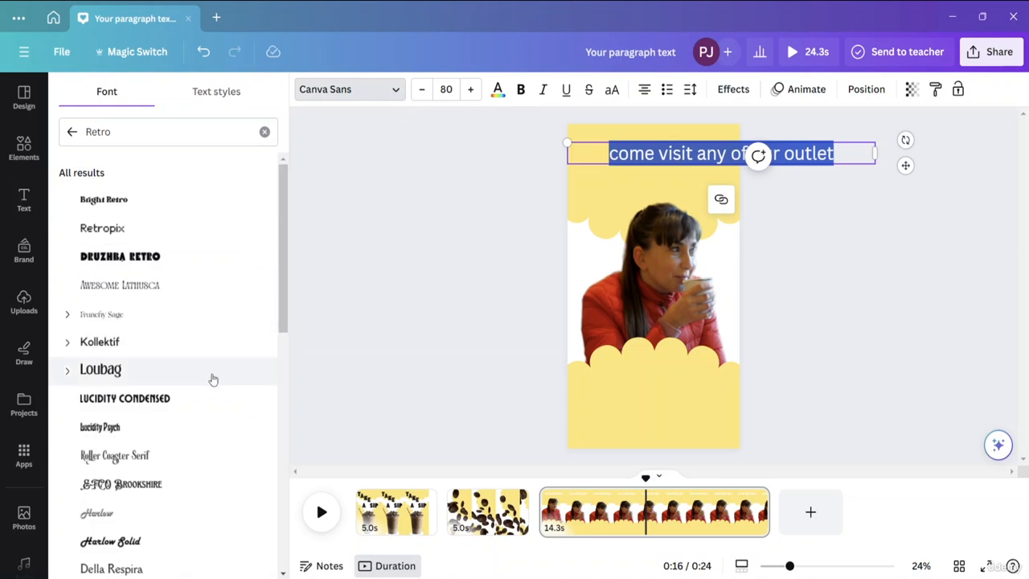
scroll(273, 312, down, 3)
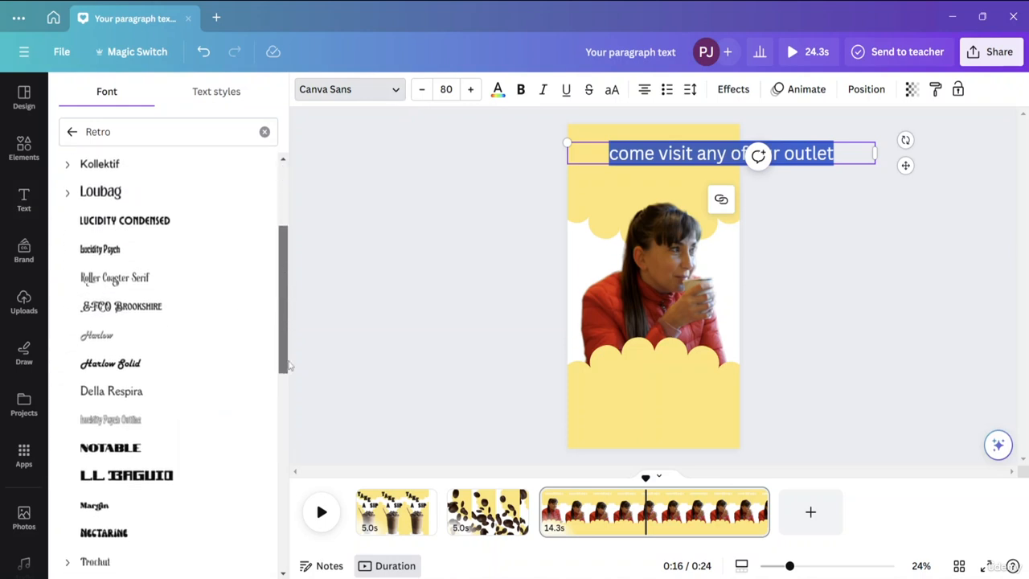
click(188, 445)
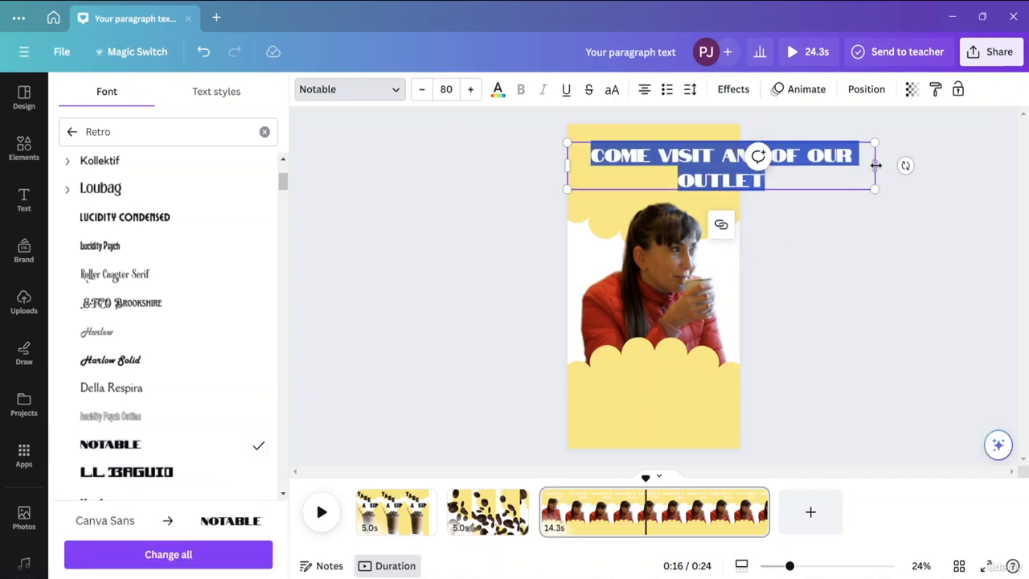
drag(875, 165, 949, 166)
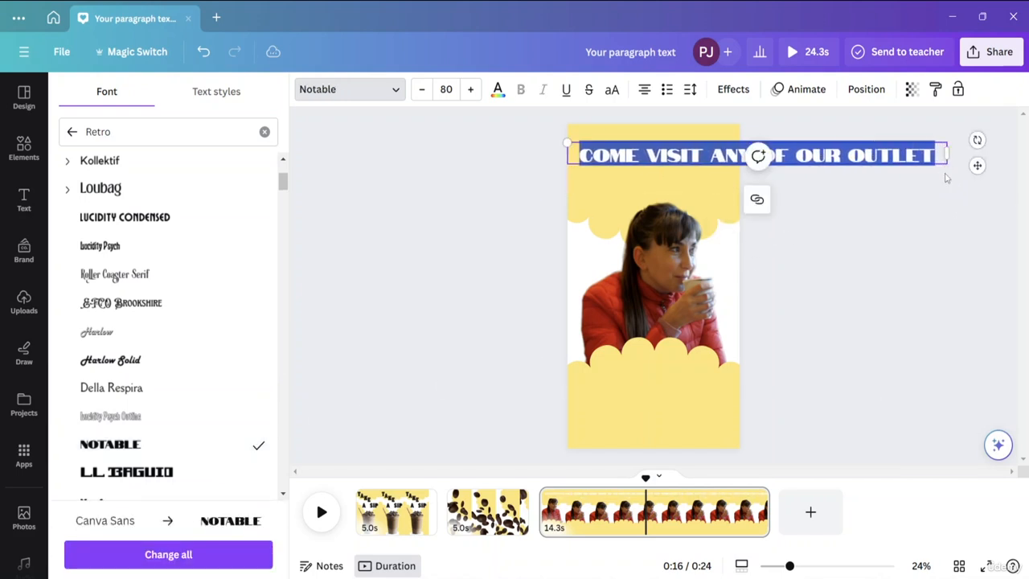
Set the size of the "COME VISIT ANY OF OUR OUTLET" text to 60
click(446, 90)
text(60)
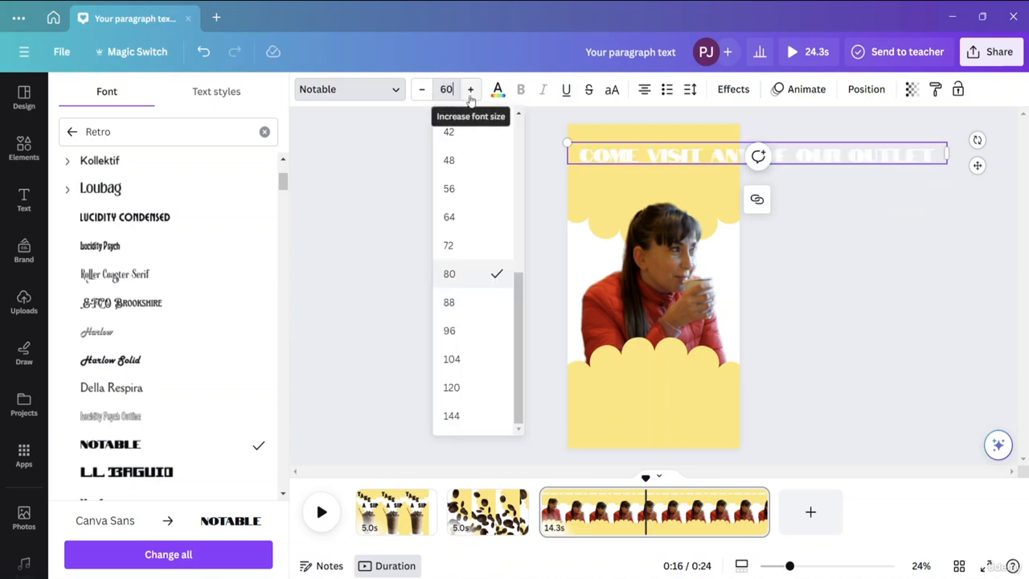
key(Return)
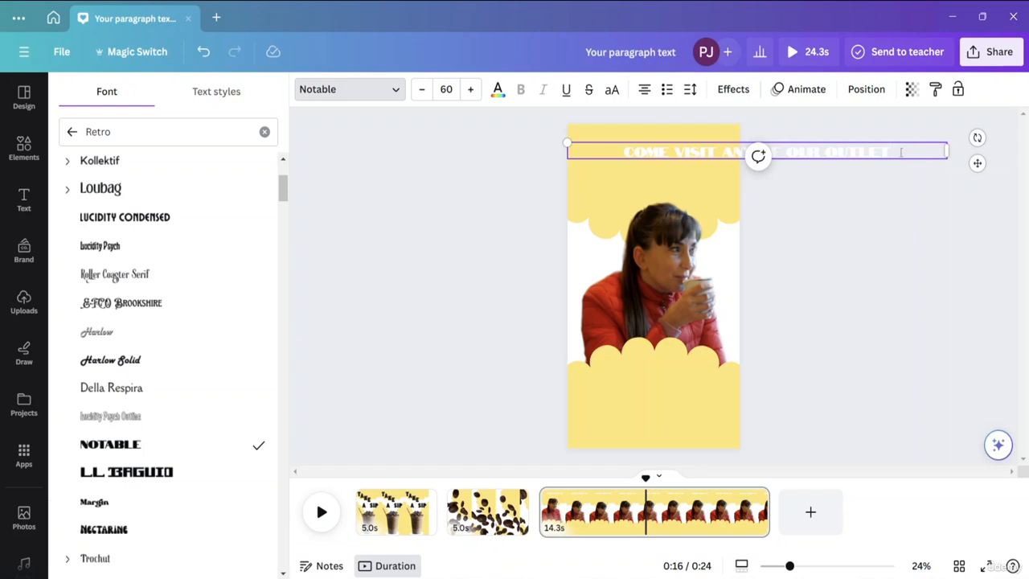
Apply the Curve shape effect to the outlet text
drag(900, 152, 616, 163)
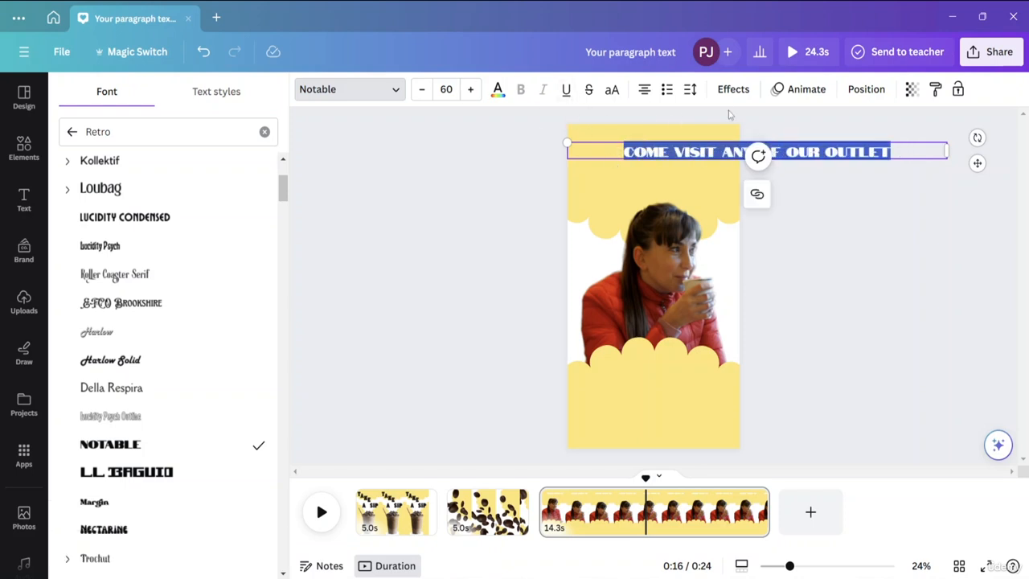
click(804, 90)
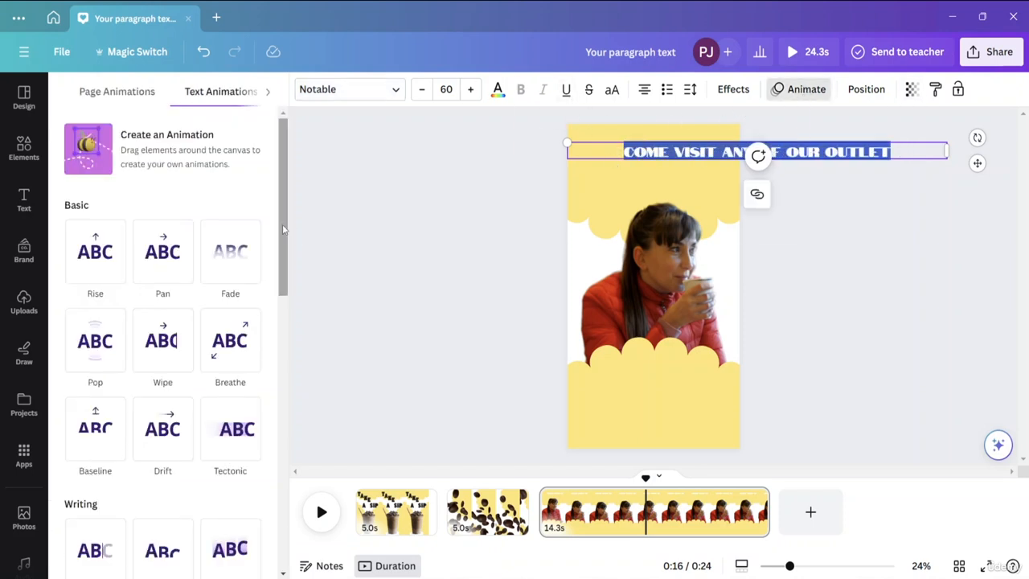
drag(284, 238, 266, 180)
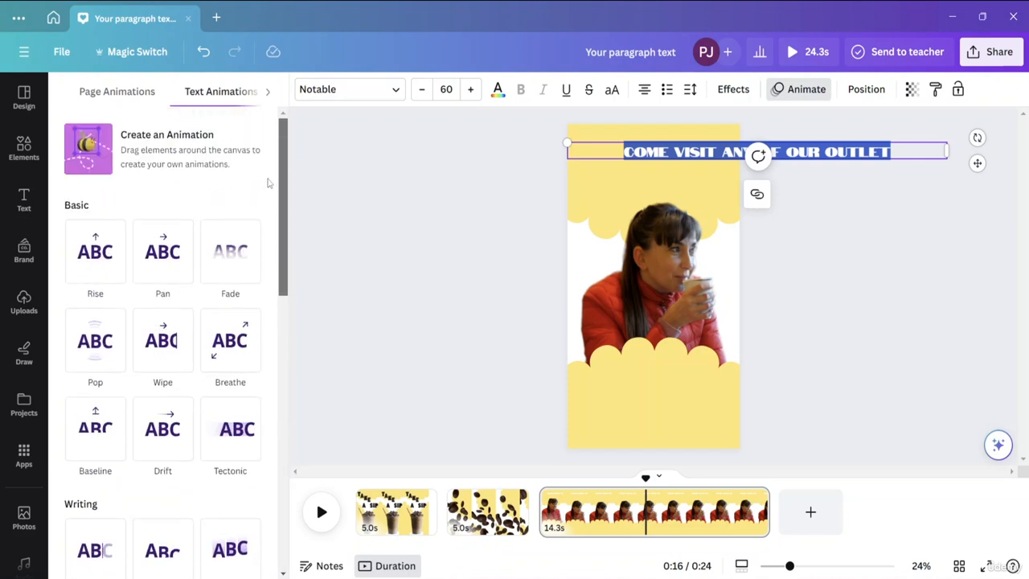
click(732, 89)
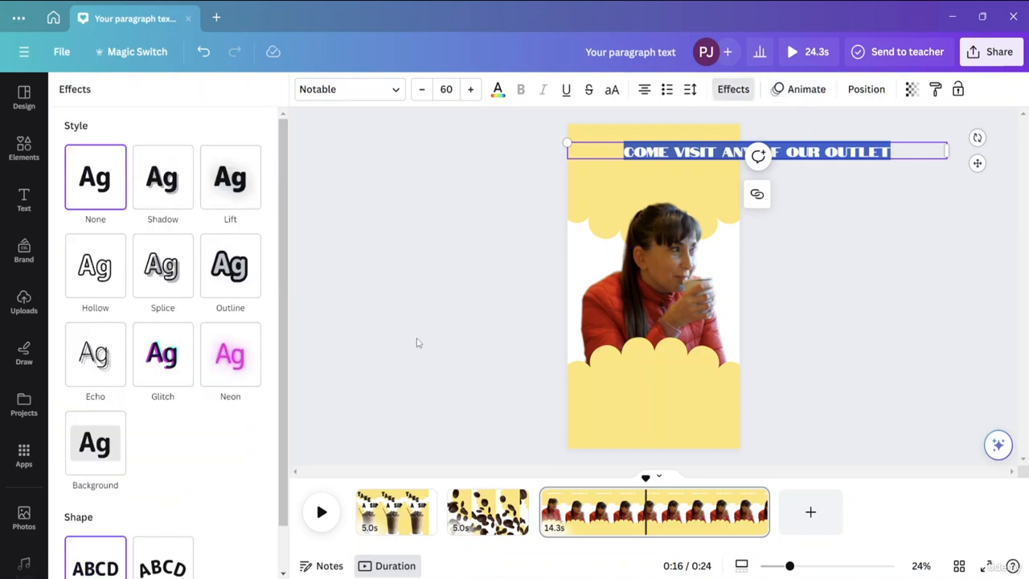
scroll(198, 515, down, 1)
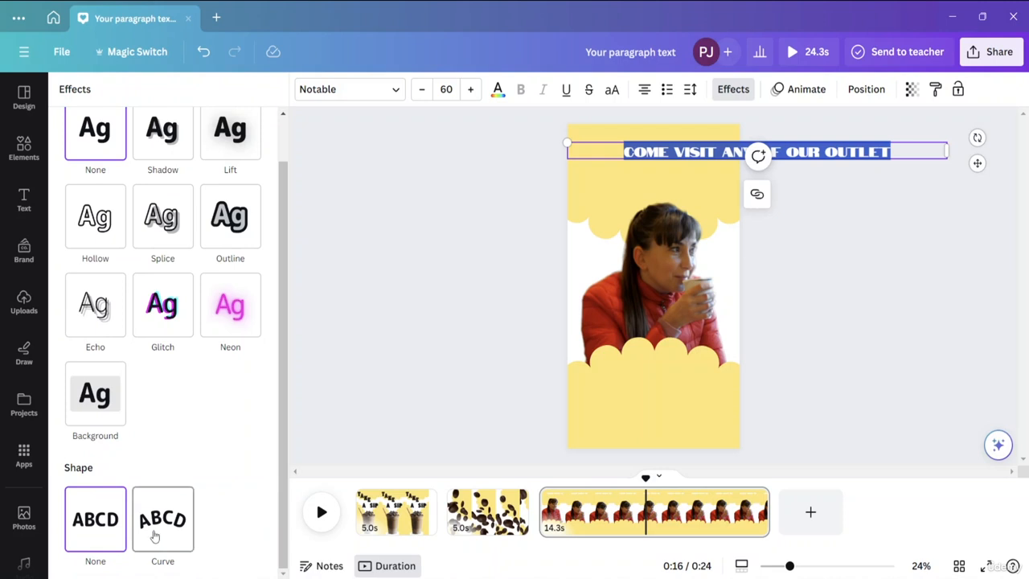
click(169, 522)
Center the curved text at the page's upper edge and shrink it to size 52.3 to fit the page width
drag(710, 169, 606, 150)
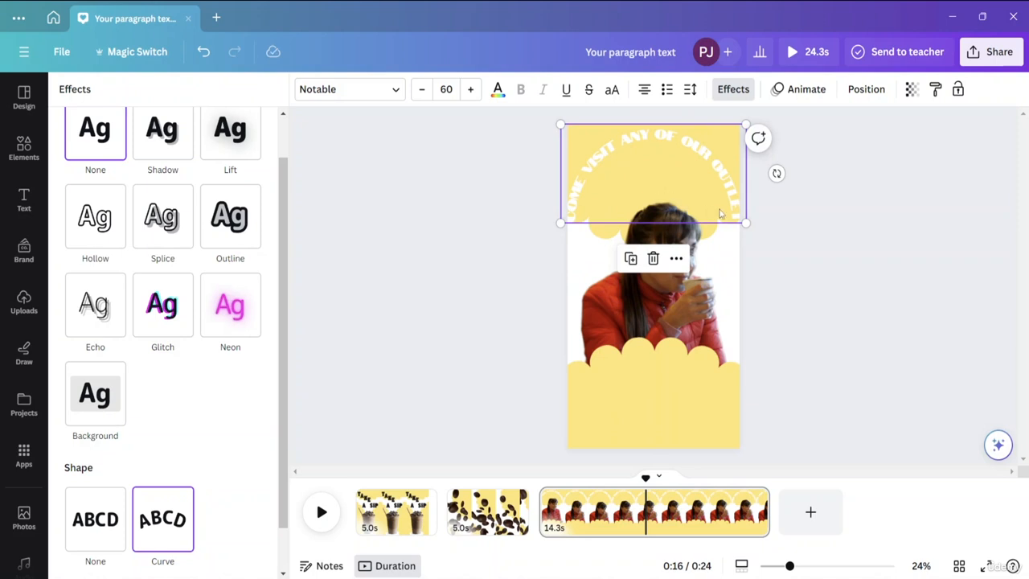
drag(744, 123, 696, 146)
Recolor the whole curved text with the medium dark brown from the photo colors
double_click(609, 149)
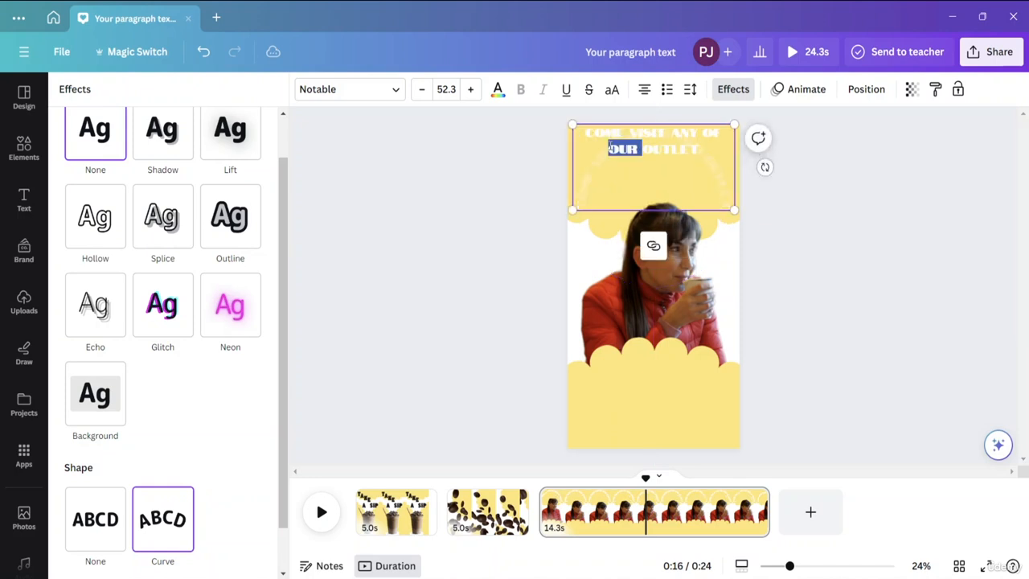
double_click(708, 148)
double_click(706, 149)
triple_click(705, 149)
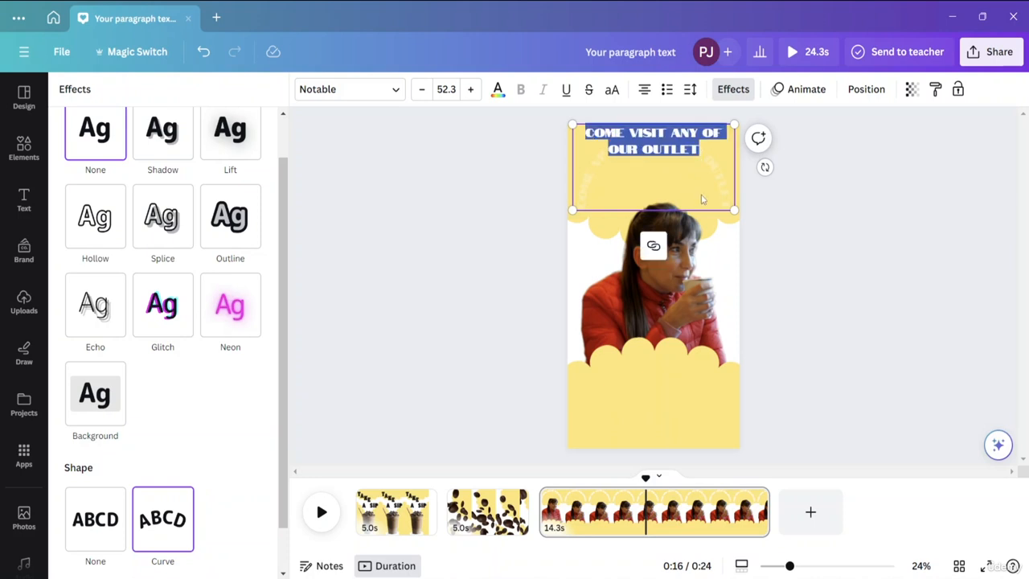
click(497, 90)
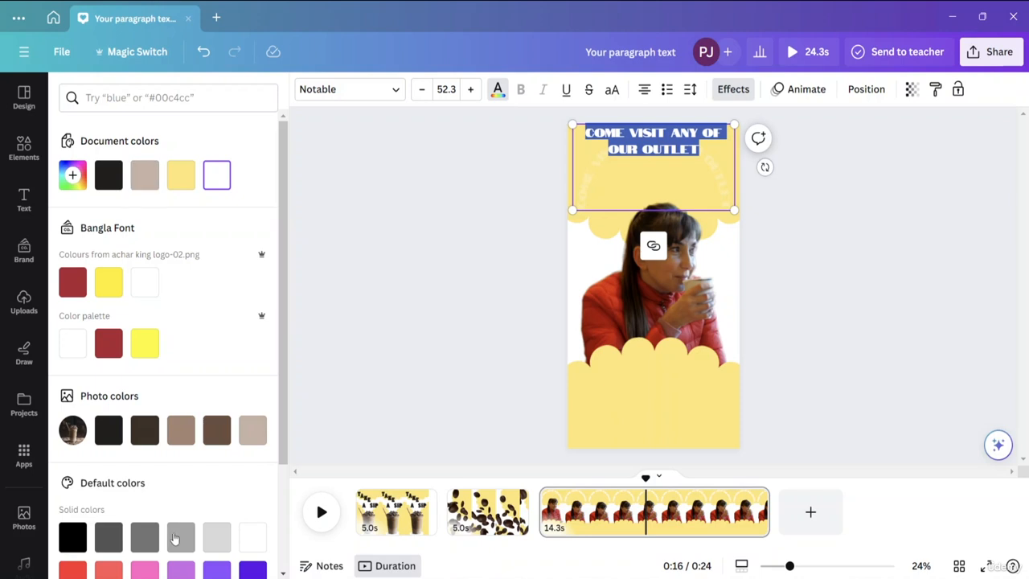
click(223, 442)
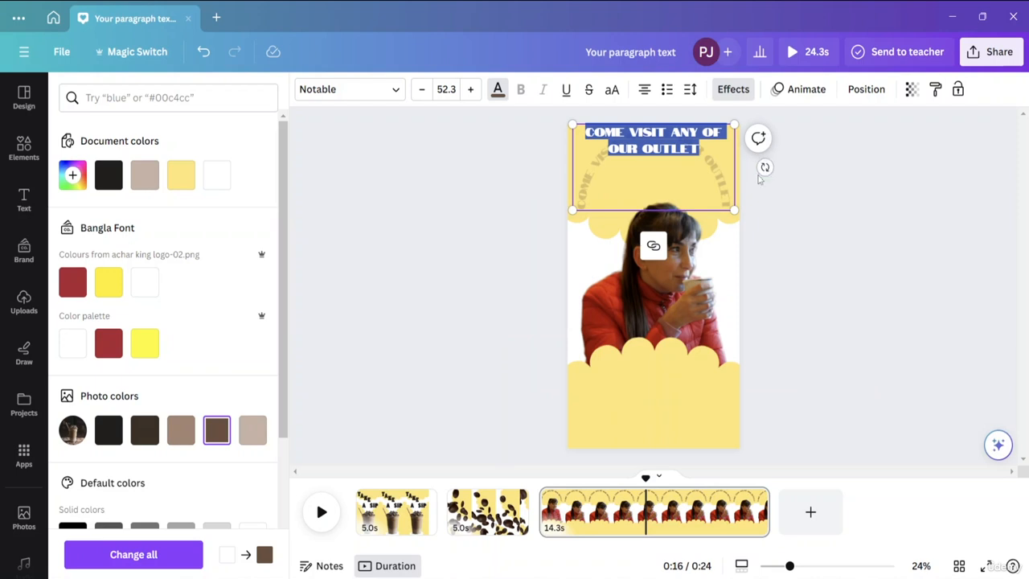
key(ctrl+f)
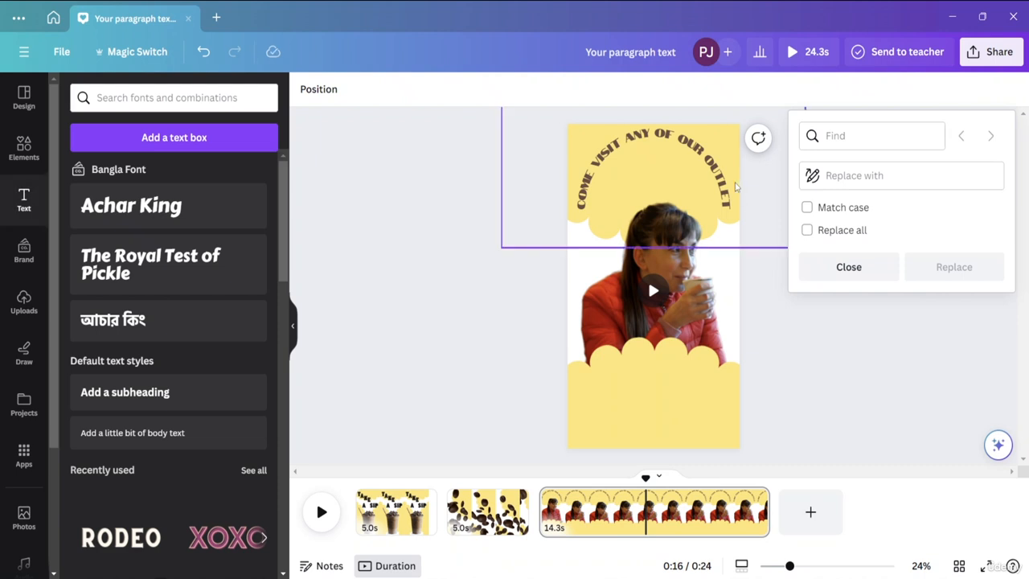
double_click(645, 137)
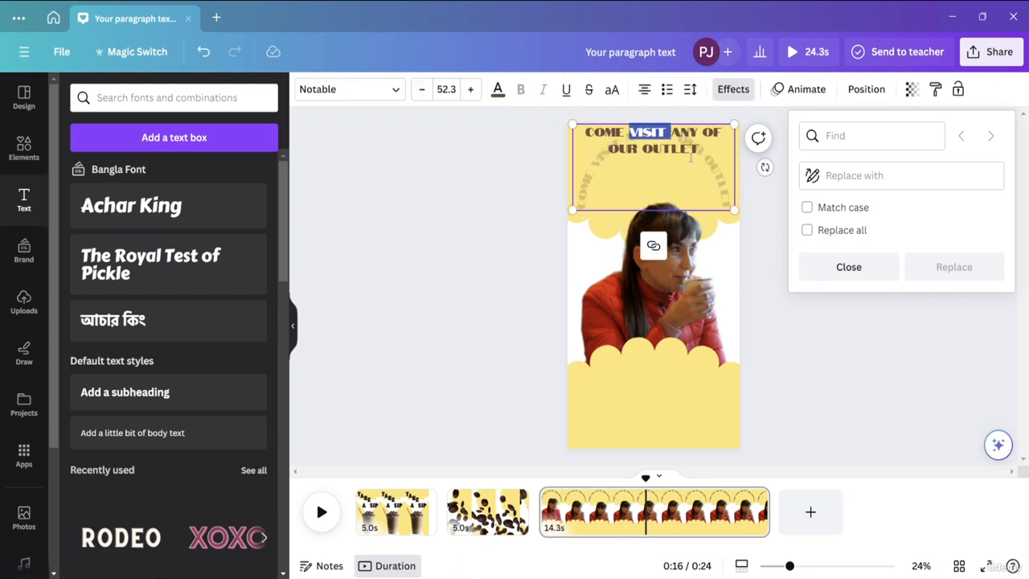
click(702, 150)
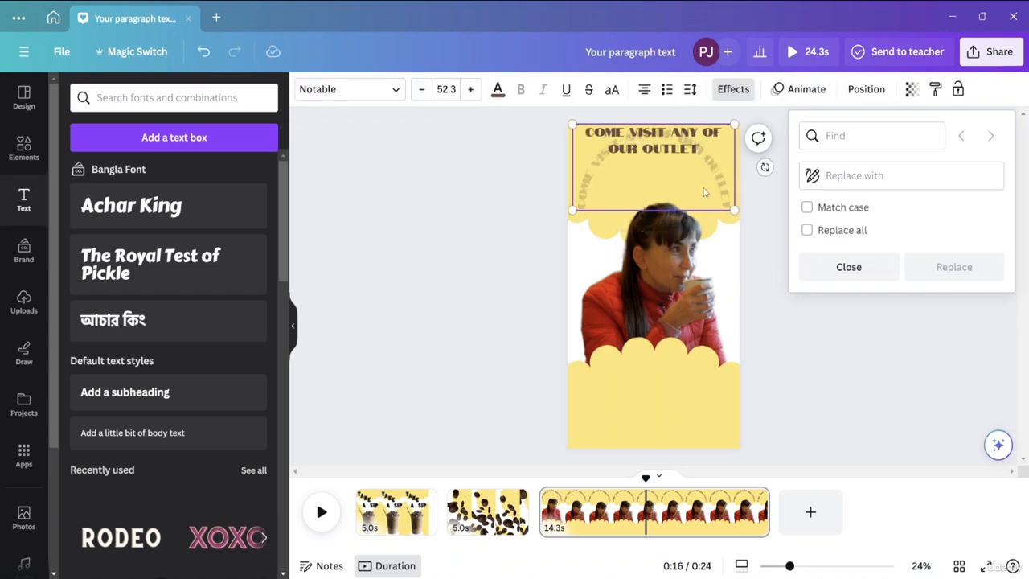
click(757, 299)
Duplicate the curved text and align the copy exactly over the original
click(640, 141)
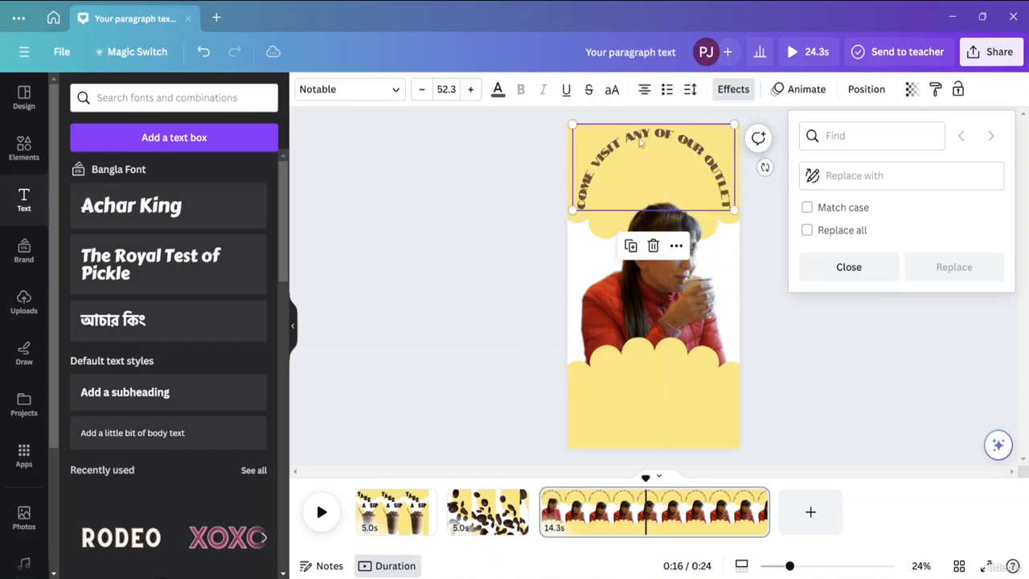
click(630, 246)
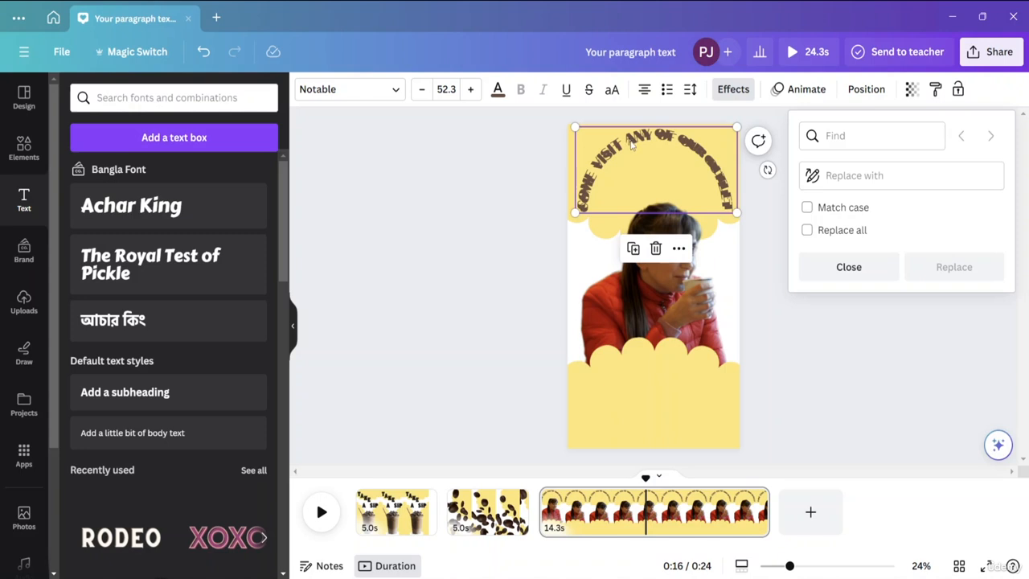
drag(632, 143, 623, 142)
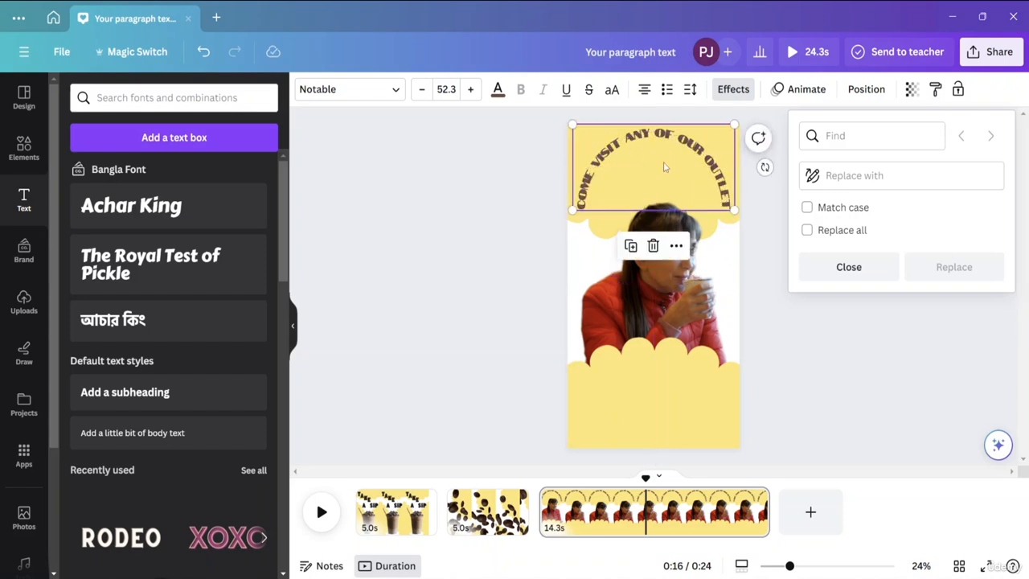
Recolor the whole top copy of the curved outlet text with the light brown document color
double_click(620, 143)
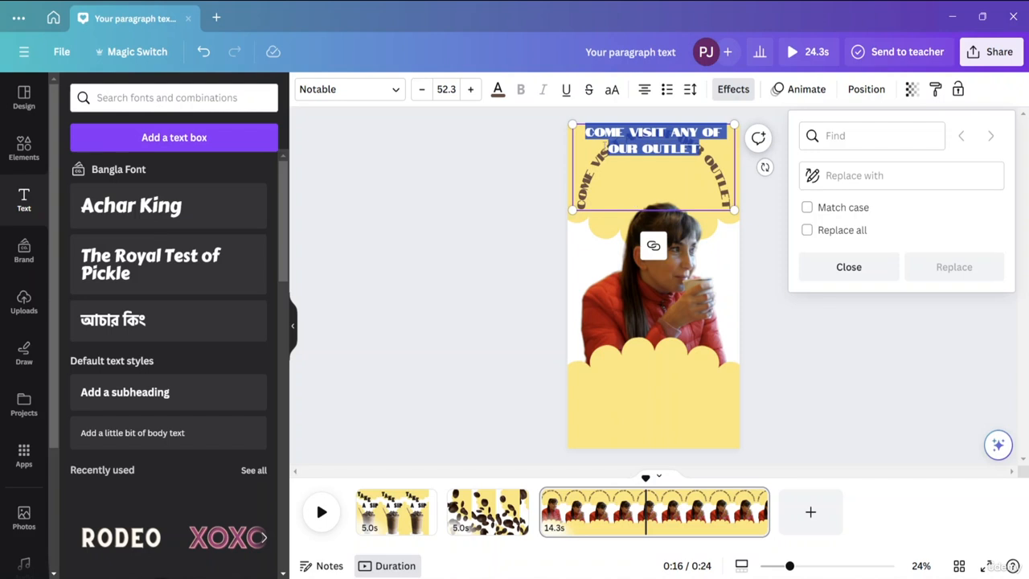
click(604, 163)
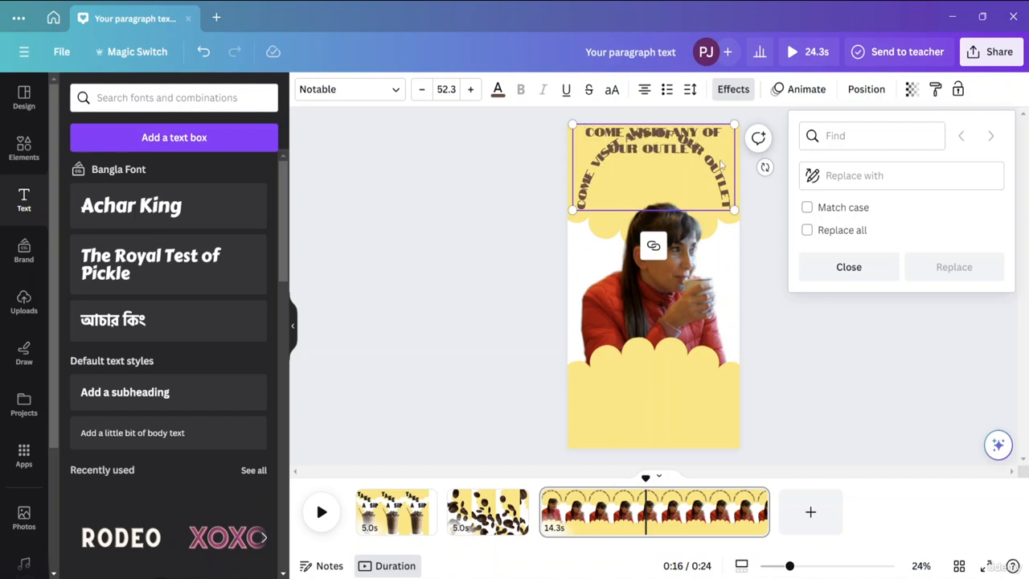
key(ctrl+a)
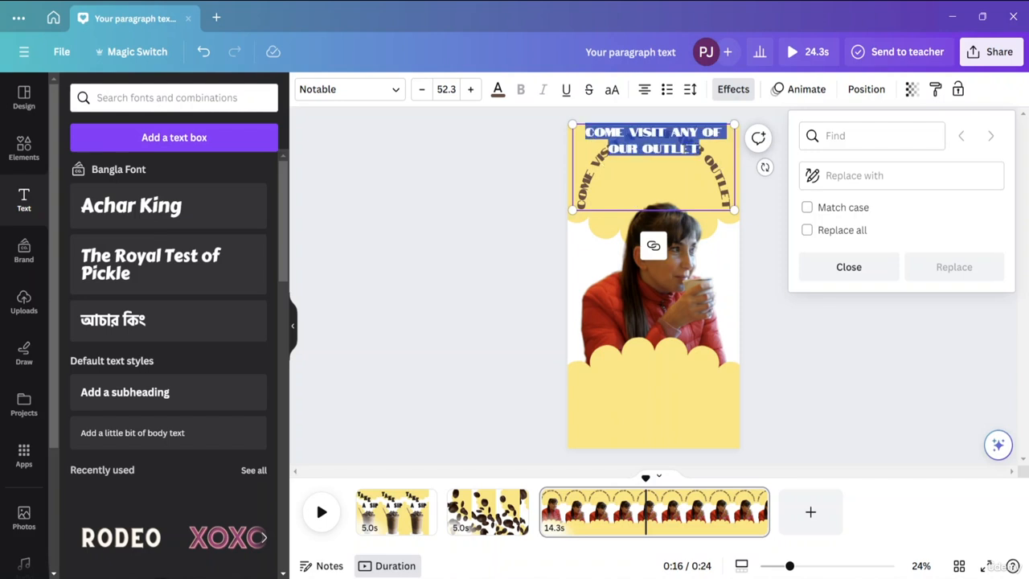
click(498, 91)
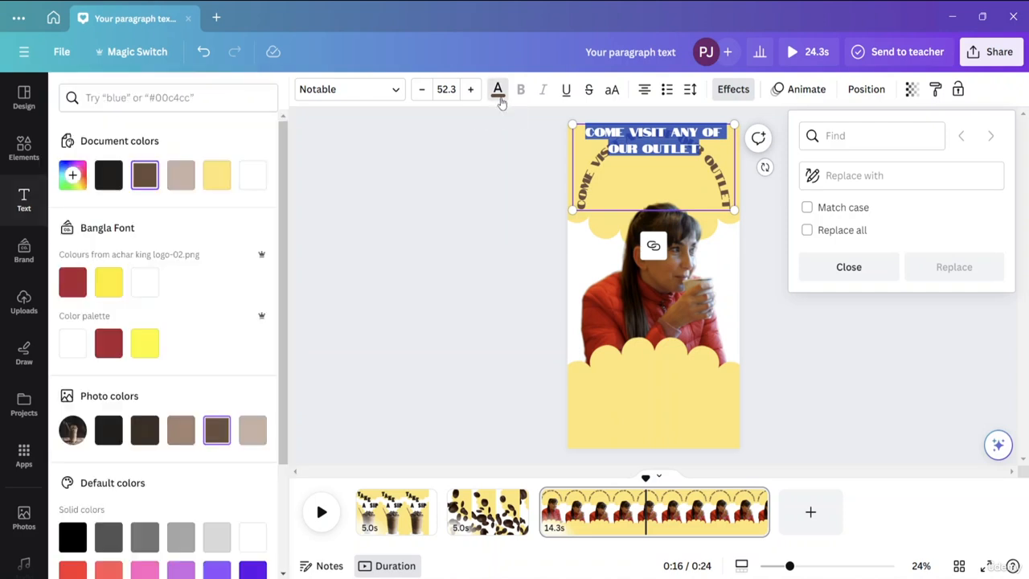
click(181, 177)
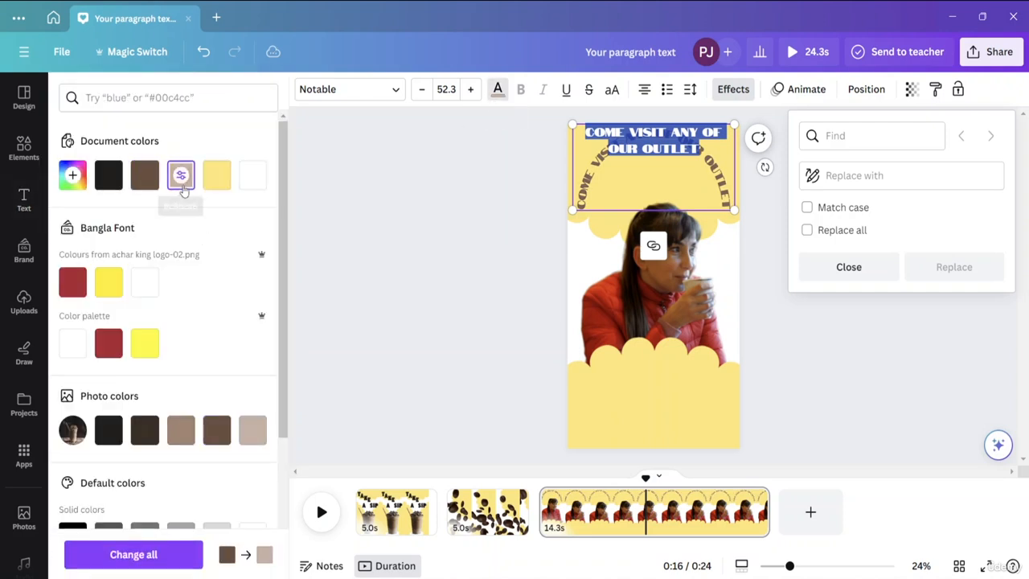
click(477, 237)
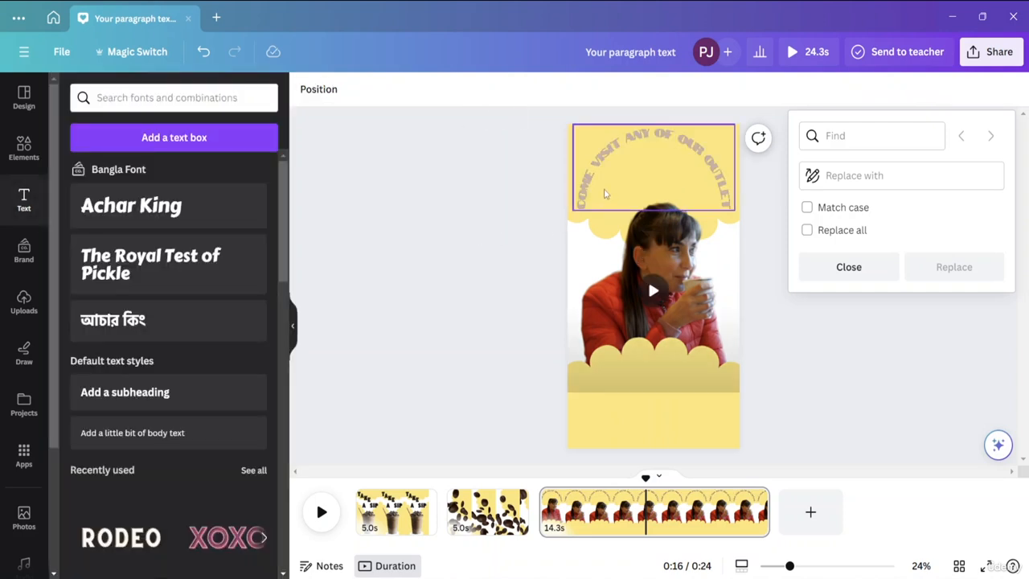
Offset the light brown text copy slightly upward from the dark brown original for a layered look
click(619, 146)
mouse_move(620, 146)
mouse_down()
mouse_move(618, 136)
mouse_move(625, 143)
mouse_up()
key(Escape)
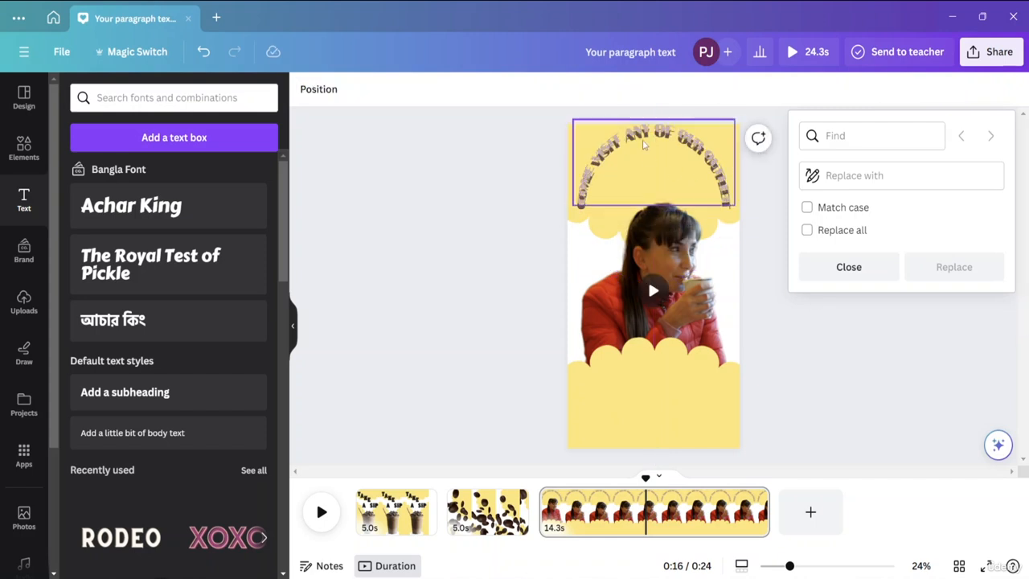
Move the light brown copy onto the lower yellow scalloped shape and rotate it nearly upside down
click(648, 136)
drag(648, 136, 659, 187)
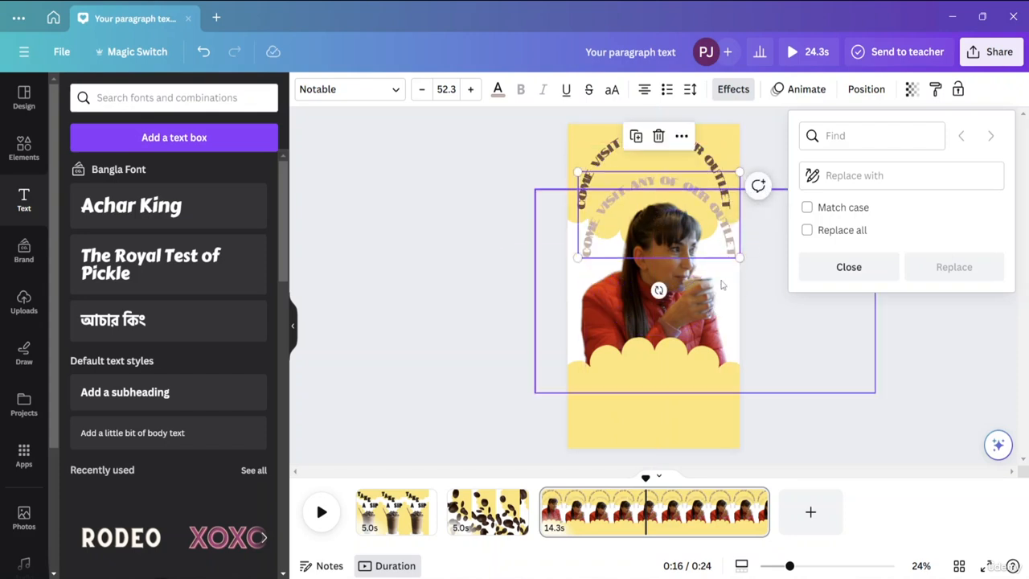
drag(659, 290, 648, 130)
drag(696, 289, 720, 399)
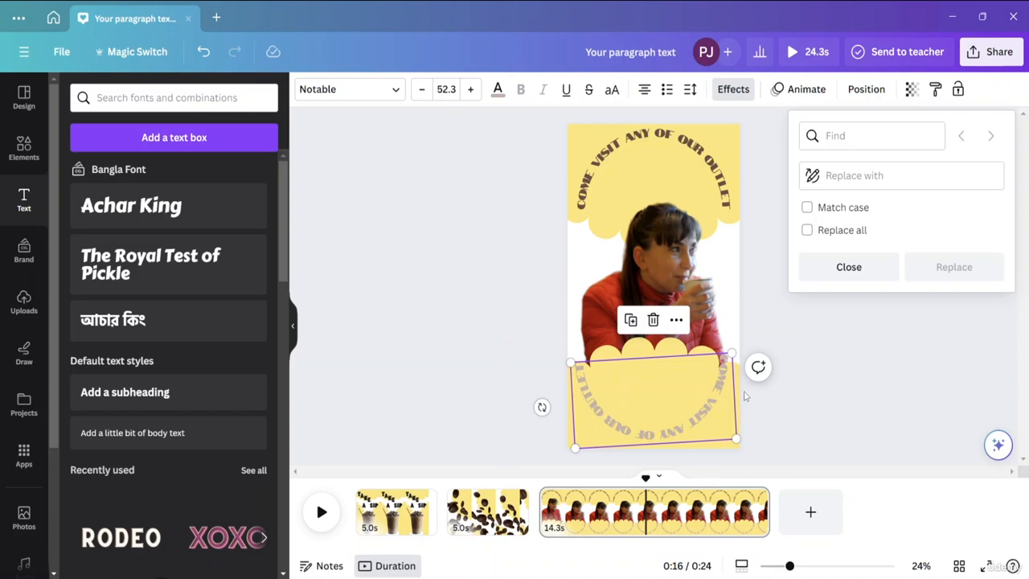
Delete the light brown copy of the outlet text from the lower scalloped shape
double_click(657, 396)
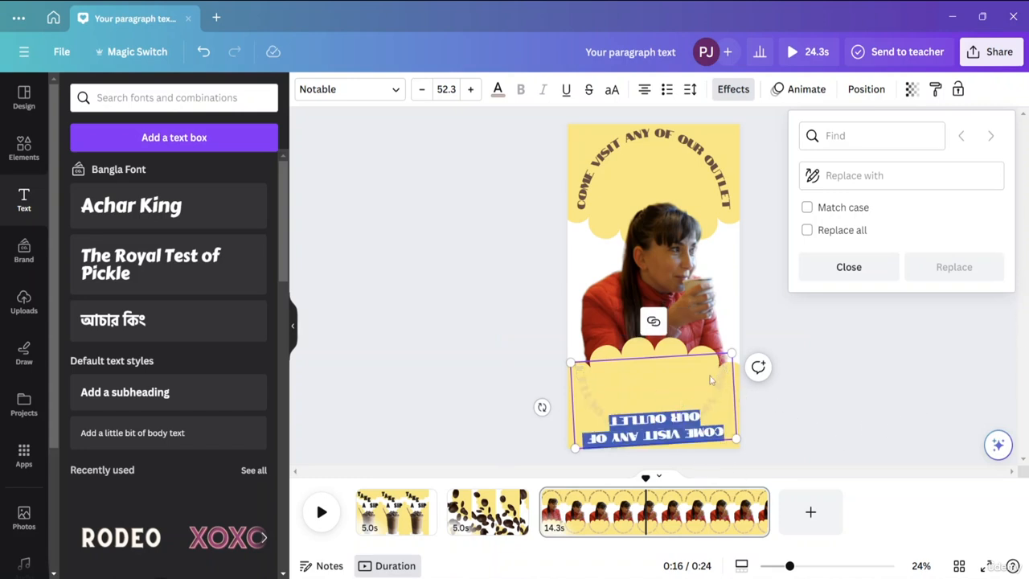
key(BackSpace)
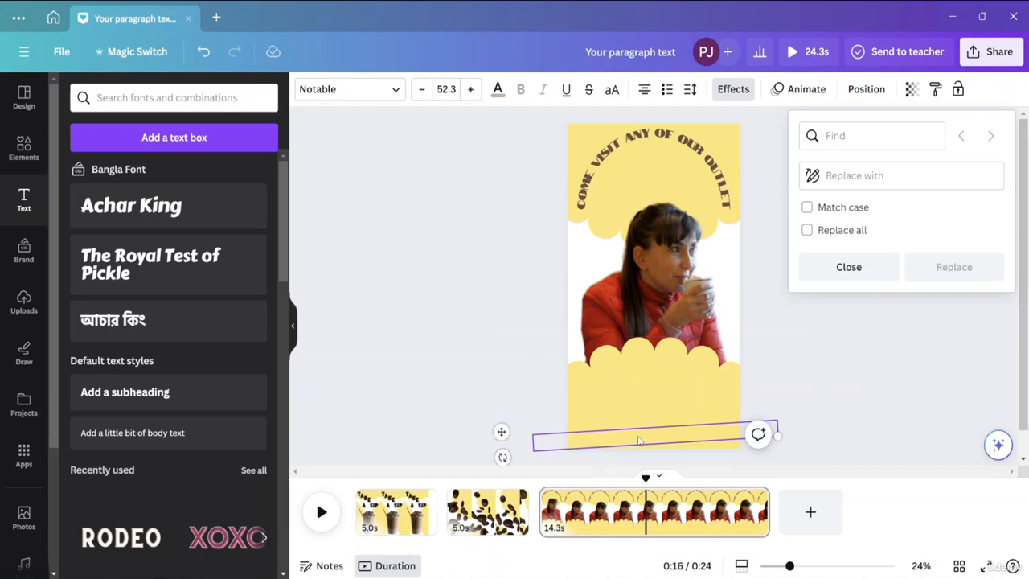
key(Escape)
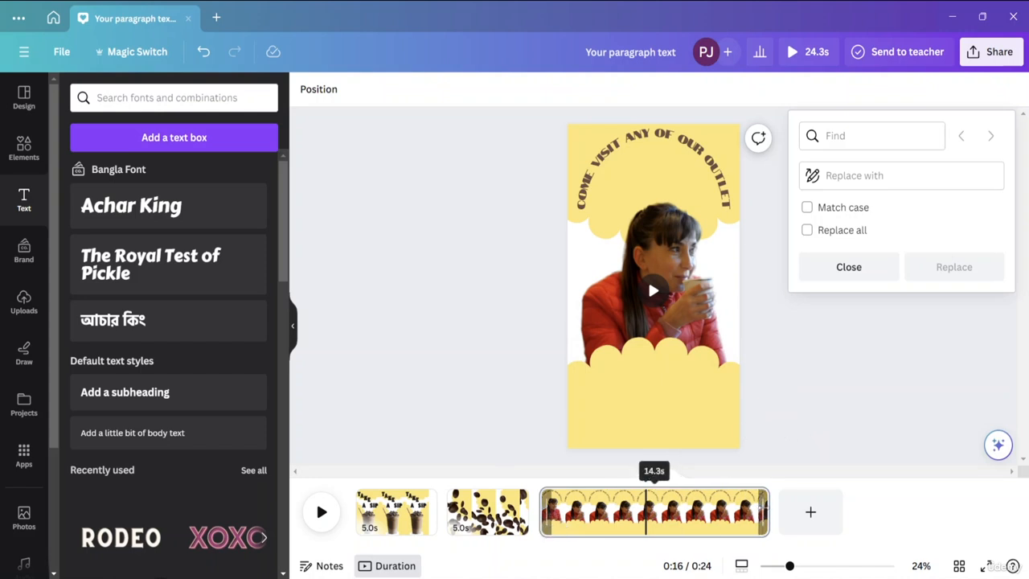
Shorten the coffee-sipping woman's page to 4.0 s and the falling beans page to 3.0 s
drag(764, 512, 432, 475)
click(891, 416)
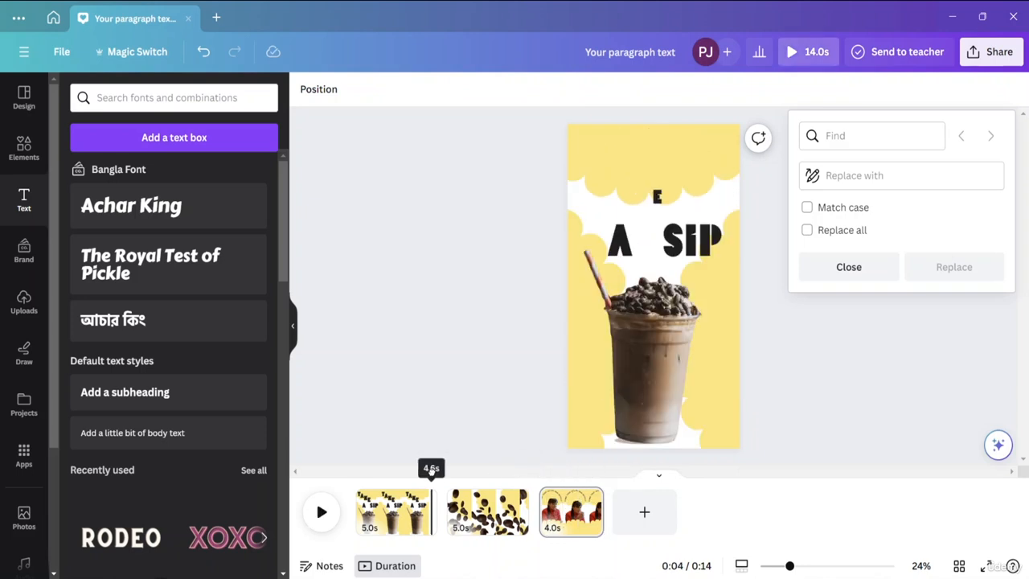
key(space)
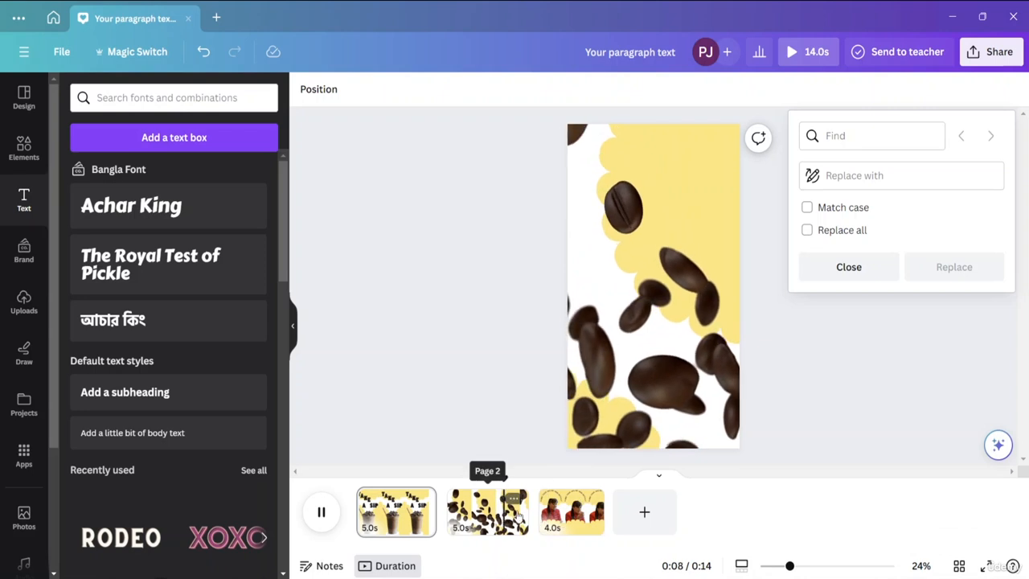
drag(528, 512, 491, 507)
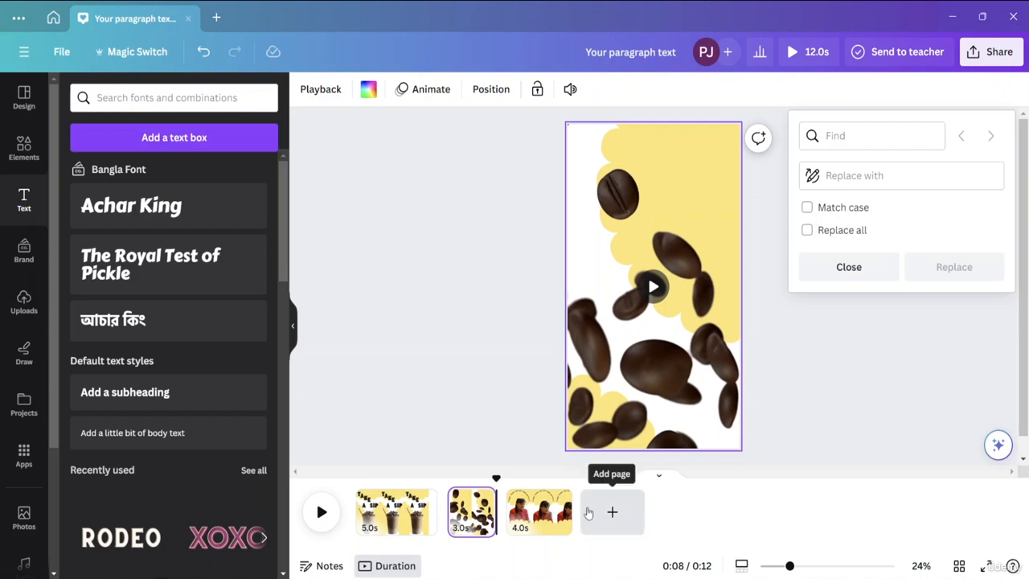
Preview the shortened video and inspect the beans clip's playback settings
key(space)
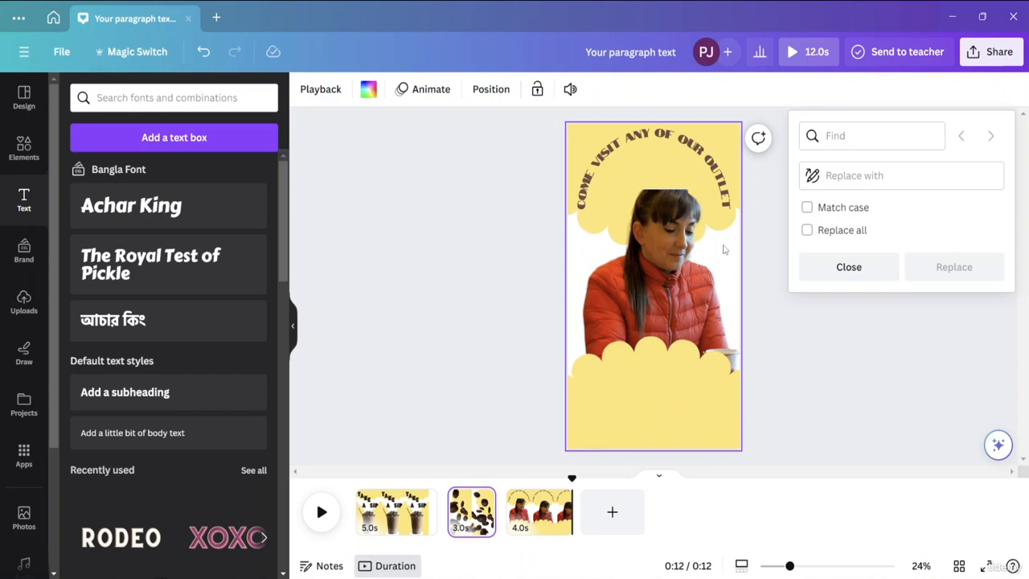
key(space)
click(321, 89)
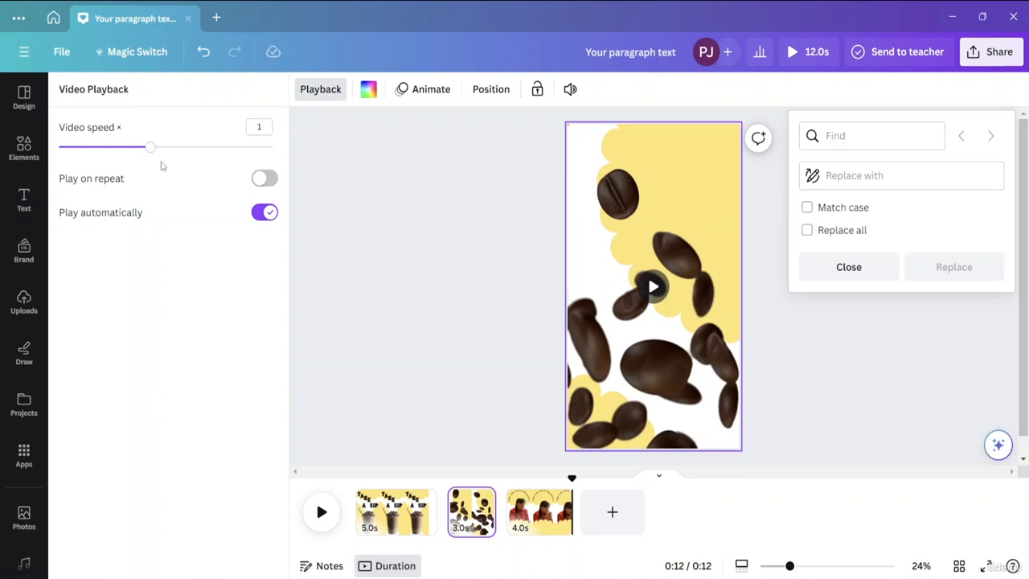
click(374, 161)
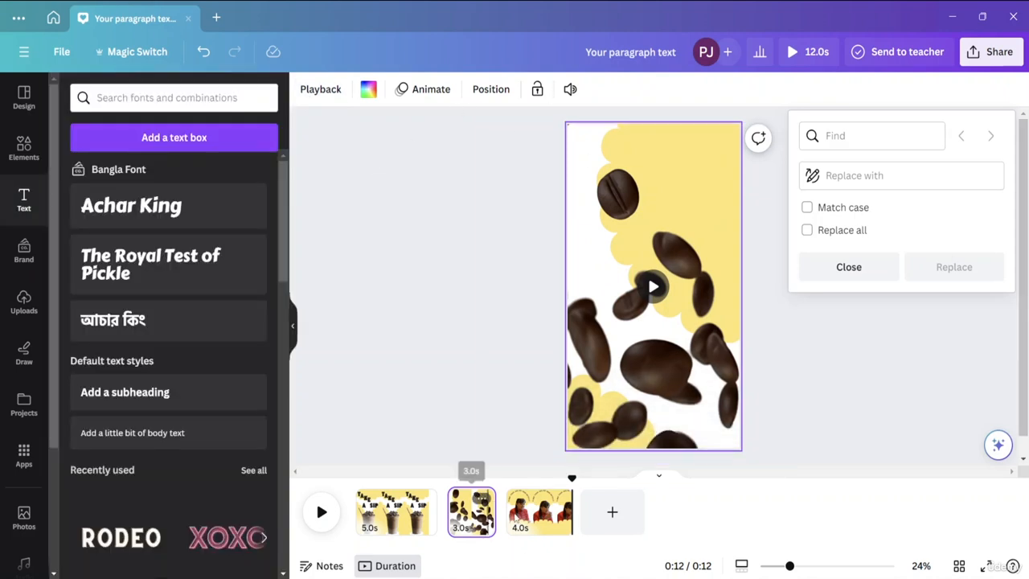
Return to the coffee-sipping woman's page and close the find and replace dialog
click(540, 511)
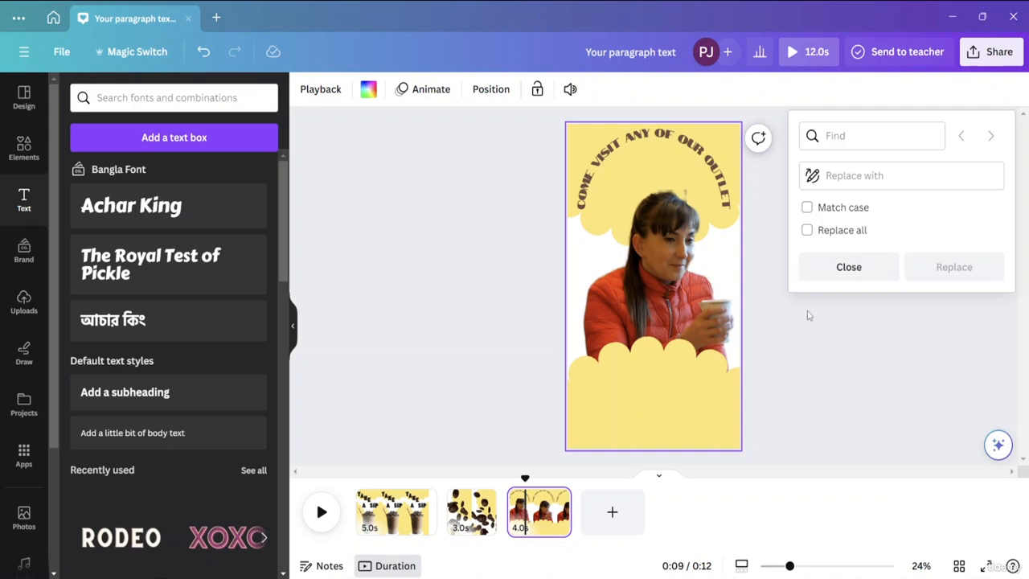
click(634, 392)
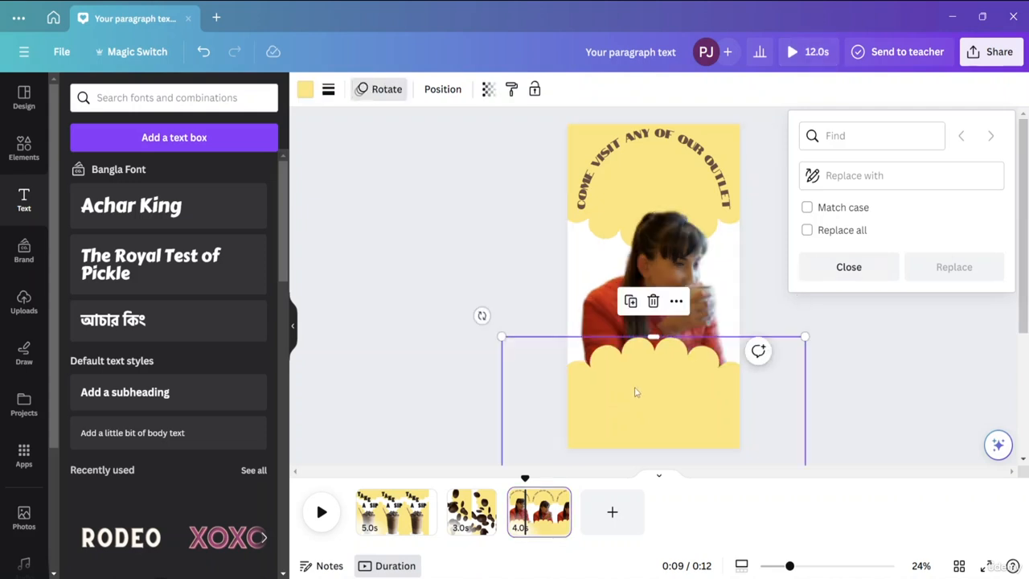
click(941, 344)
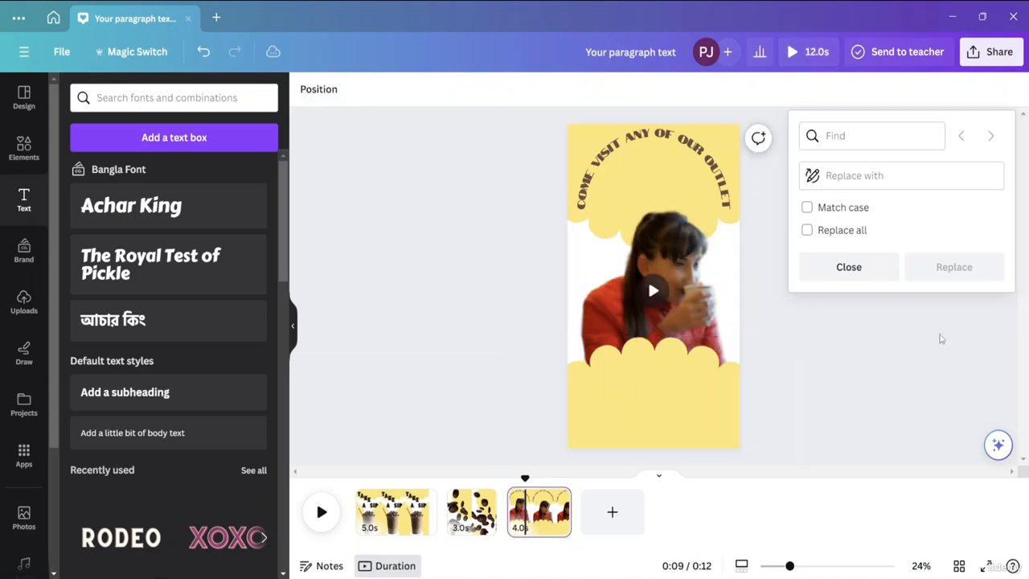
click(849, 271)
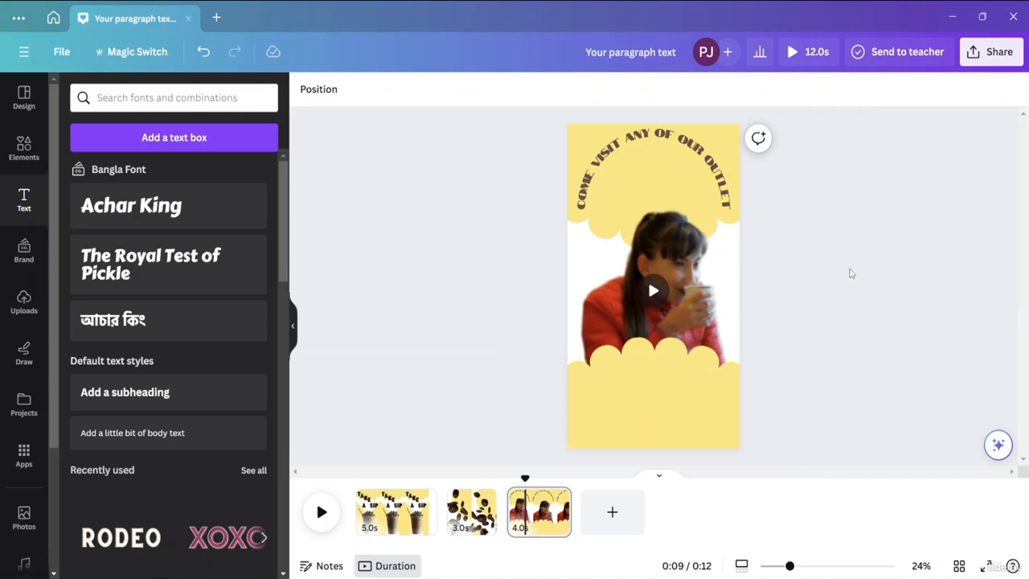
click(691, 415)
click(860, 280)
Replace the elements search with "audio" and show all the audio results
click(25, 153)
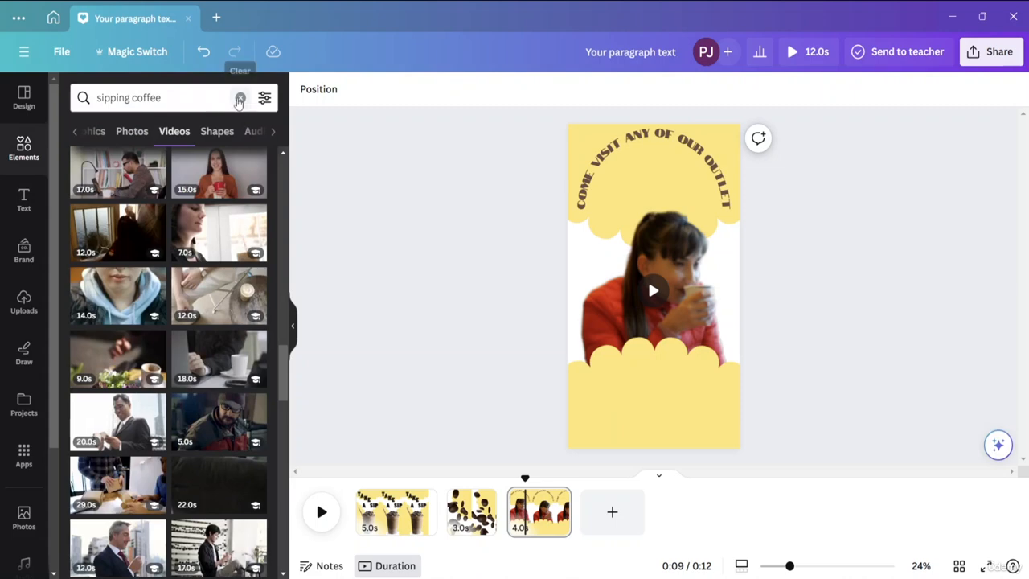
click(238, 97)
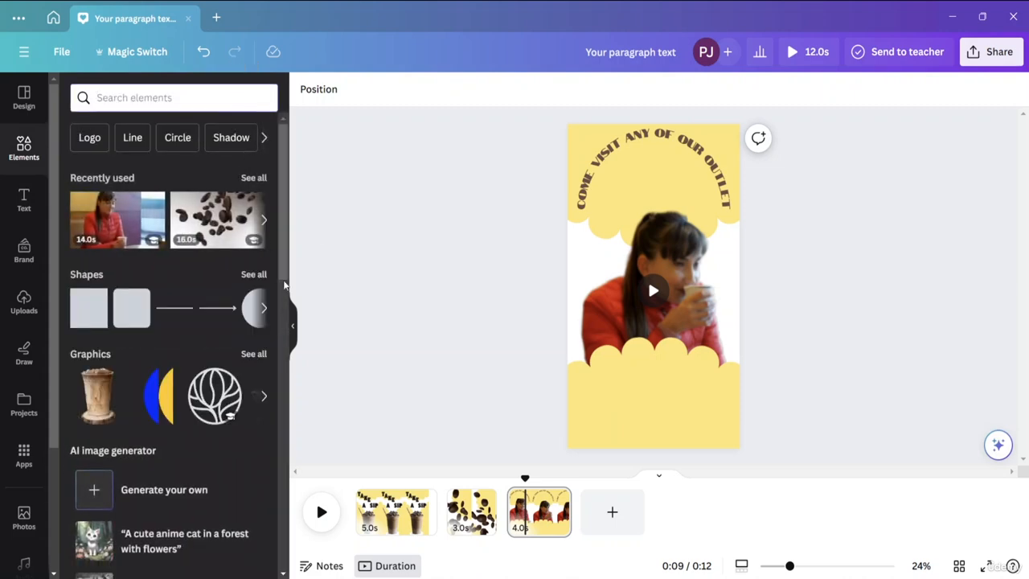
text(audio)
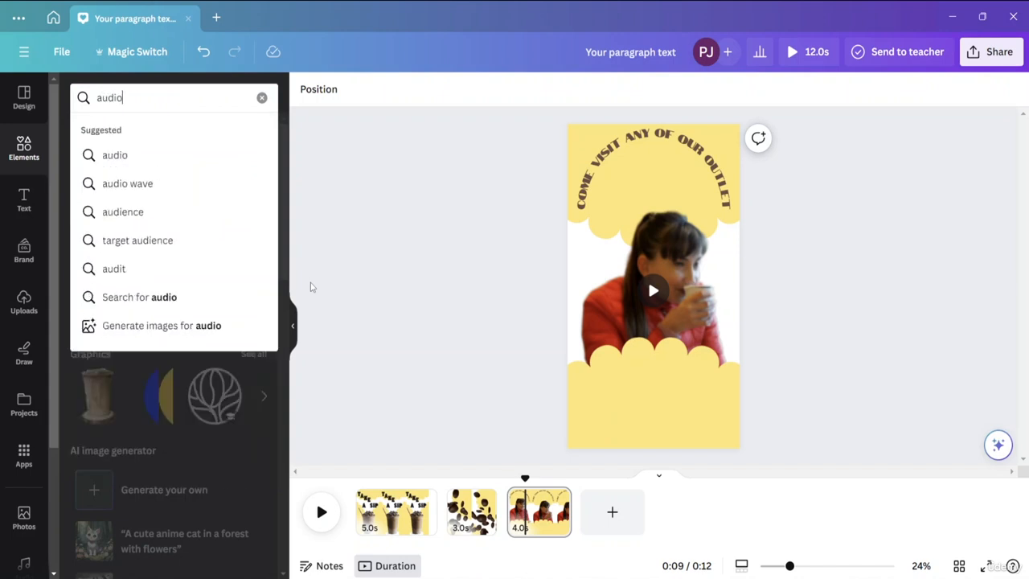
key(Return)
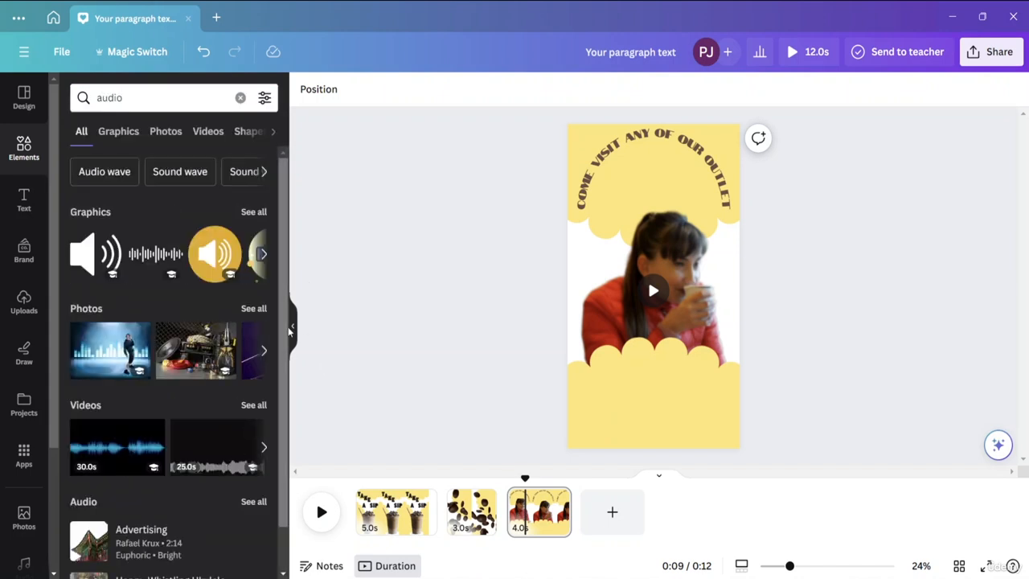
scroll(277, 398, down, 1)
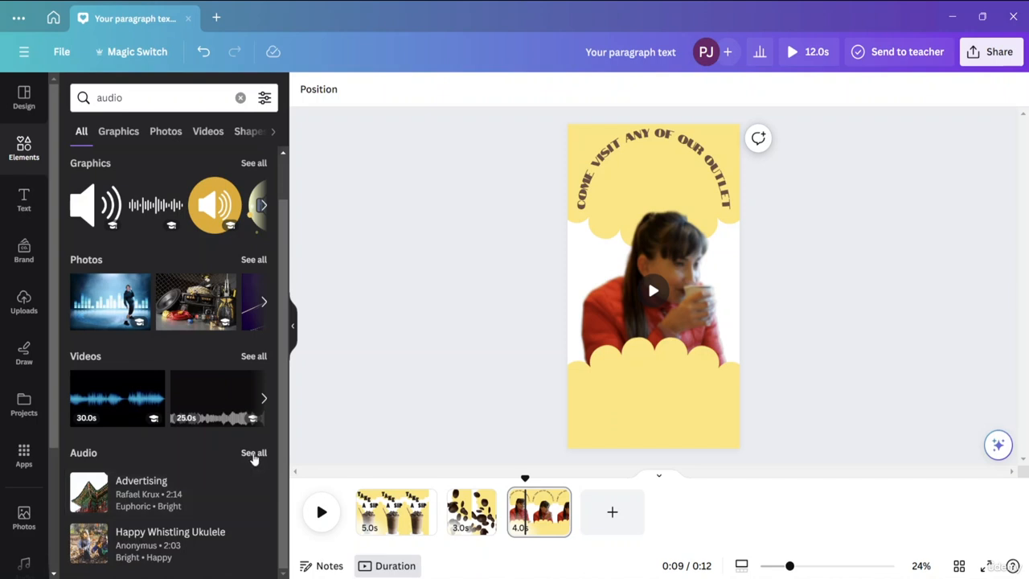
click(253, 453)
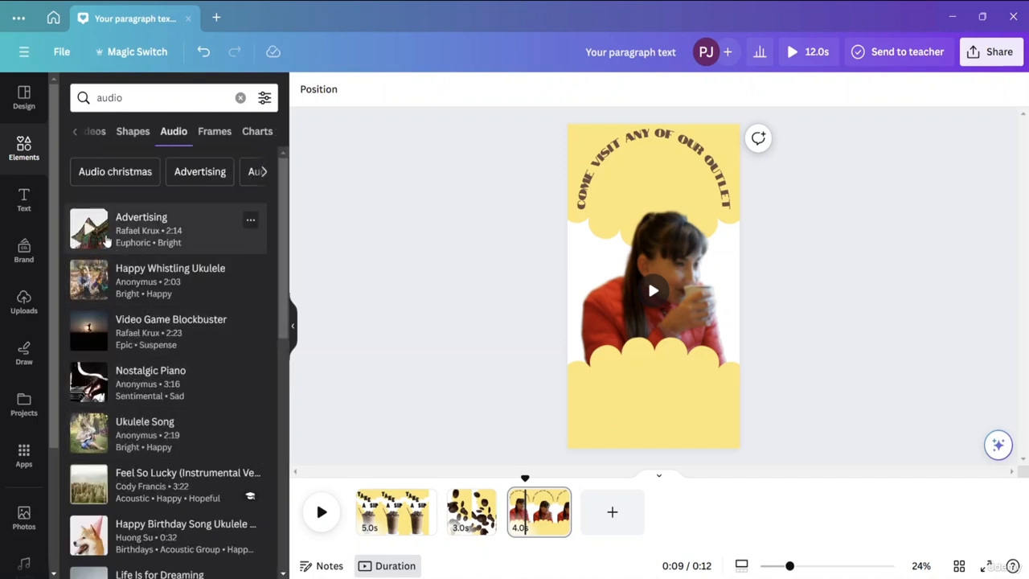
Add the Ukulele Song track and extend it back to the video's start so it spans all pages
mouse_move(250, 427)
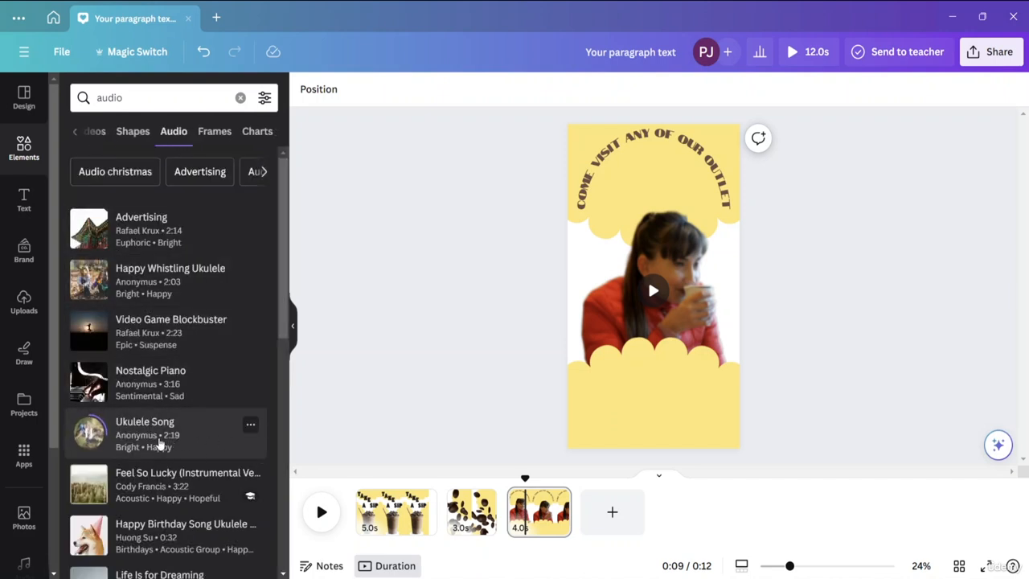
click(159, 445)
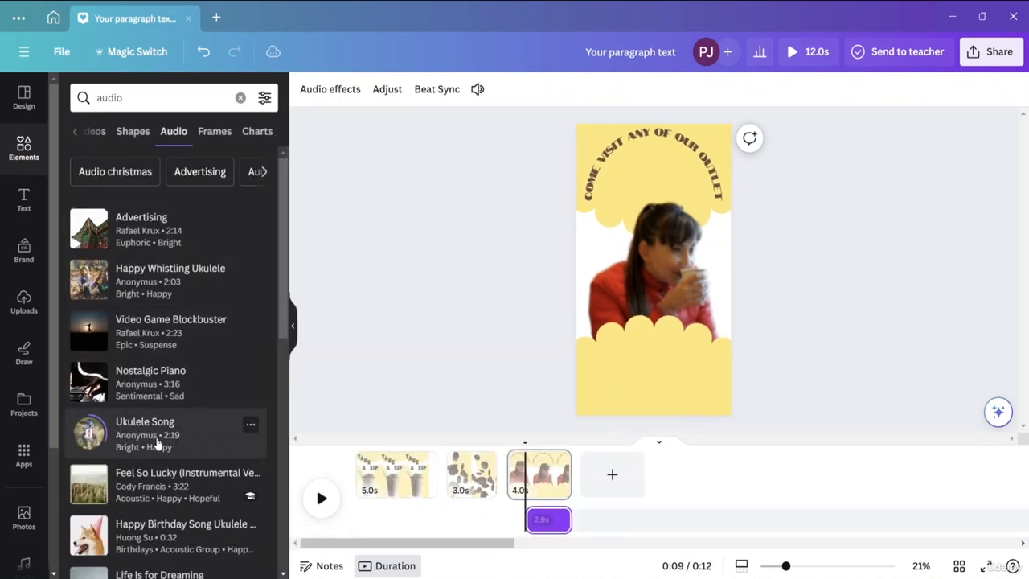
drag(496, 516, 357, 516)
click(90, 434)
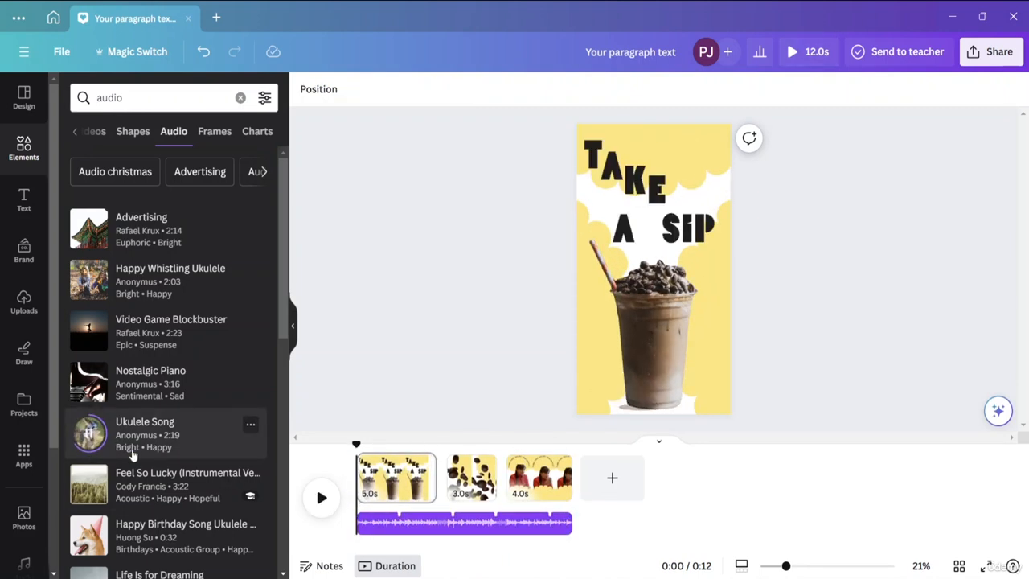
Play the video with its soundtrack and inspect the track's fade-in and fade-out effects
click(564, 523)
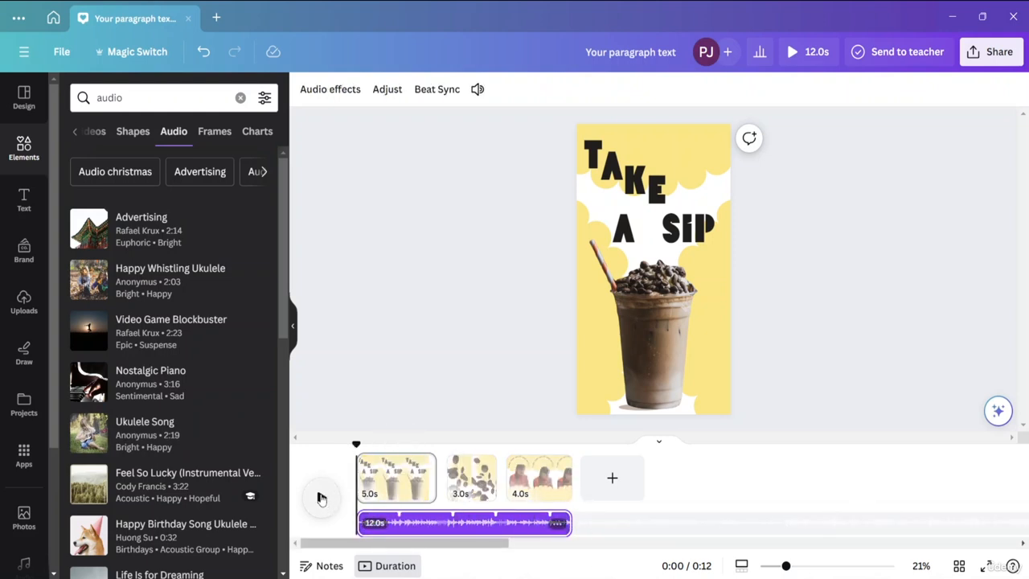
click(321, 498)
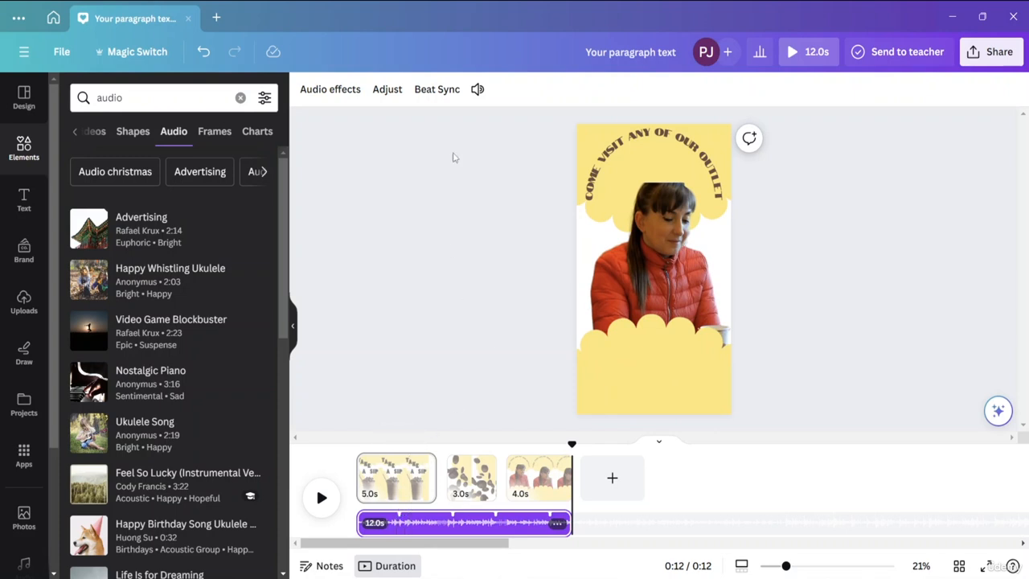
click(359, 95)
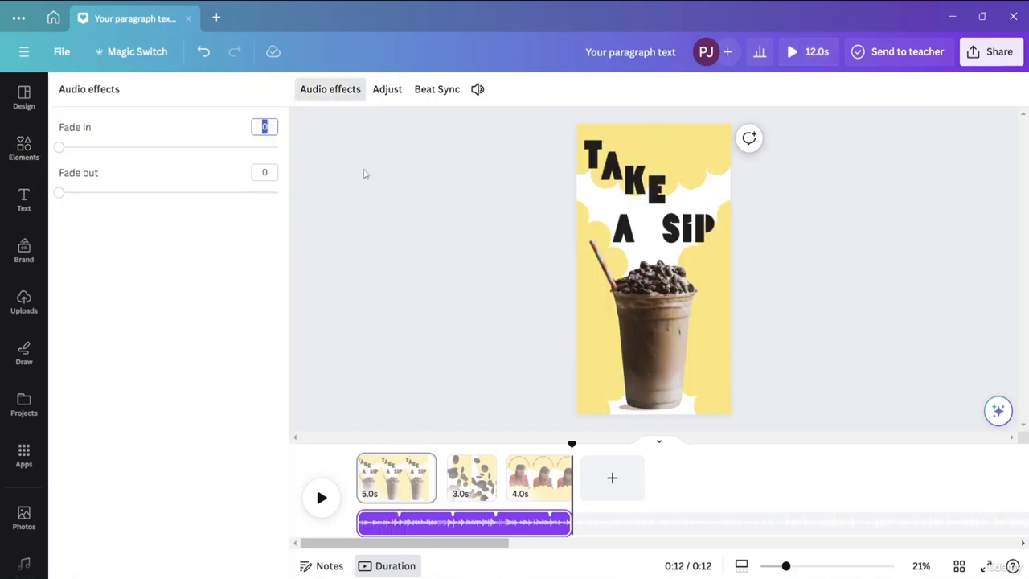
key(Escape)
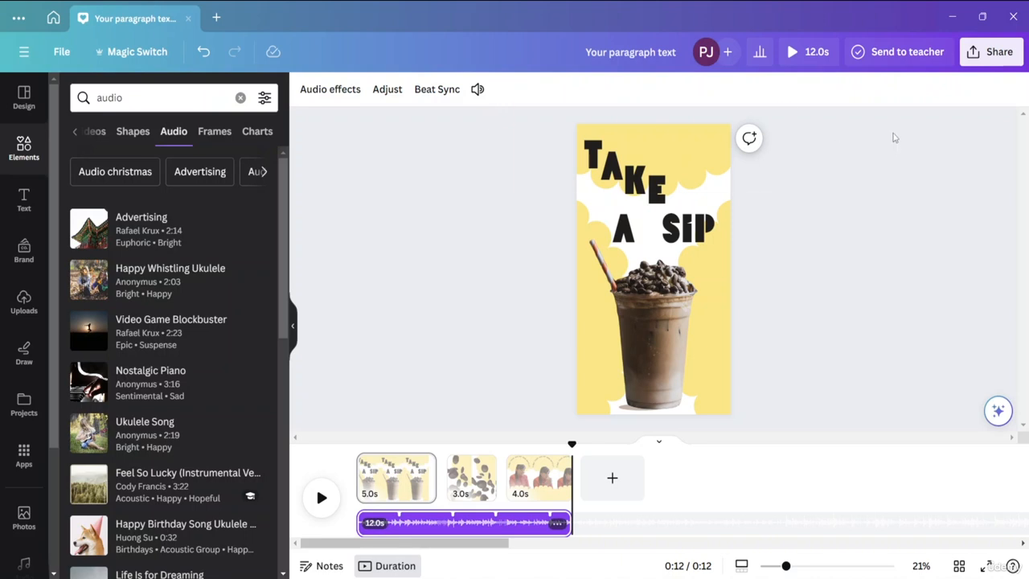
Download all three pages as a 1080p MP4 video
click(985, 55)
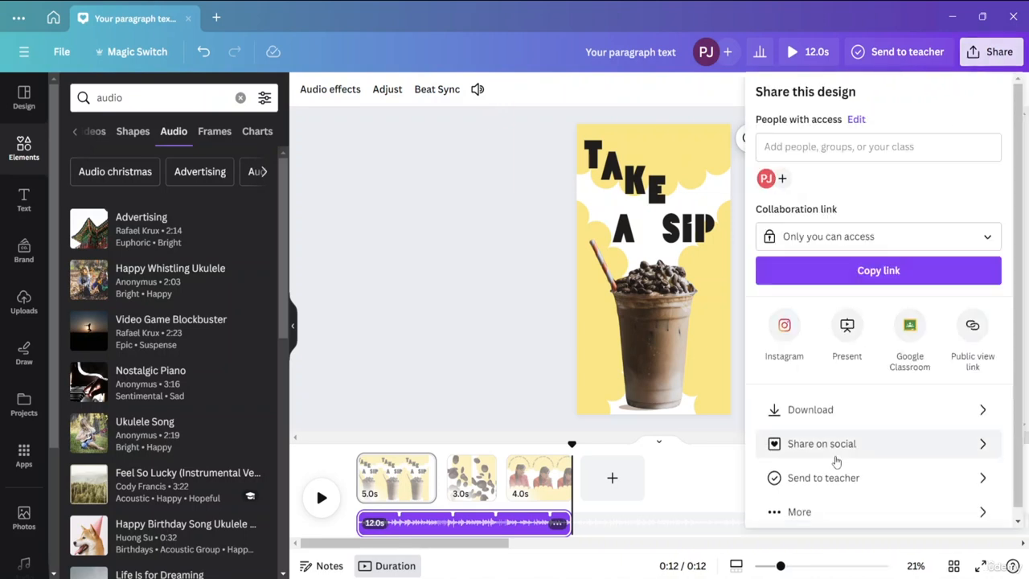
click(846, 406)
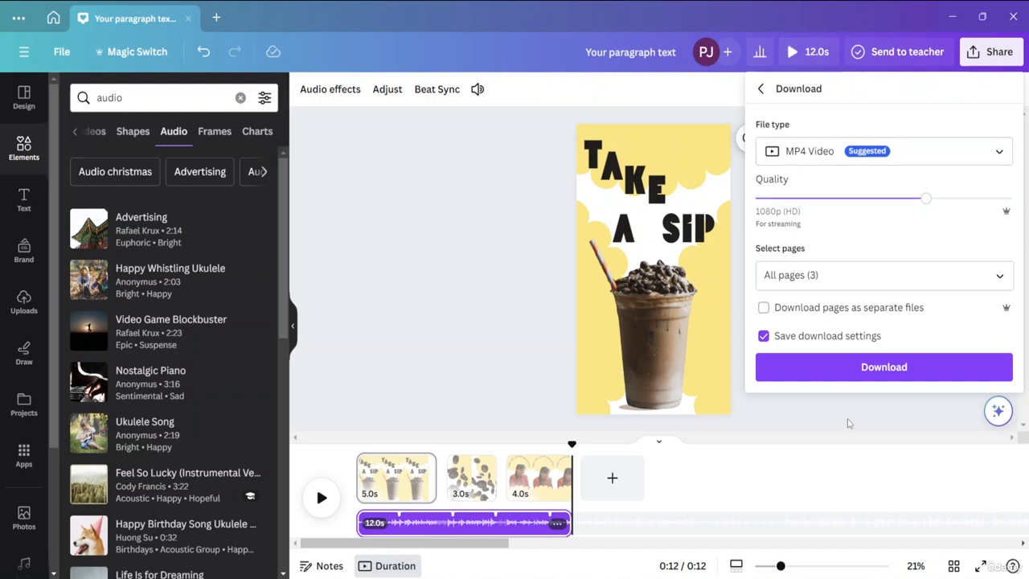
click(845, 366)
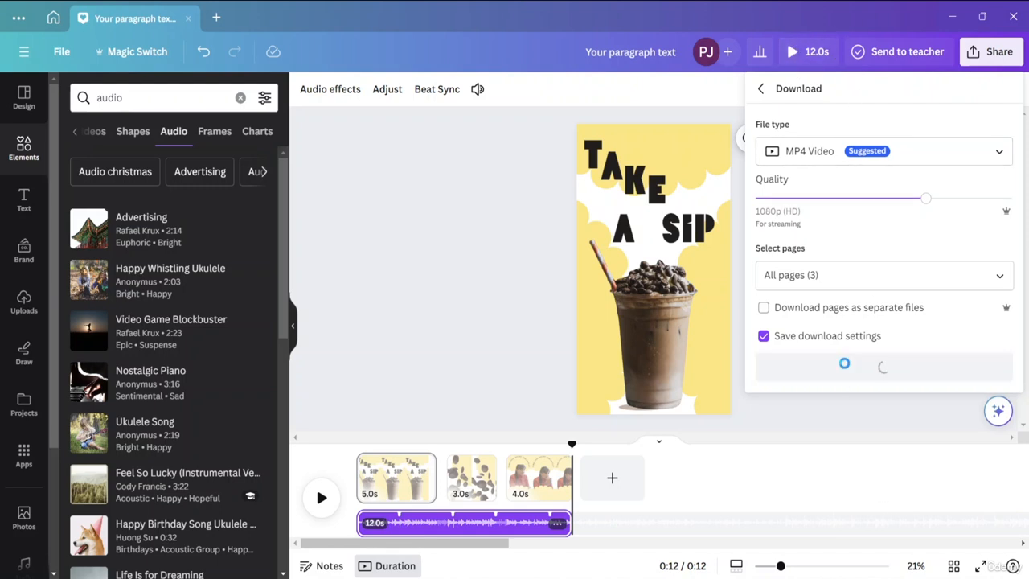